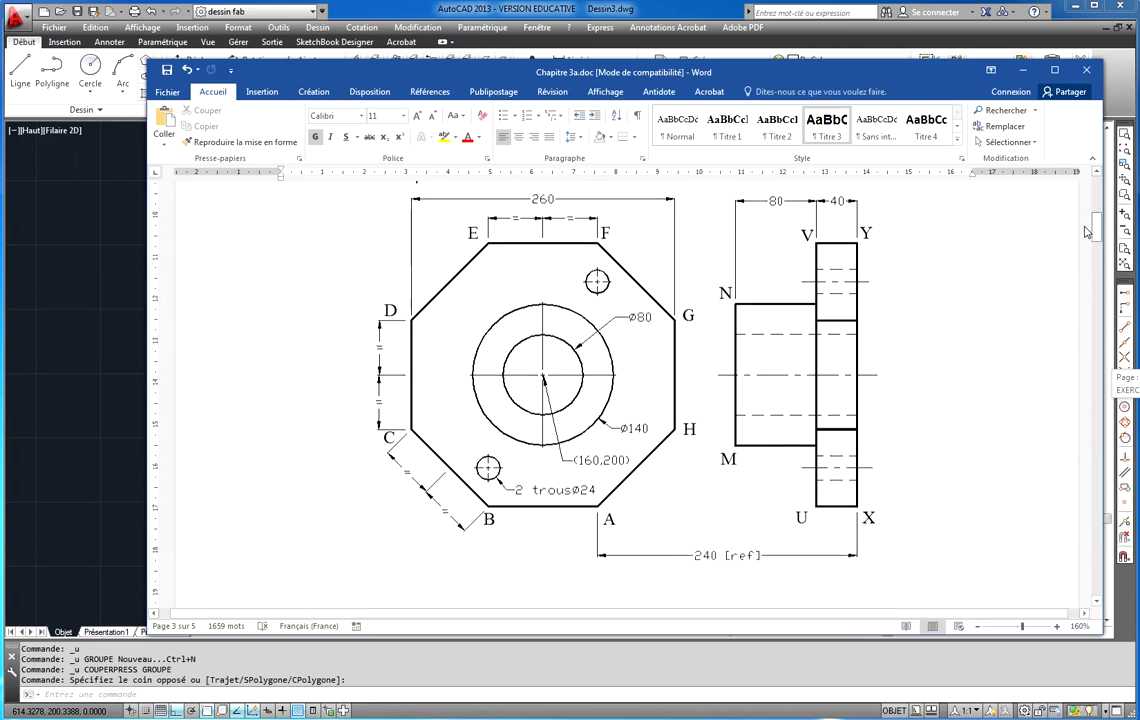
Step: Examine the octagonal flange exercise drawing in the Word document and return to the AutoCAD drawing
scroll(1086, 231, "up", 2)
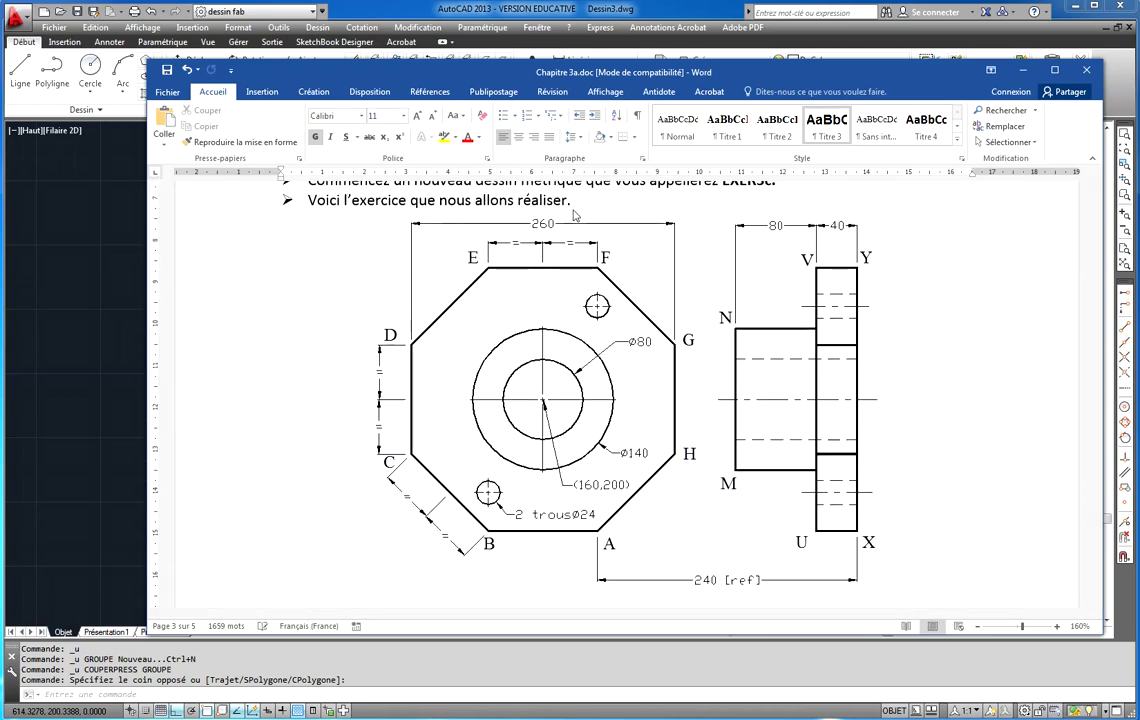
left_click_drag(724, 80, 1139, 78)
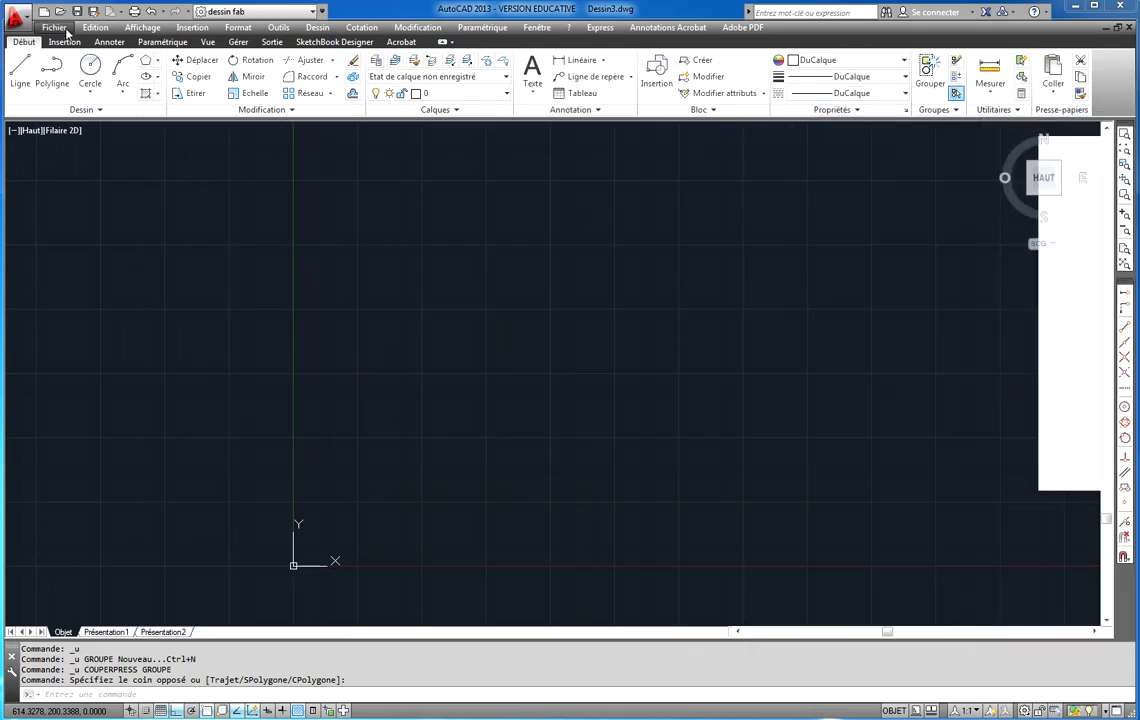
left_click(52, 28)
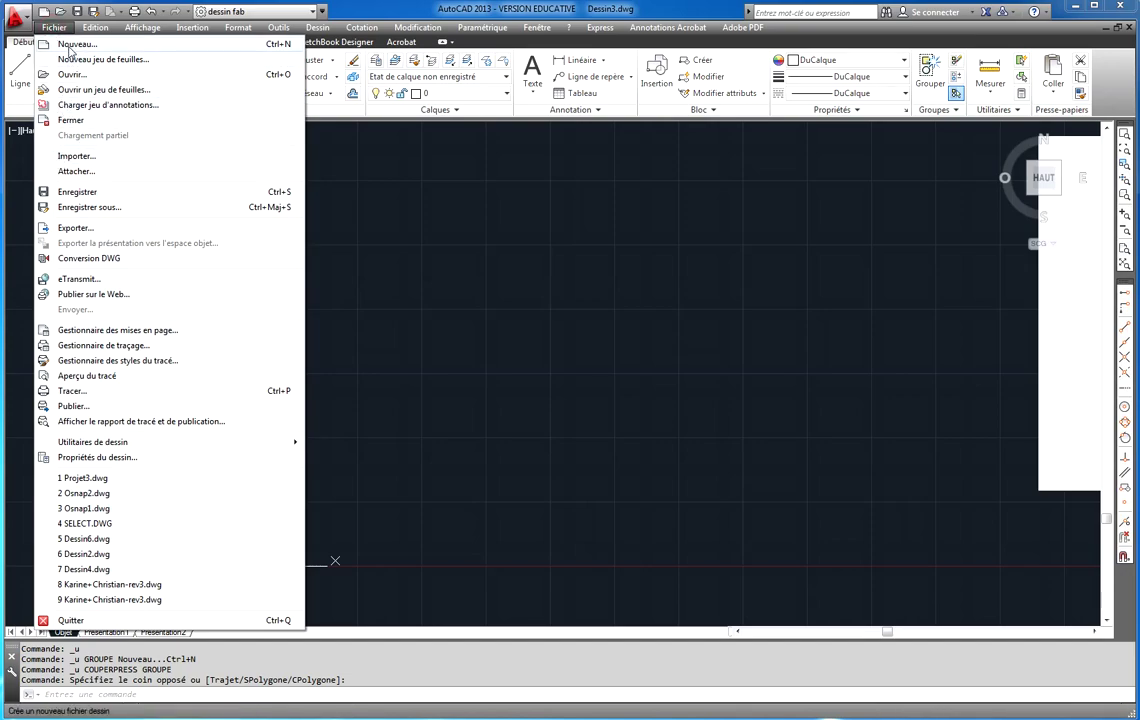
left_click(70, 46)
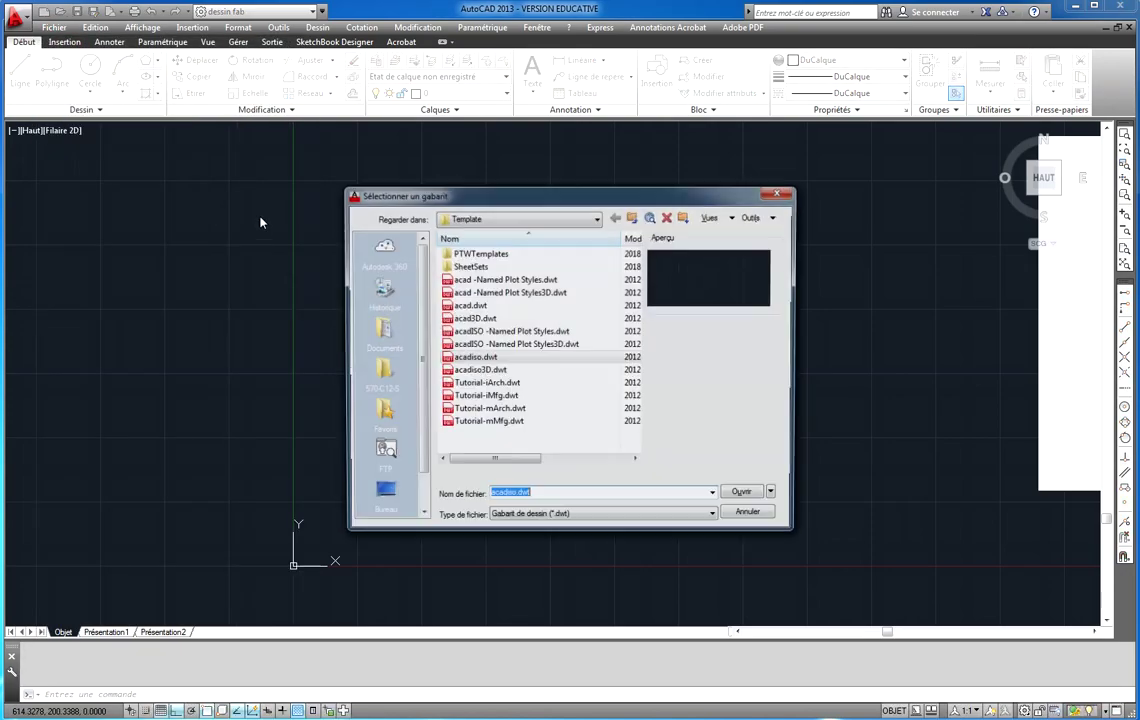
left_click(468, 307)
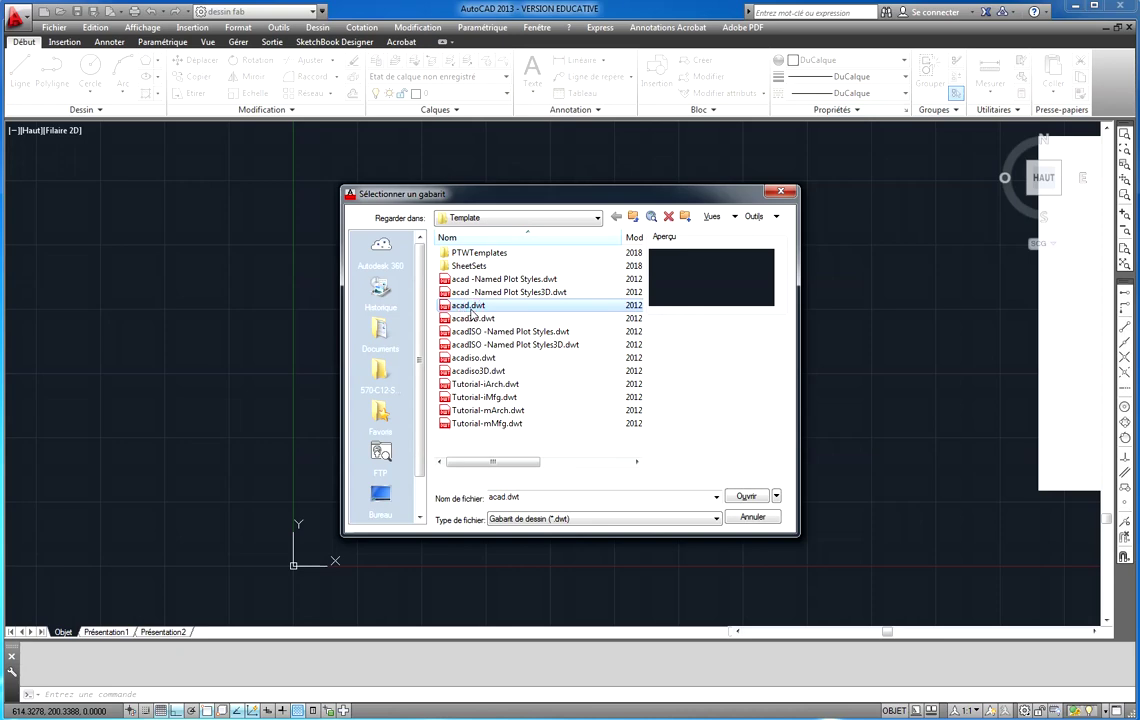
left_click(476, 358)
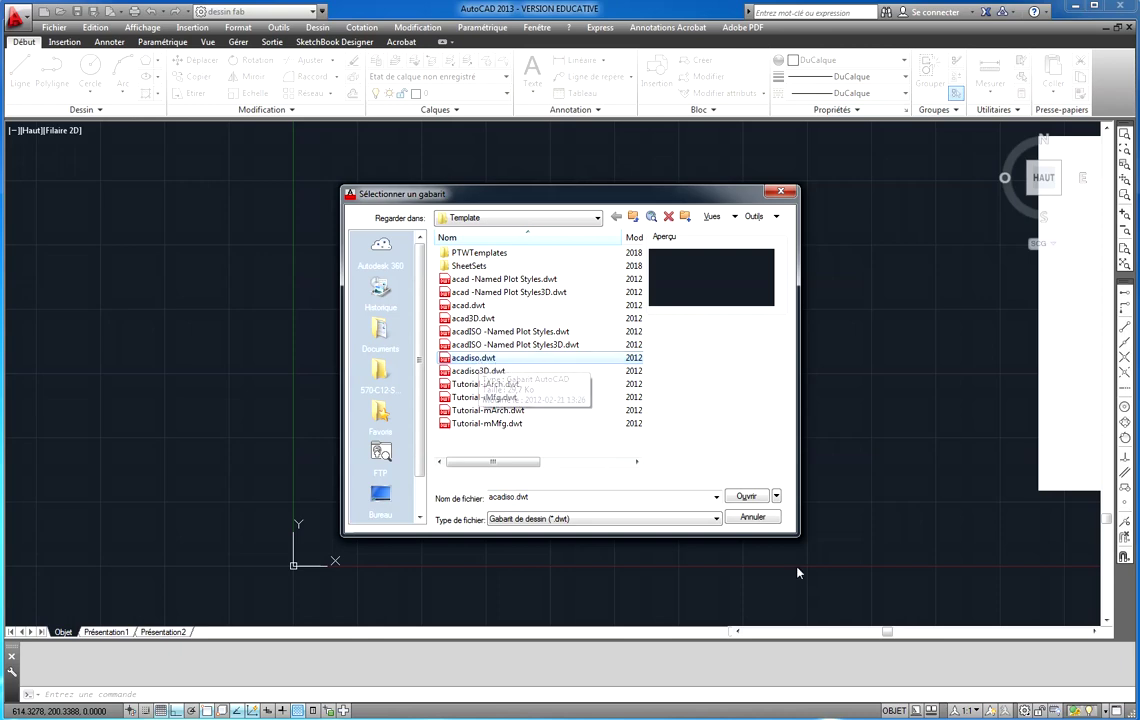
left_click(748, 521)
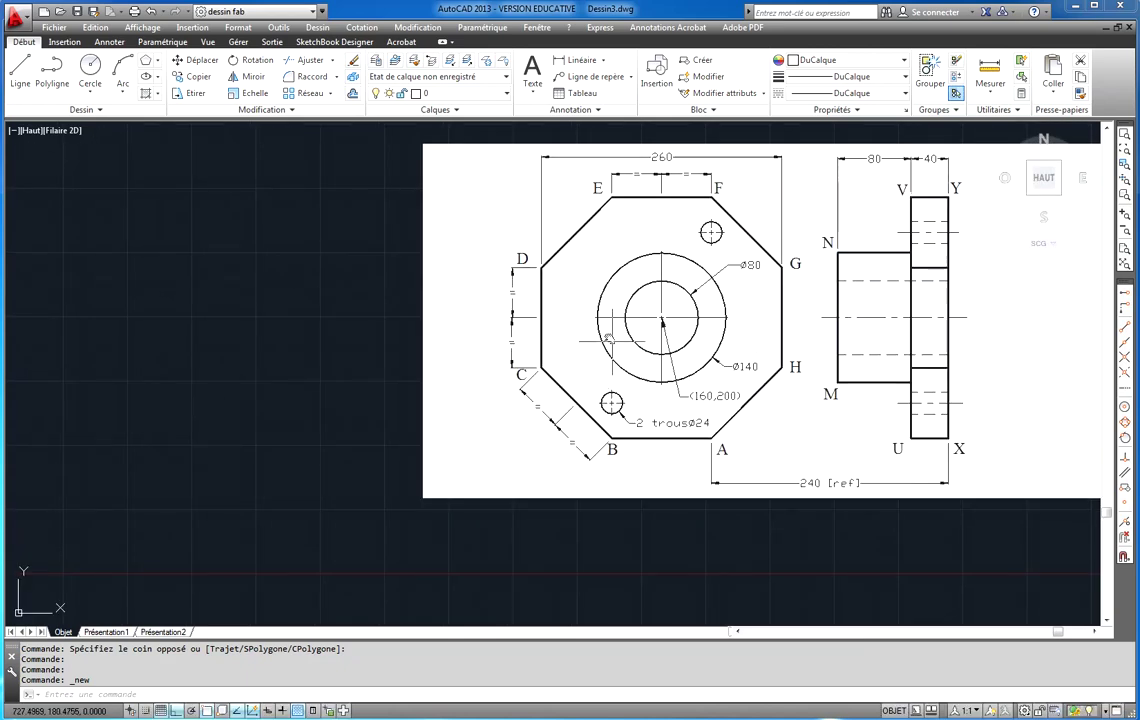
Step: Set the length precision of the drawing units to two decimal places (0.00)
mouse_move(267, 280)
middle_mouse_down()
mouse_move(838, 299)
mouse_move(833, 325)
mouse_move(812, 337)
middle_mouse_up()
scroll(763, 326, "up", 2)
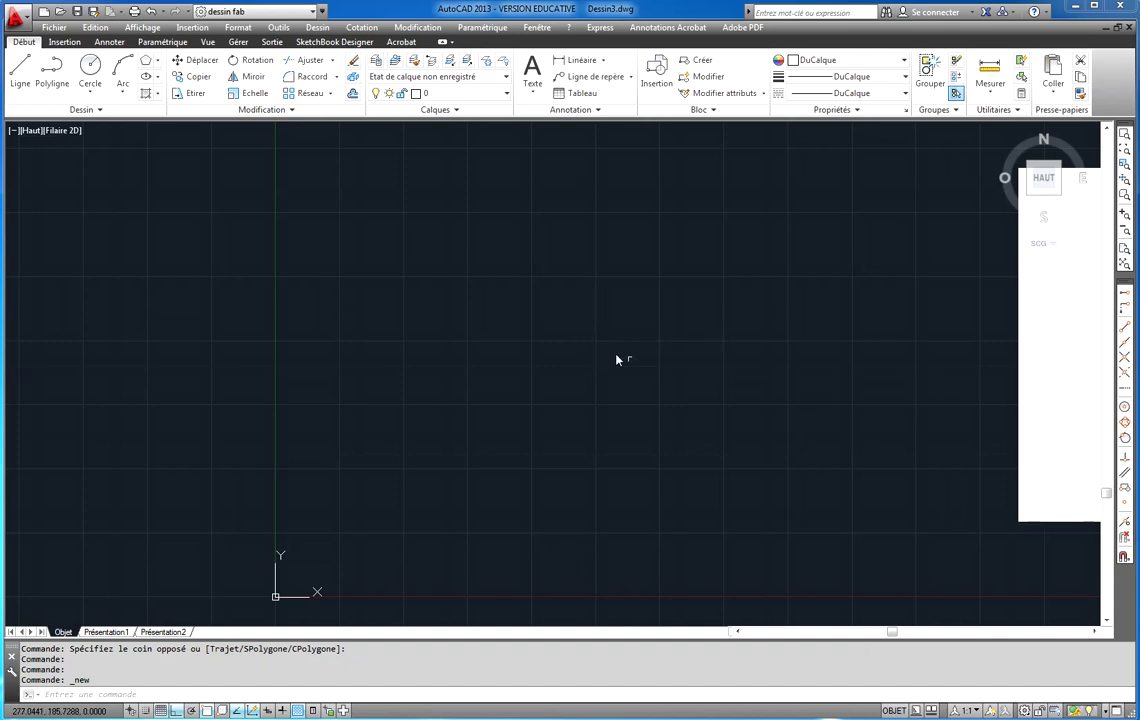
mouse_move(490, 368)
middle_mouse_down()
mouse_move(496, 333)
mouse_move(605, 377)
mouse_move(582, 337)
middle_mouse_up()
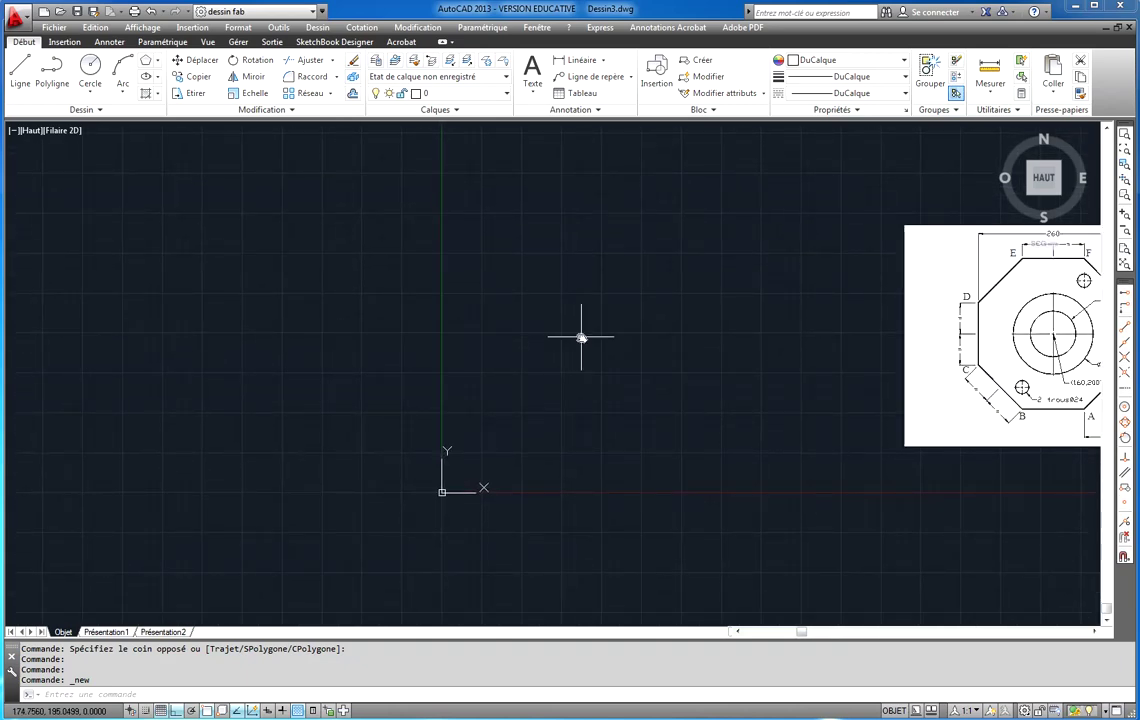
type("u")
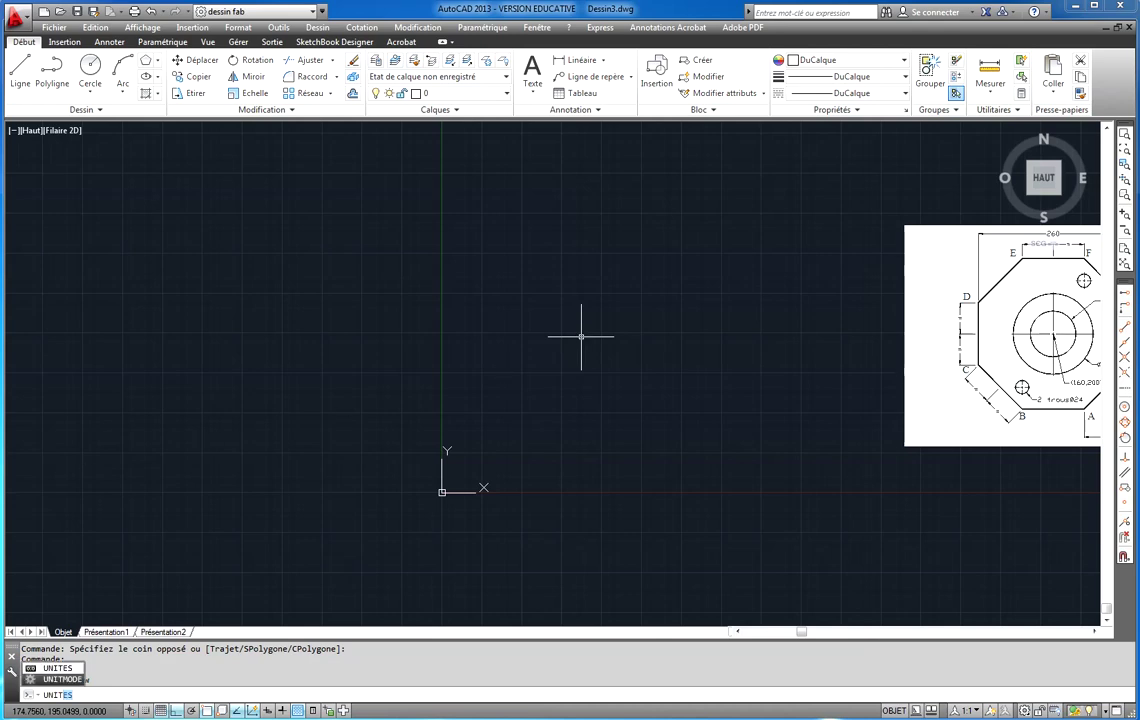
key("ctrl+n")
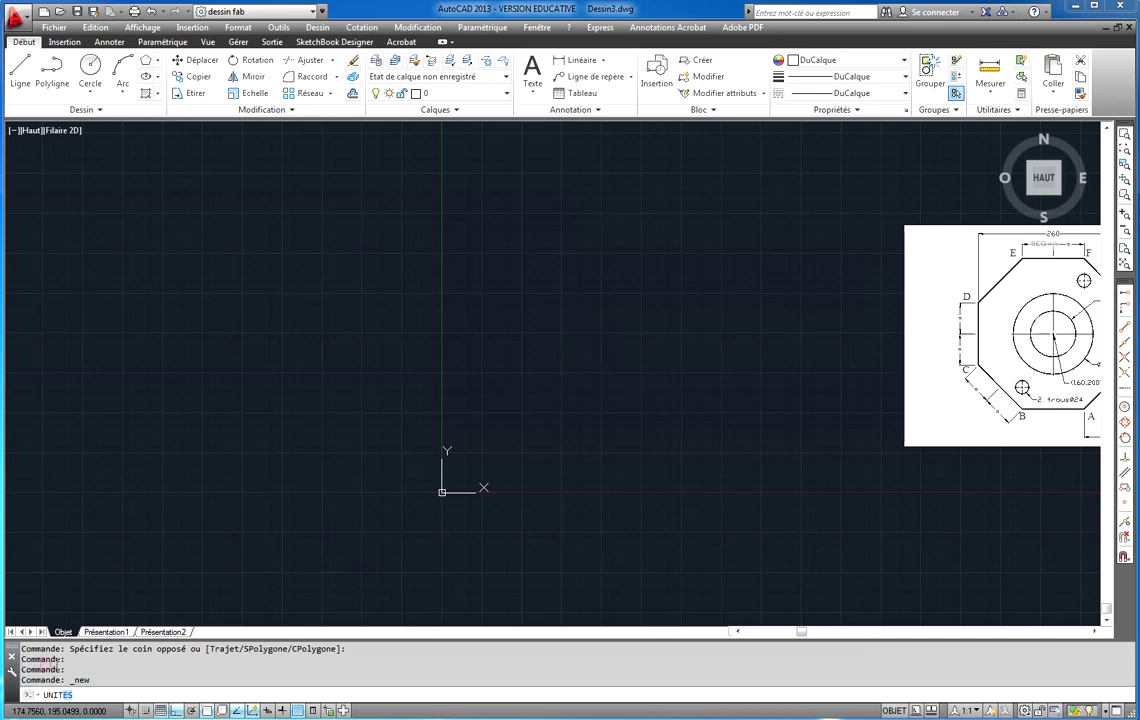
key("Return")
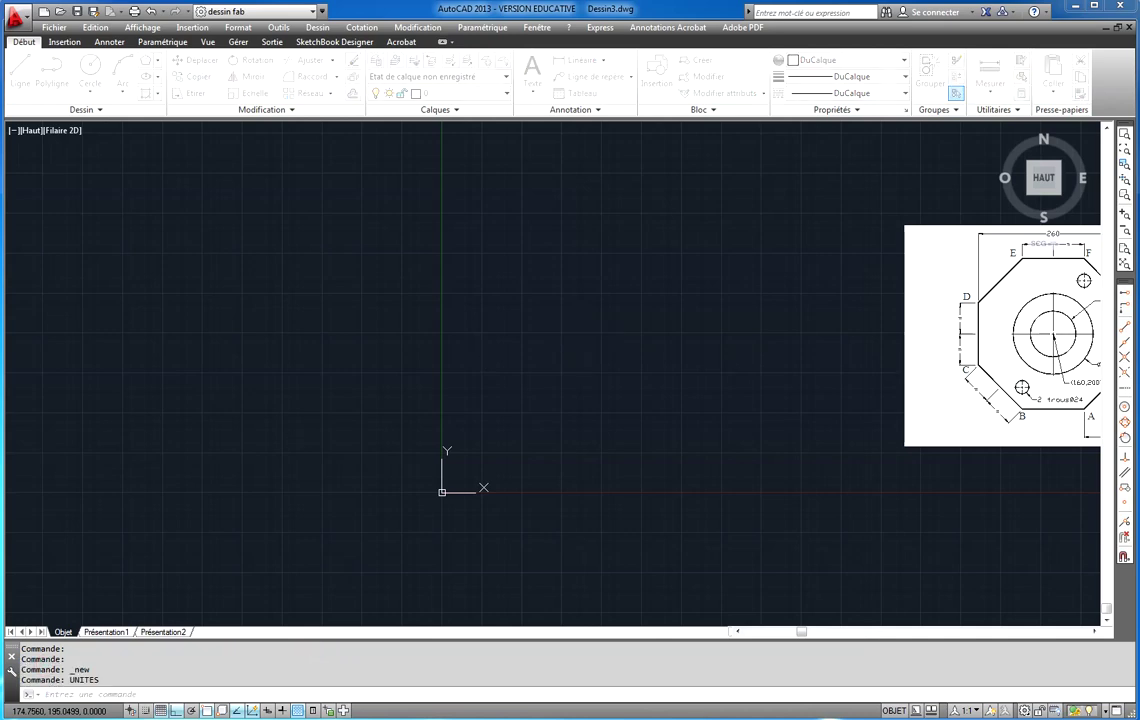
left_click_drag(657, 168, 531, 174)
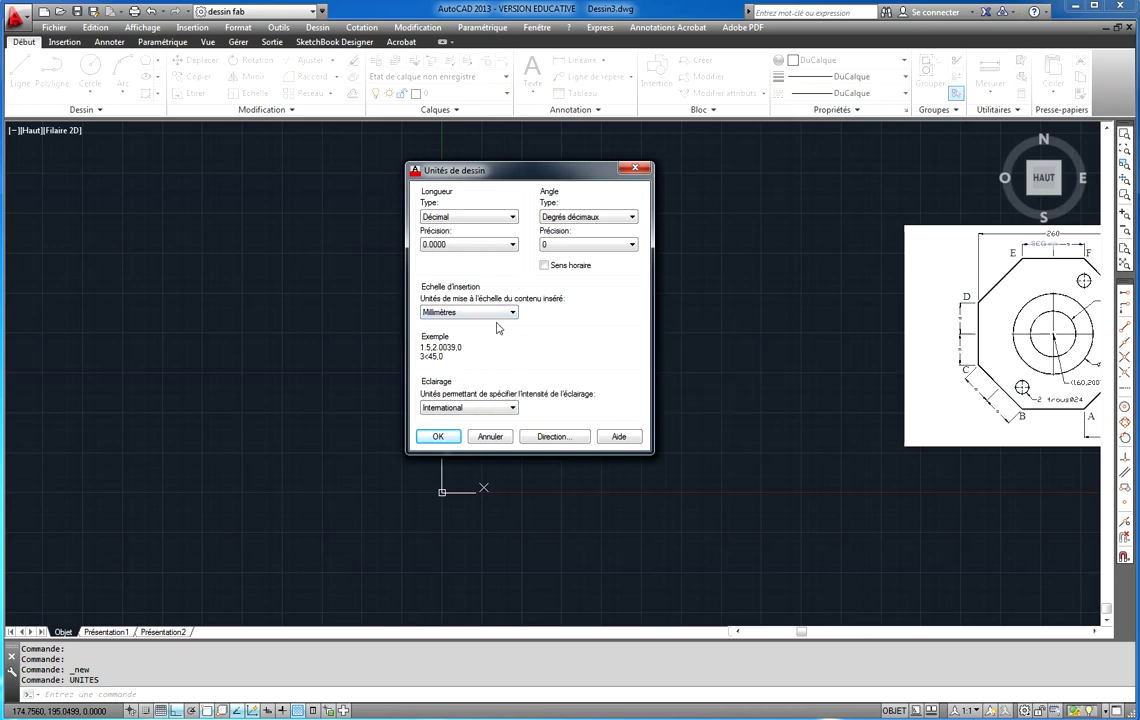
left_click(512, 245)
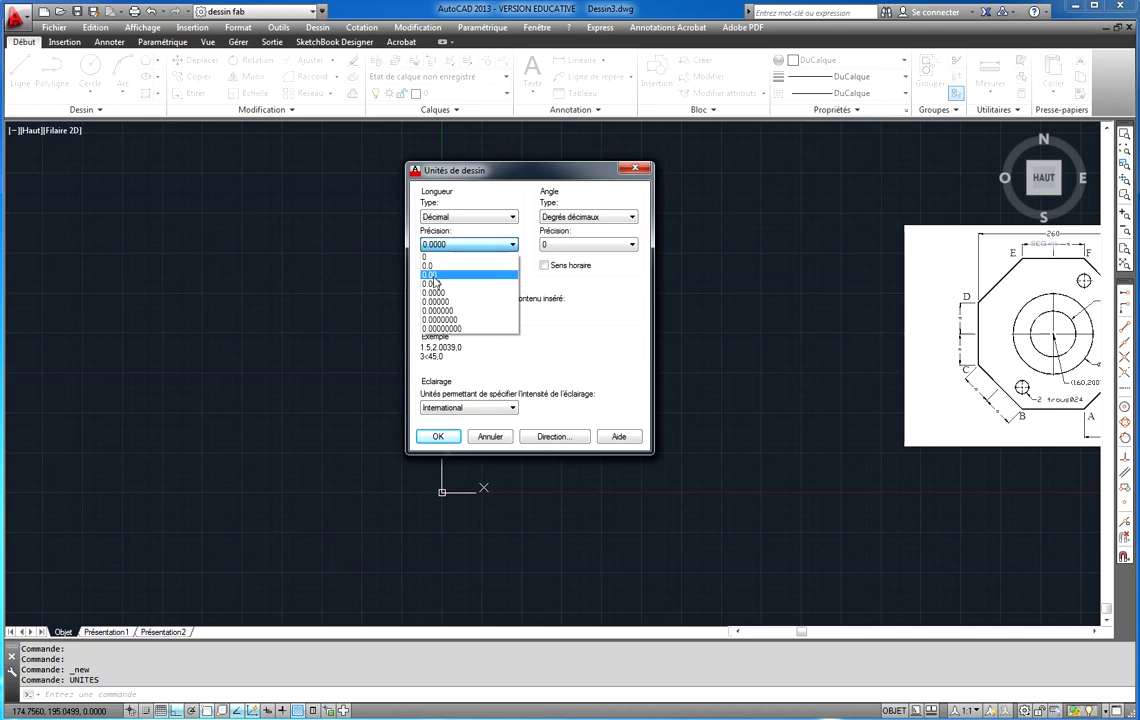
left_click(433, 276)
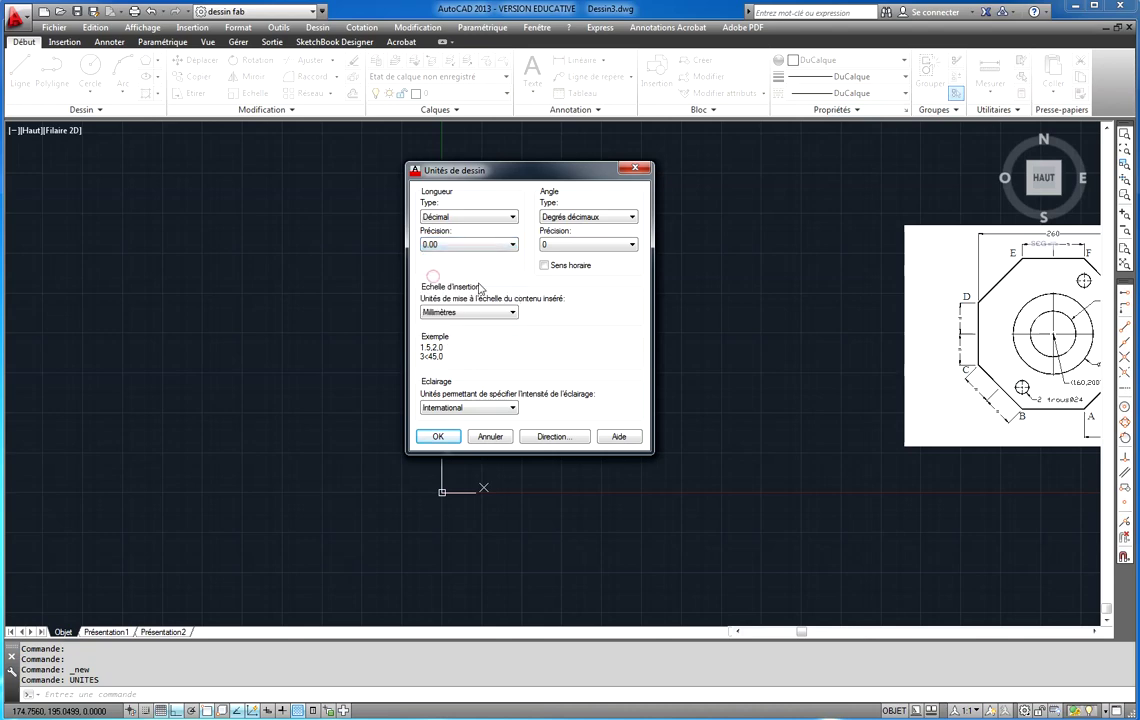
left_click(440, 438)
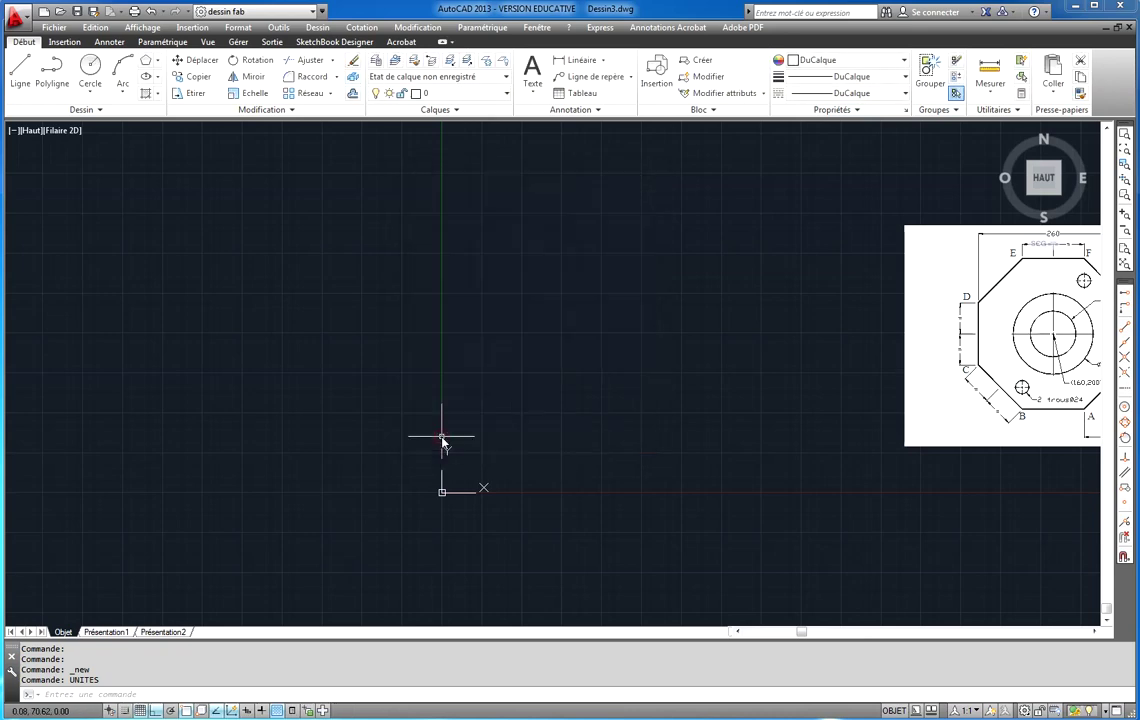
middle_click_drag(822, 320, 442, 314)
scroll(636, 350, "up", 2)
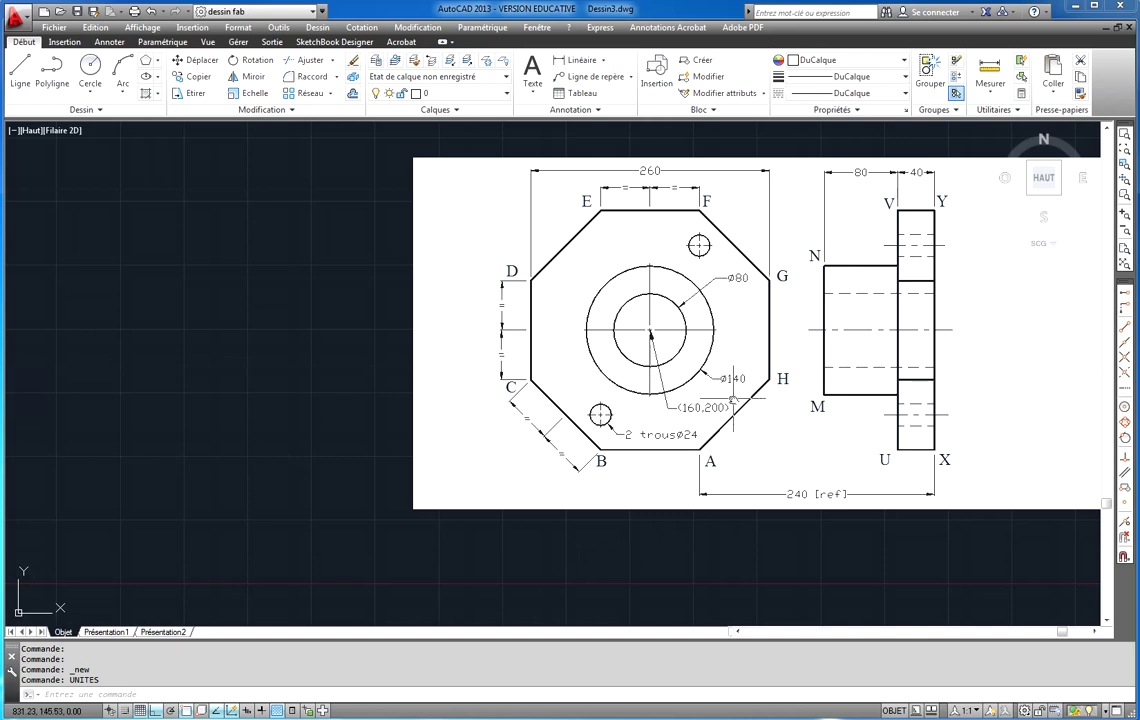
scroll(732, 392, "down", 2)
middle_click_drag(673, 402, 885, 408)
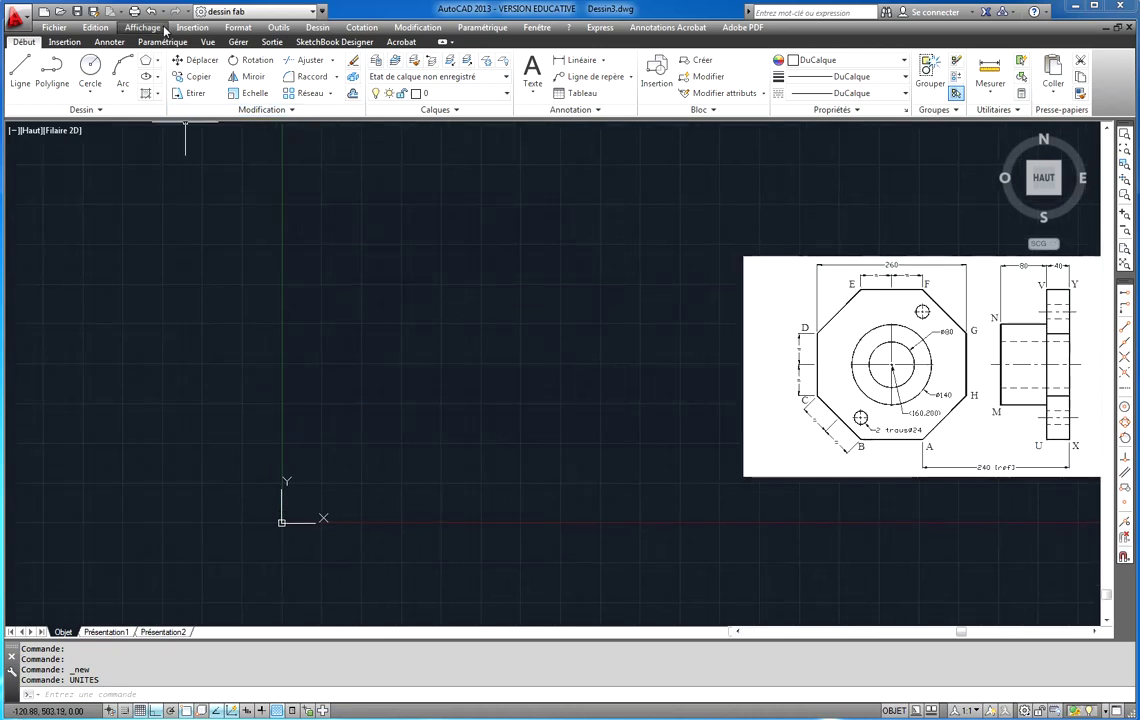
left_click(157, 65)
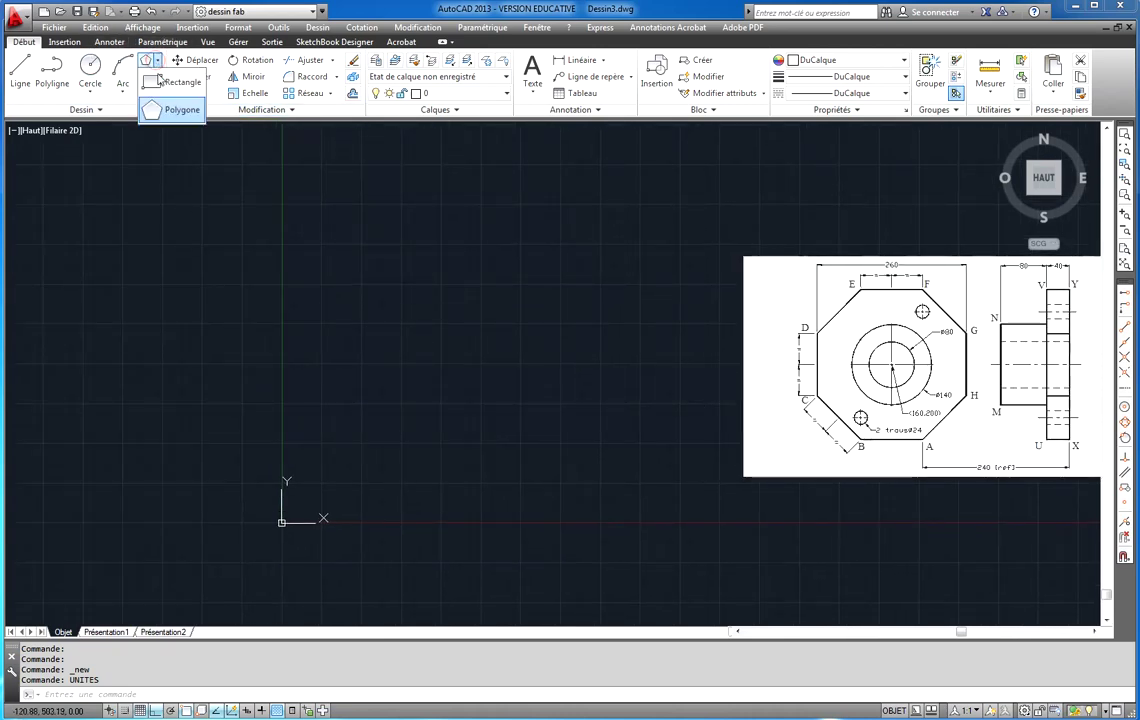
left_click(170, 87)
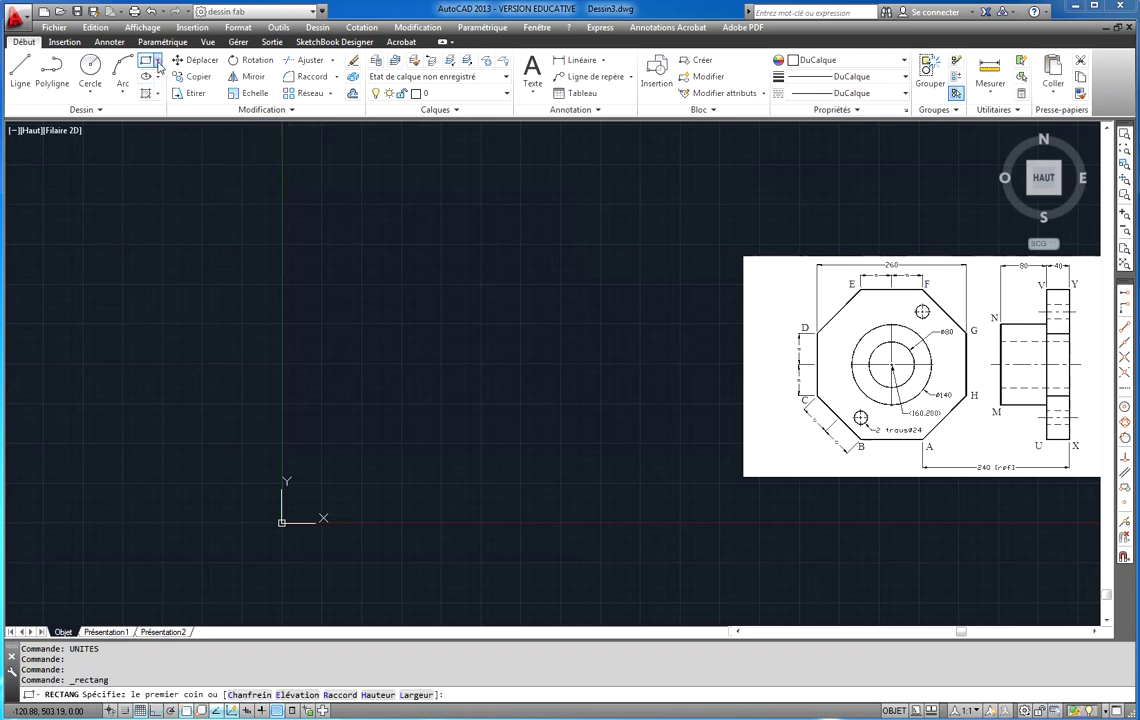
left_click(158, 64)
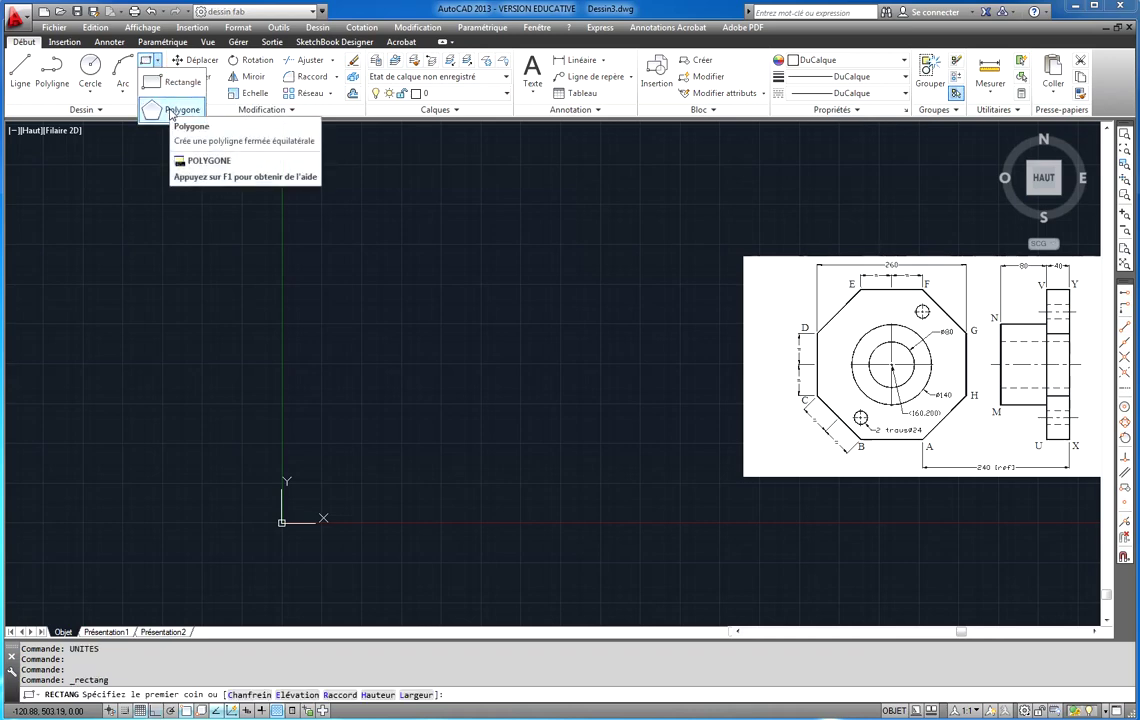
left_click(172, 110)
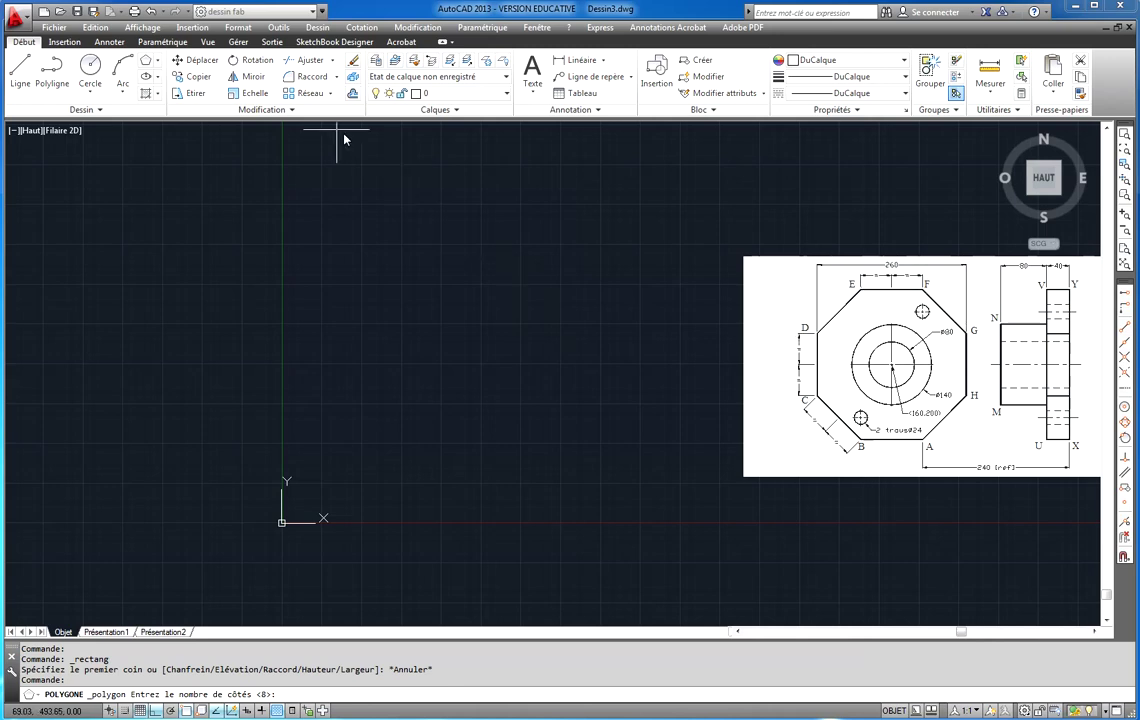
Step: Draw an 8-sided polygon circumscribed about a circle of radius 130, centred at about (288, 218) beside the reference image
left_click(157, 61)
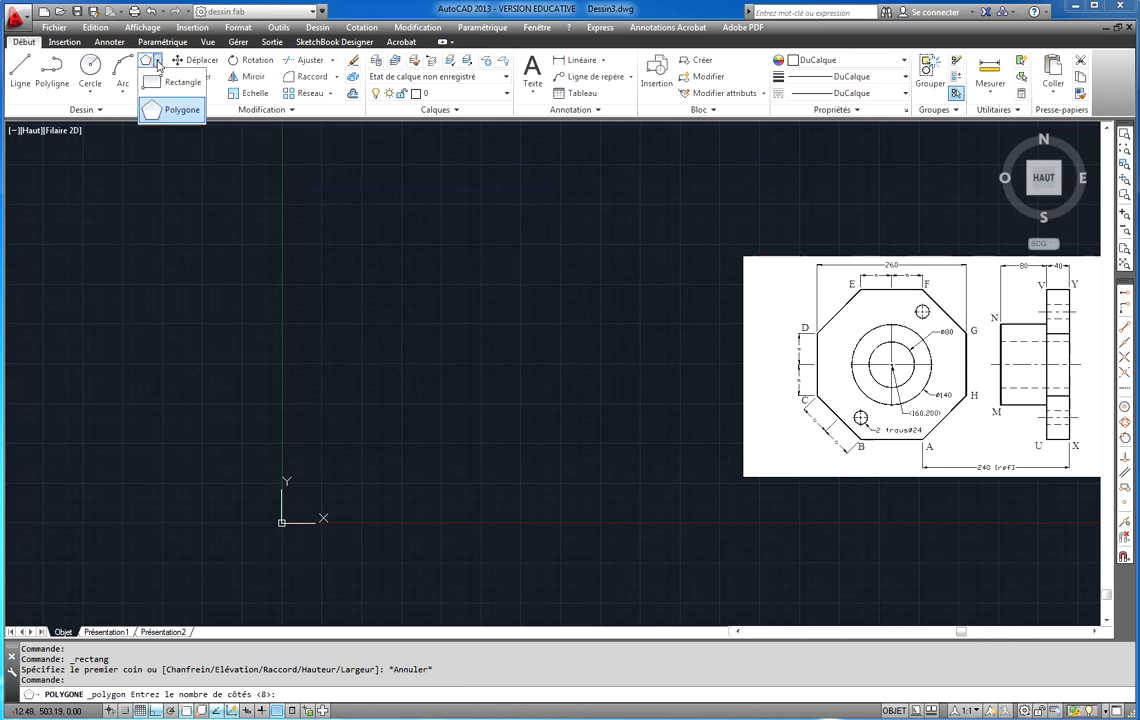
left_click(160, 109)
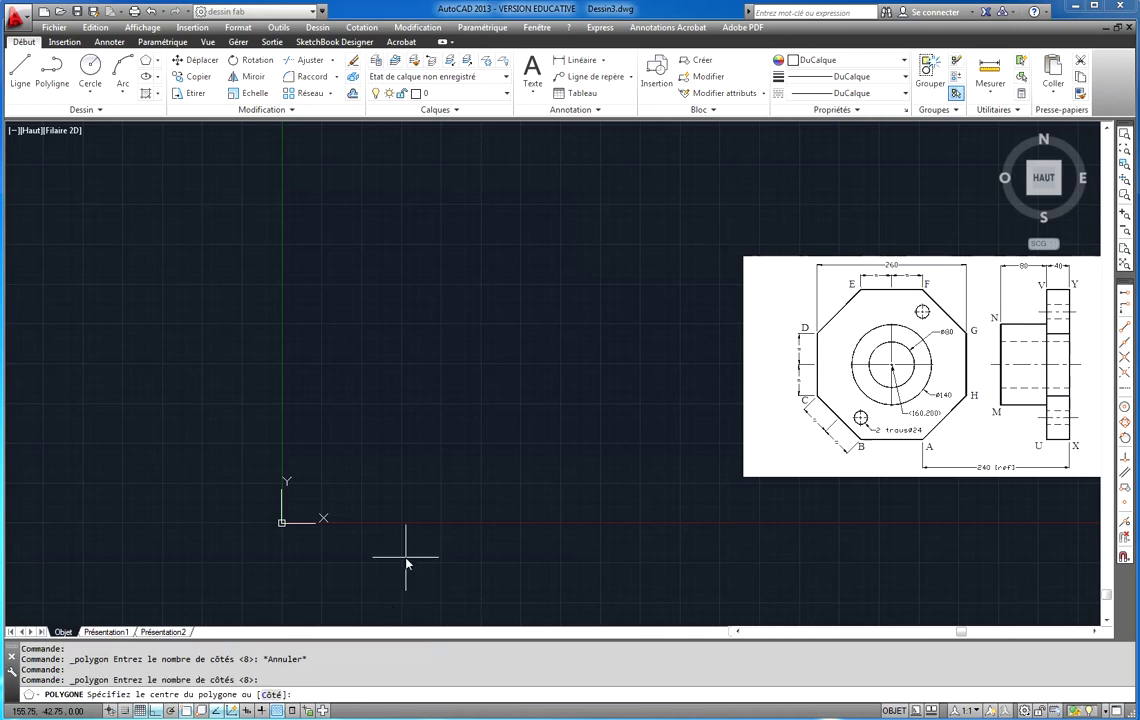
left_click(511, 349)
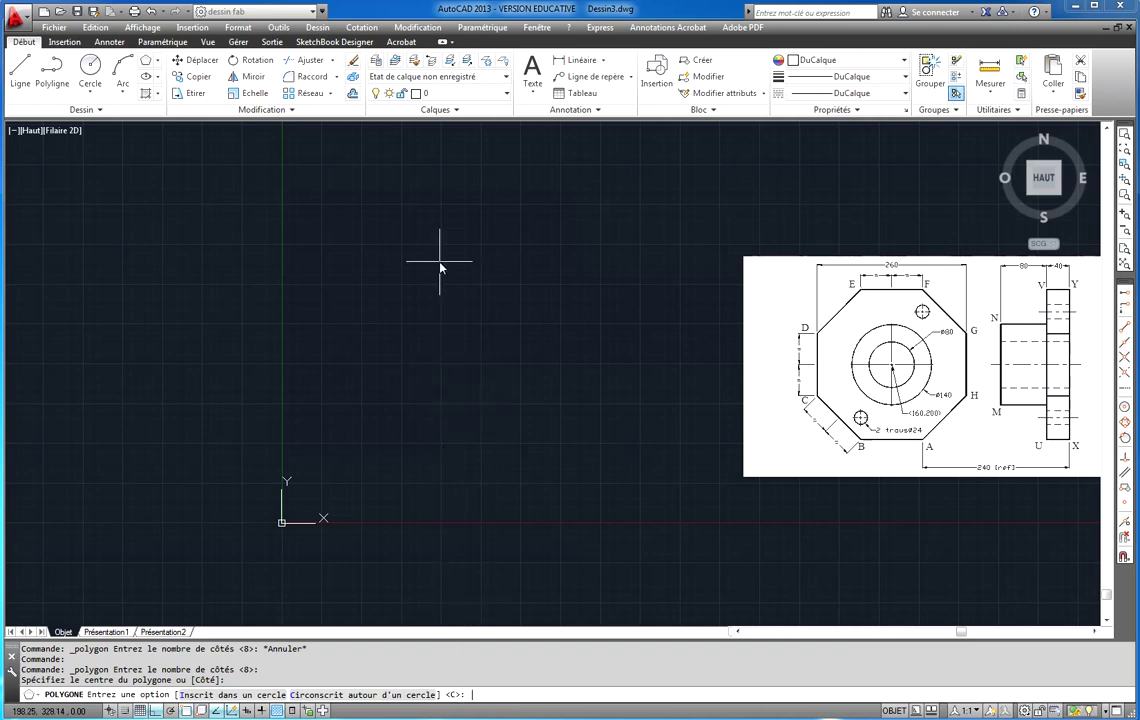
key("Return")
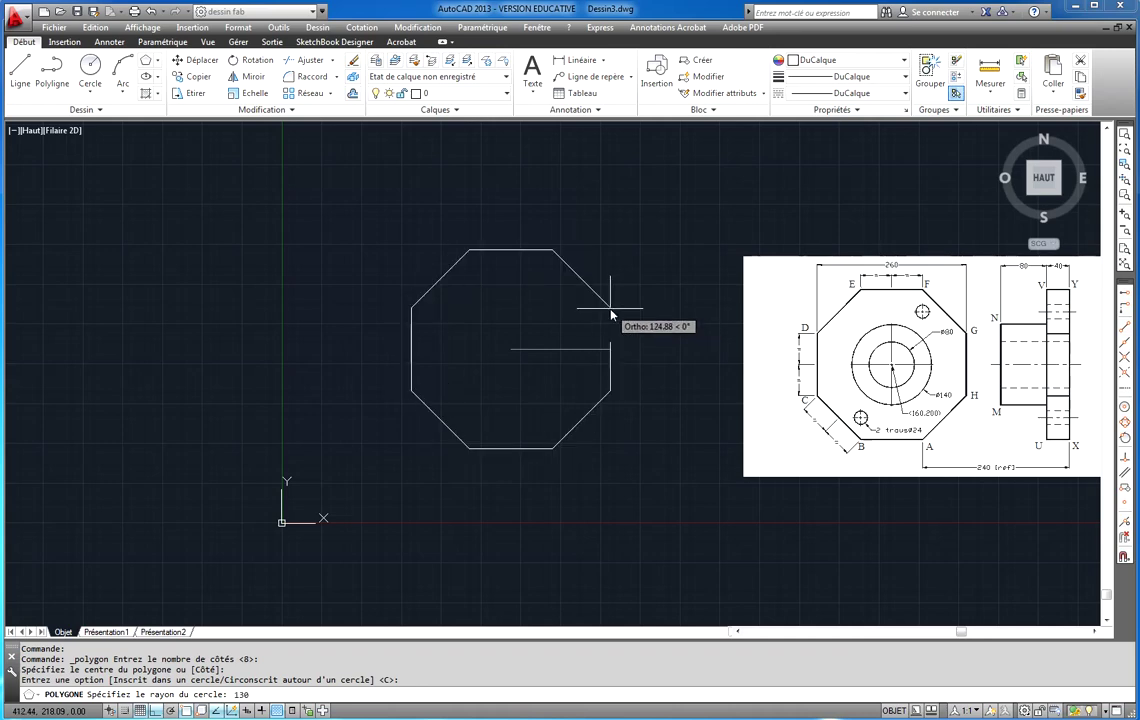
key("Return")
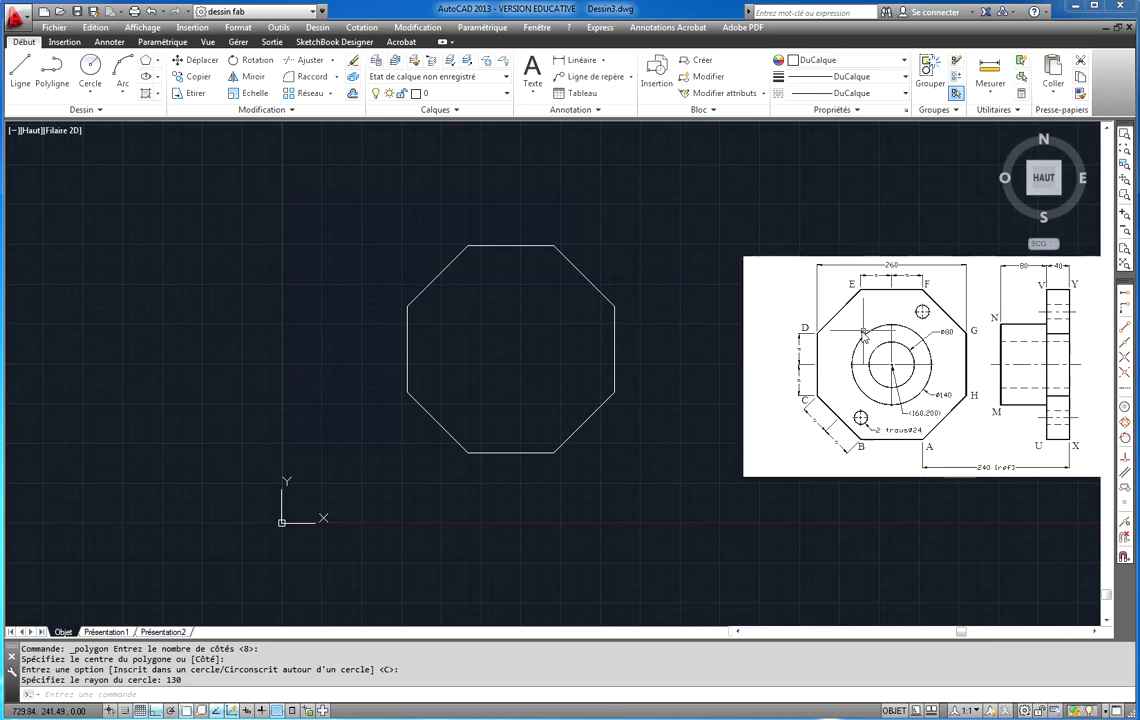
Step: Read the Word exercise instructions on locating the 140 mm circle's centre from the midpoints of lines AB and CD
scroll(718, 351, "up", 2)
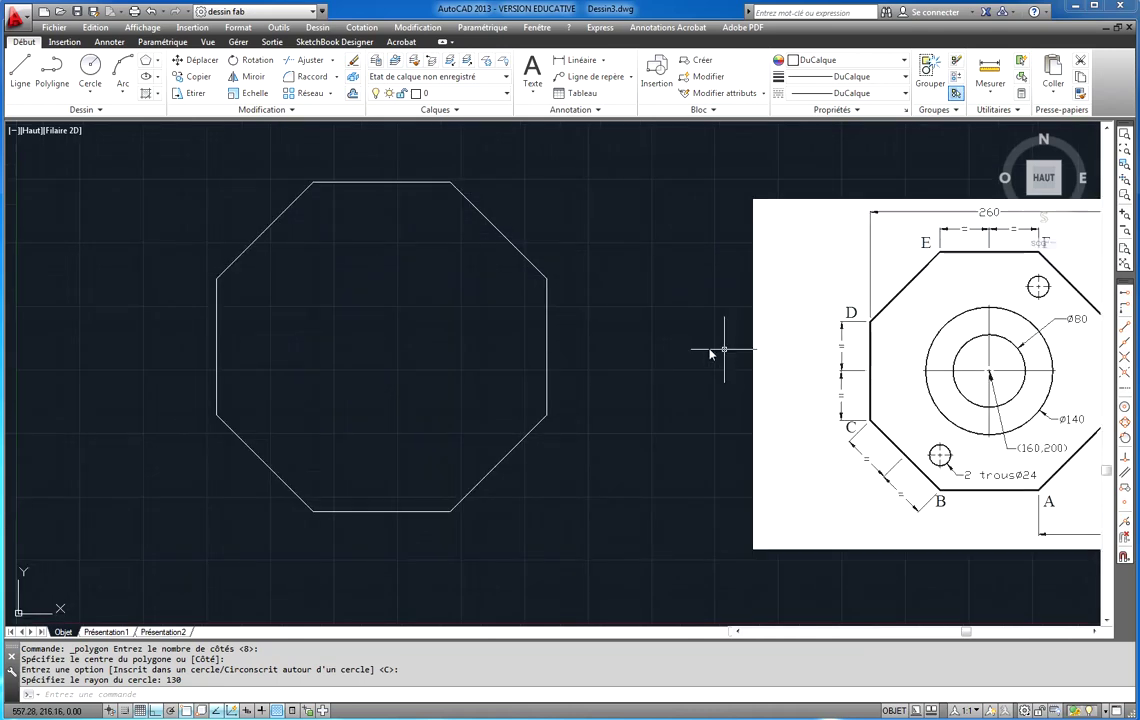
middle_click_drag(718, 351, 690, 364)
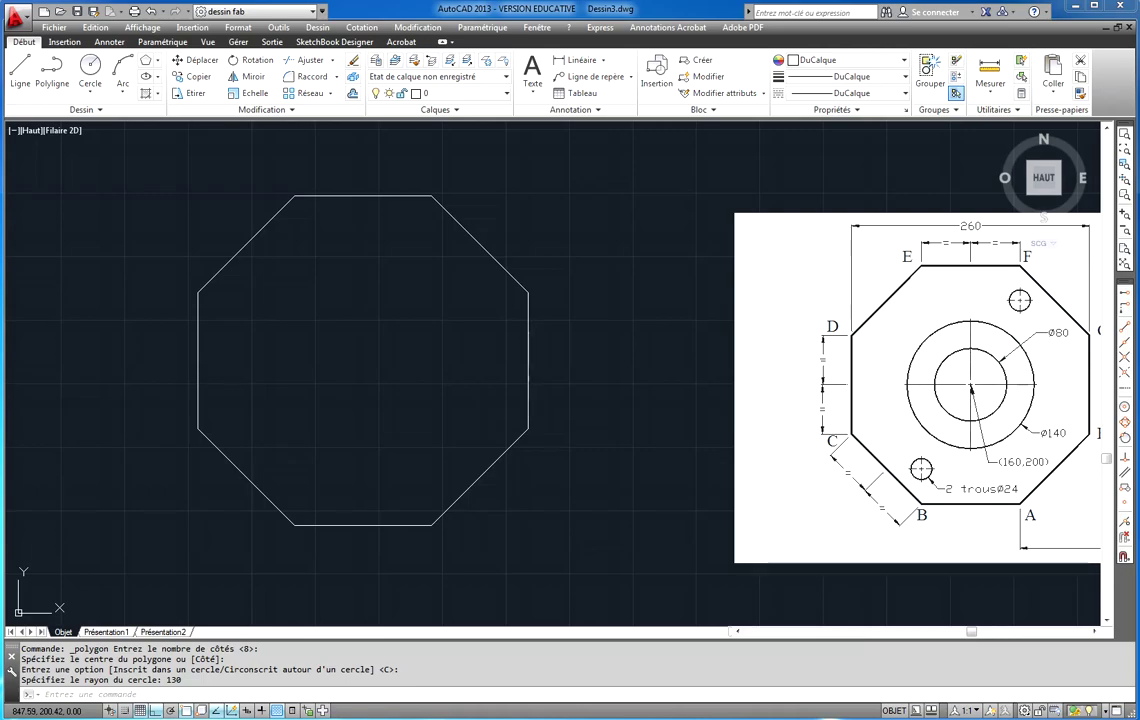
left_click_drag(1139, 80, 739, 76)
scroll(506, 267, "down", 8)
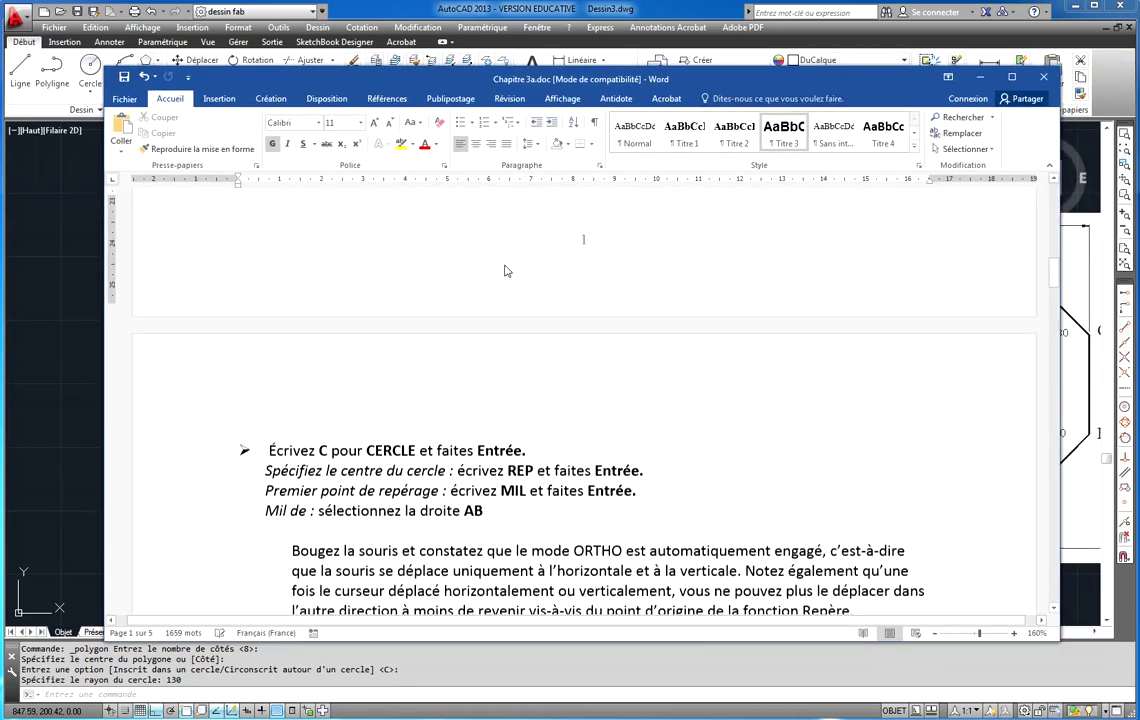
scroll(509, 260, "down", 2)
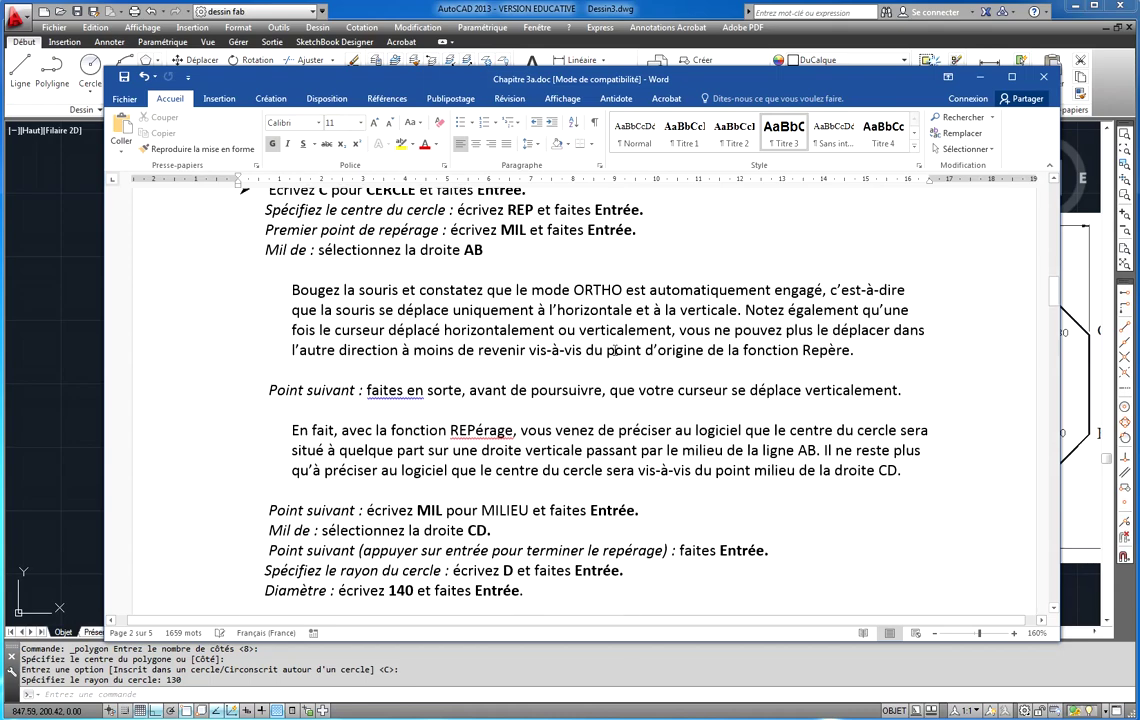
scroll(509, 241, "up", 1)
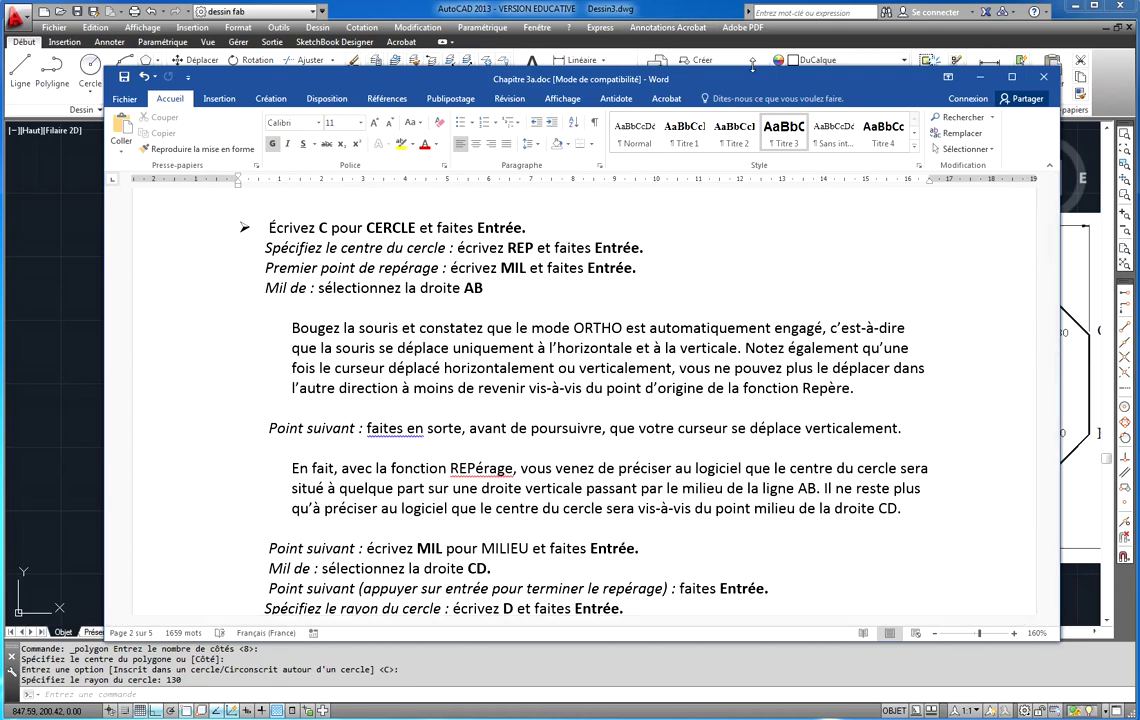
left_click_drag(743, 77, 1139, 77)
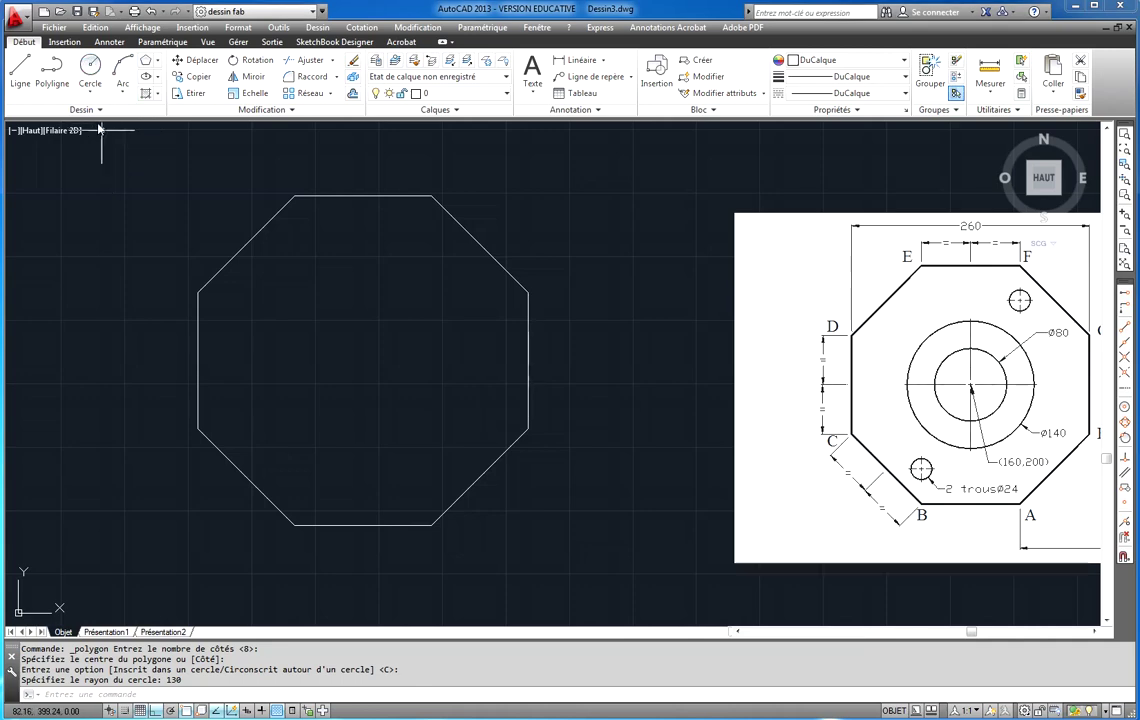
Step: Draw a circle of diameter 140 at the octagon's centre, located by tracking from the midpoints of its sides
left_click(97, 68)
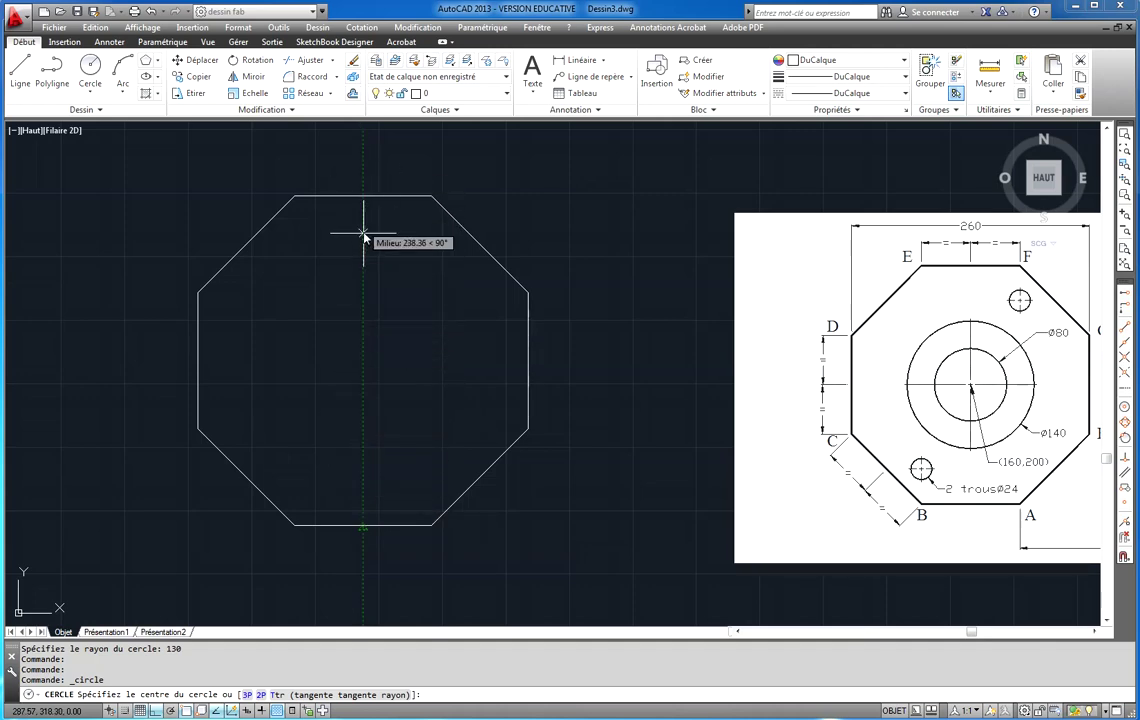
left_click(368, 366)
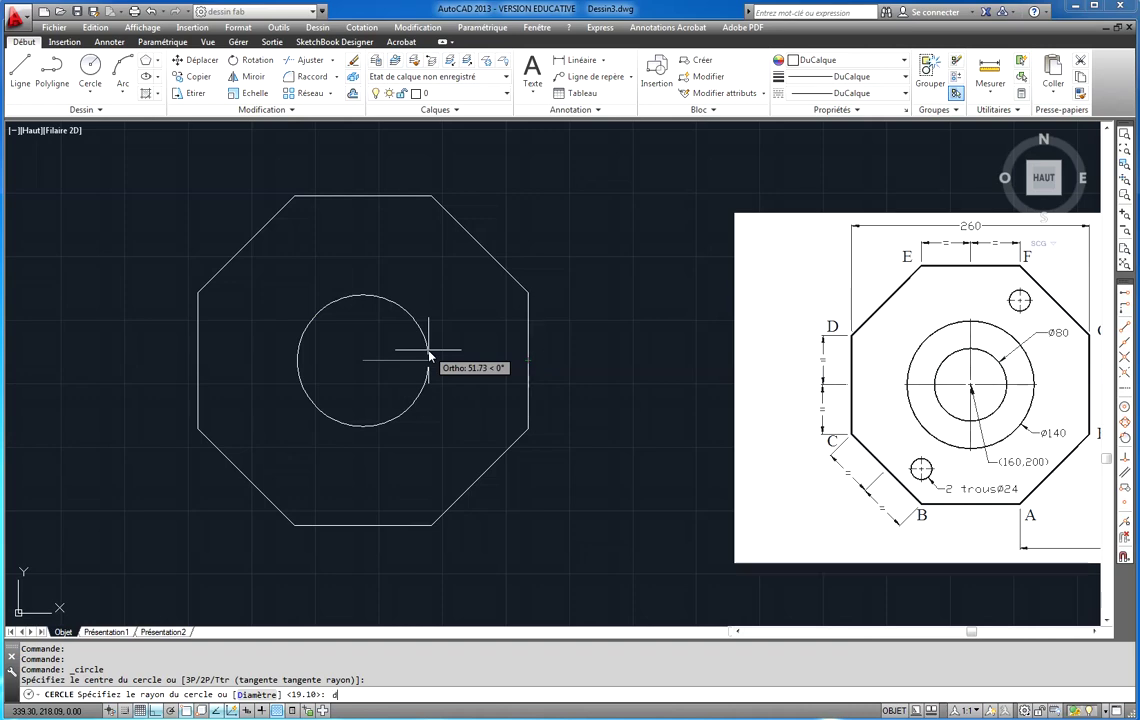
key("Return")
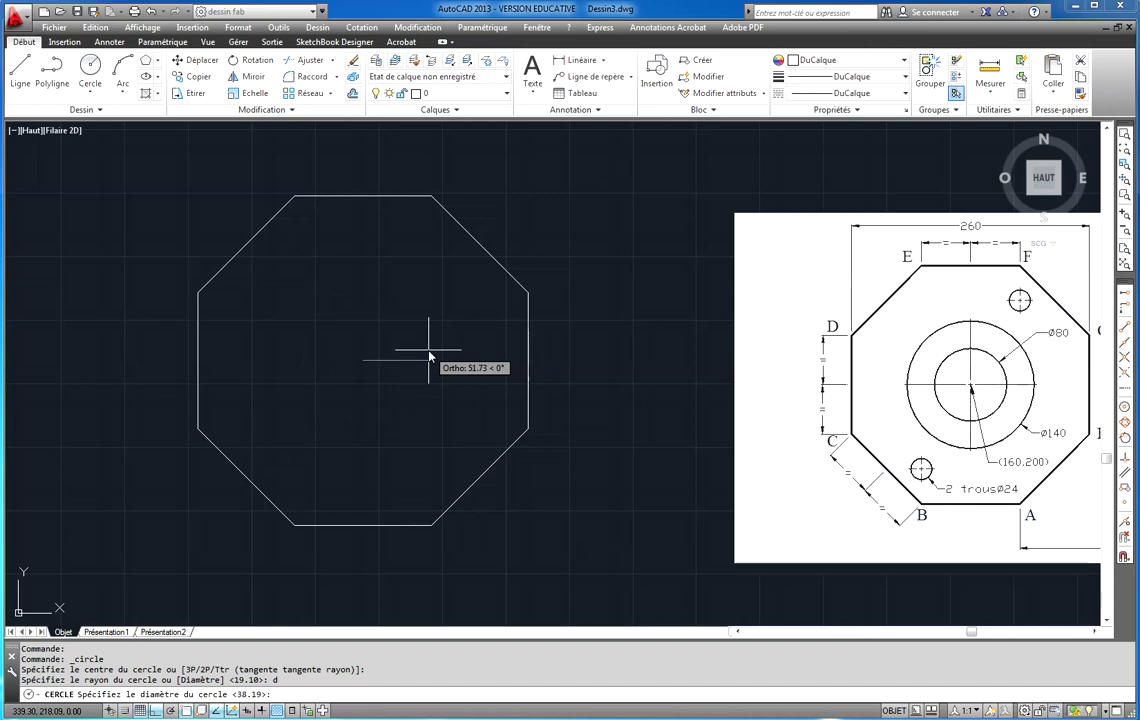
type("140")
key("Return")
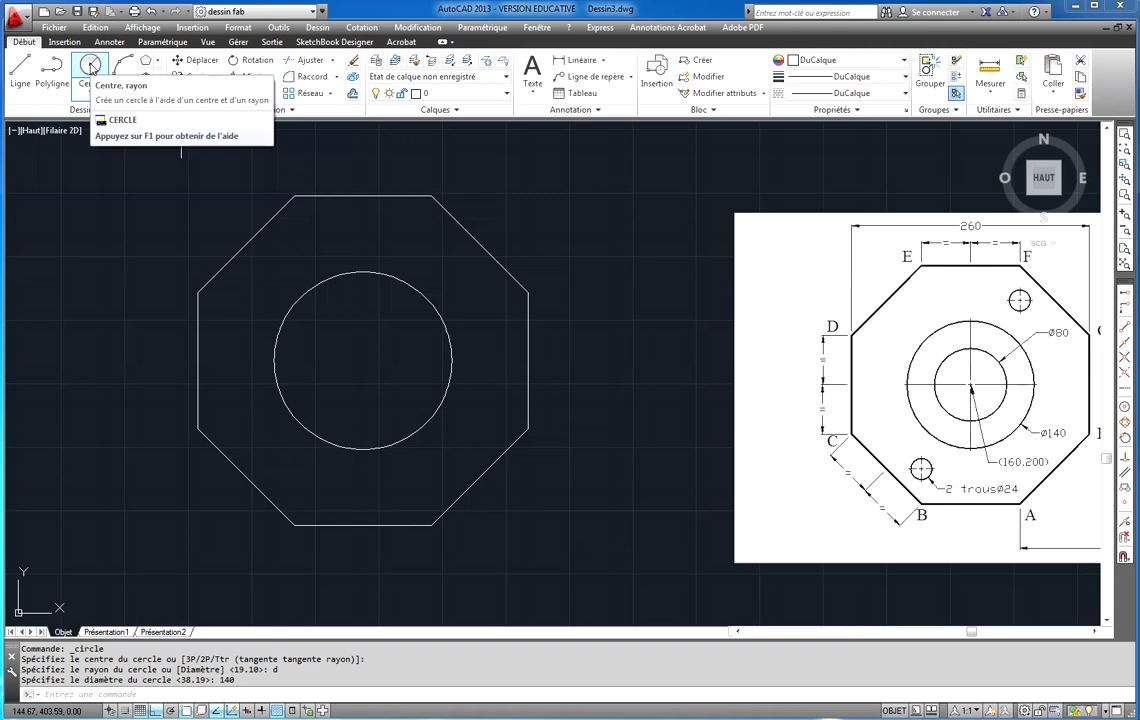
Step: Delete the circle of diameter 140 from the octagon
left_click(91, 66)
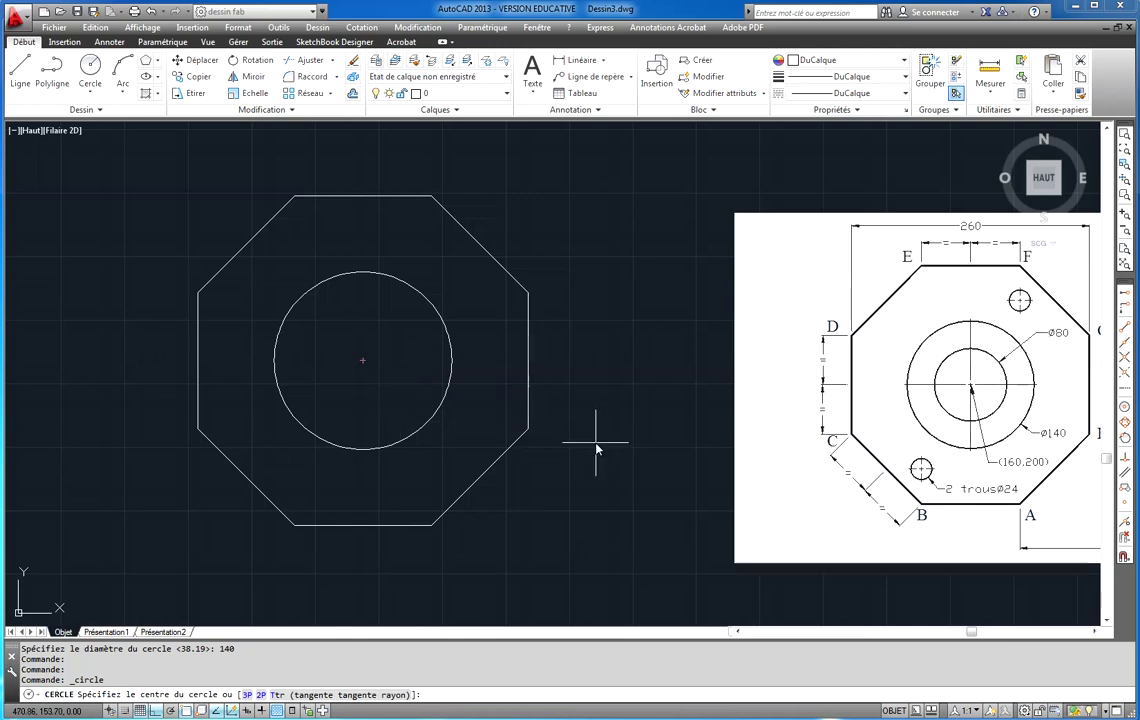
key("Escape")
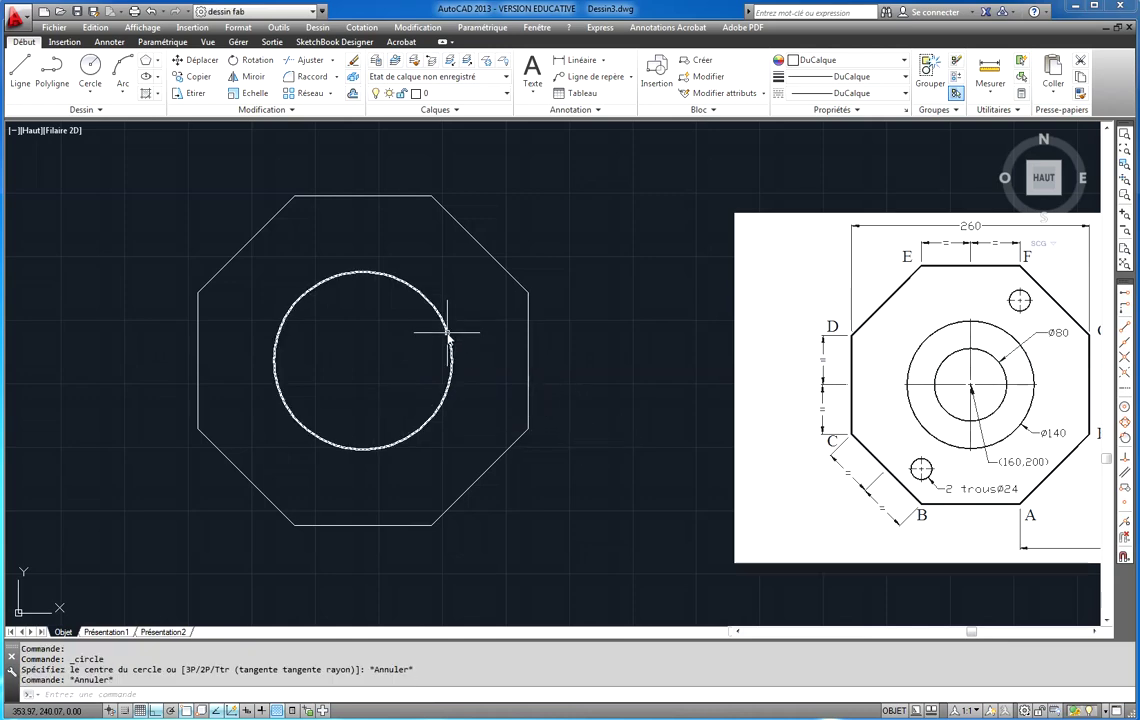
left_click(447, 336)
key("Delete")
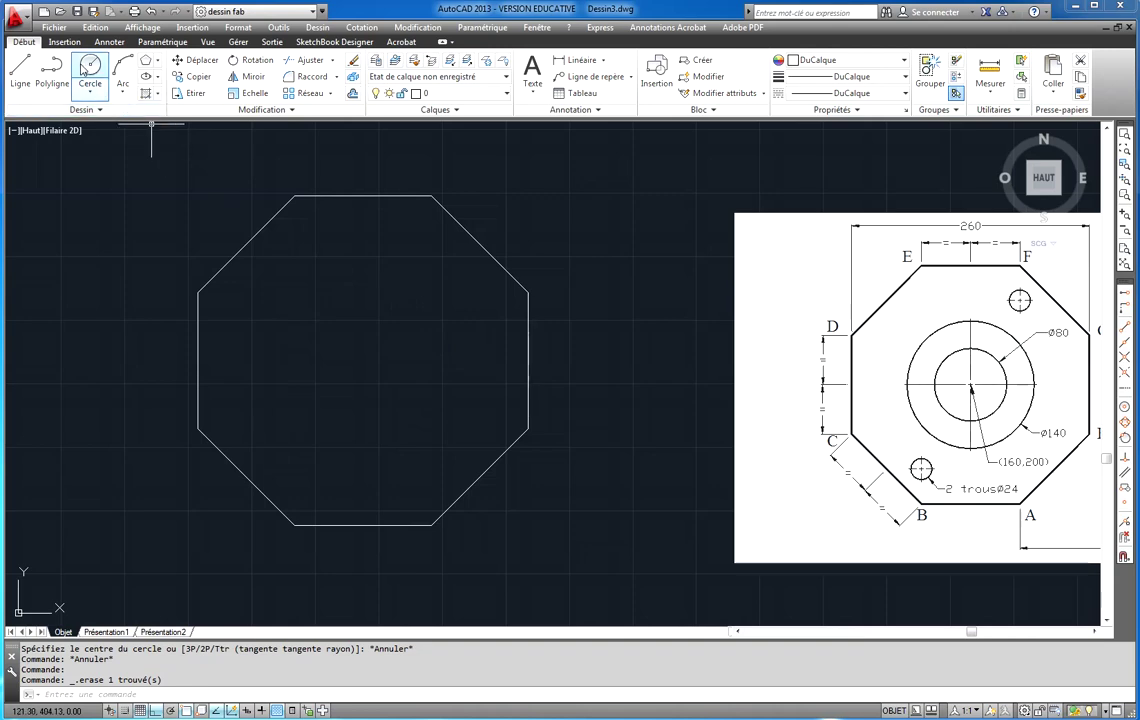
Step: Draw a circle of diameter 140 centred with the .x point filter on the lower side's midpoint, taking YZ from the right side's midpoint
key("Return")
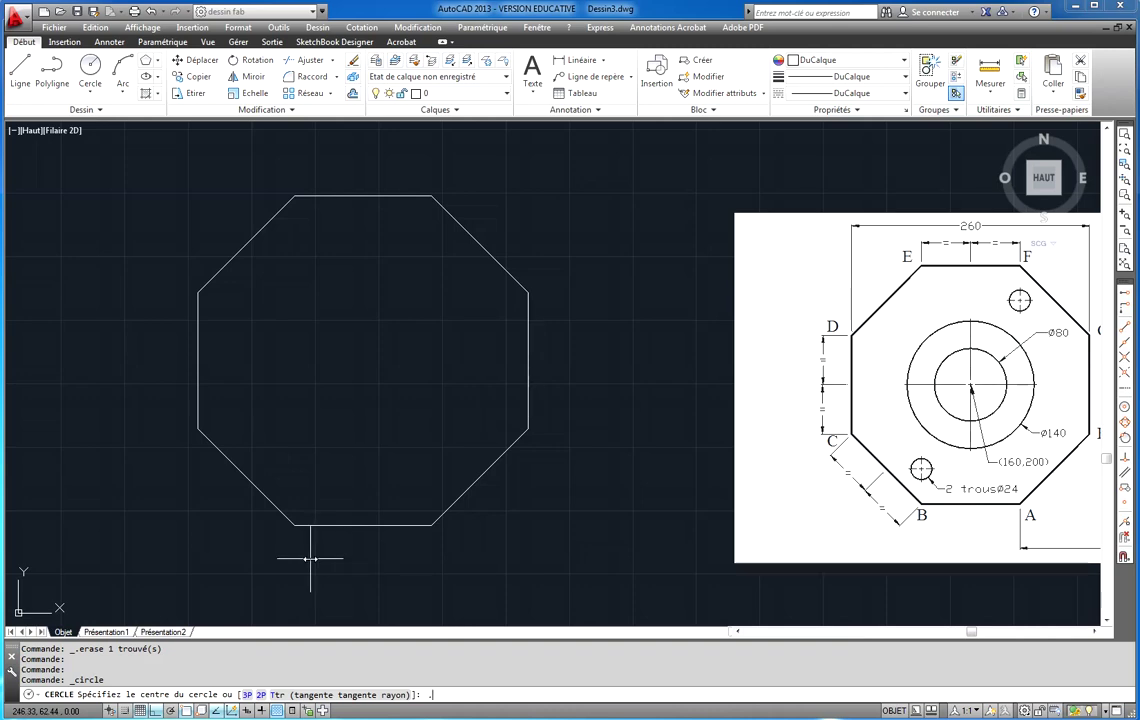
key("Return")
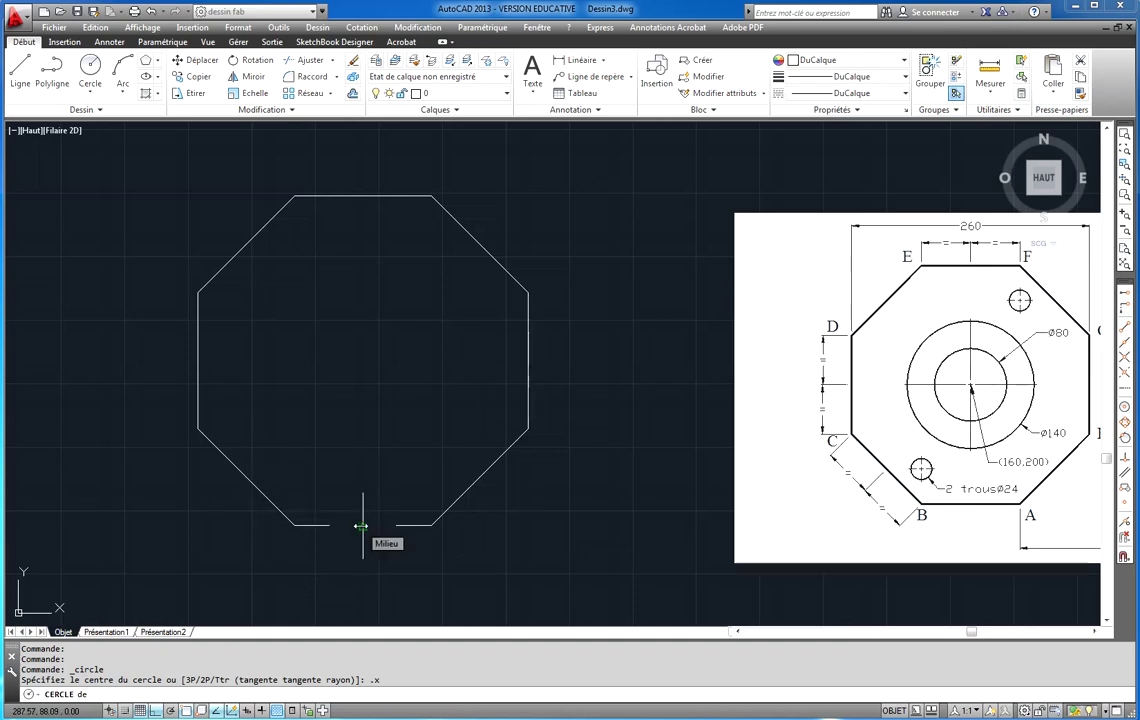
left_click(361, 525)
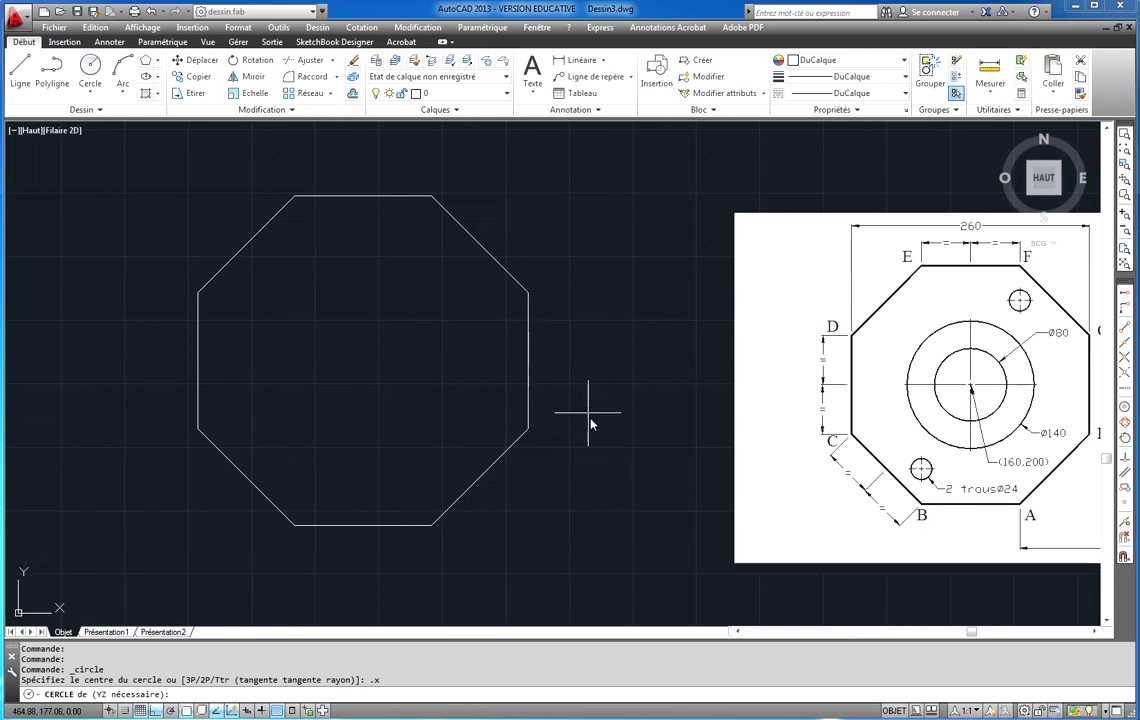
left_click(528, 360)
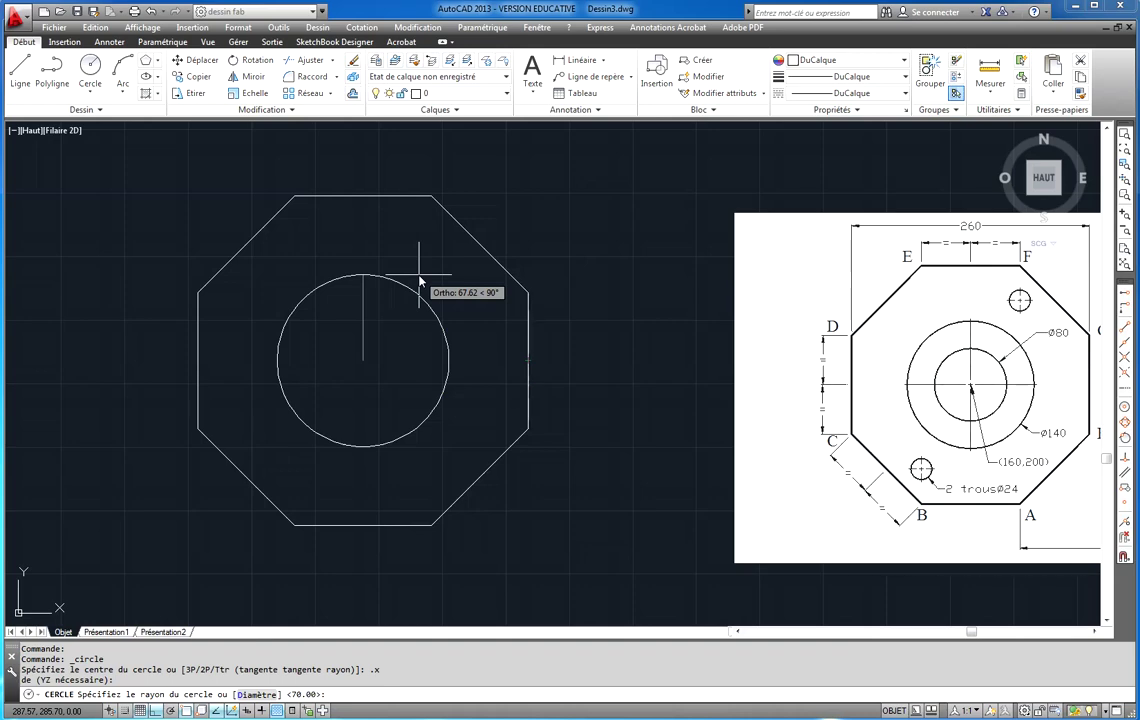
type("d")
key("Return")
type("14")
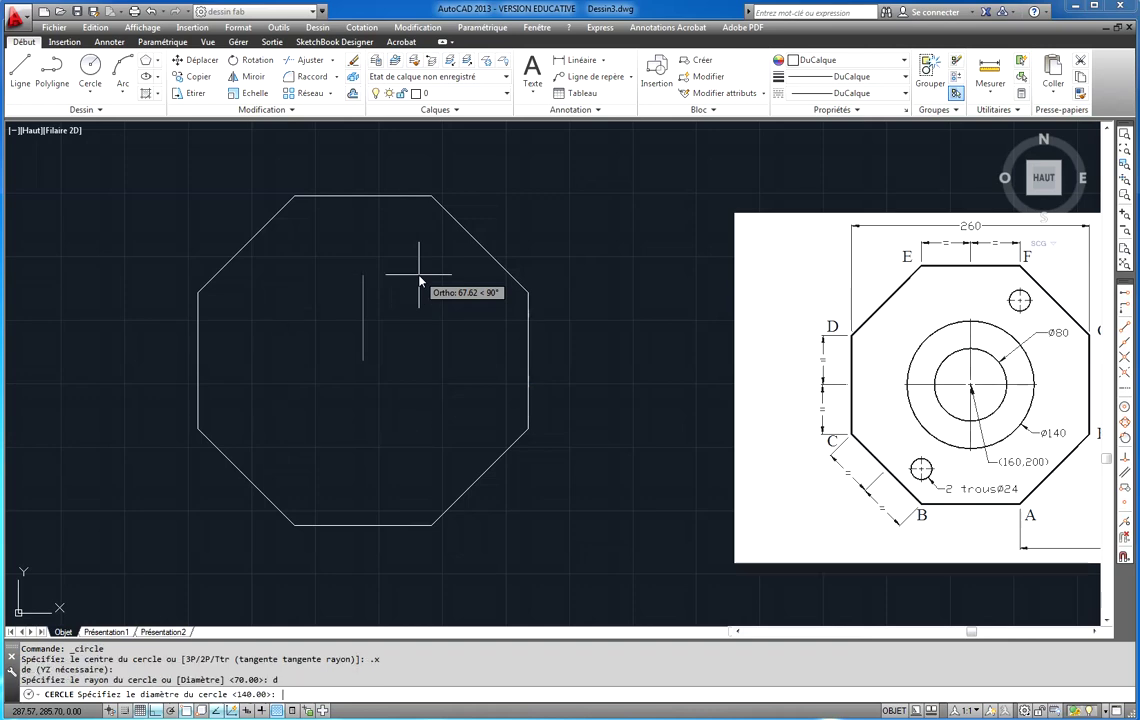
type("0")
key("Return")
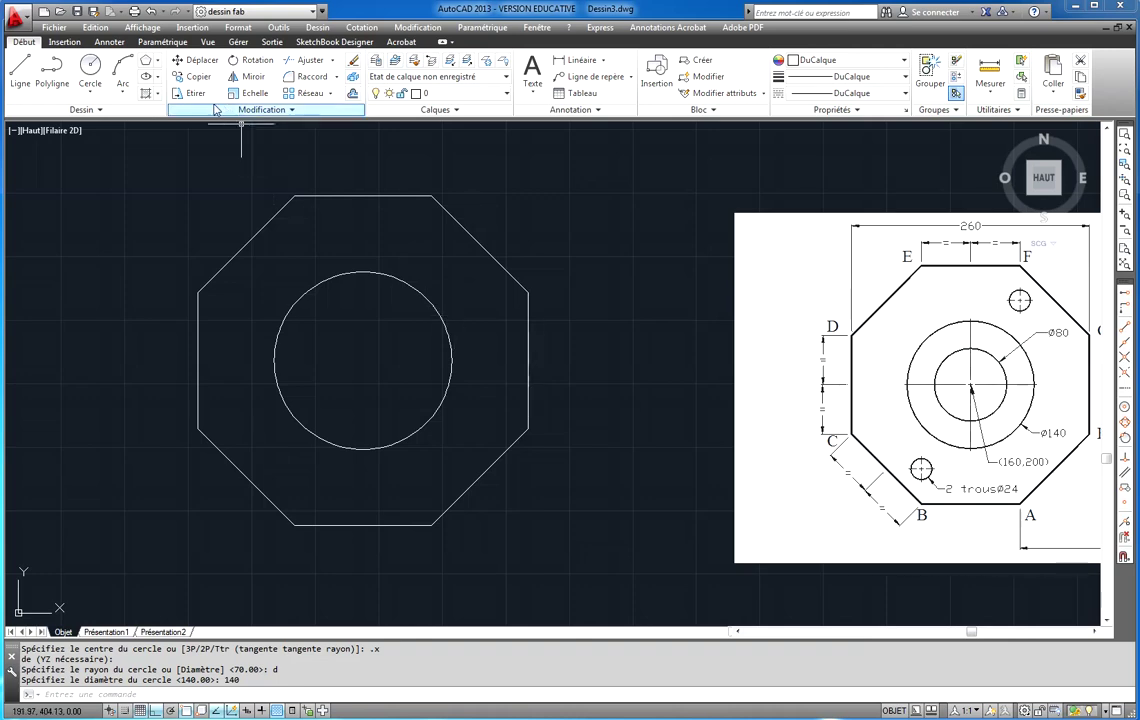
Step: Draw a horizontal construction line about 164 long from the midpoint of the octagon's right side, past the circle's centre
left_click(20, 70)
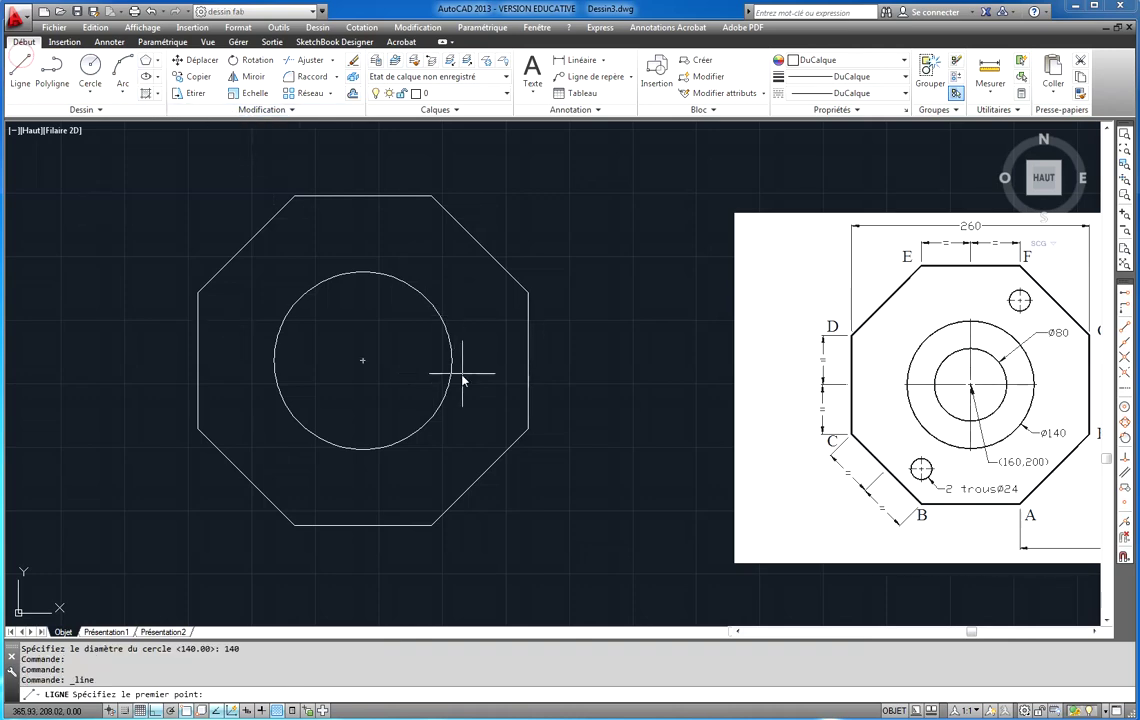
left_click(529, 362)
left_click(321, 361)
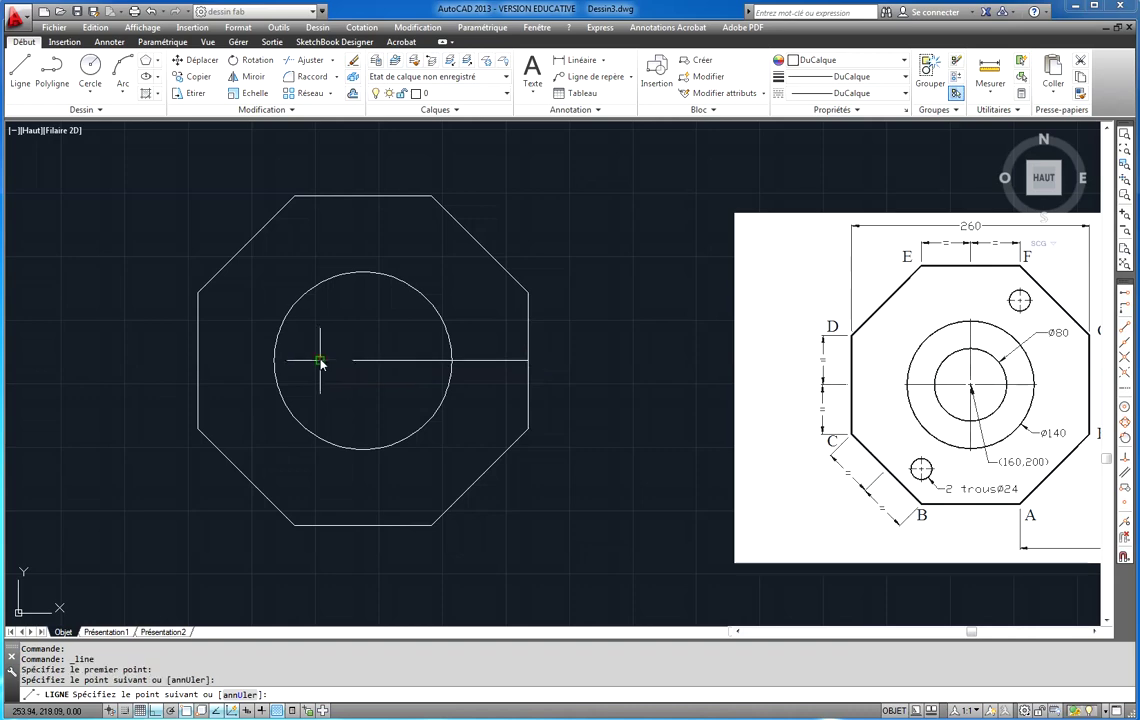
right_click(321, 415)
left_click(340, 422)
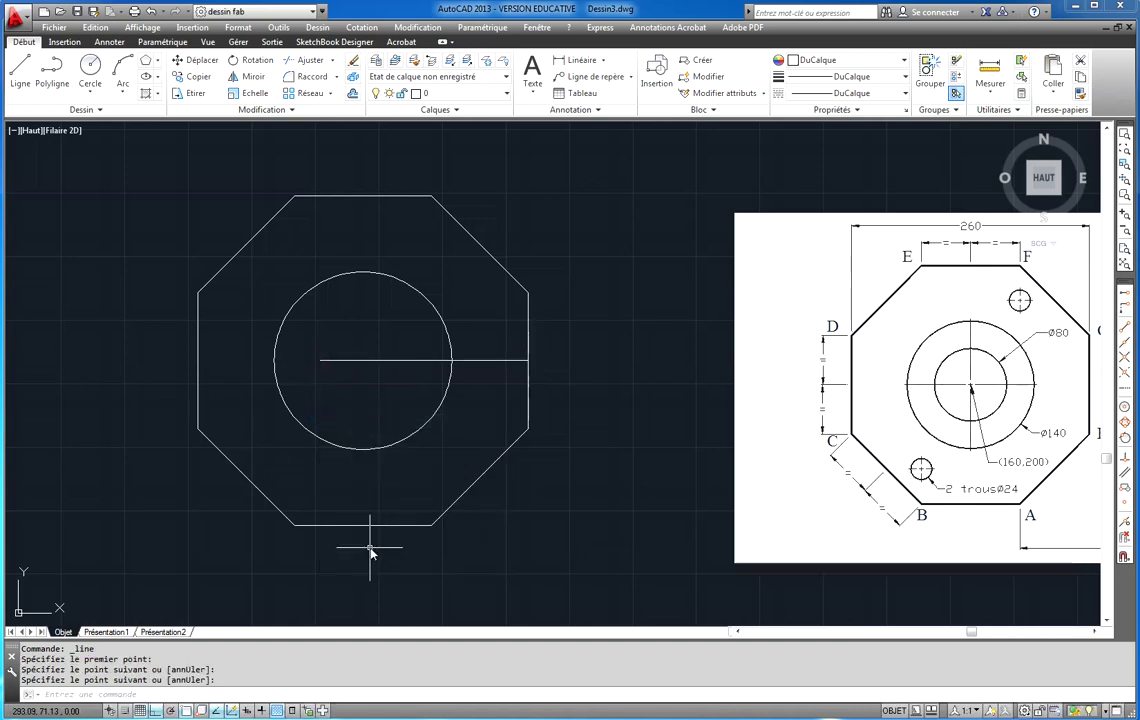
Step: Draw a vertical construction line about 152 long from the midpoint of the octagon's lower side, past the circle's centre
right_click(373, 287)
left_click(407, 298)
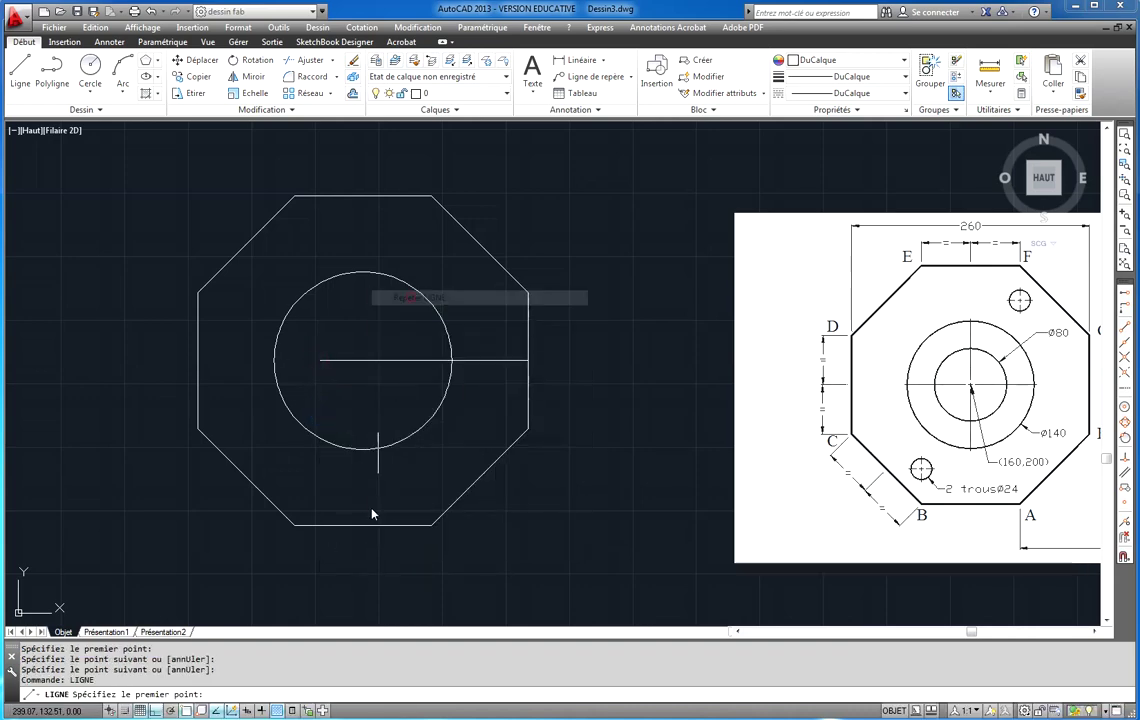
left_click(363, 525)
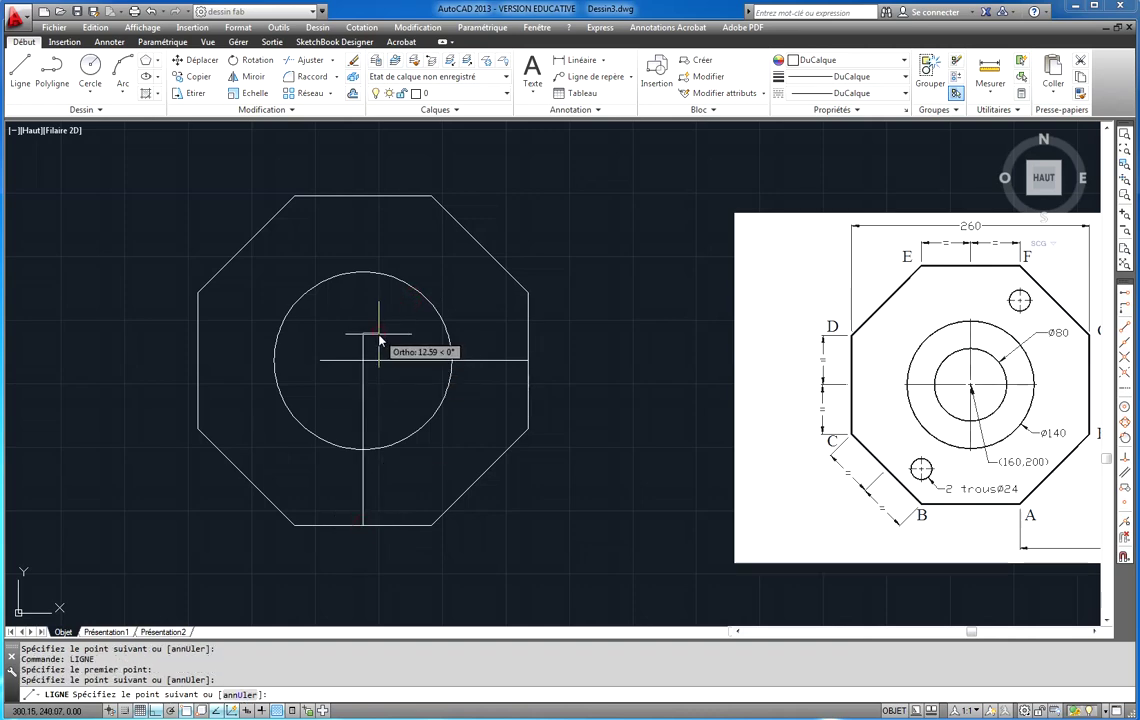
left_click(376, 333)
key("Escape")
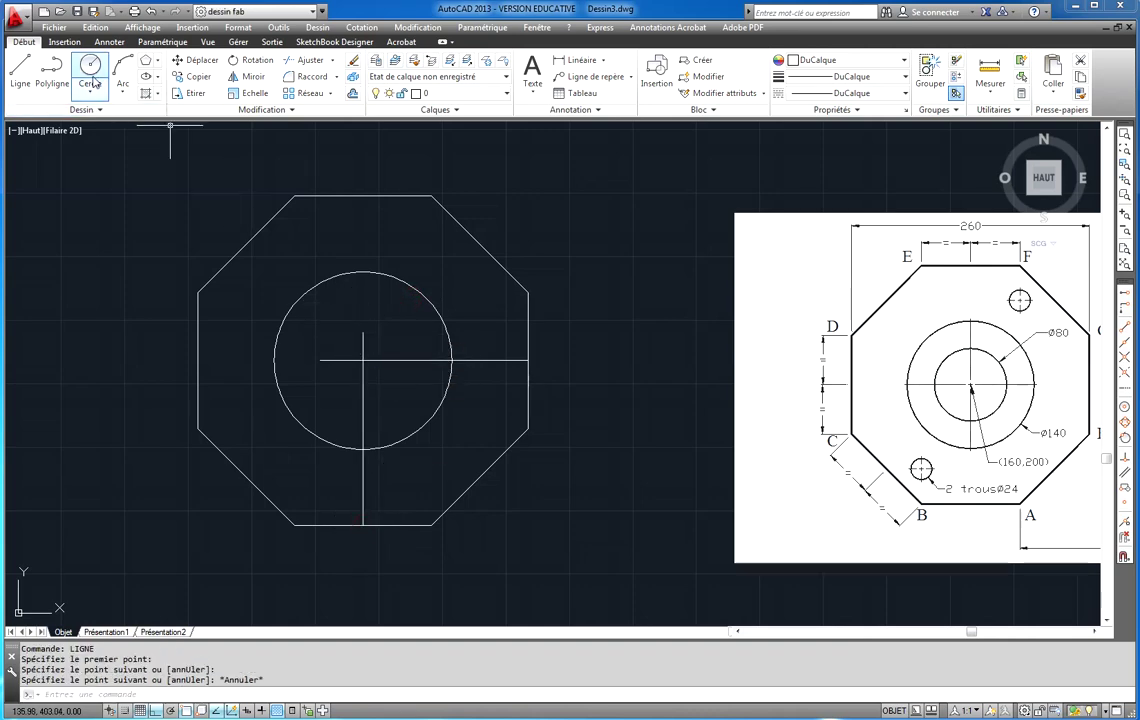
left_click(92, 82)
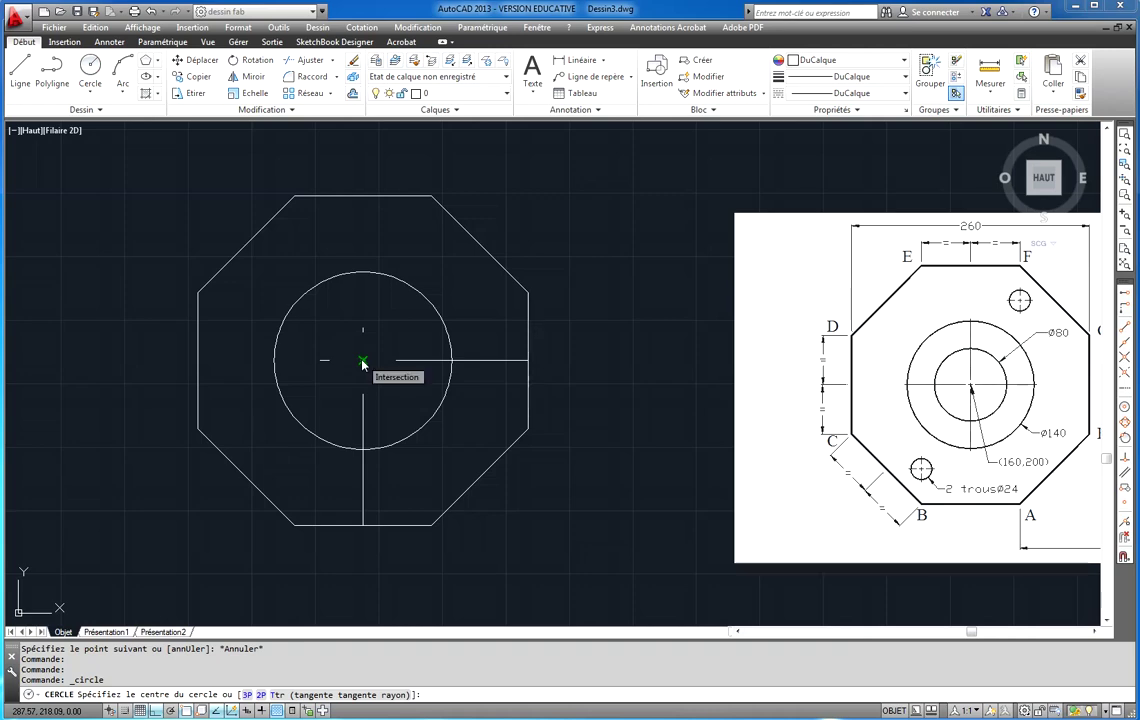
key("Escape")
key("Escape")
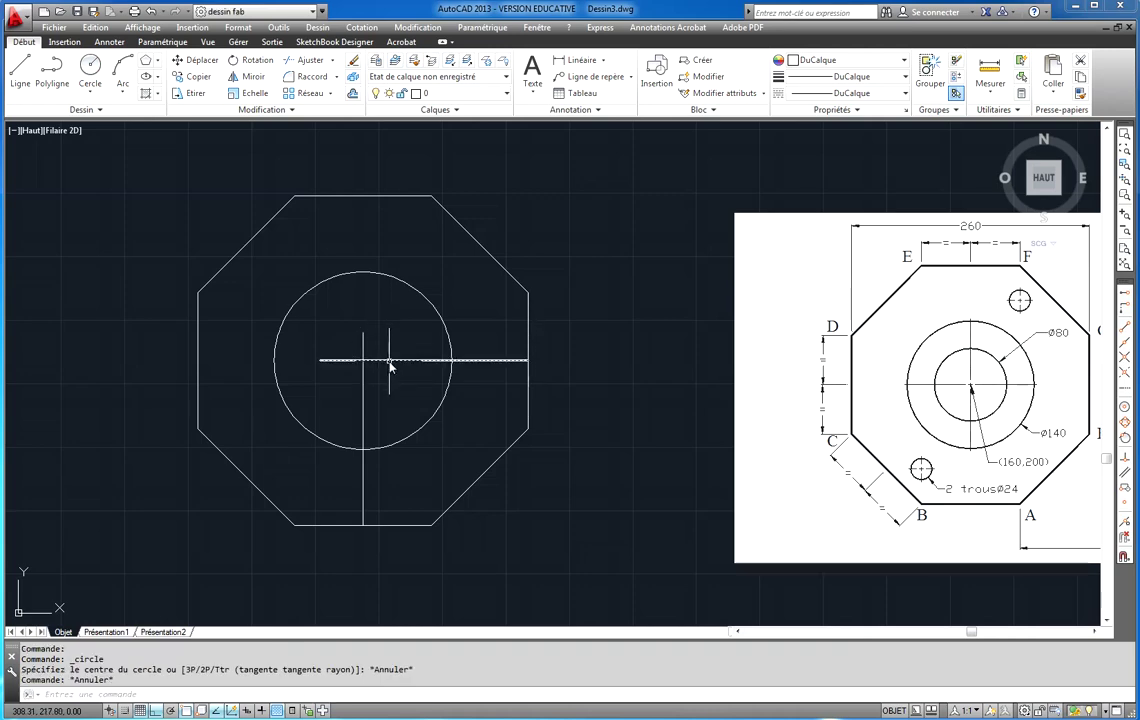
Step: Delete the horizontal and vertical construction lines crossing at the circle's centre
left_click(390, 362)
key("Delete")
left_click(363, 352)
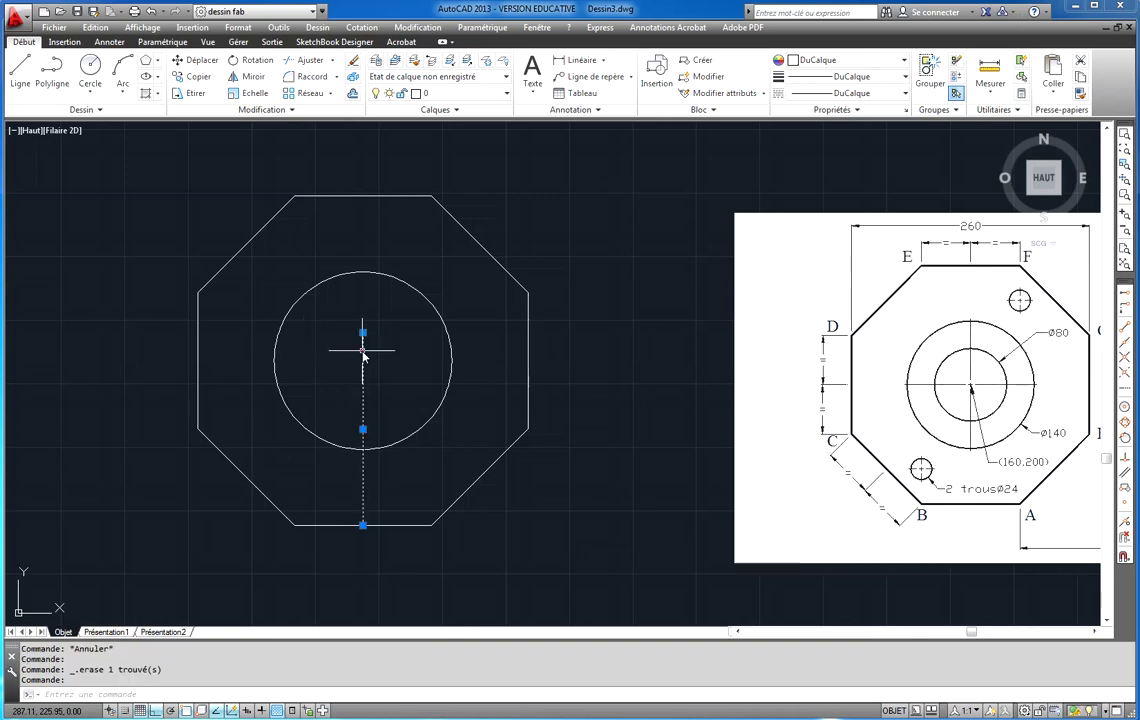
key("Delete")
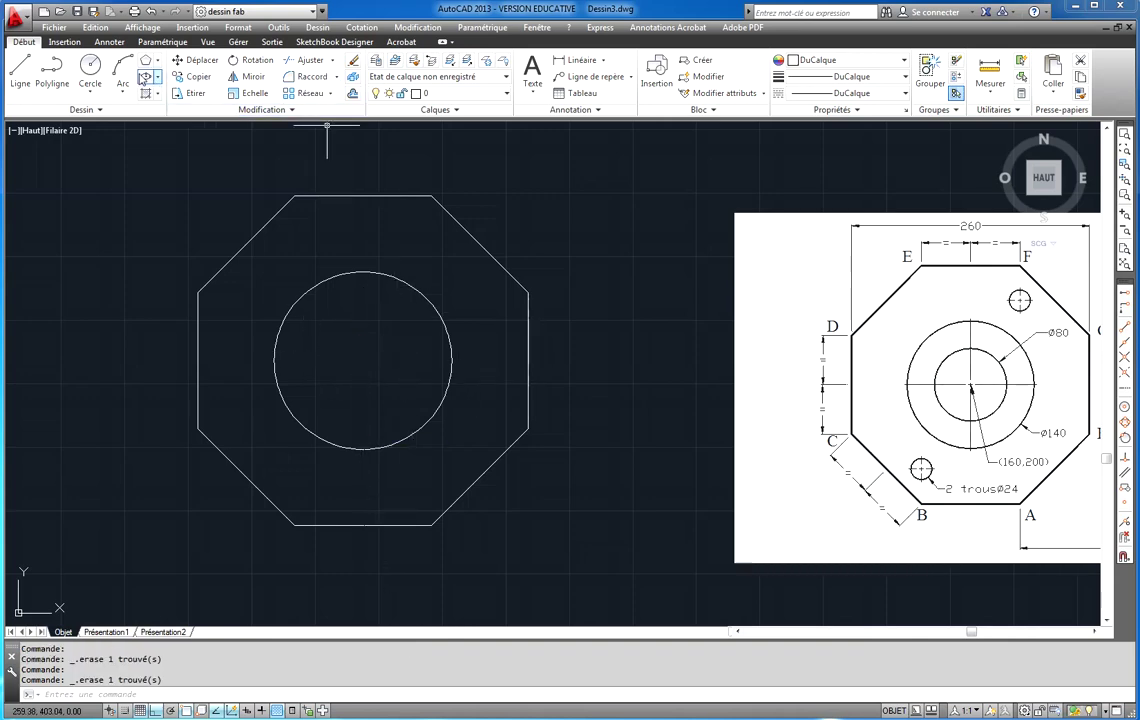
Step: Draw a circle of radius 40 concentric with the 140-diameter circle
left_click(90, 66)
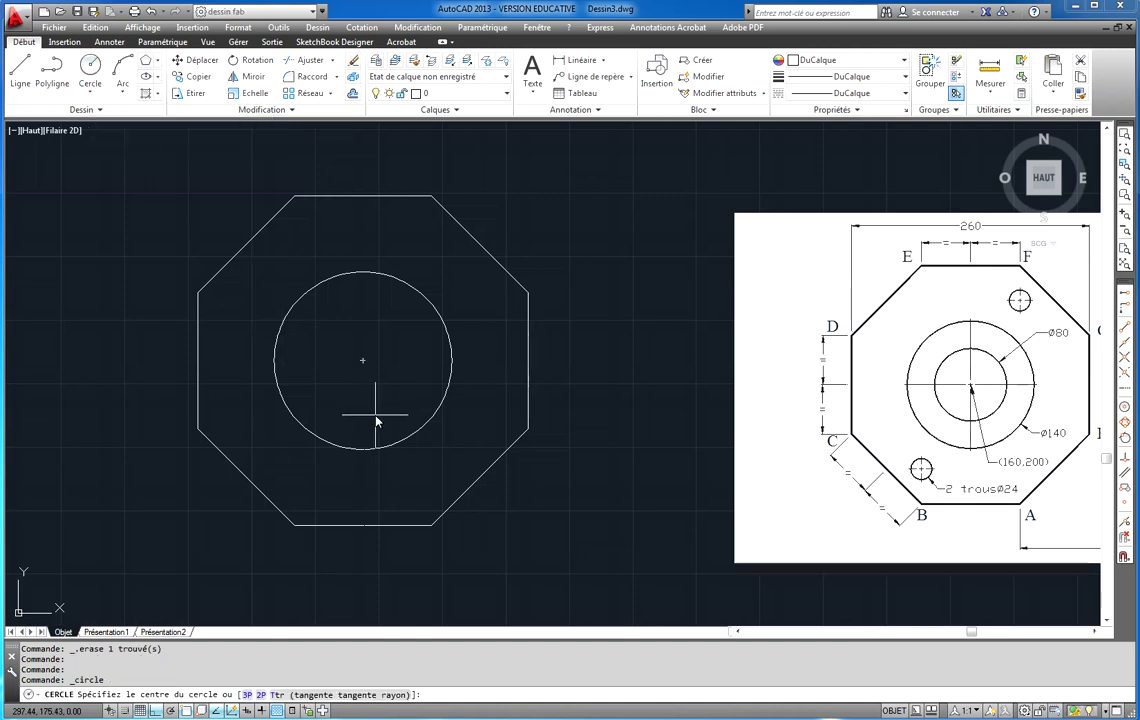
left_click(363, 362)
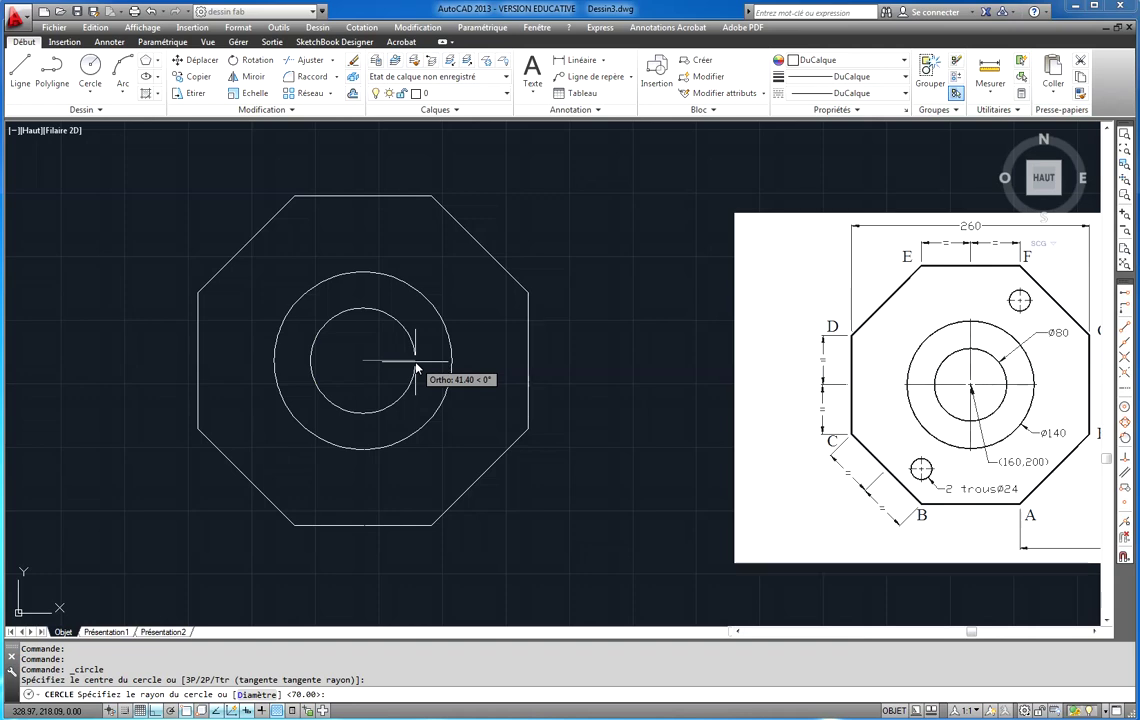
type("40")
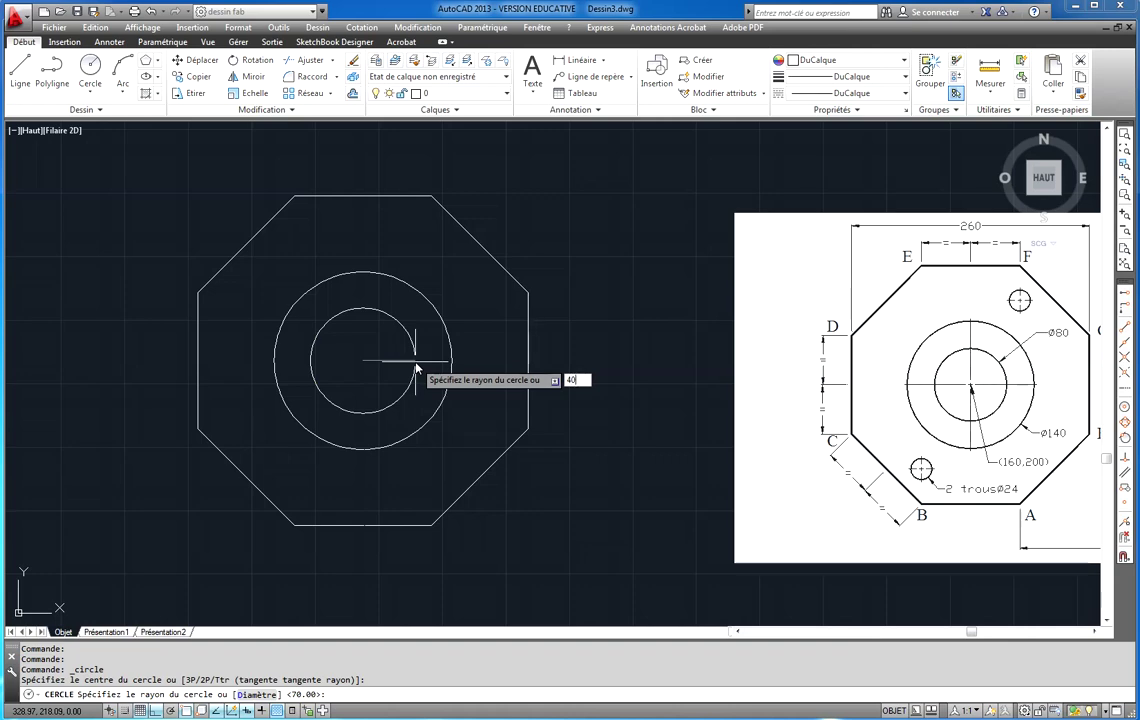
key("Return")
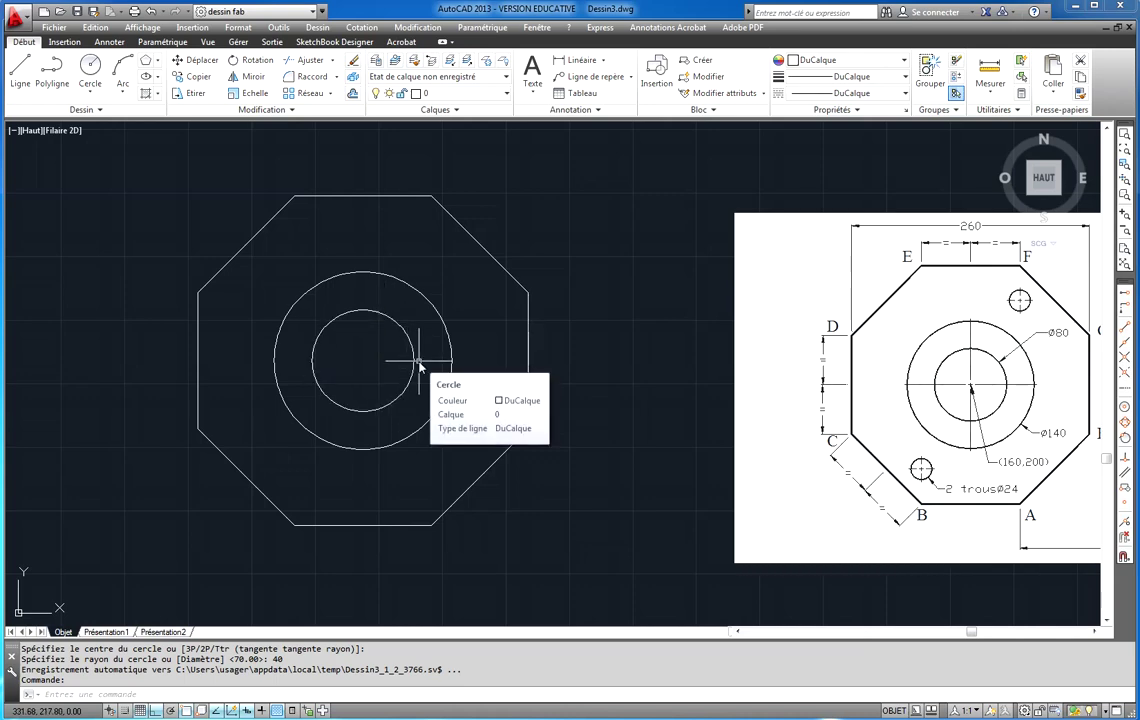
Step: Draw a 300-long horizontal line above the octagon, continued by a 50-long vertical segment down from its right end
scroll(415, 366, "down", 2)
mouse_move(517, 237)
middle_mouse_down()
mouse_move(512, 295)
mouse_move(500, 255)
middle_mouse_up()
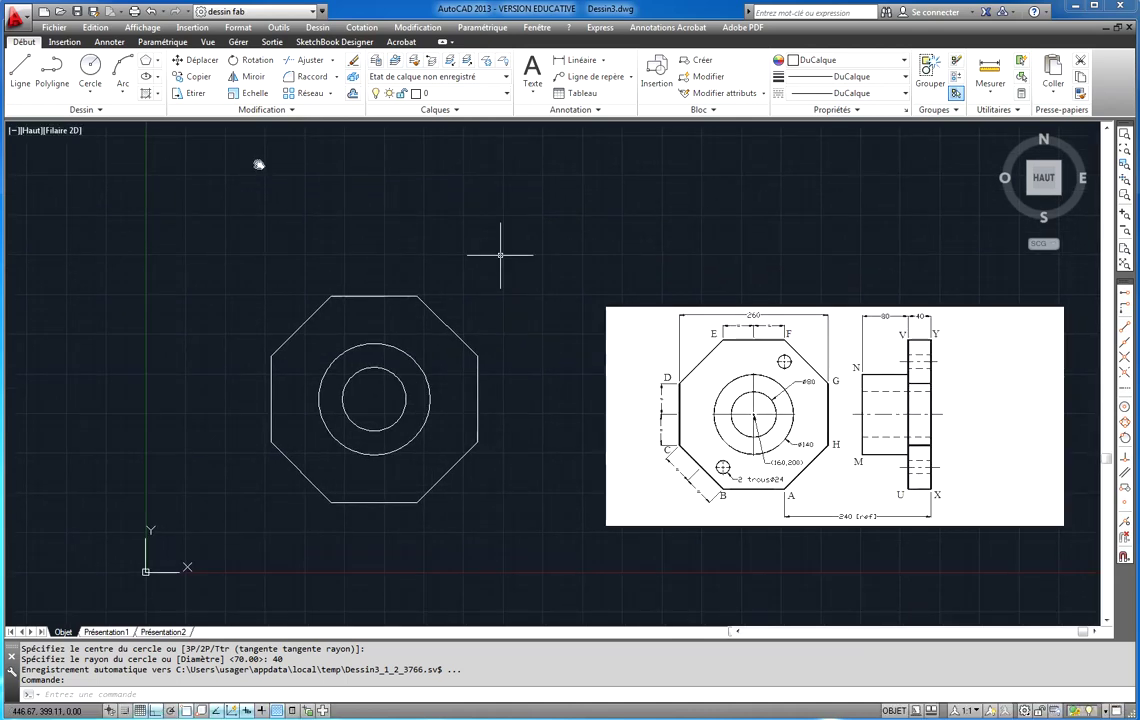
left_click(20, 68)
left_click(305, 198)
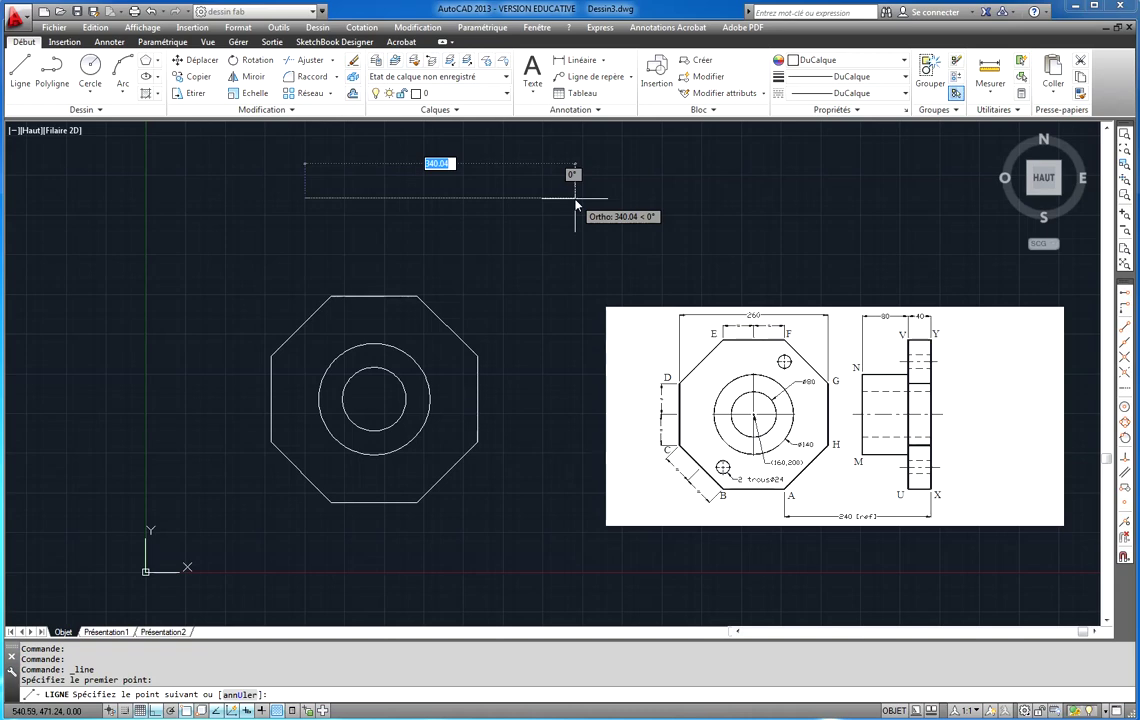
type("300")
key("Return")
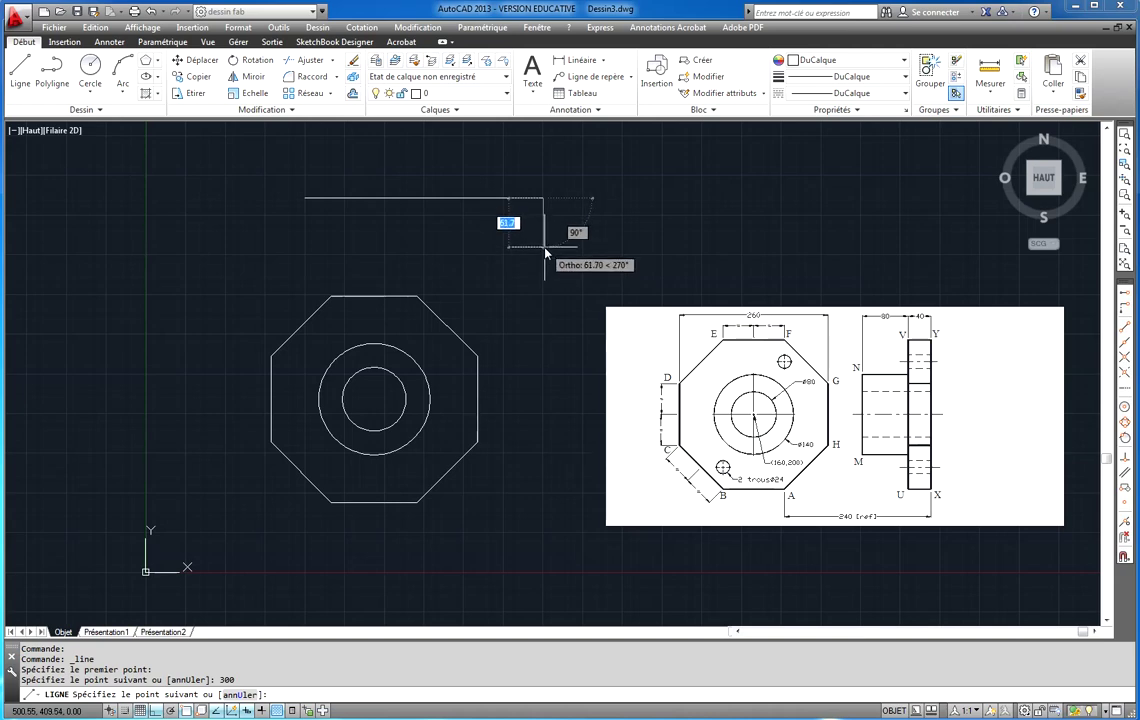
type("50")
key("Return")
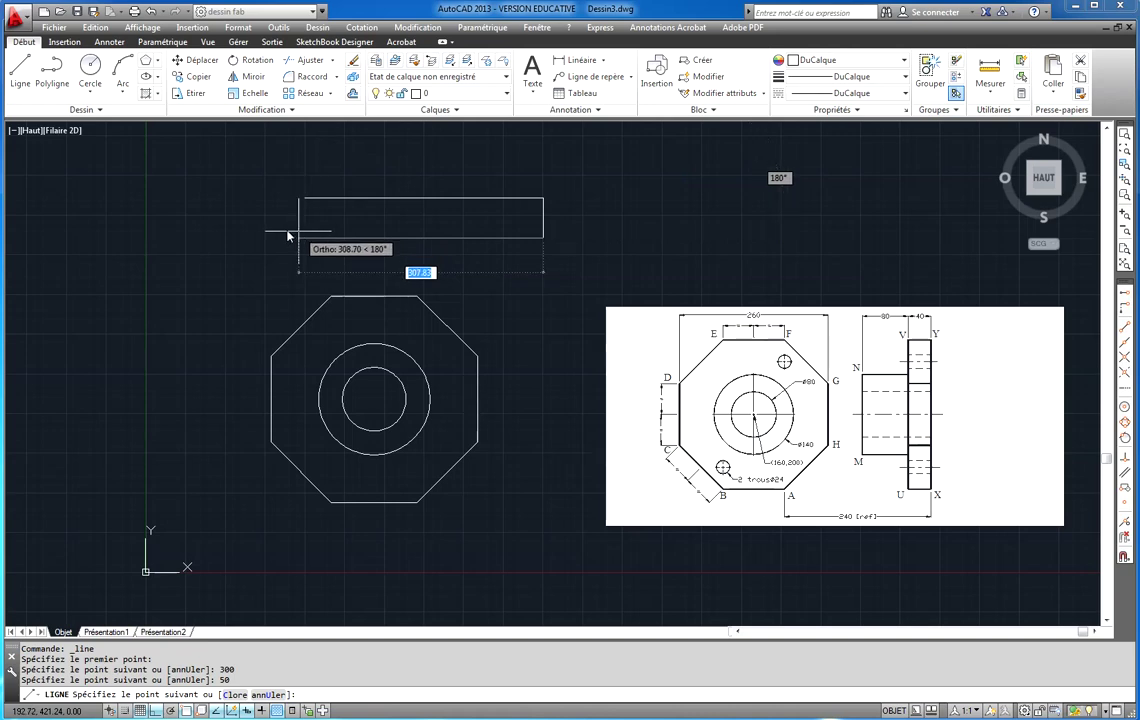
Step: Add a 30-long segment leftward from the vertical segment's lower end and undo it within the Line command
type("30")
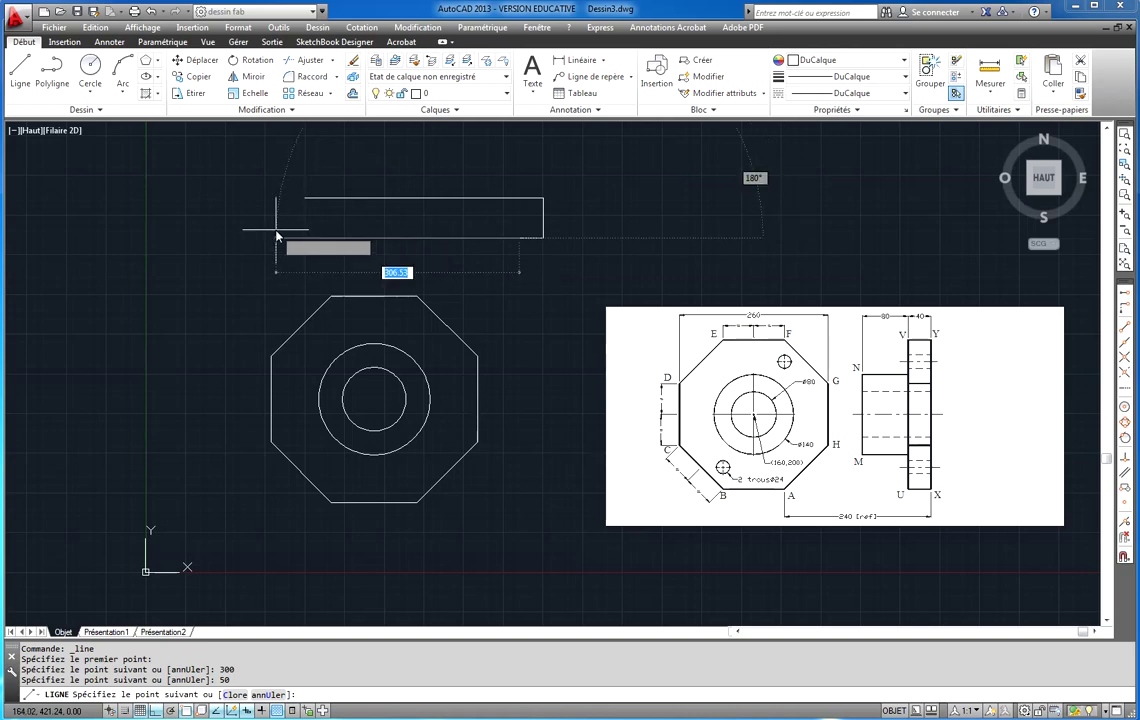
key("Return")
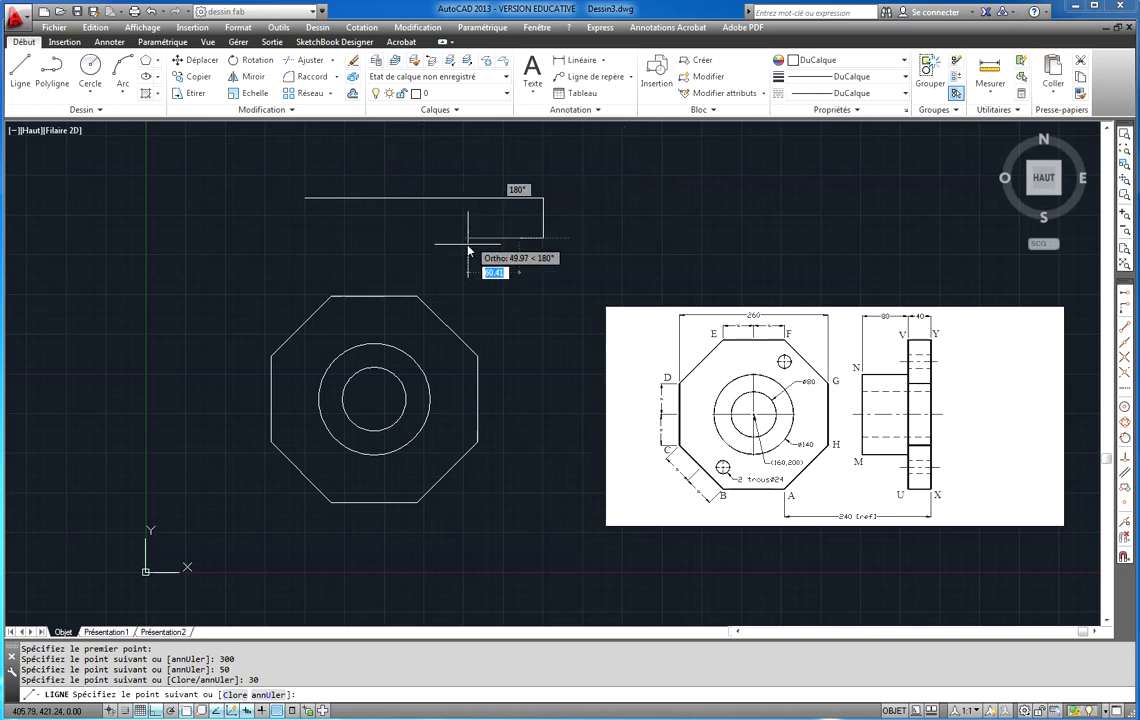
type("u")
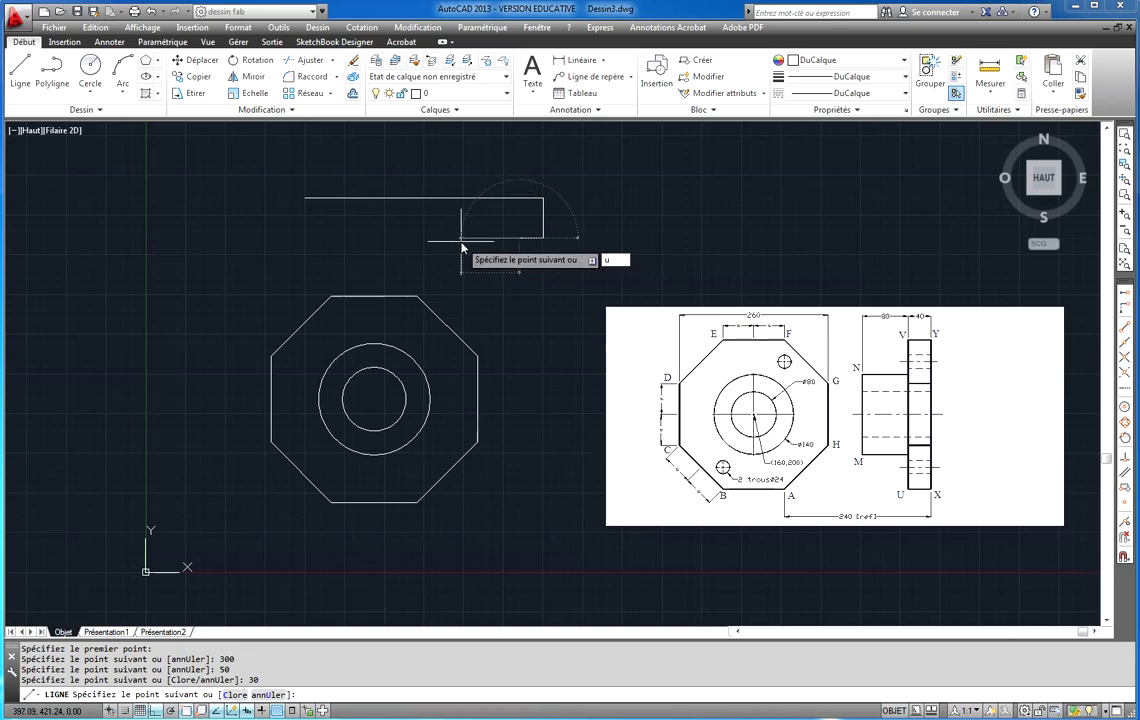
key("Return")
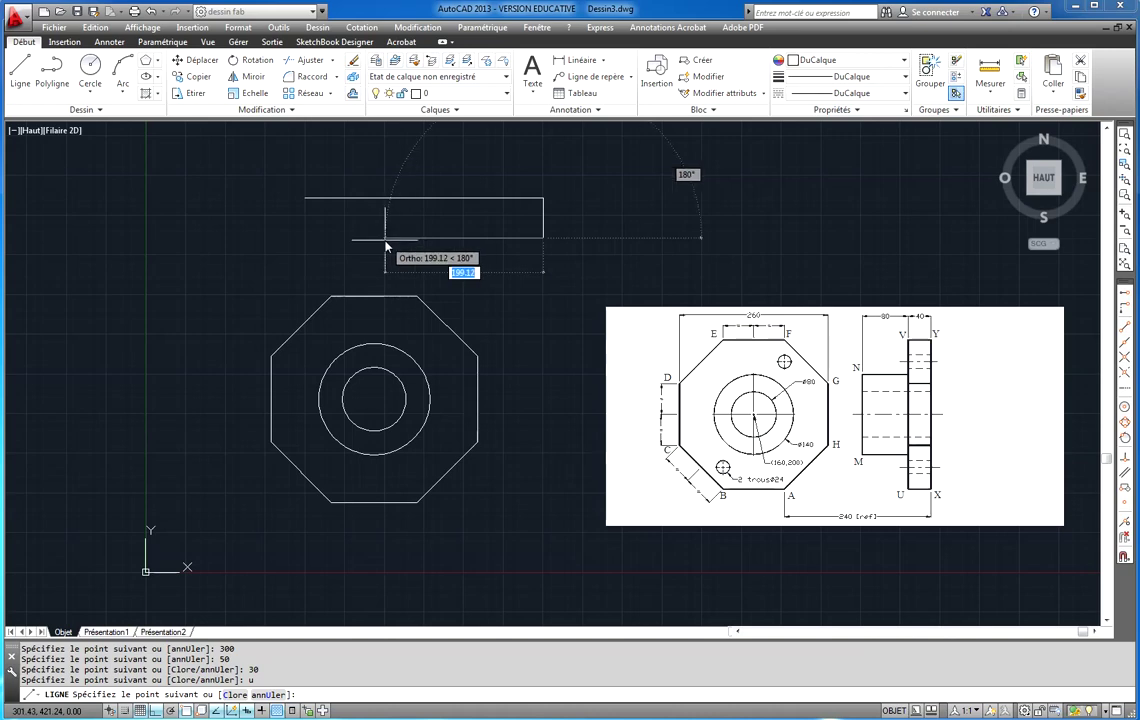
Step: Add a 300-long segment leftward from the vertical segment's lower end and close the rectangle back to its starting point
type("30")
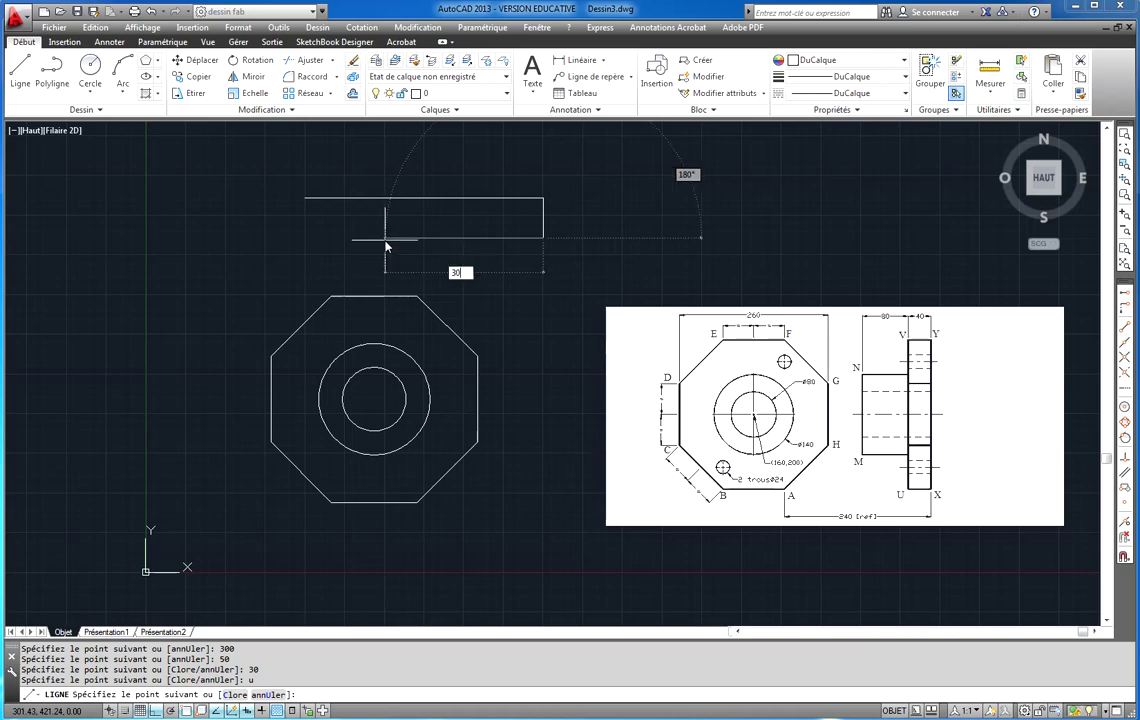
key("Return")
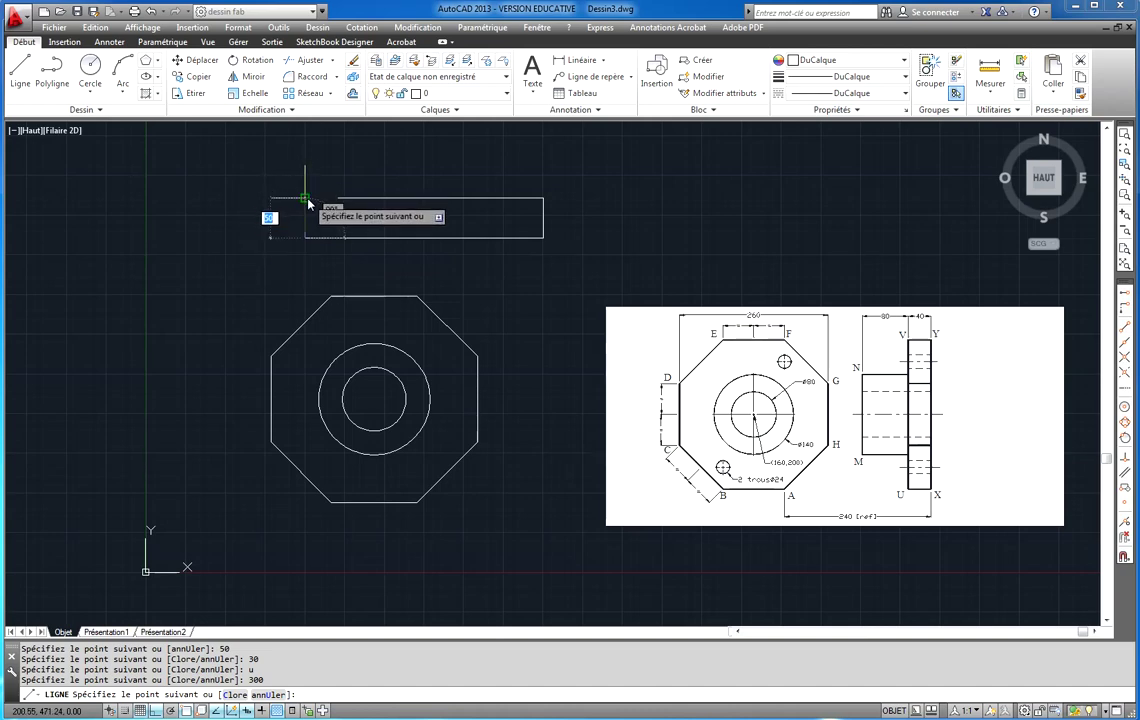
left_click(305, 198)
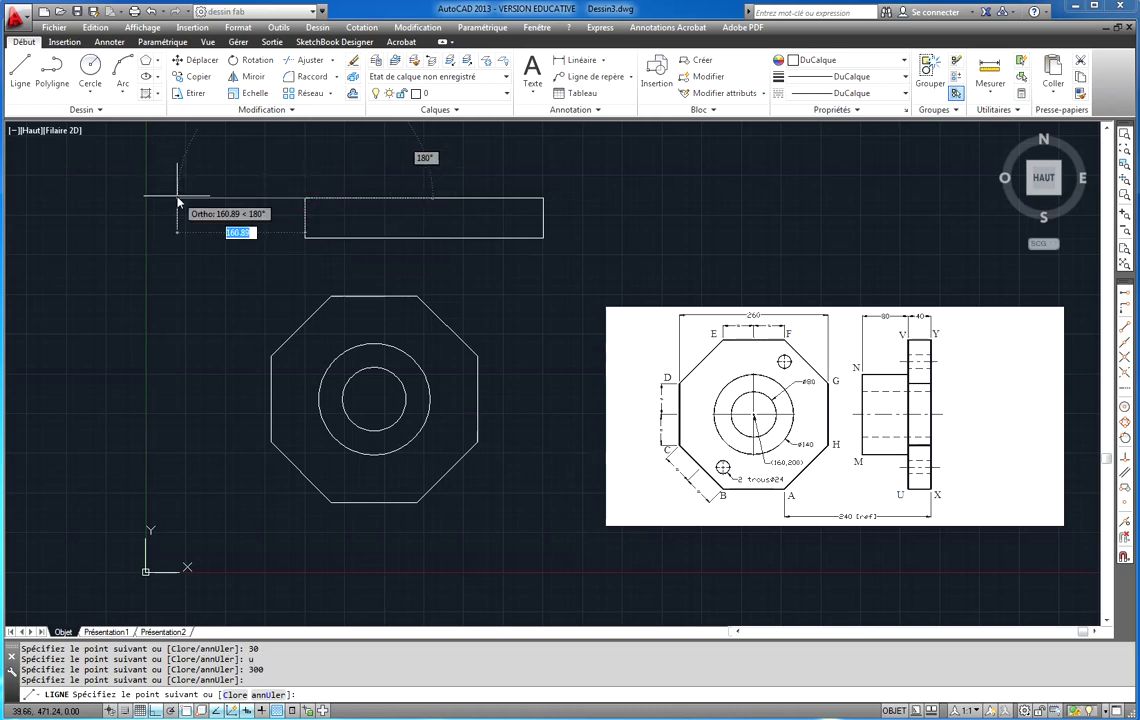
key("Escape")
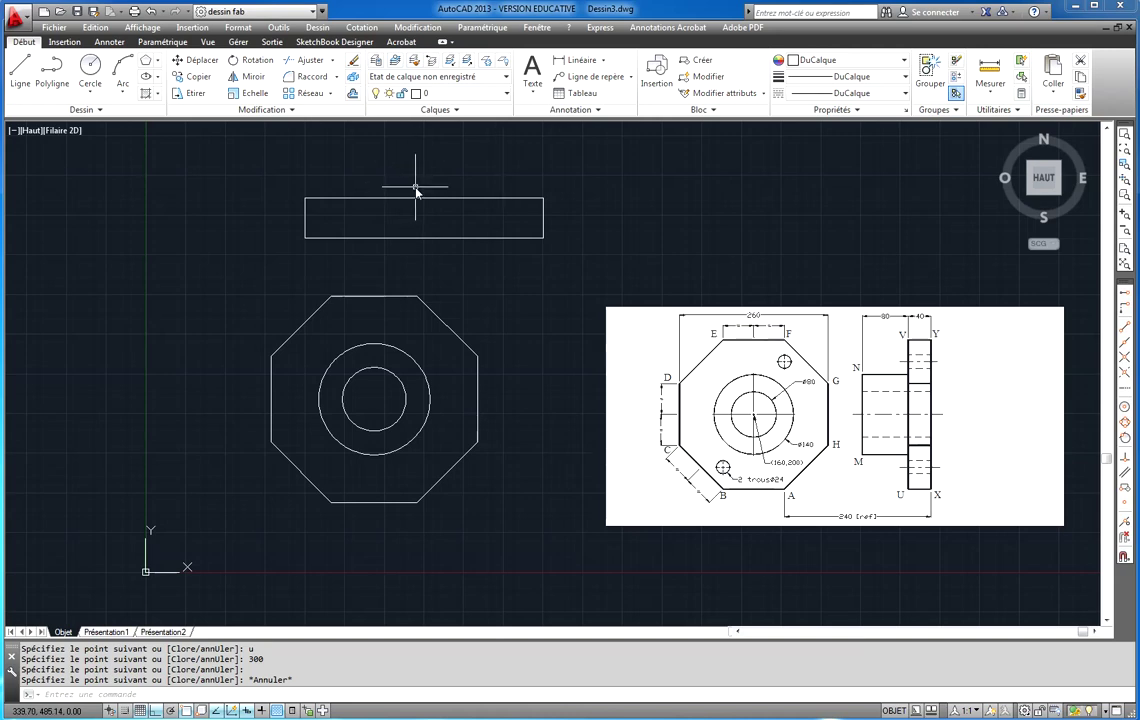
Step: Delete the four lines of the practice rectangle above the octagon
left_click(561, 180)
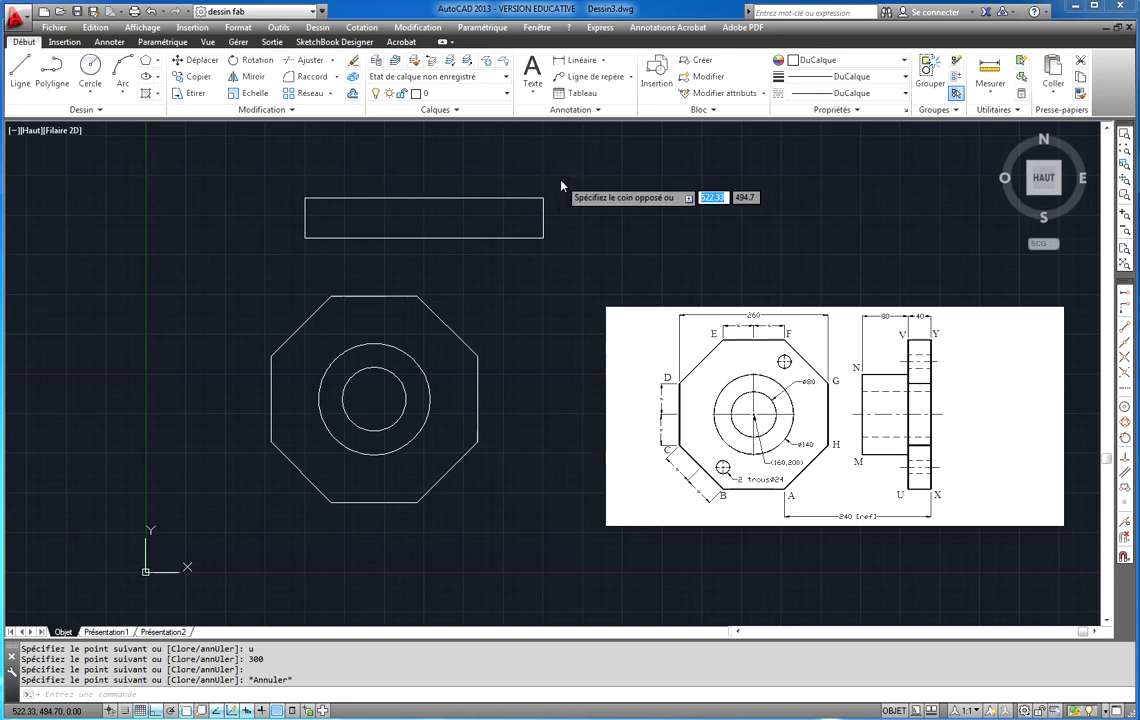
left_click(276, 244)
key("Delete")
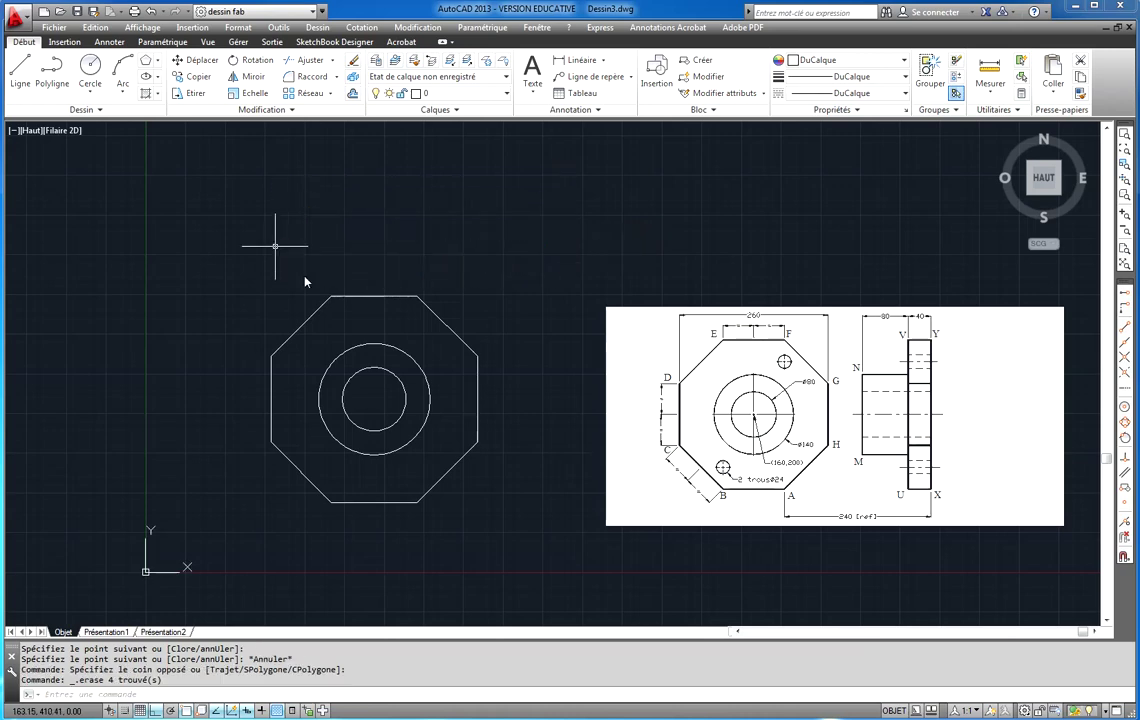
Step: Draw a circle of radius 12 centred directly above vertex B, level with the midpoint of edge BC
mouse_move(380, 316)
middle_mouse_down()
mouse_move(498, 281)
mouse_move(499, 300)
mouse_move(354, 275)
middle_mouse_up()
scroll(505, 279, "up", 2)
scroll(387, 280, "up", 2)
scroll(383, 293, "down", 2)
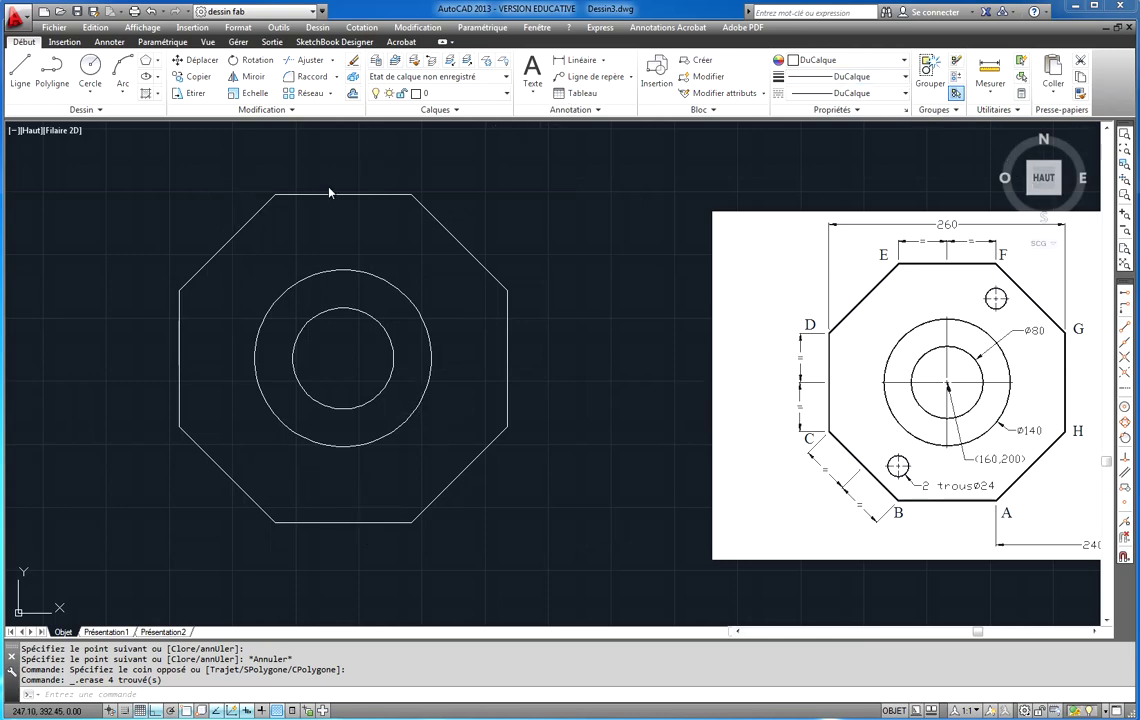
left_click(90, 66)
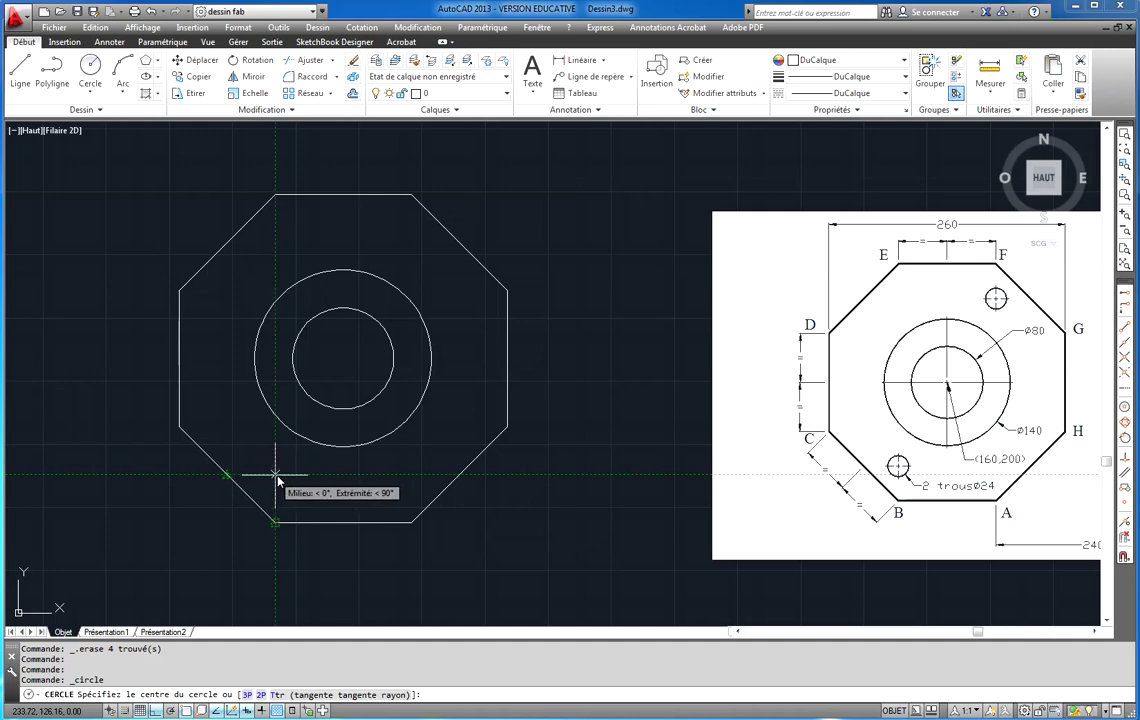
left_click(278, 477)
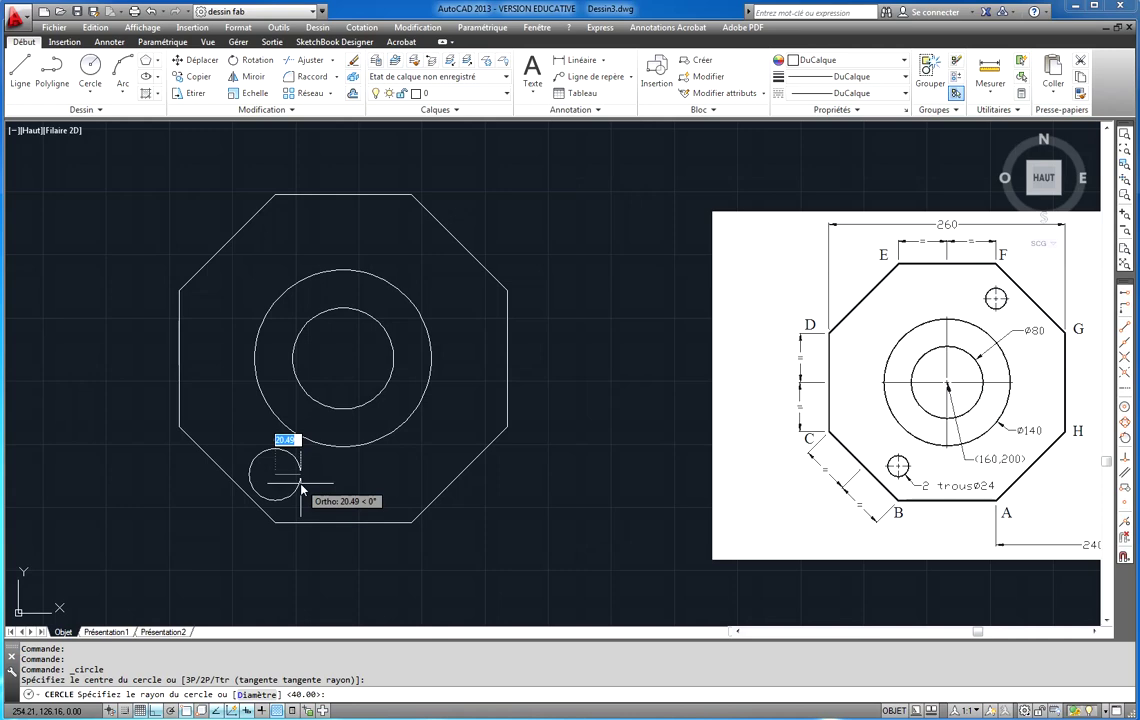
type("12")
key("Return")
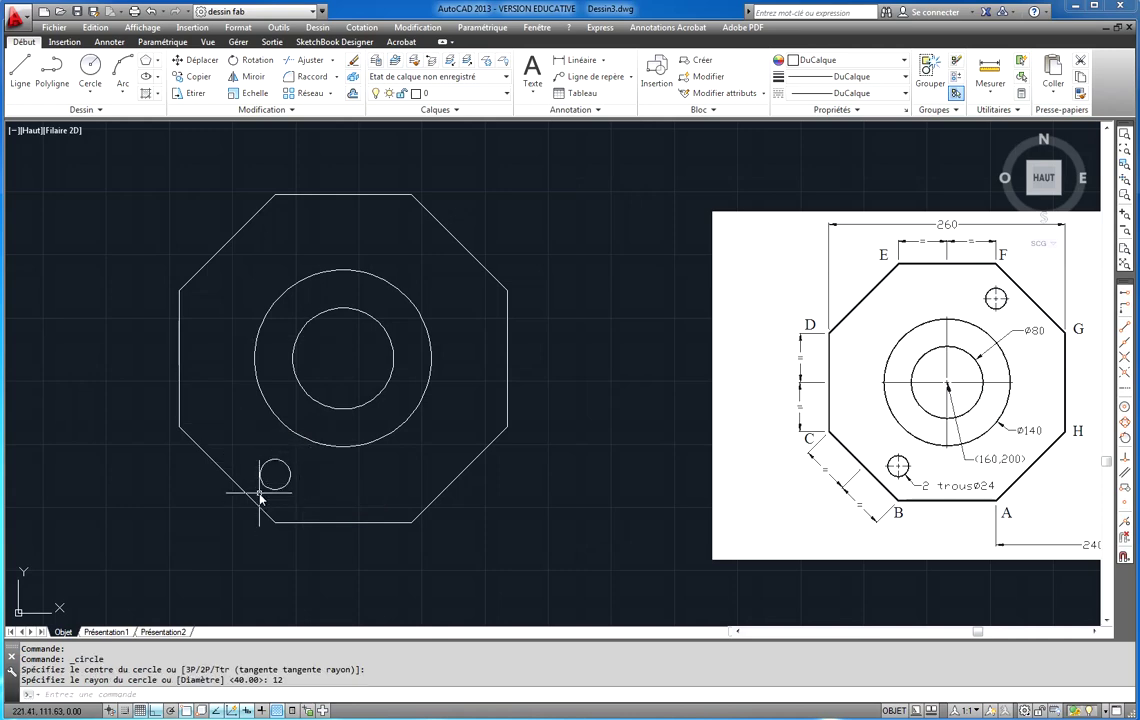
Step: Change the colour of the small radius-12 circle near vertex B to yellow (Jaune)
scroll(445, 293, "down", 2)
scroll(441, 297, "up", 2)
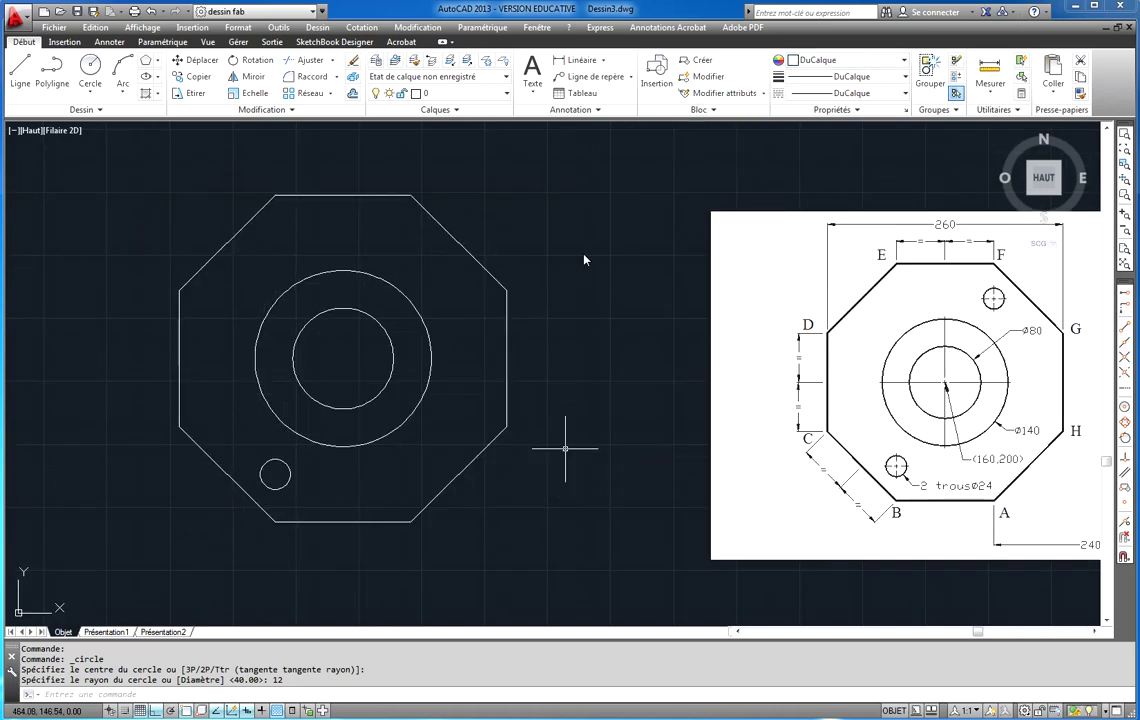
key("Escape")
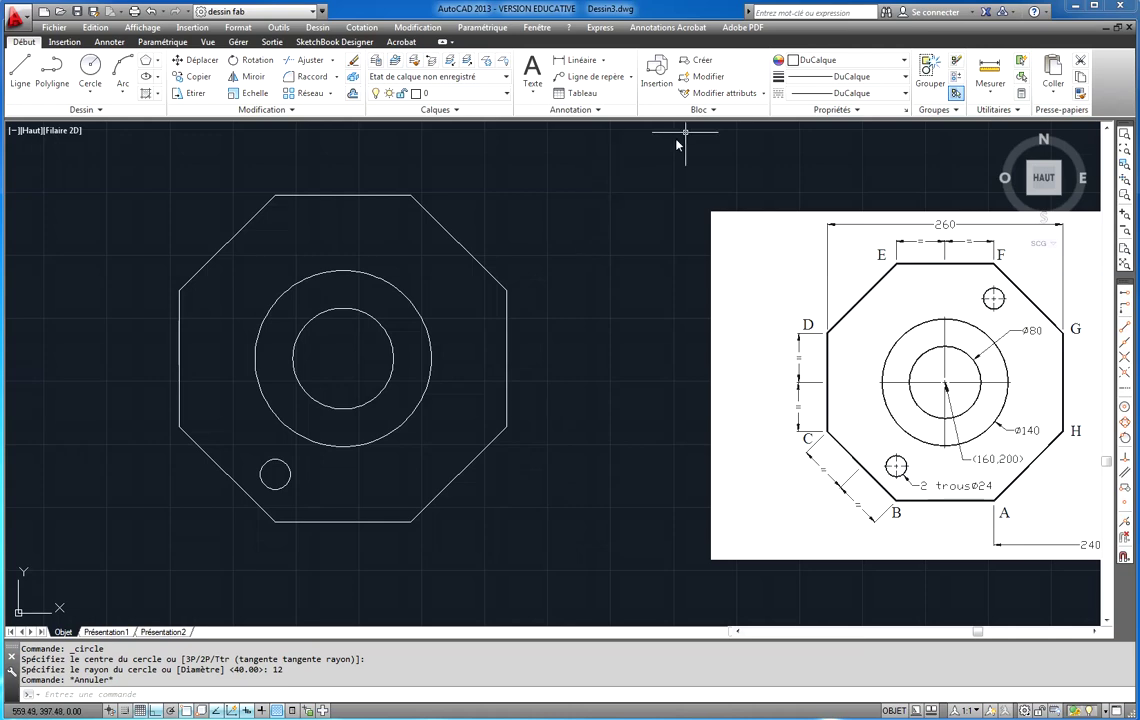
left_click(288, 483)
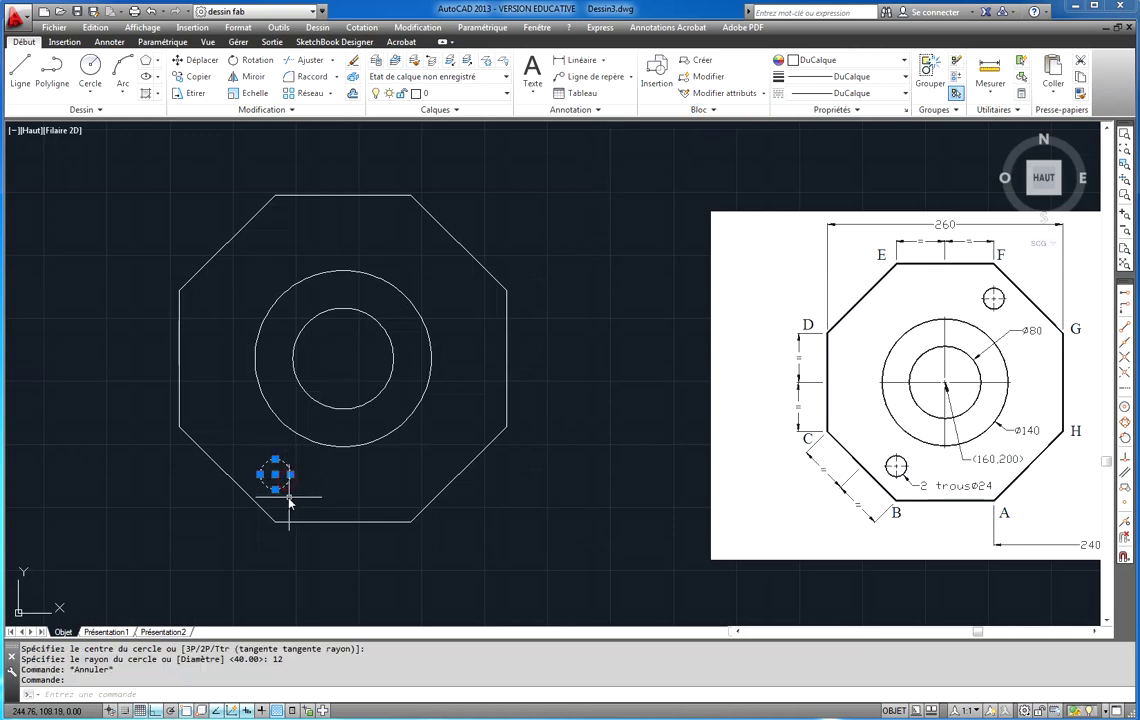
left_click(826, 62)
left_click(825, 135)
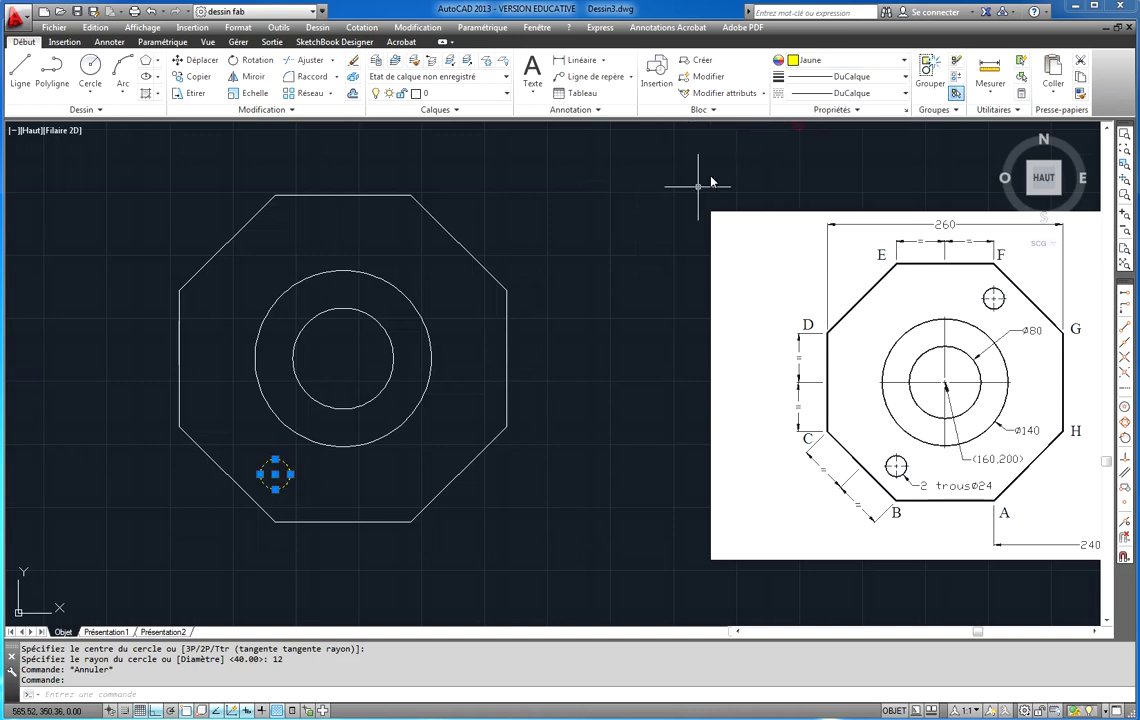
key("Escape")
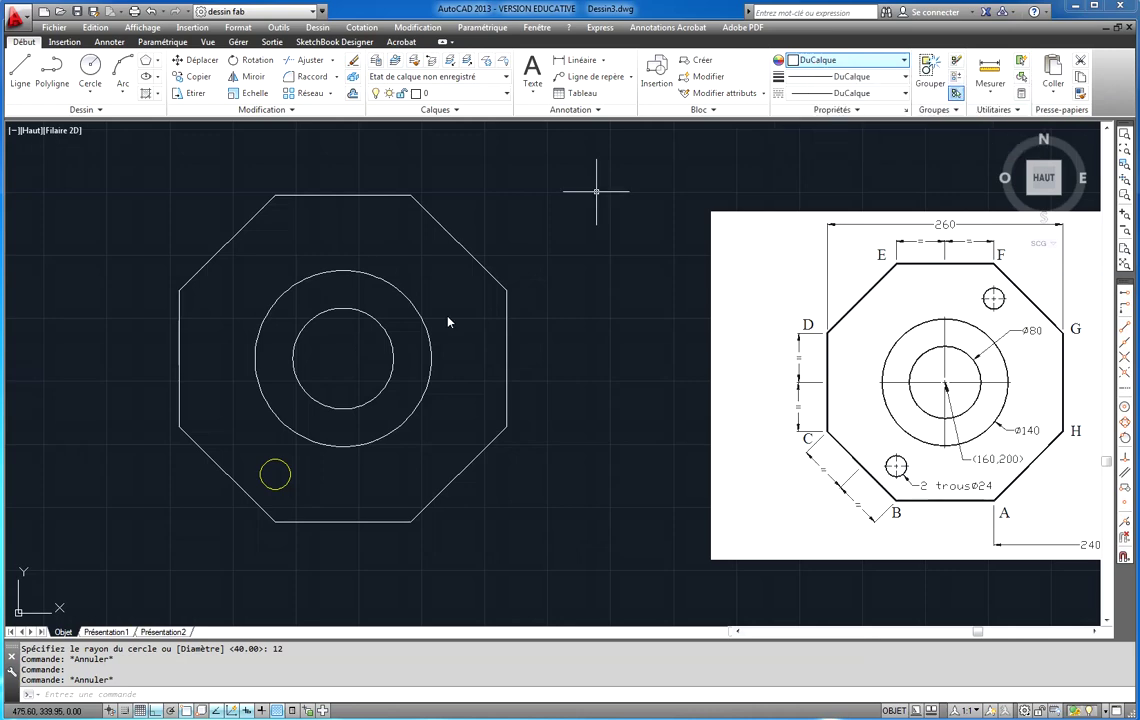
Step: Set the current drawing colour to Jaune and draw a test circle of radius about 25 outside the octagon near edge FG
left_click(841, 63)
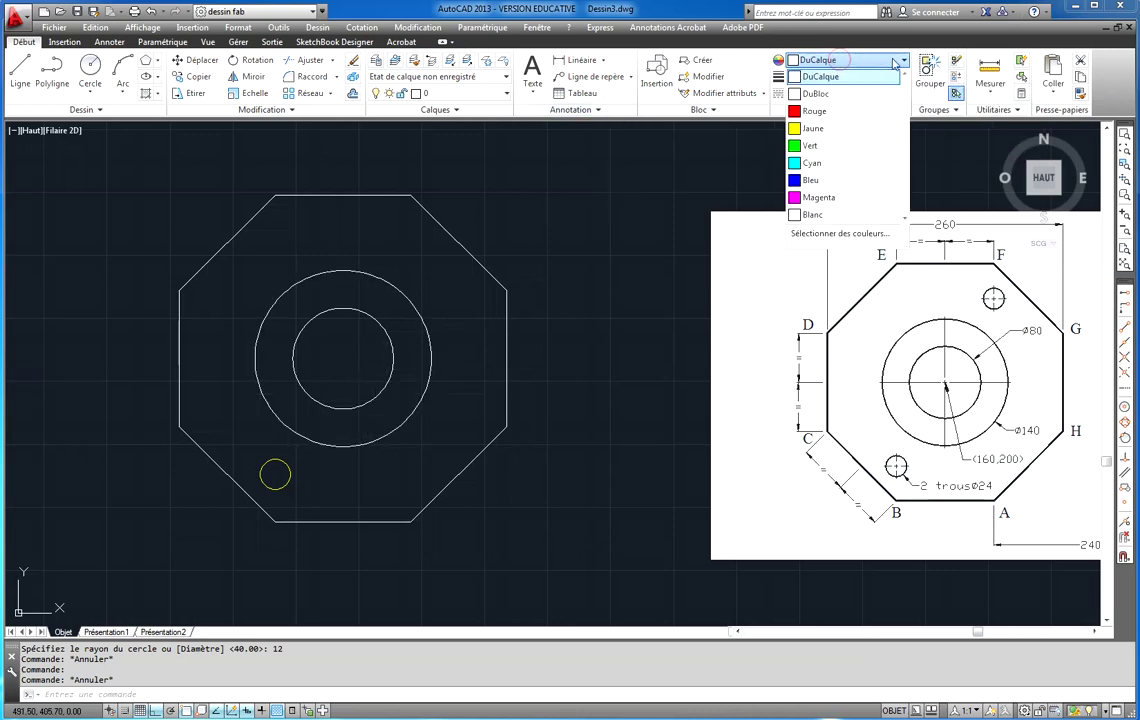
left_click(797, 127)
left_click(90, 68)
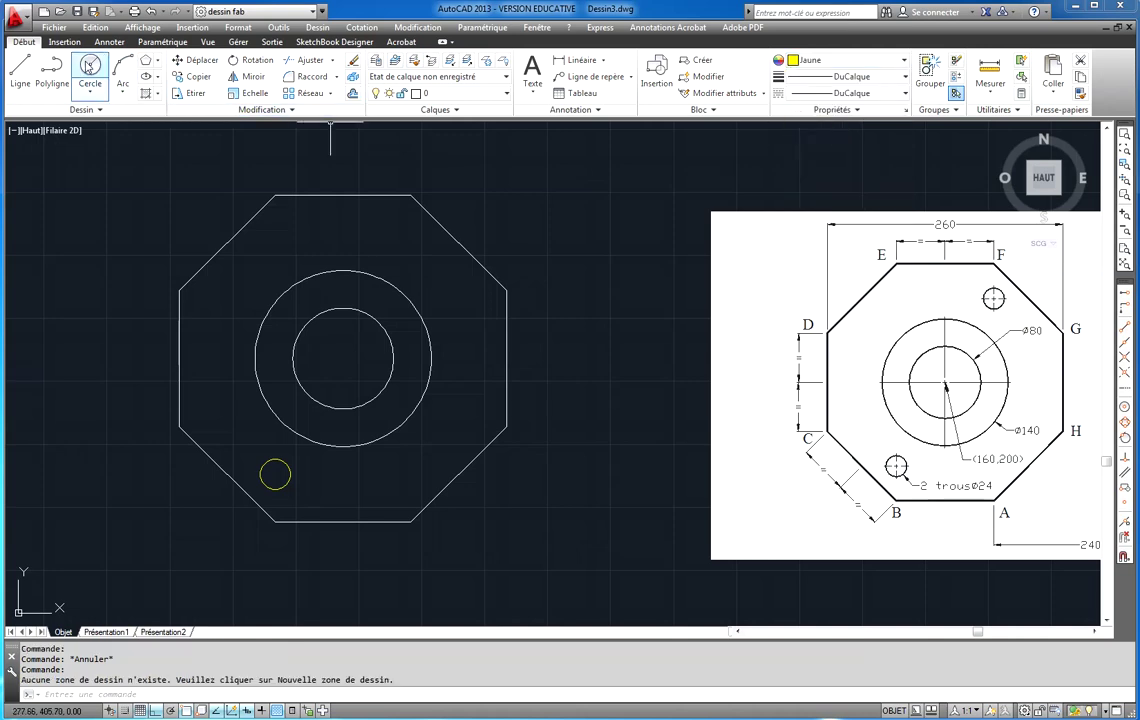
left_click(522, 184)
left_click(553, 190)
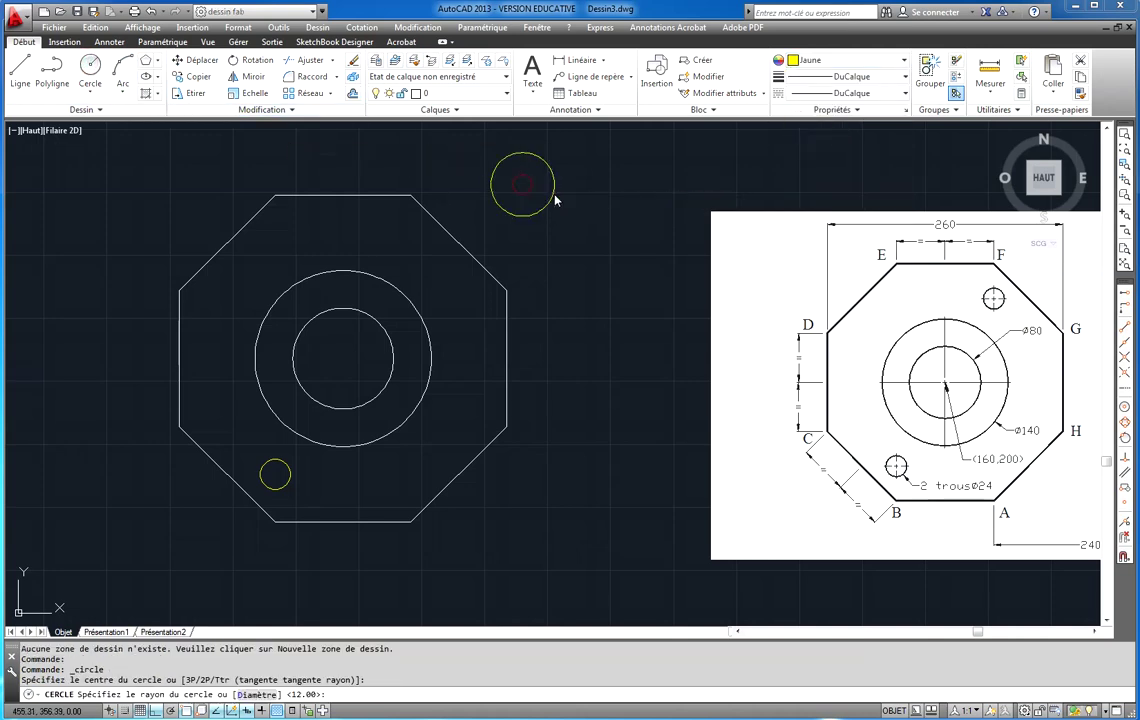
left_click(600, 234)
key("Escape")
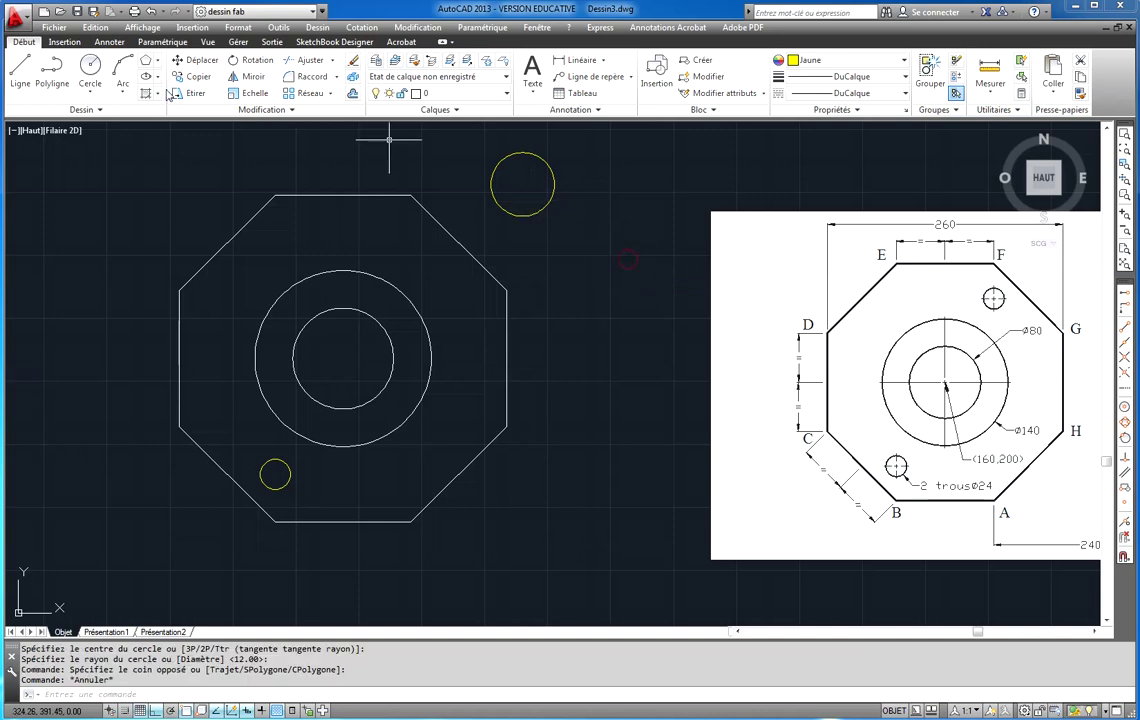
Step: Draw three connected test segments beside the yellow test circle: rightward, downward and back leftward
left_click(20, 68)
left_click(596, 184)
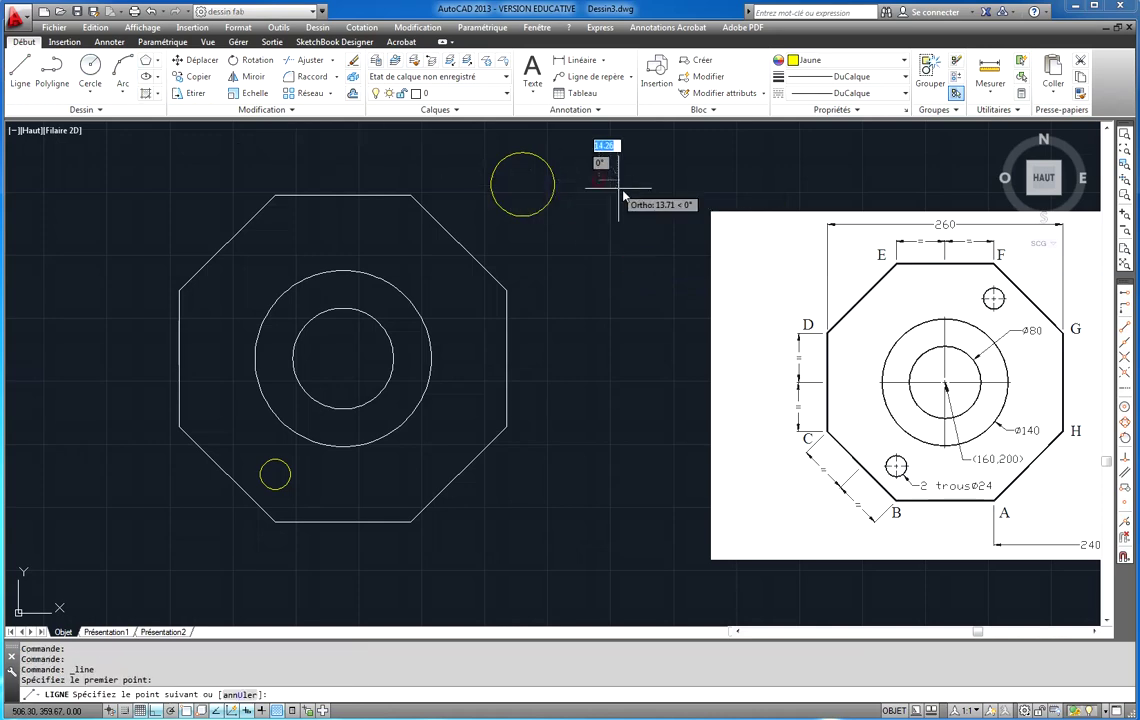
left_click(624, 180)
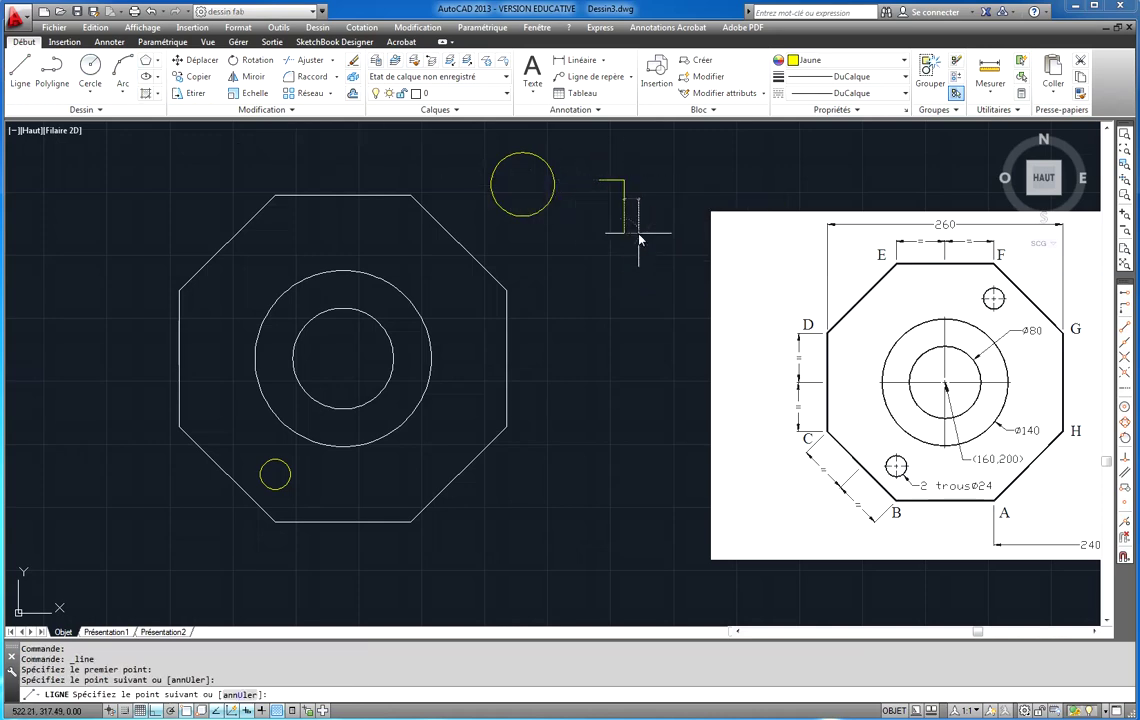
left_click(624, 236)
left_click(582, 243)
key("Escape")
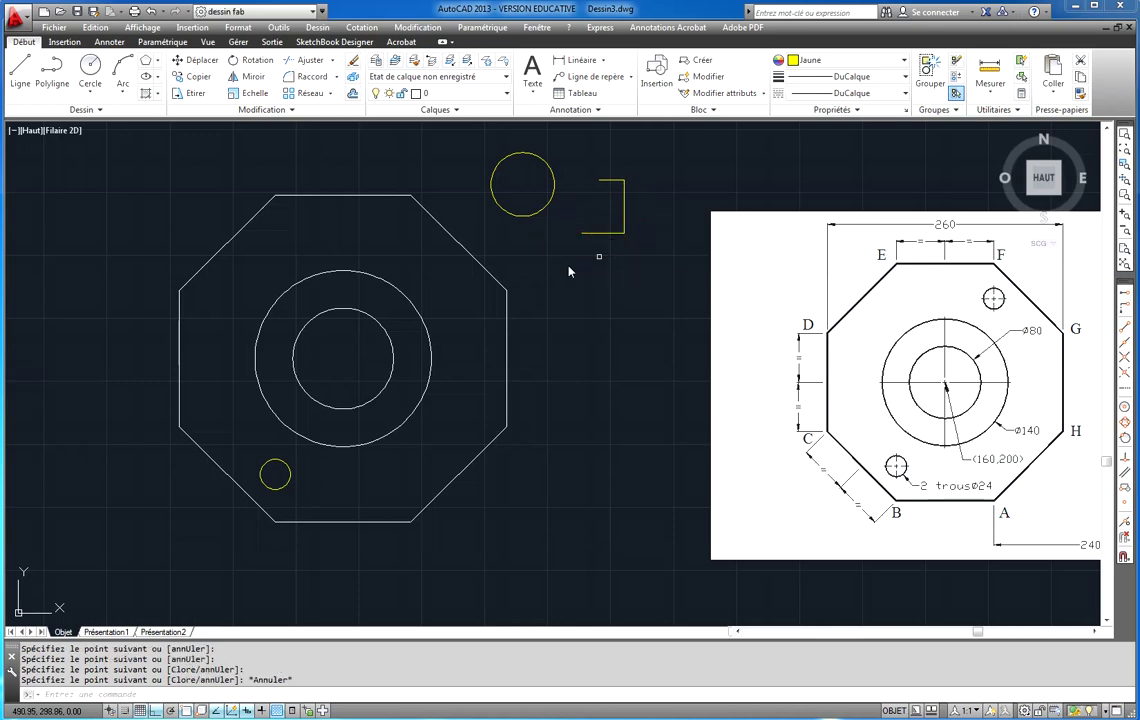
Step: Delete the yellow test circle and the three test lines outside the octagon
left_click(673, 157)
left_click(489, 240)
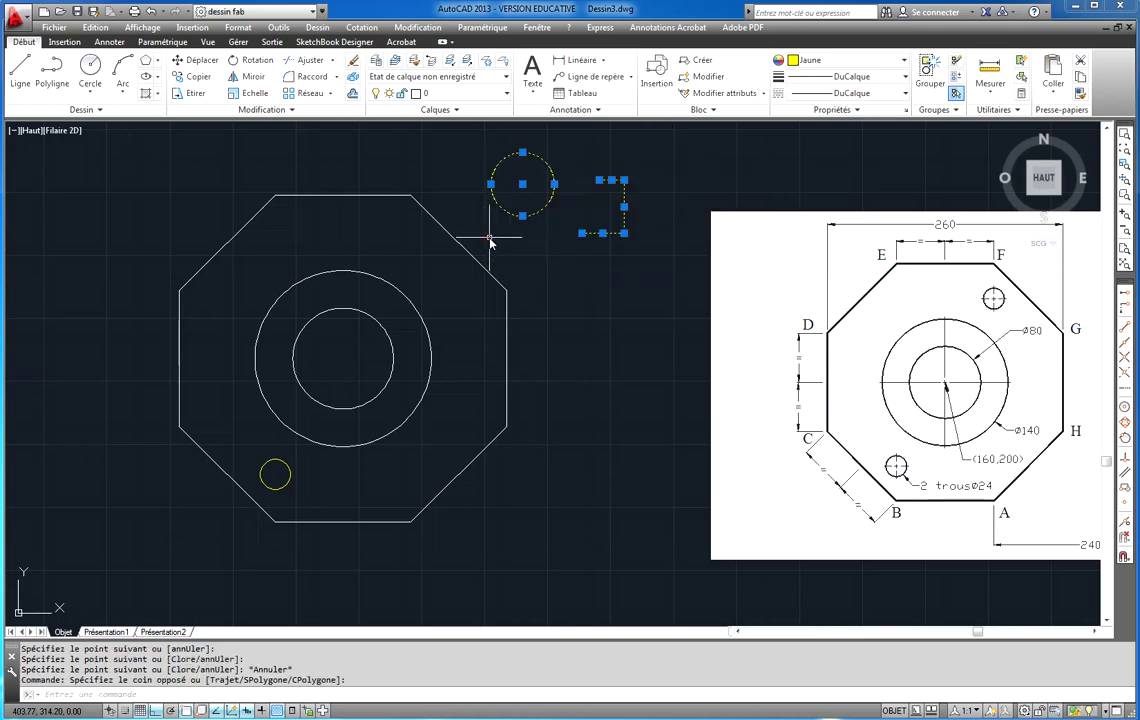
key("Delete")
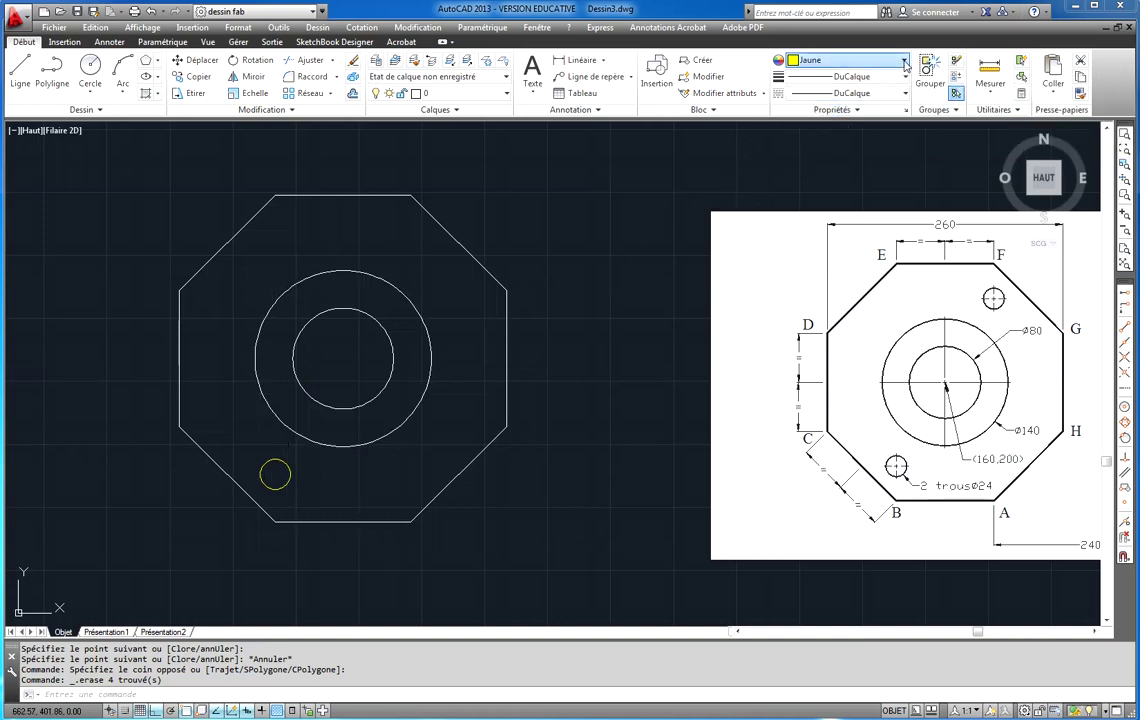
Step: Reset the current drawing colour to DuCalque and recolour the inner radius-40 circle red (Rouge)
left_click(874, 62)
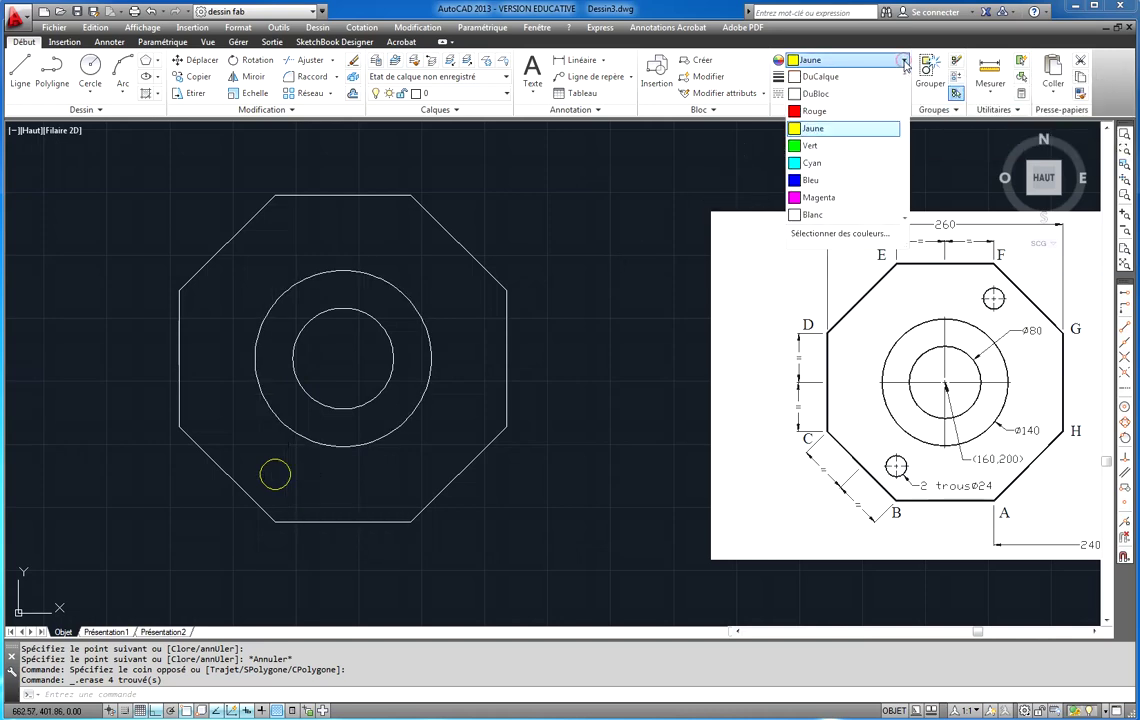
left_click(822, 77)
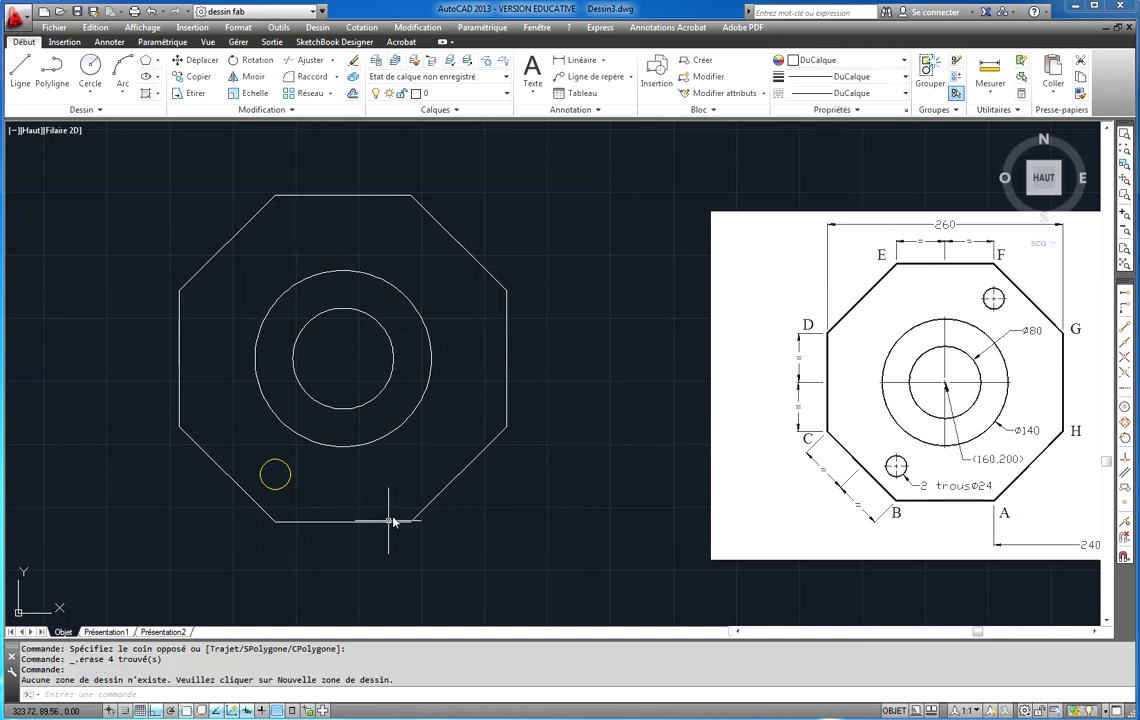
left_click(393, 358)
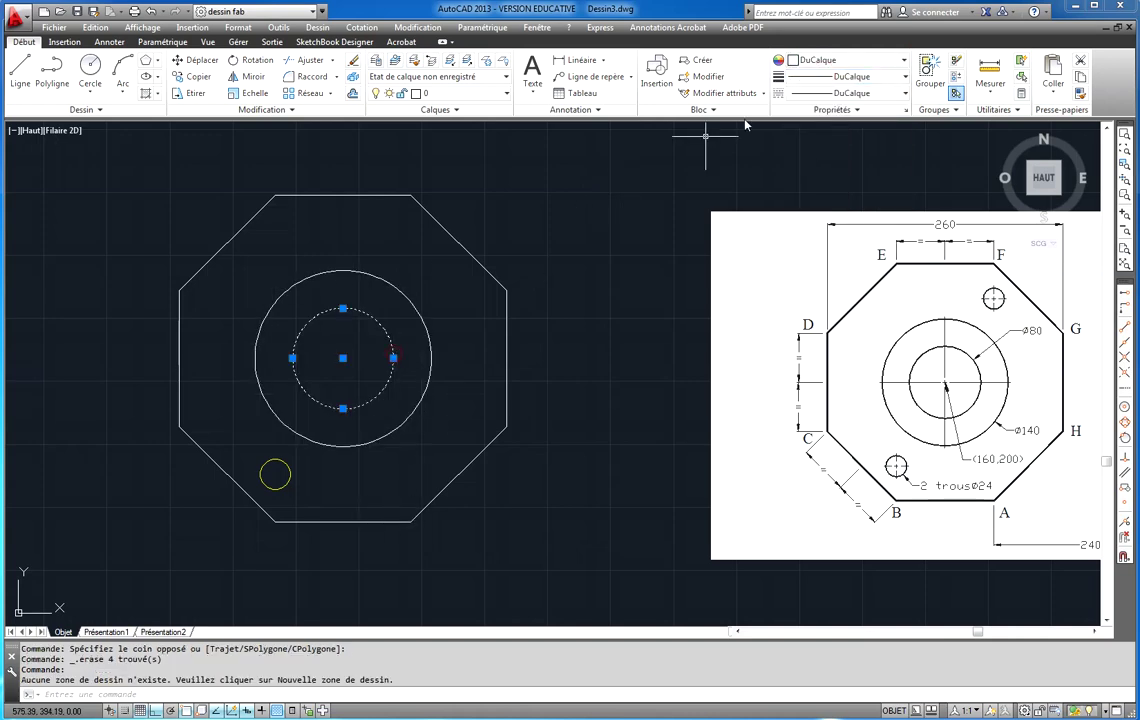
left_click(897, 61)
left_click(806, 112)
key("Escape")
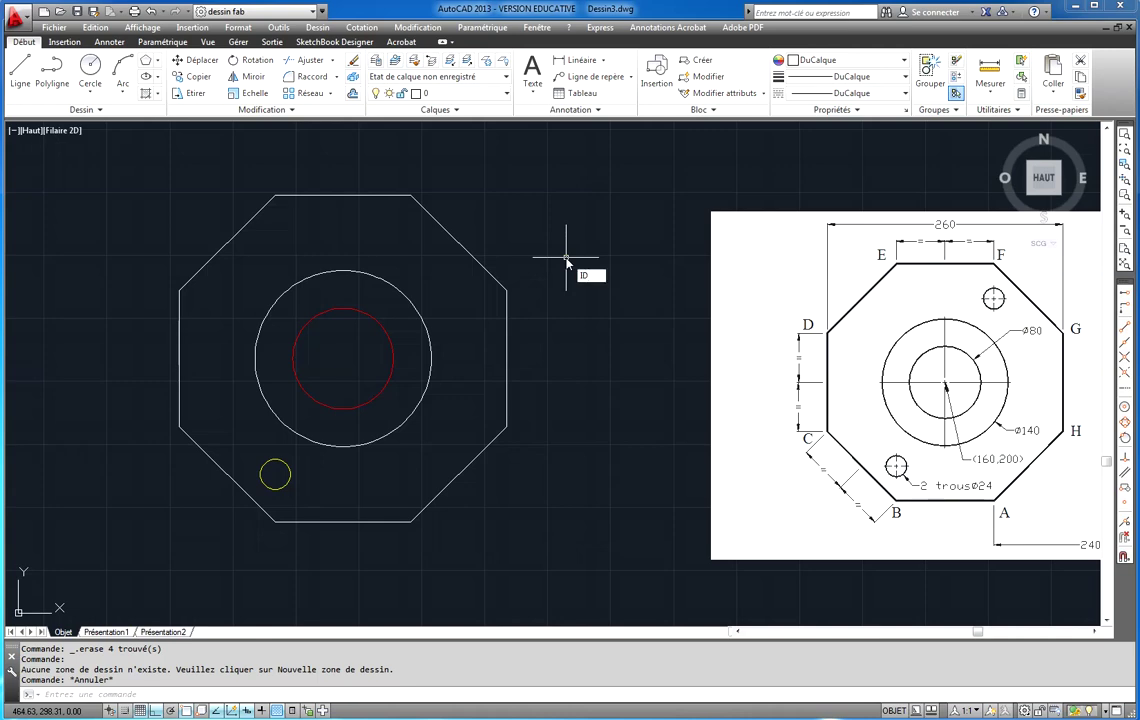
Step: Query the coordinates of the octagon's vertex F with the ID command
key("Return")
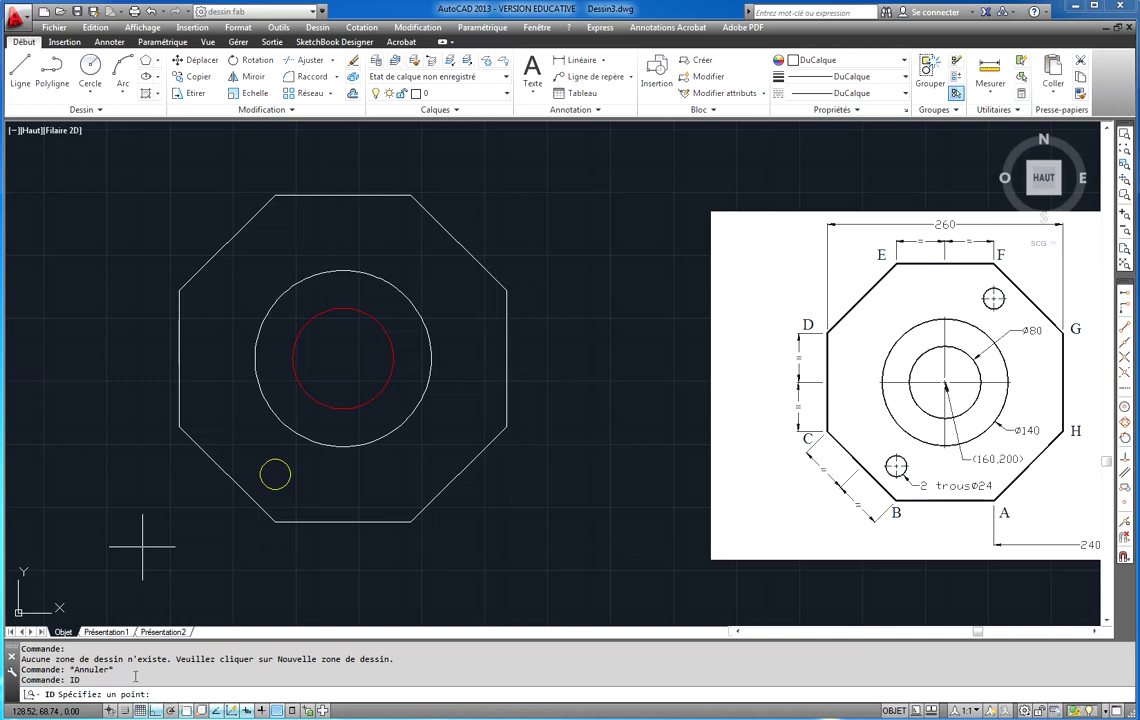
left_click(411, 194)
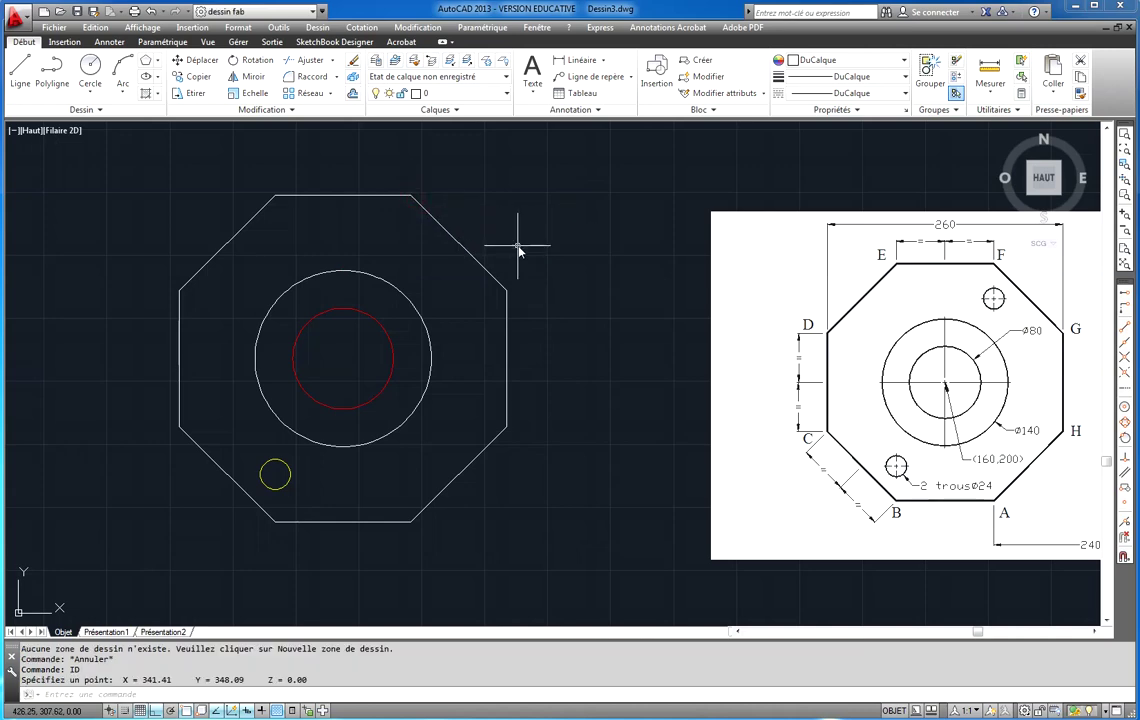
Step: Draw a radius-12 circle directly below the octagon's vertex F, level with the midpoint of side FG
left_click(90, 64)
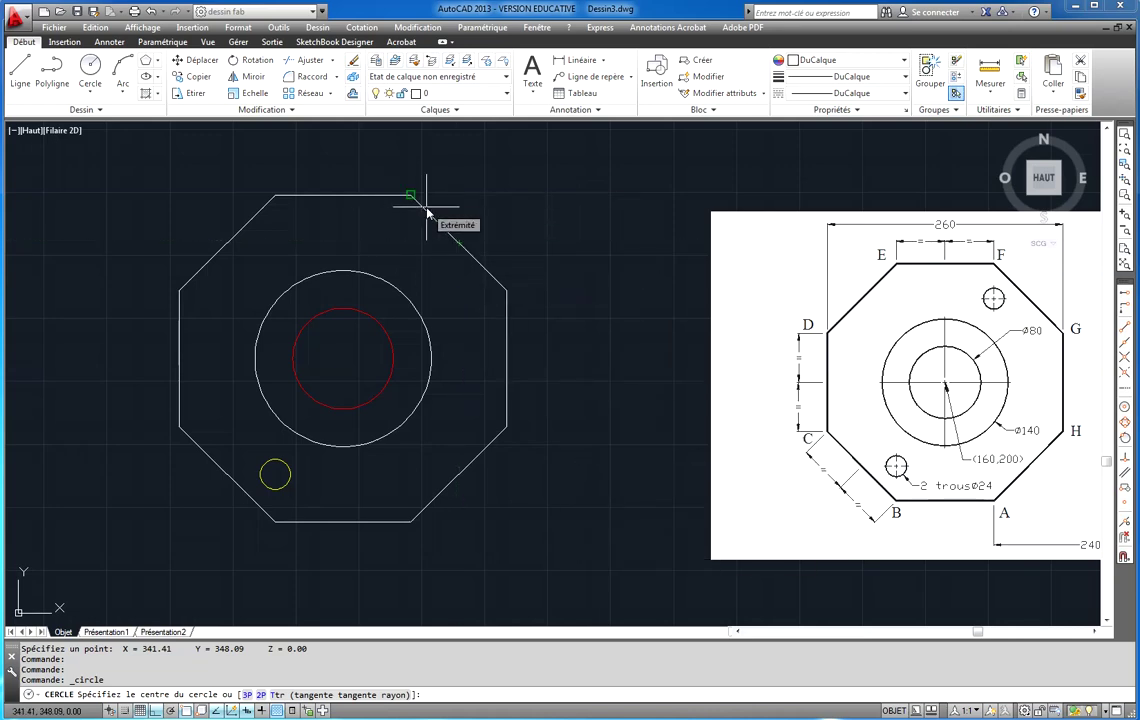
key("Escape")
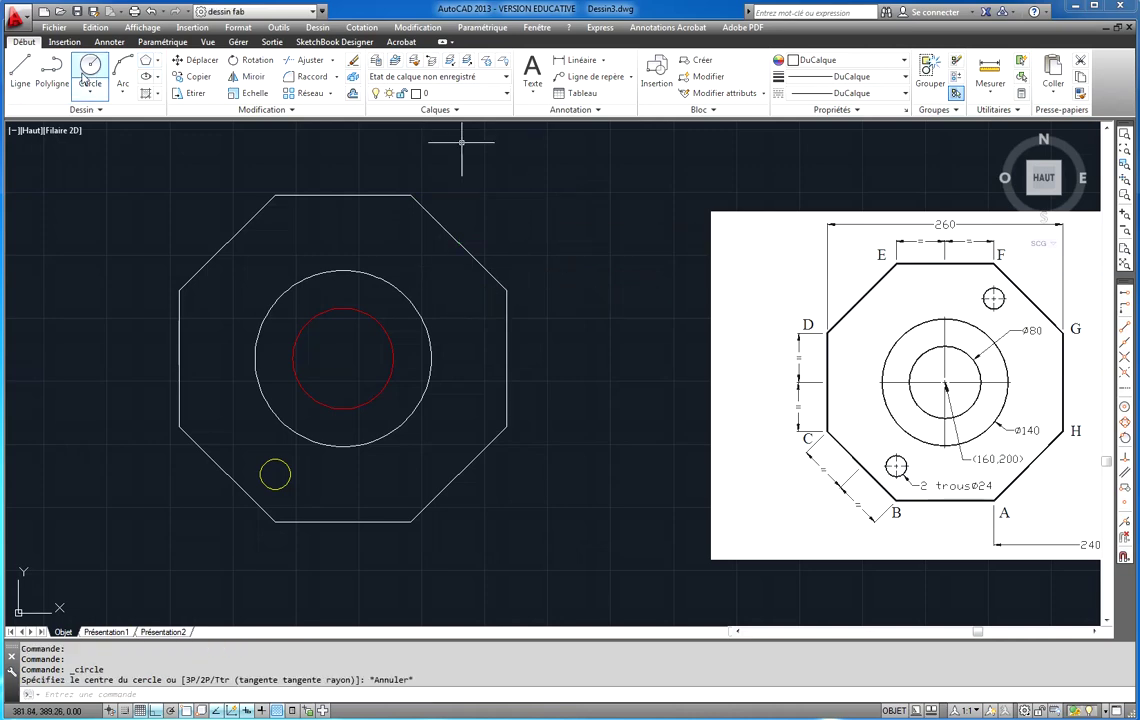
left_click(88, 70)
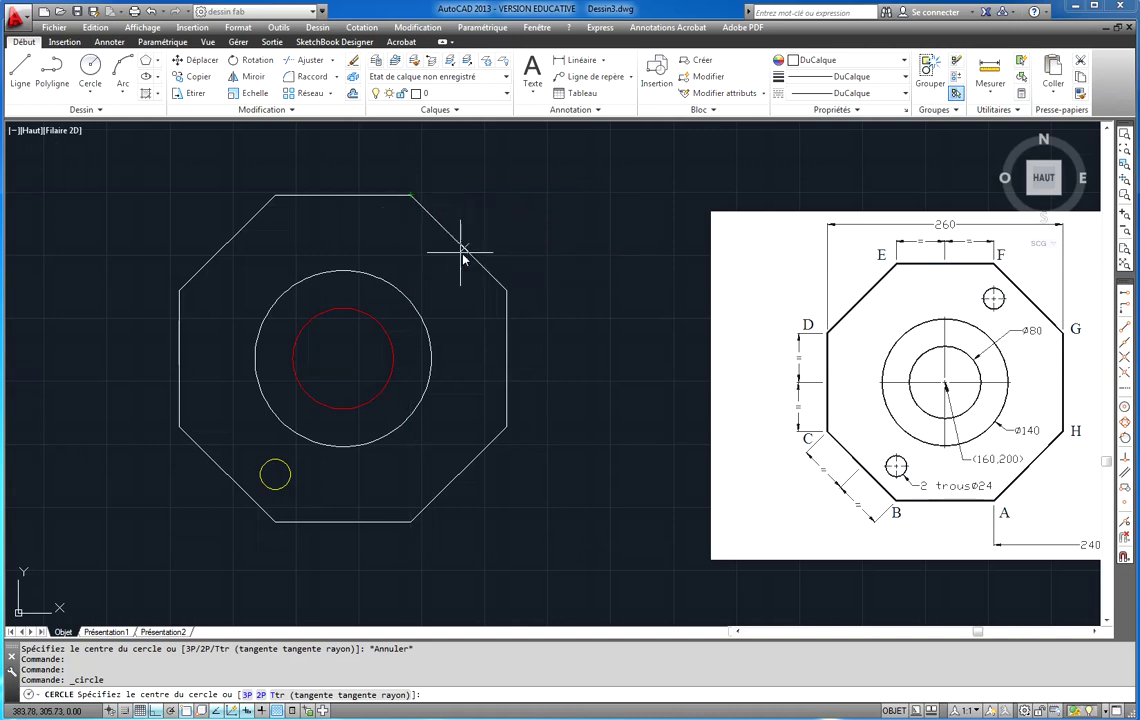
left_click(410, 242)
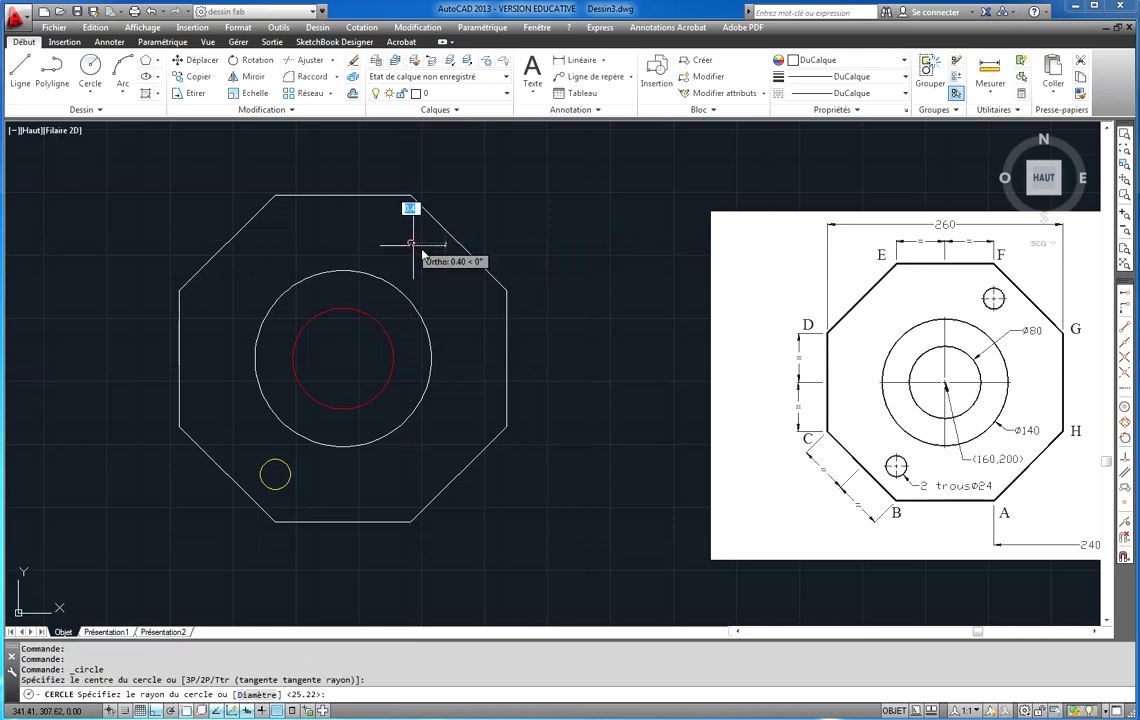
type("12")
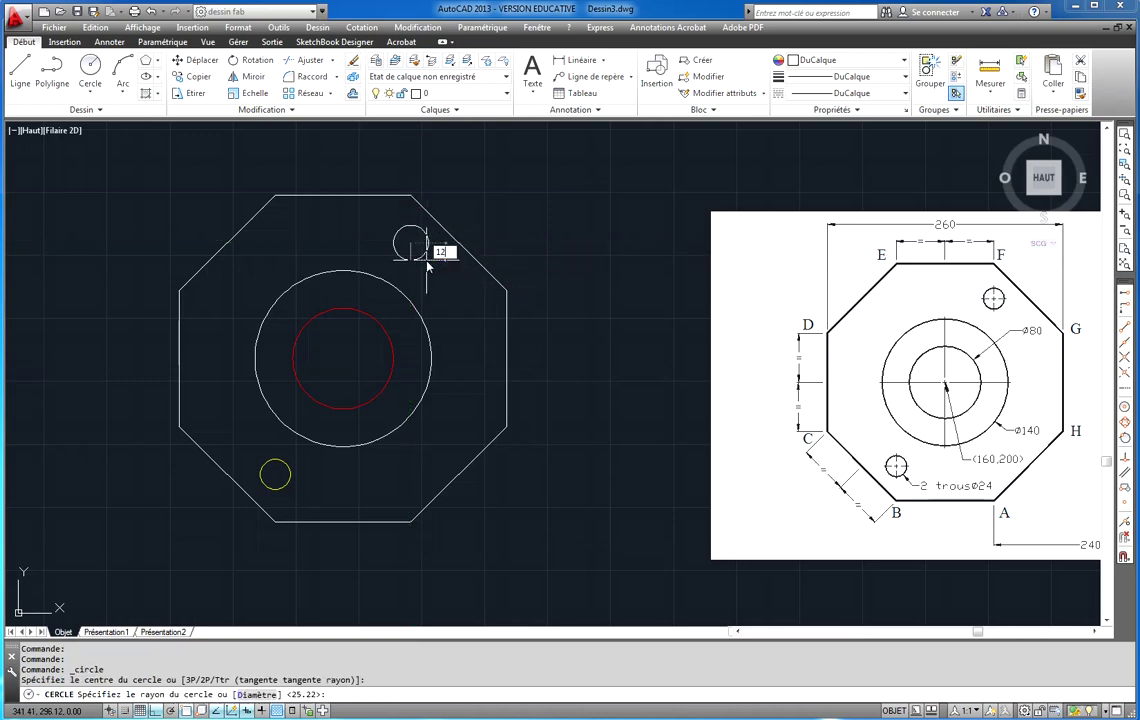
key("Return")
key("Escape")
Step: Recolour the new hole circle below vertex F yellow (Jaune)
left_click(420, 256)
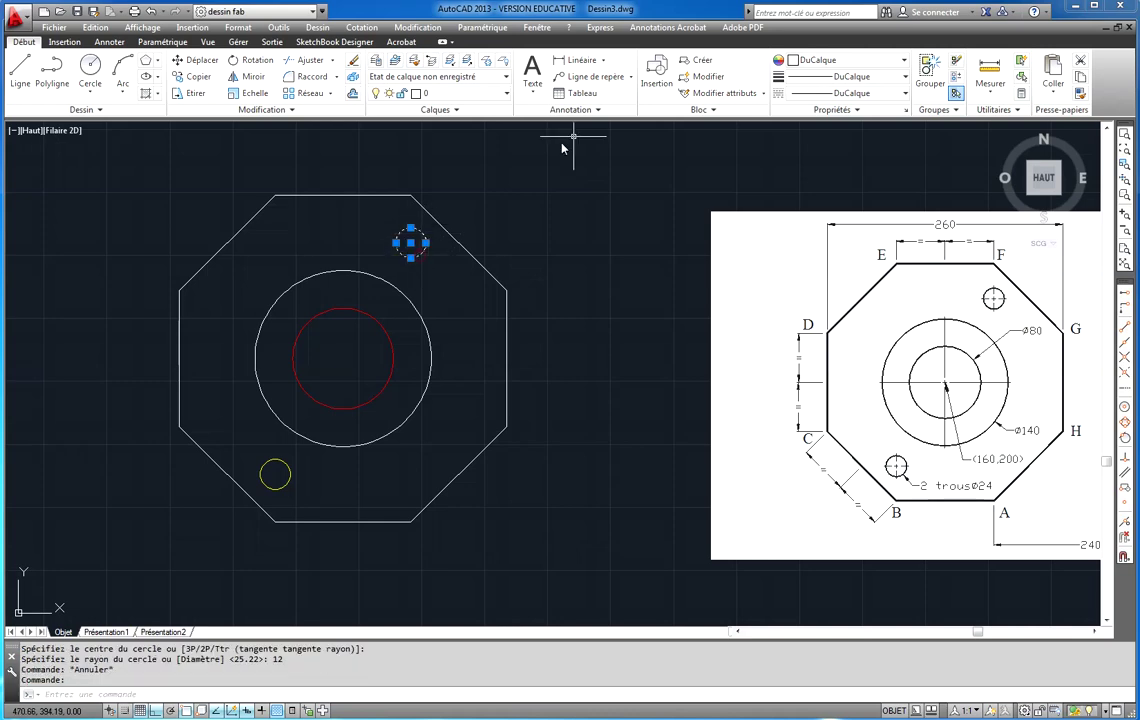
left_click(830, 60)
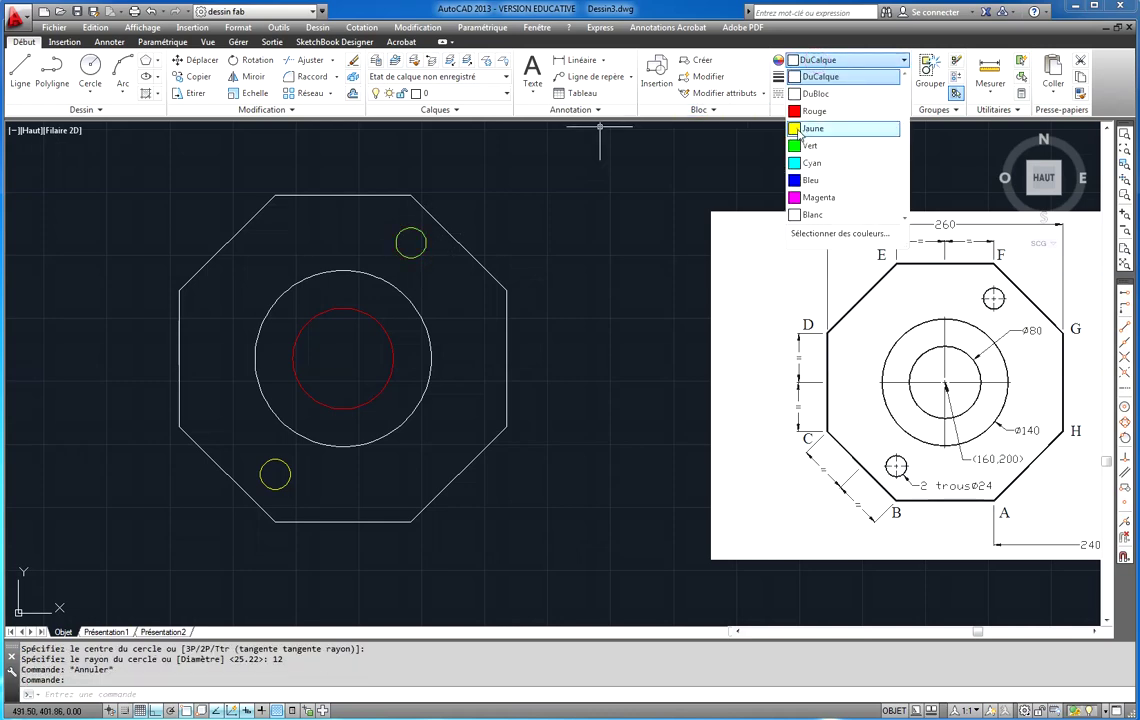
left_click(812, 128)
key("Escape")
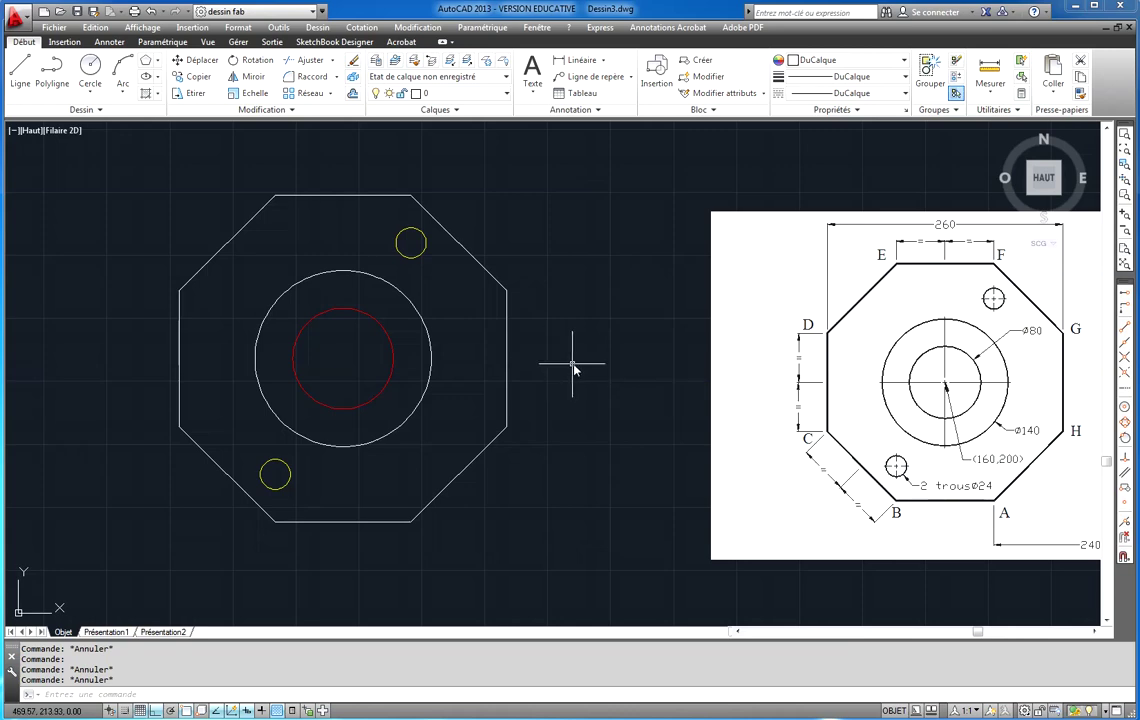
Step: Identify the octagon's vertex A with the ID command so it serves as the reference for relative coordinates
mouse_move(573, 368)
middle_mouse_down()
mouse_move(491, 363)
mouse_move(463, 374)
mouse_move(355, 348)
middle_mouse_up()
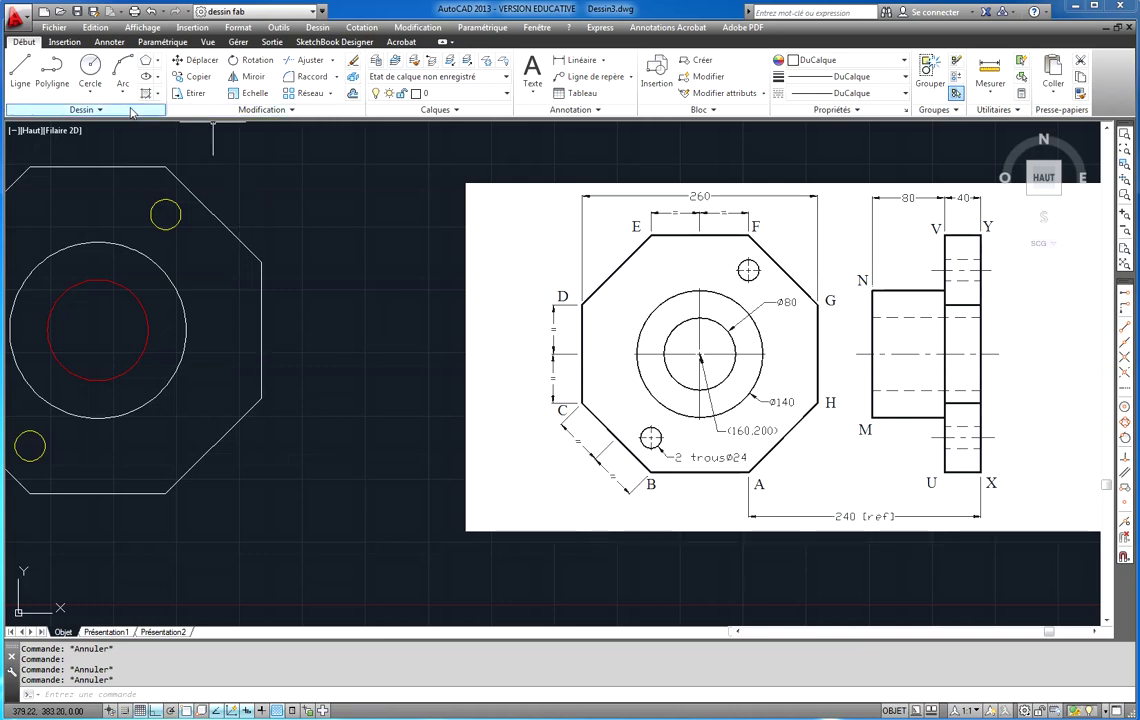
key("Return")
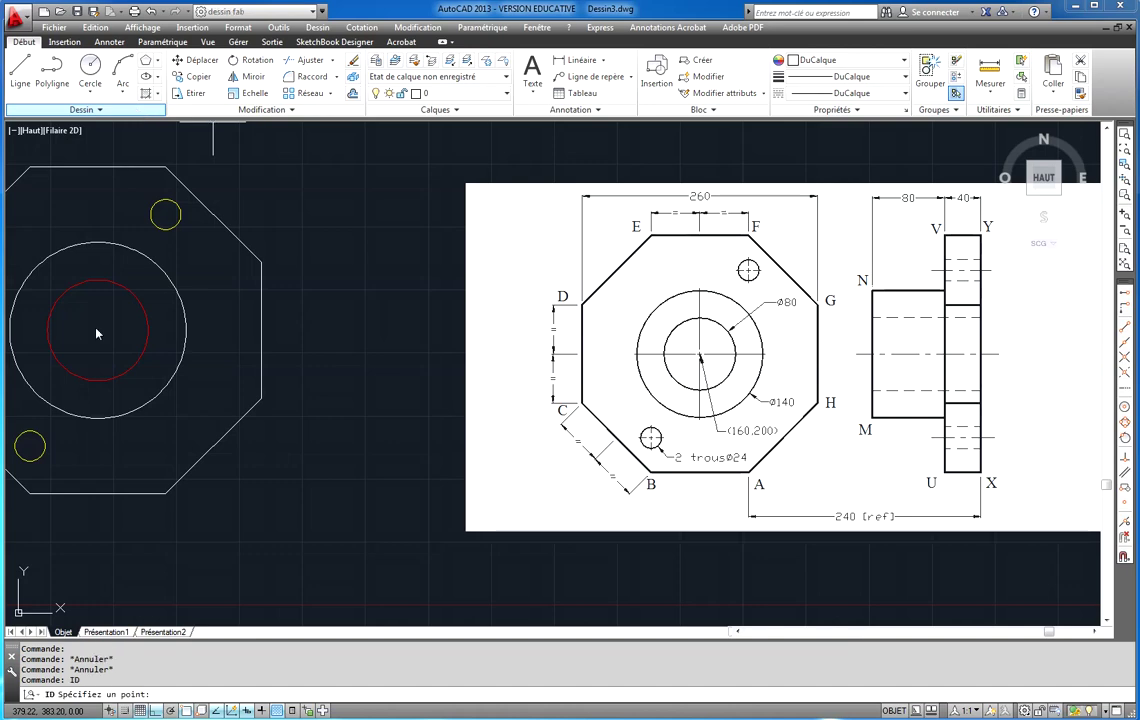
left_click(166, 494)
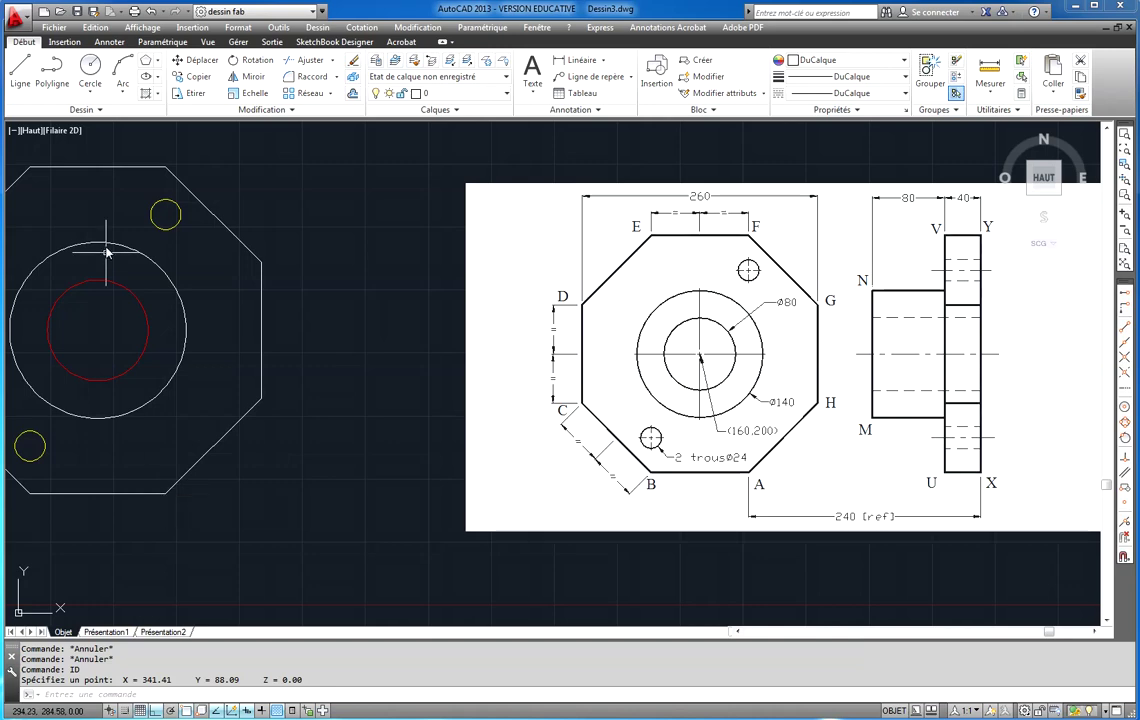
left_click(20, 70)
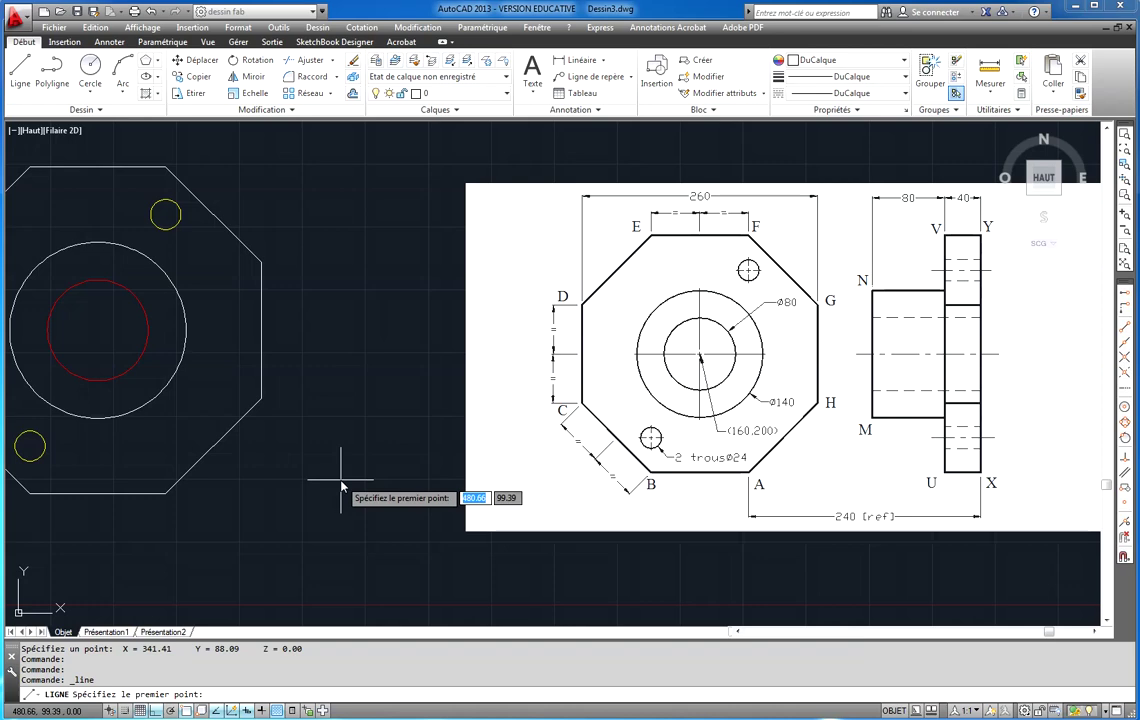
type("@")
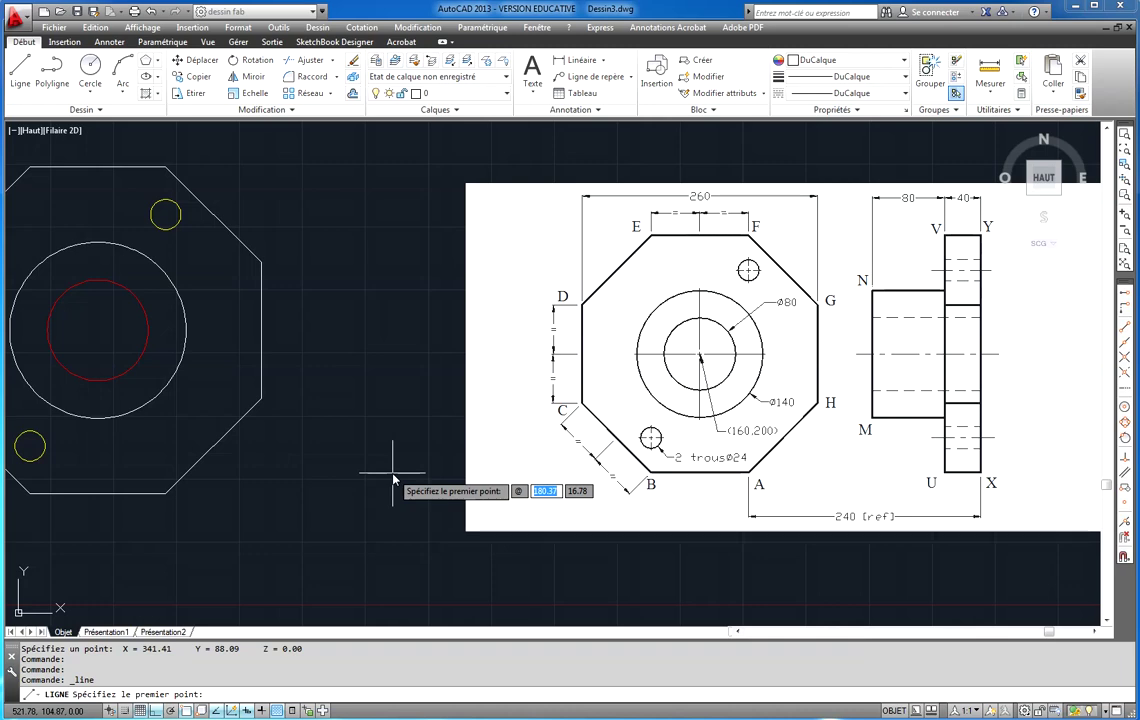
type("240")
key("Tab")
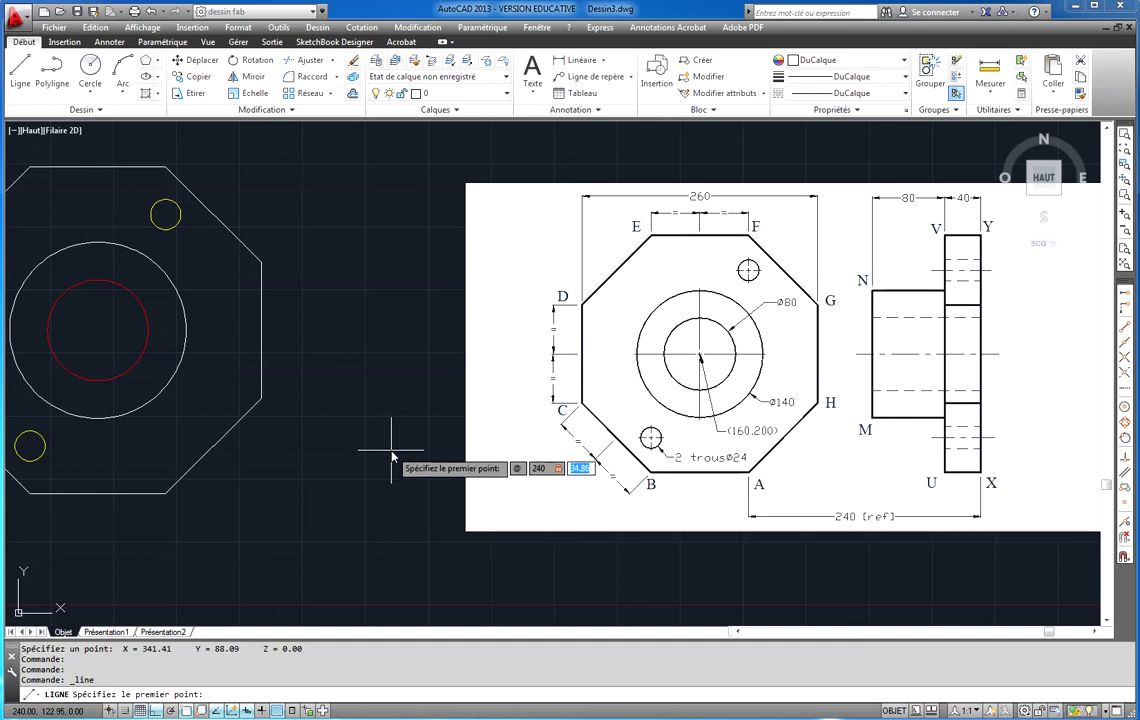
type("0")
key("Return")
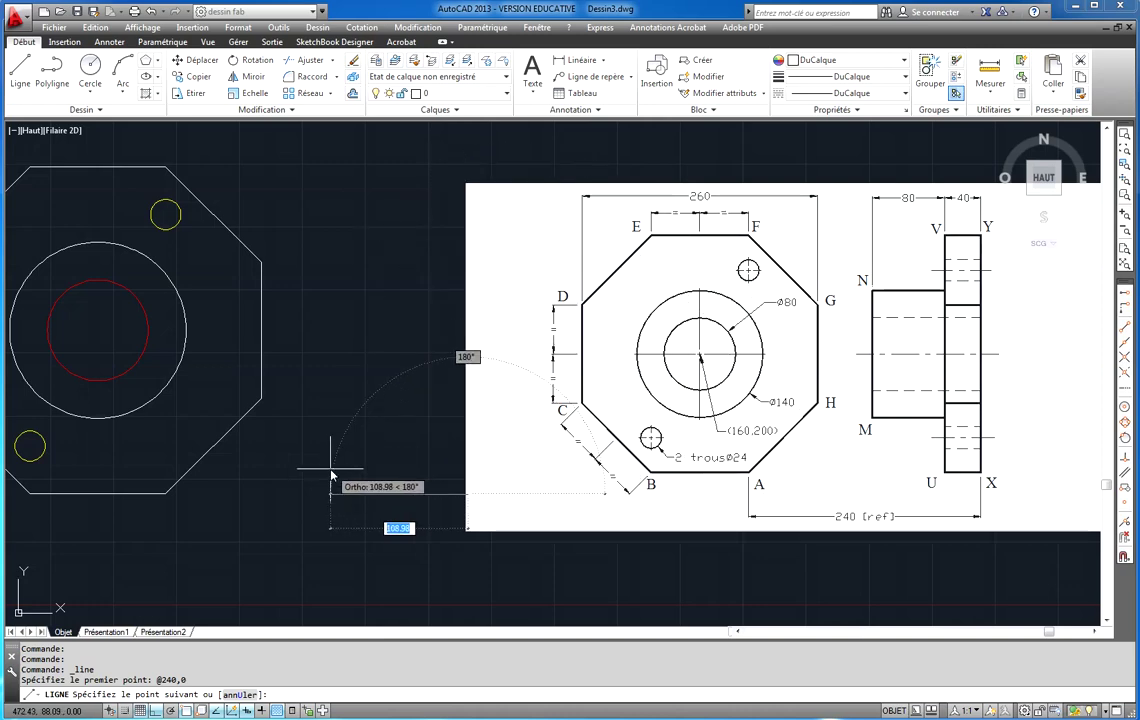
type("40")
key("Return")
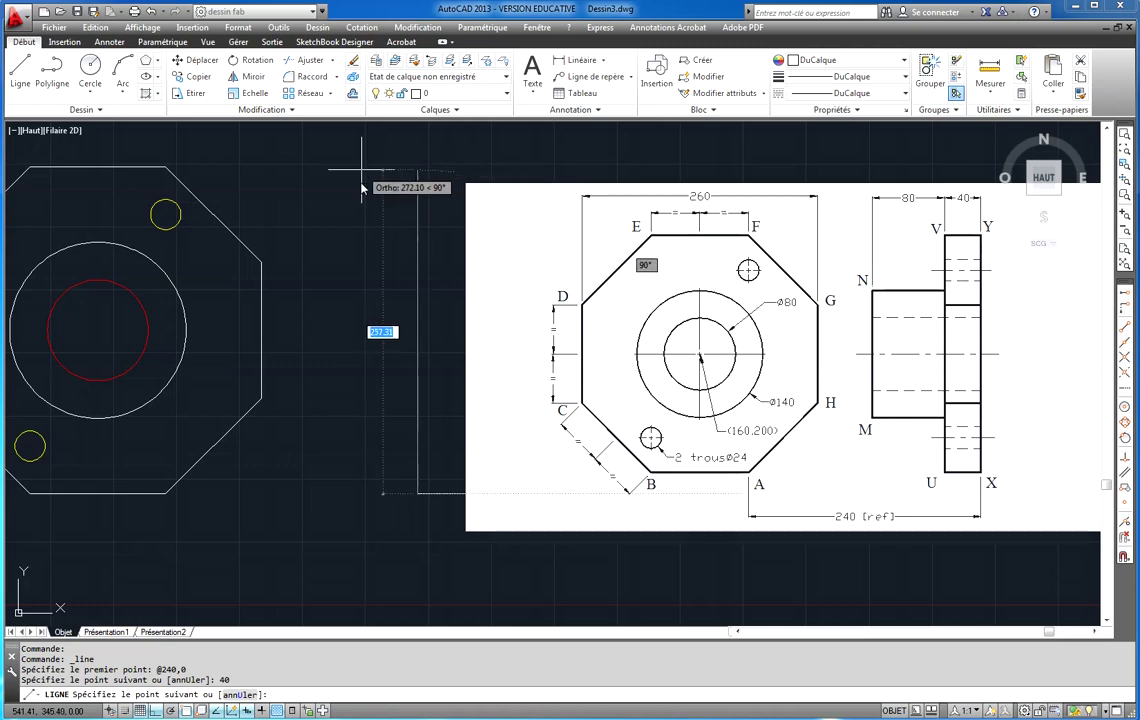
Step: Draw the side view's left vertical edge upward to the height of vertex F using the .y point filter
type(".")
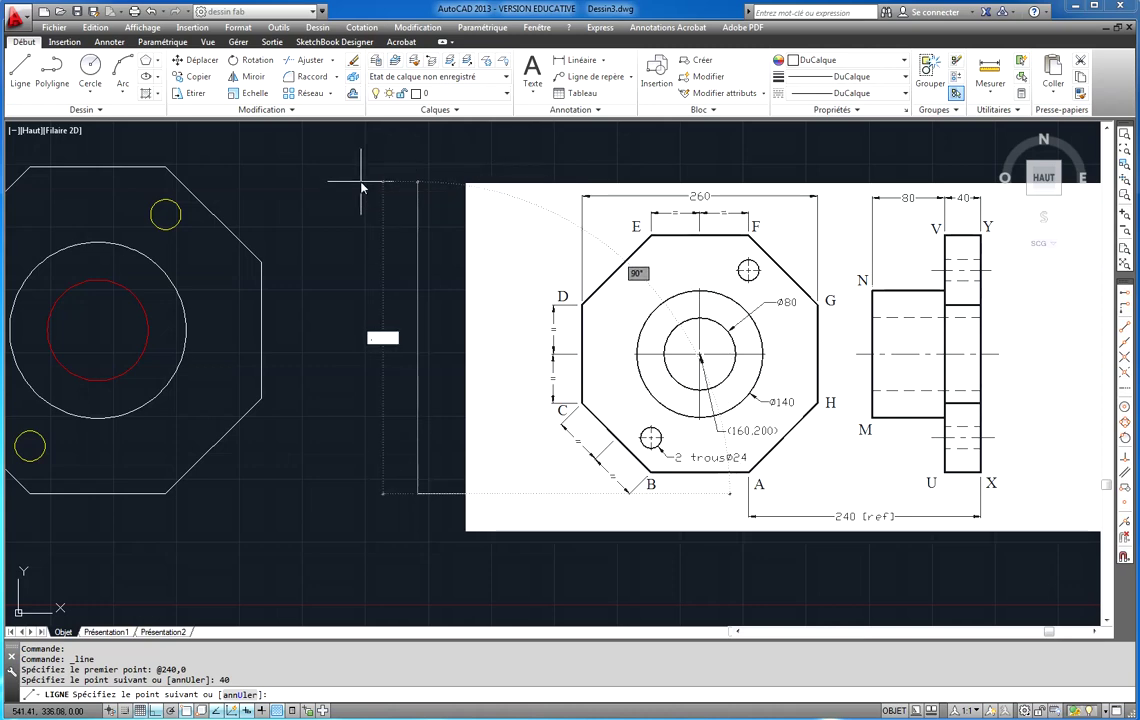
type("y")
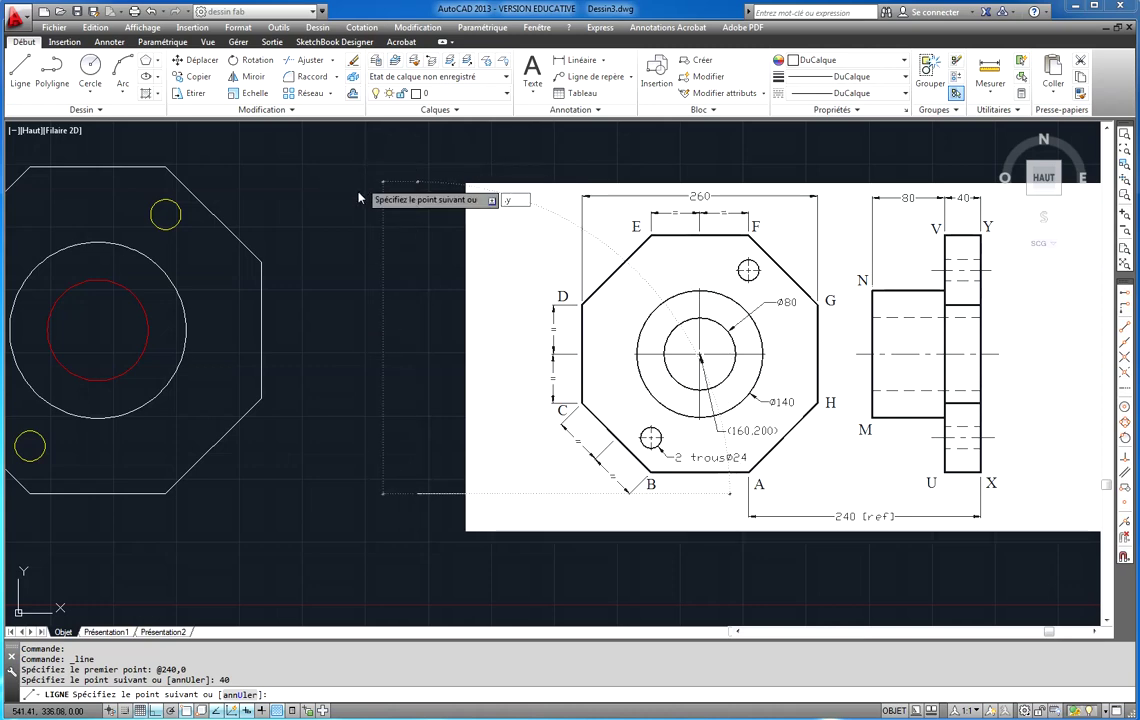
key("Return")
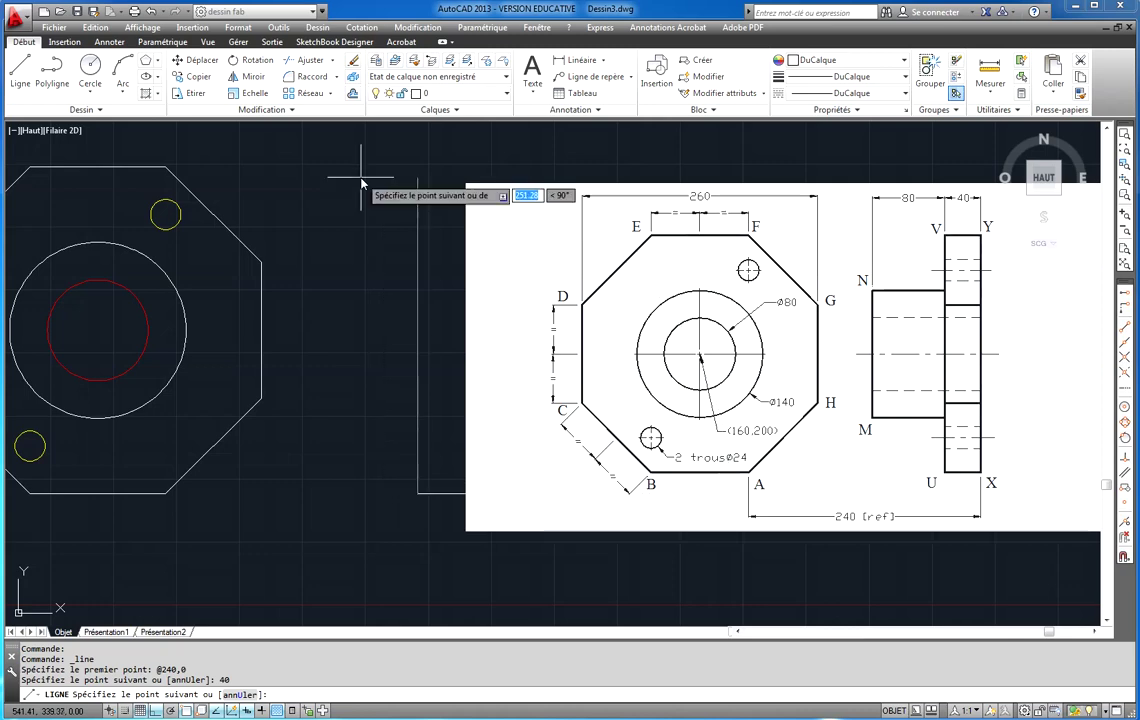
left_click(161, 167)
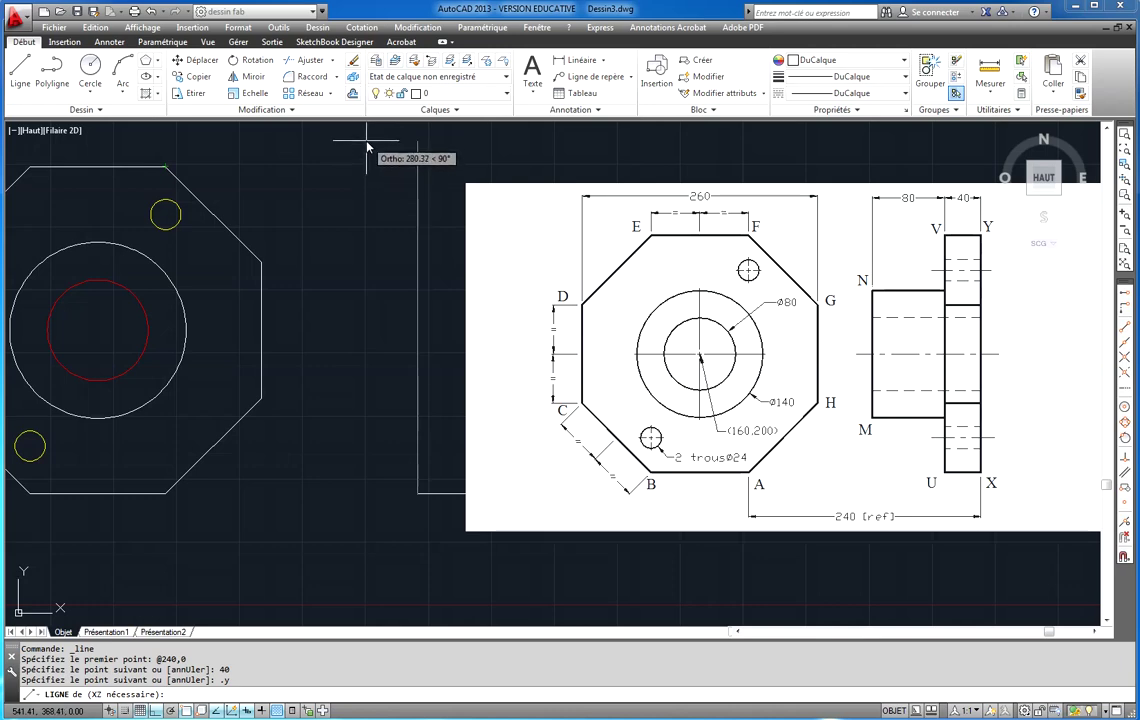
left_click(335, 160)
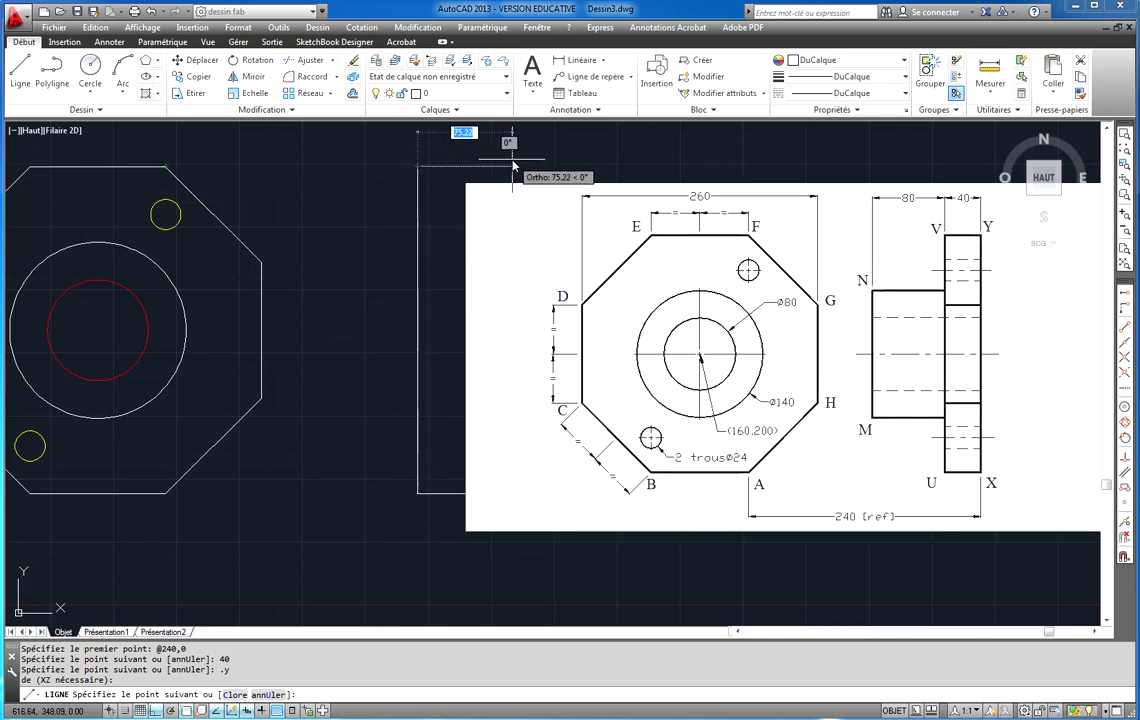
Step: Draw the side view's top edge 40 units rightward and close the rectangle down to its starting corner
type("40")
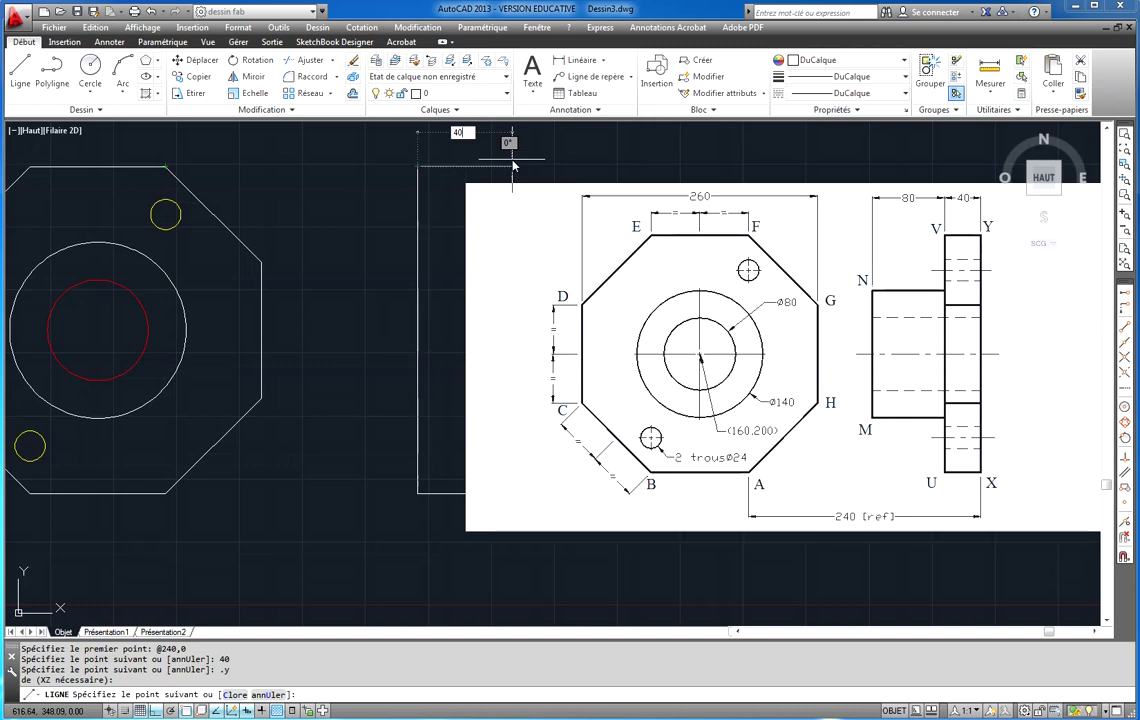
key("Return")
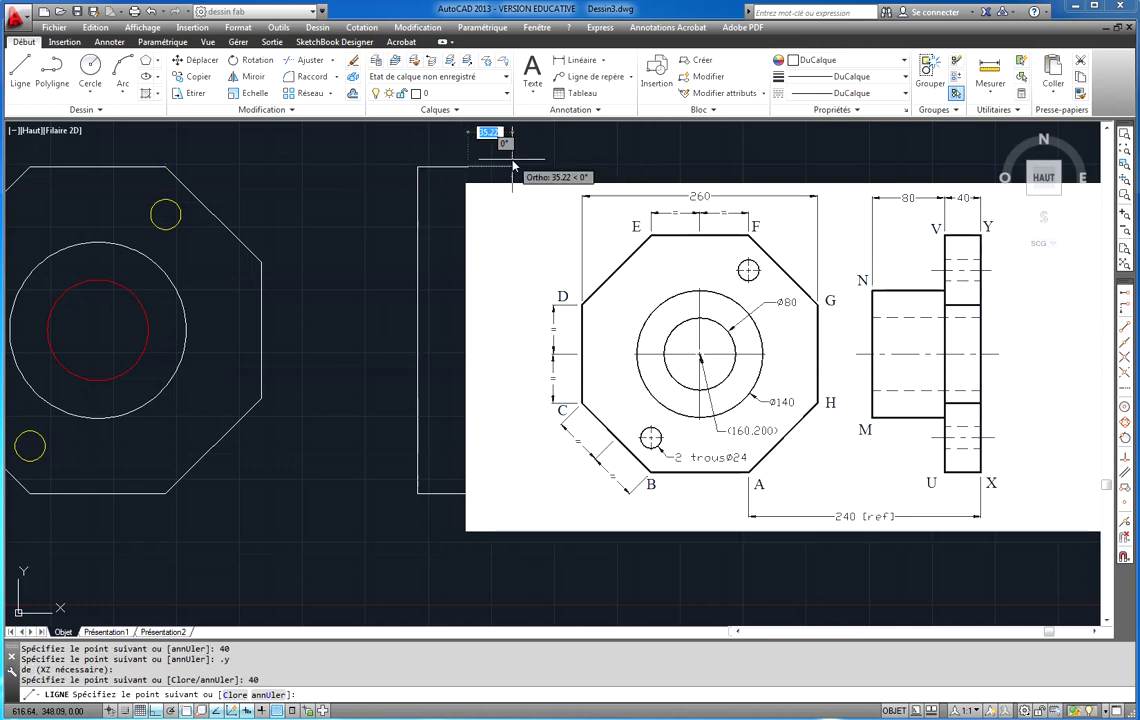
left_click(470, 495)
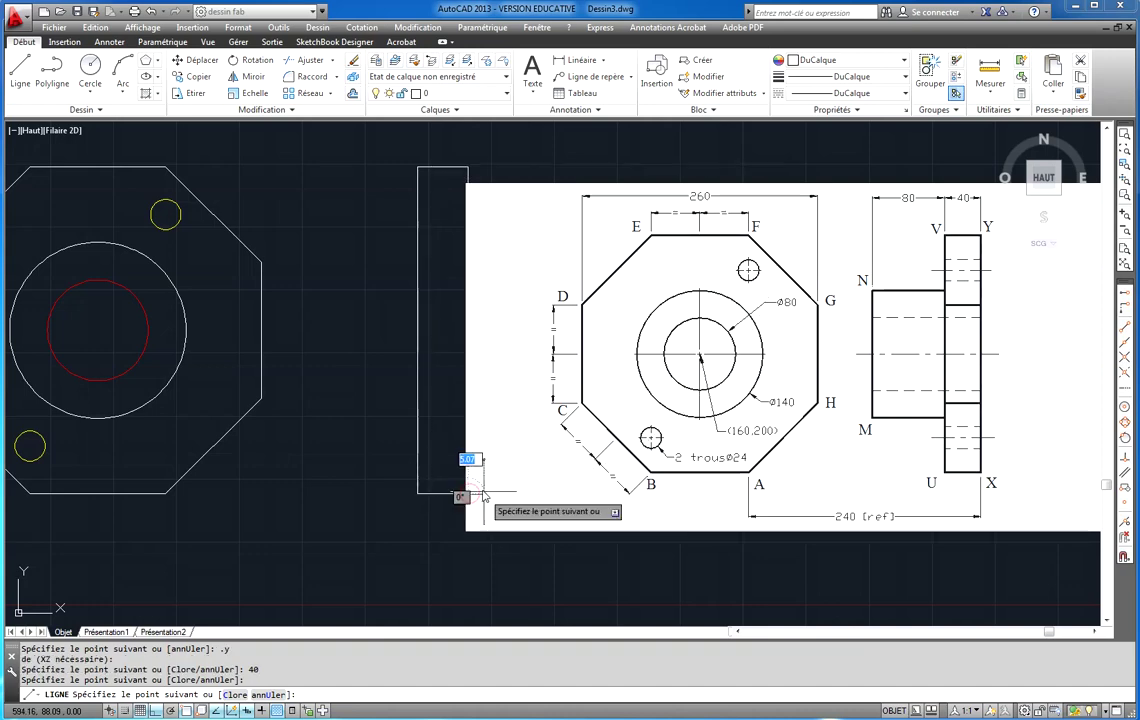
key("Escape")
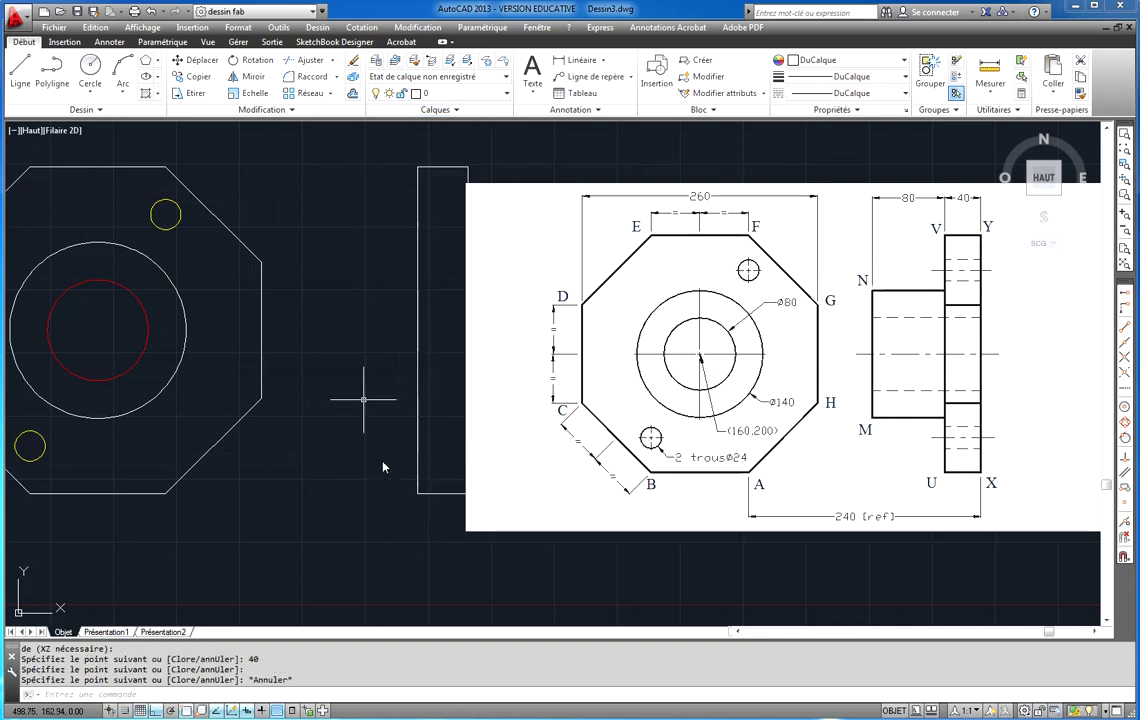
key("Escape")
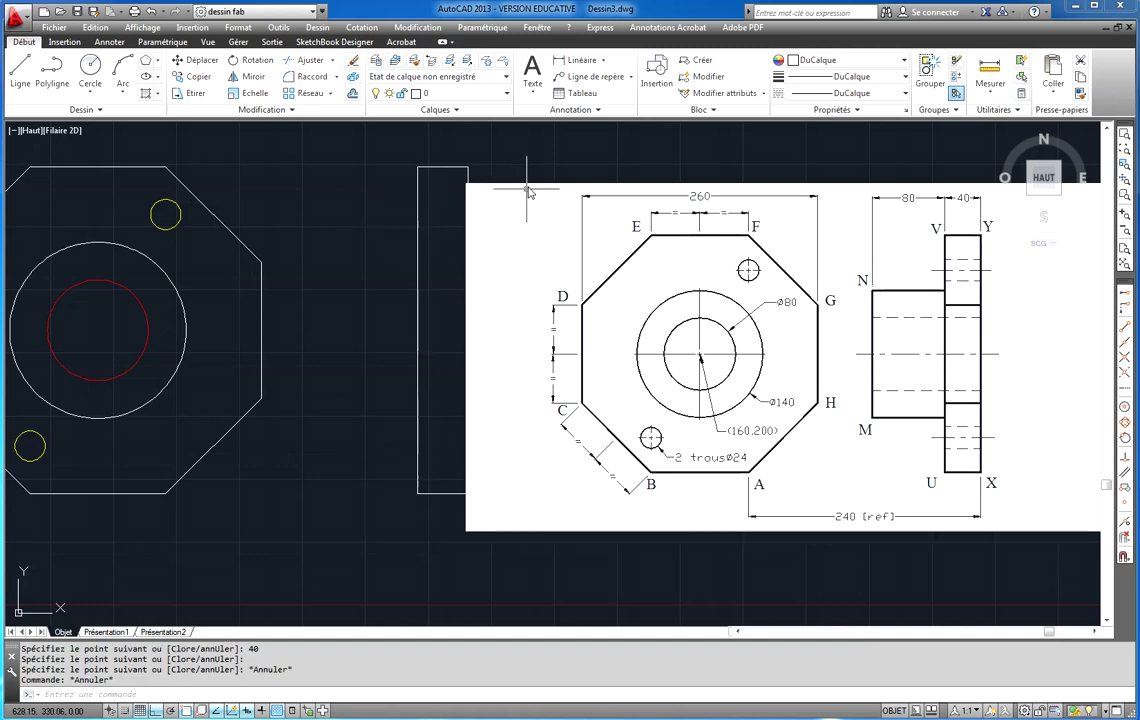
Step: Move the reference image rightward and slightly up, clear of the side view rectangle, with Ortho mode off
left_click(529, 184)
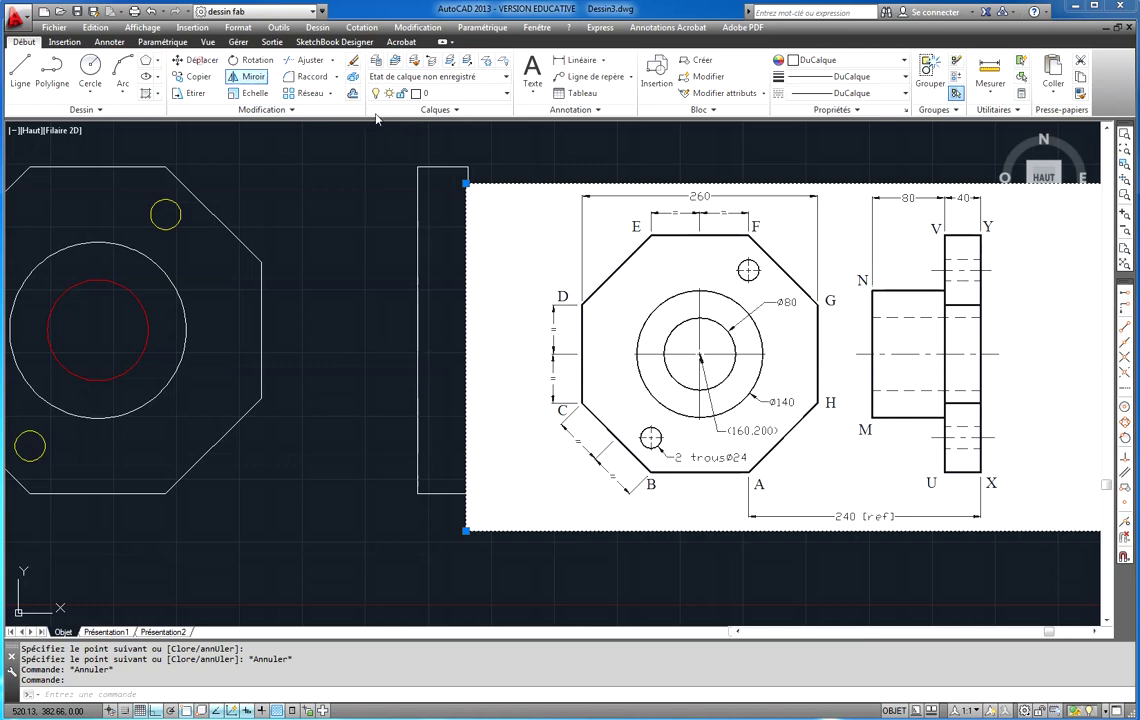
left_click(192, 60)
left_click(527, 155)
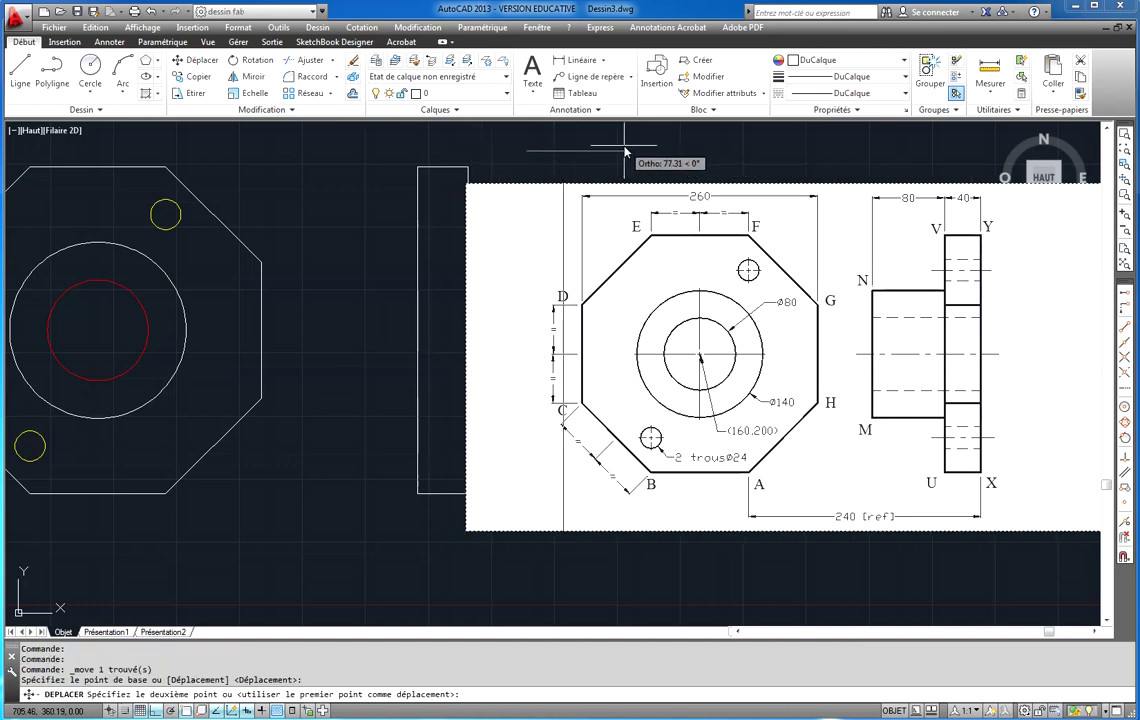
key("F8")
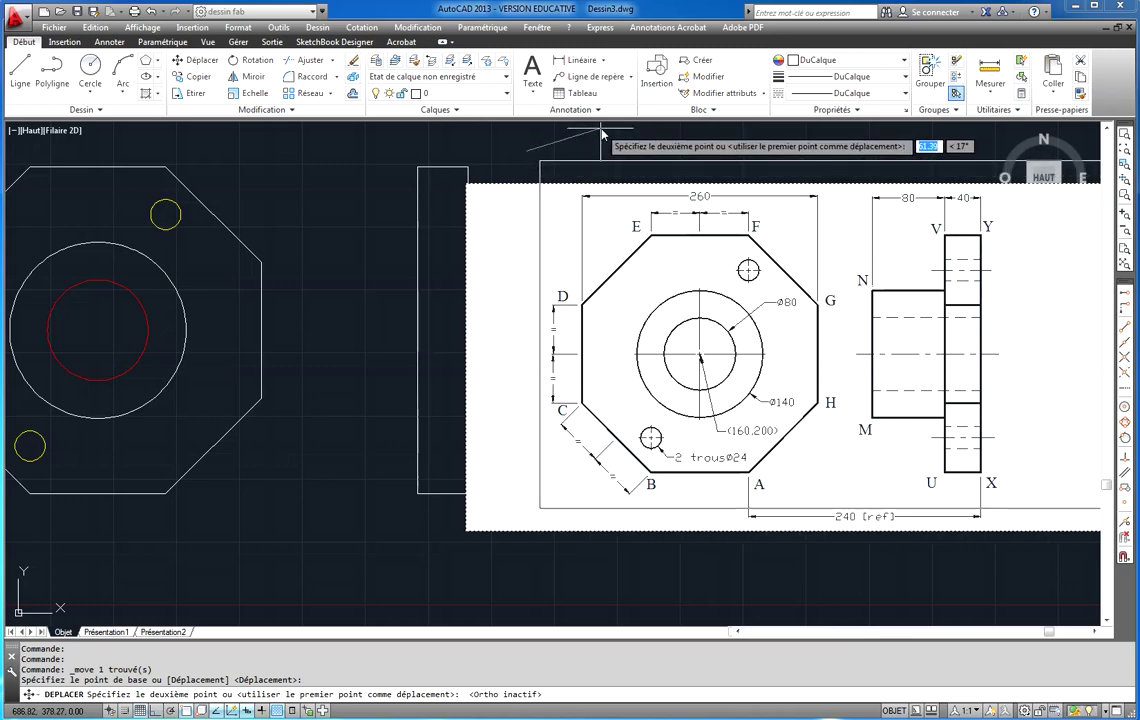
left_click(584, 152)
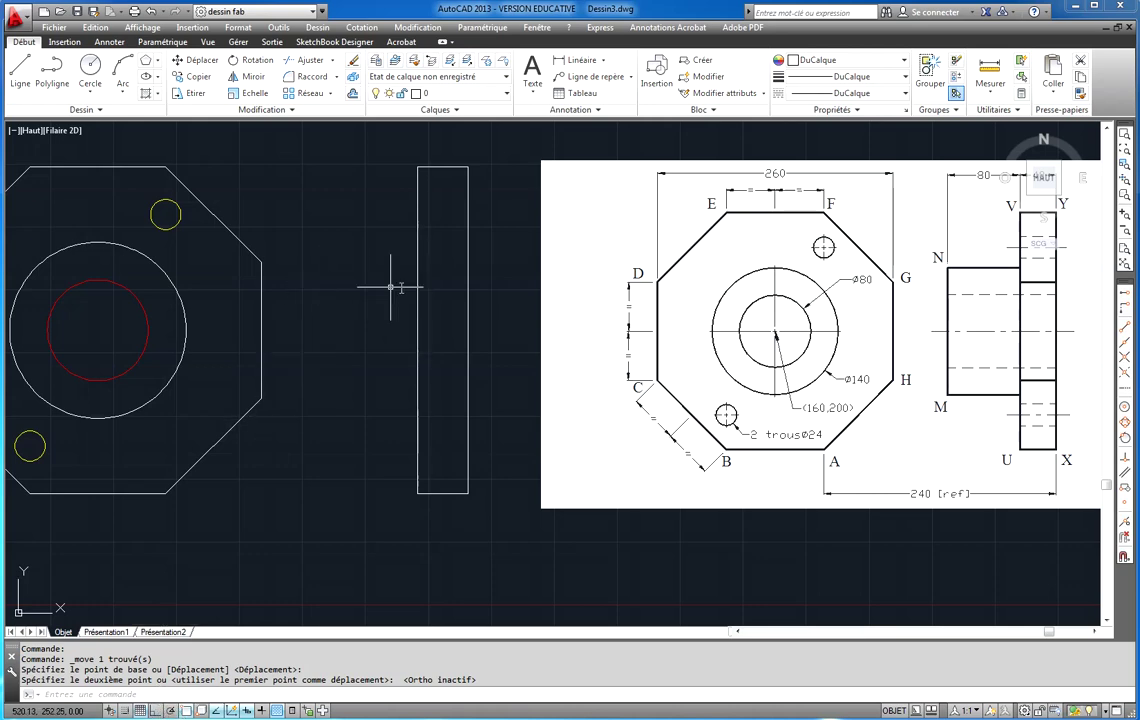
key("Escape")
key("Escape")
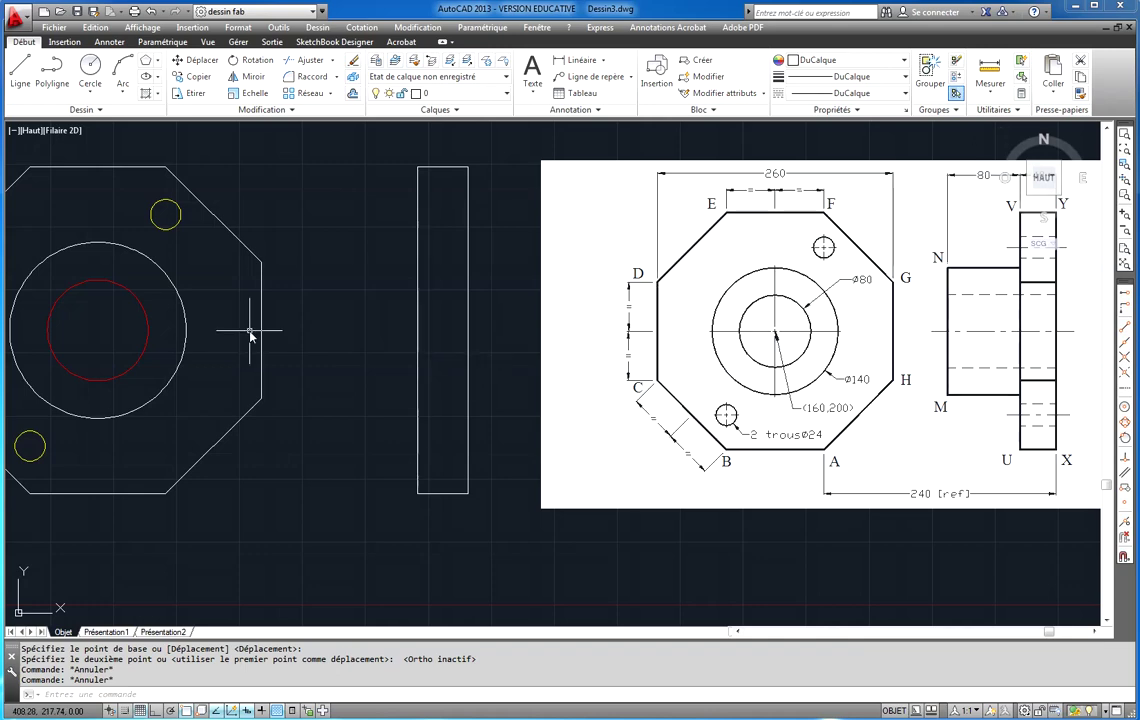
Step: Draw a projection line from the outer circle's top quadrant perpendicular to the side view's left edge
left_click(28, 73)
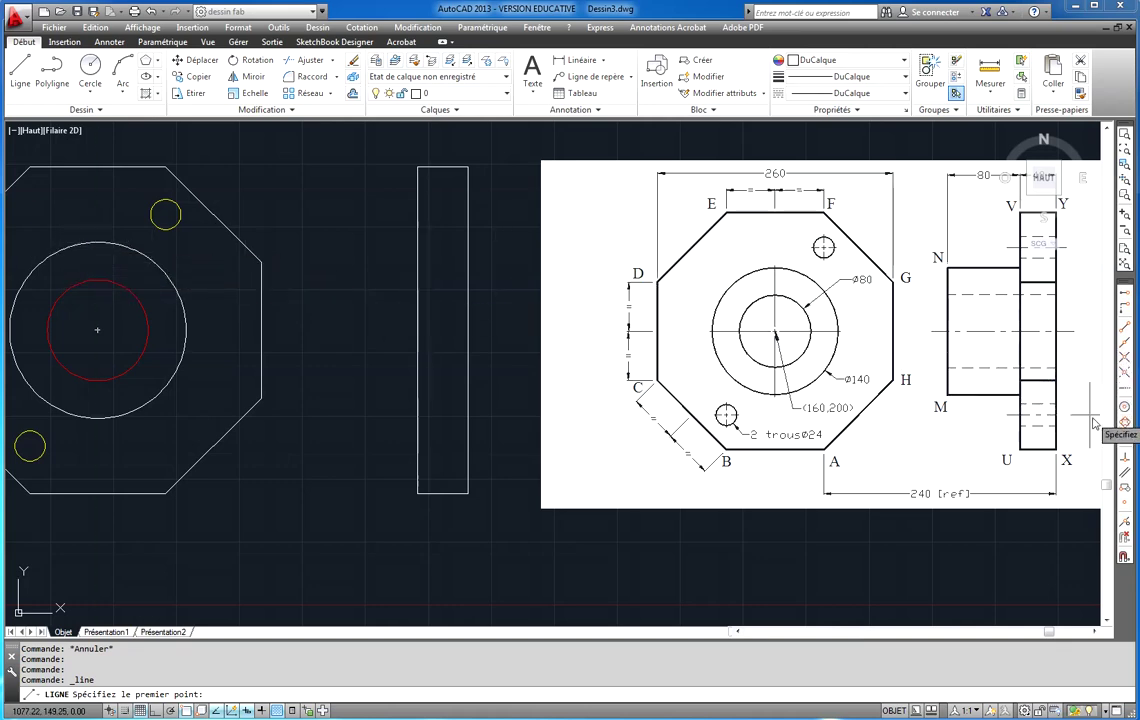
left_click(97, 242)
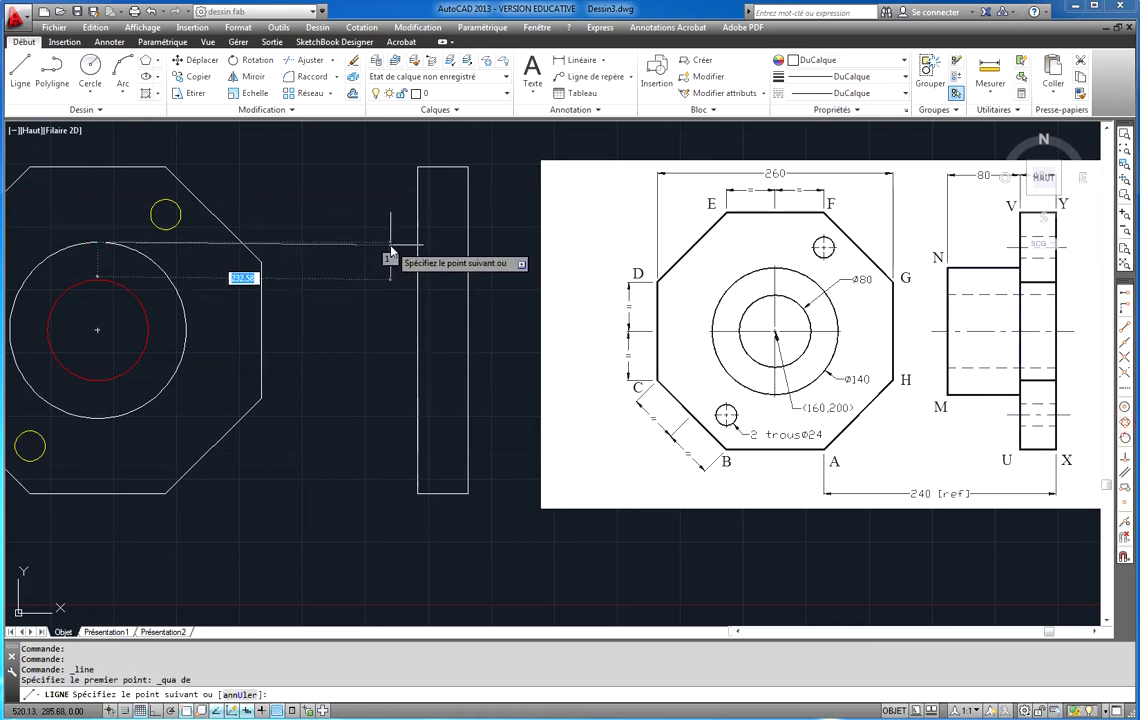
type("per")
key("Return")
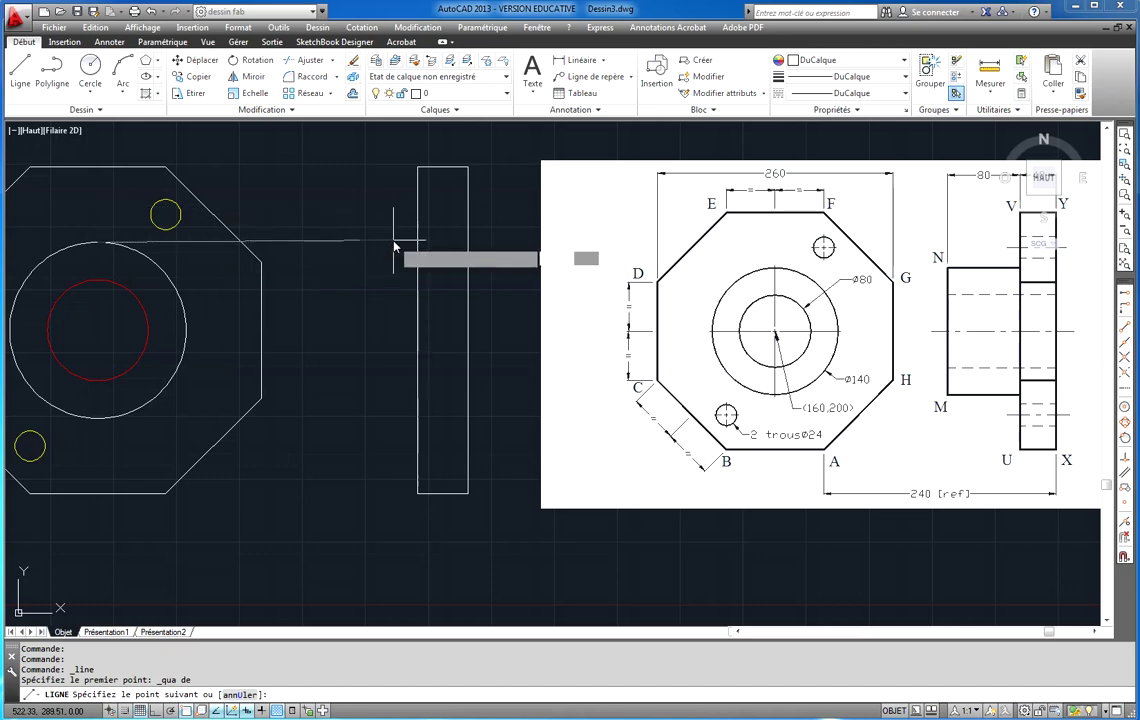
right_click(349, 313)
left_click(384, 323)
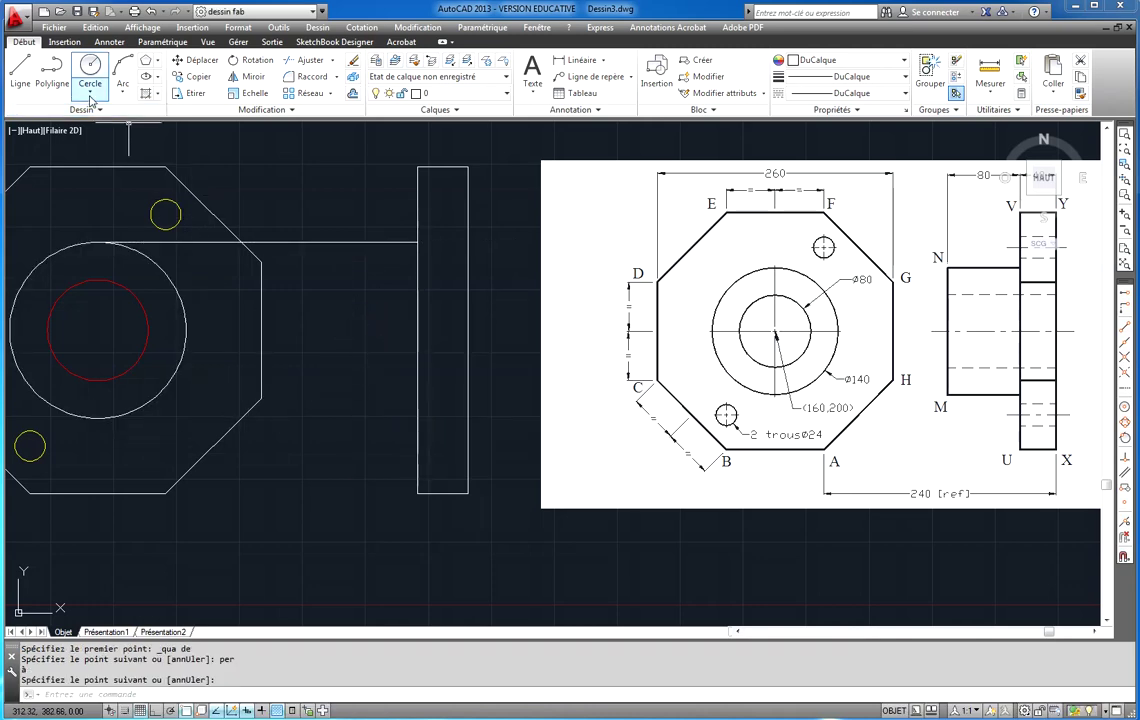
Step: Draw a projection line from the outer circle's bottom quadrant perpendicular to the side view's left edge
left_click(25, 77)
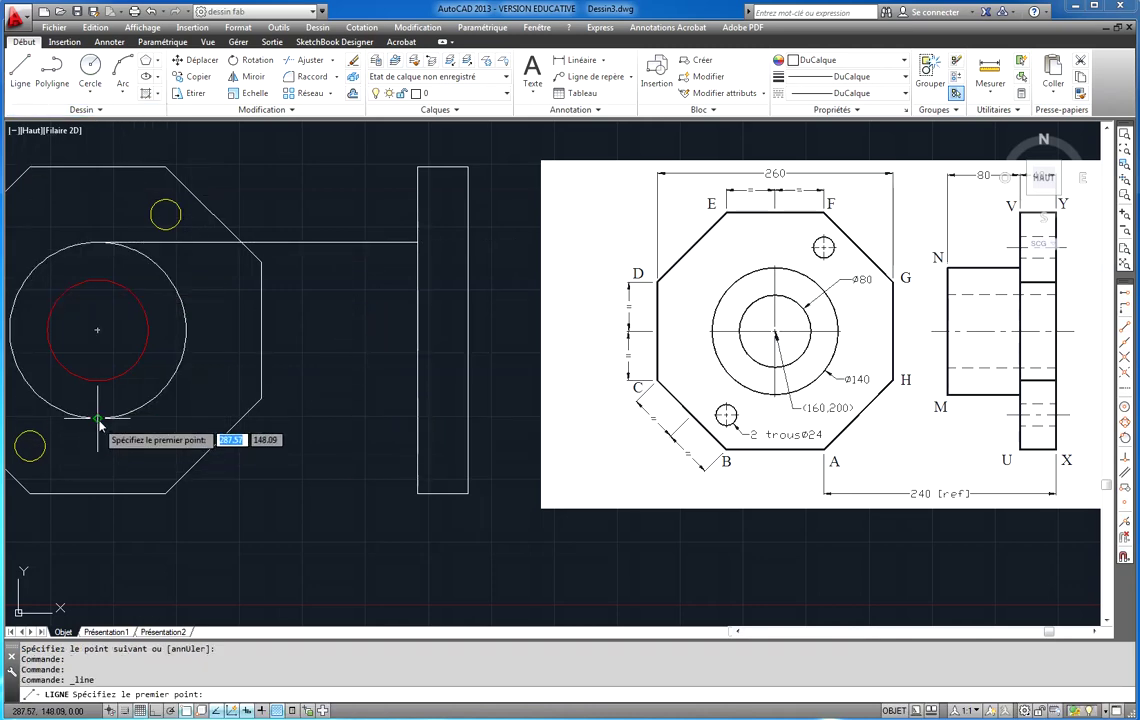
left_click(97, 418)
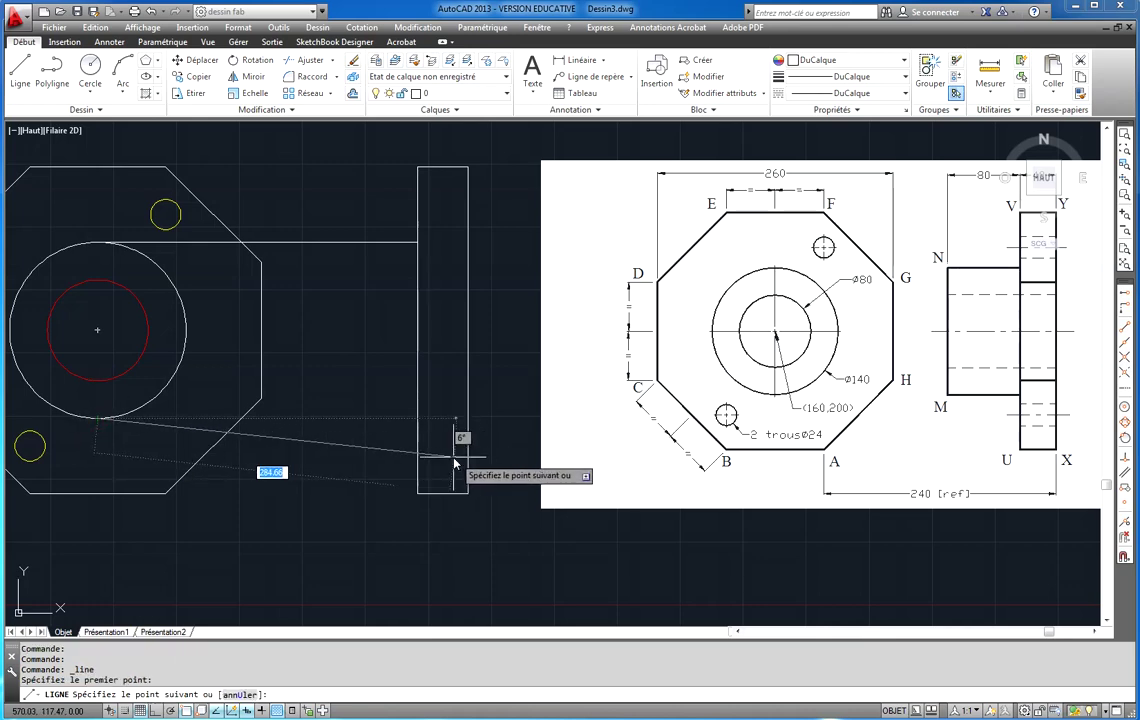
type("p")
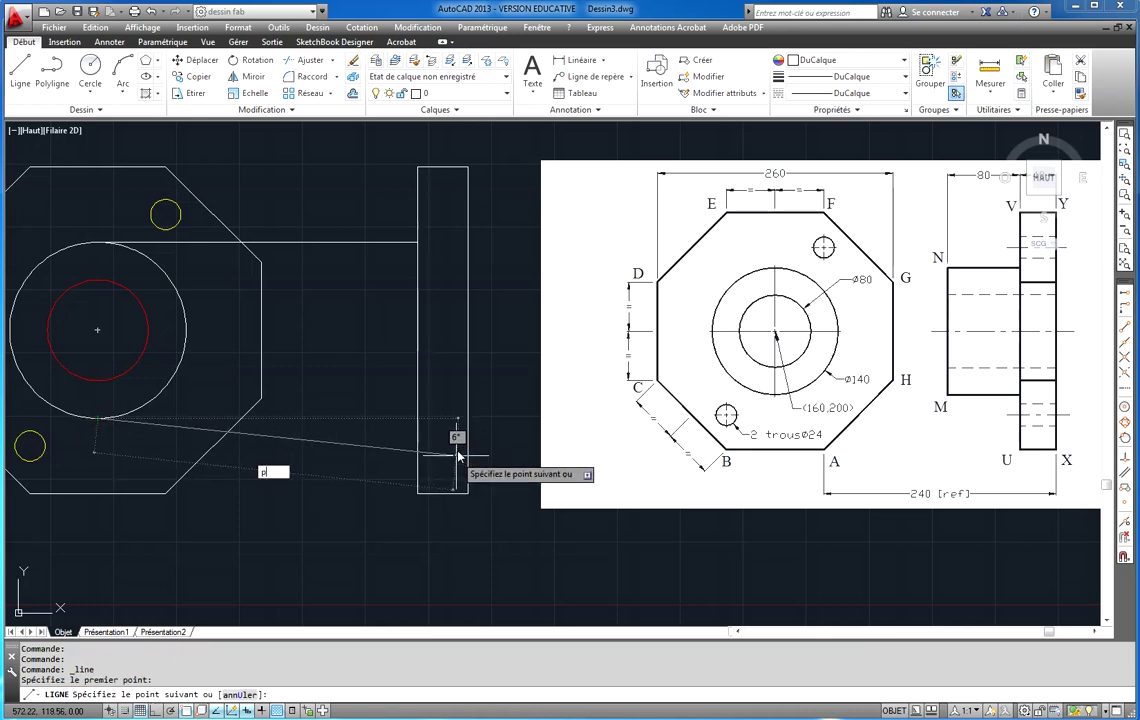
type("er")
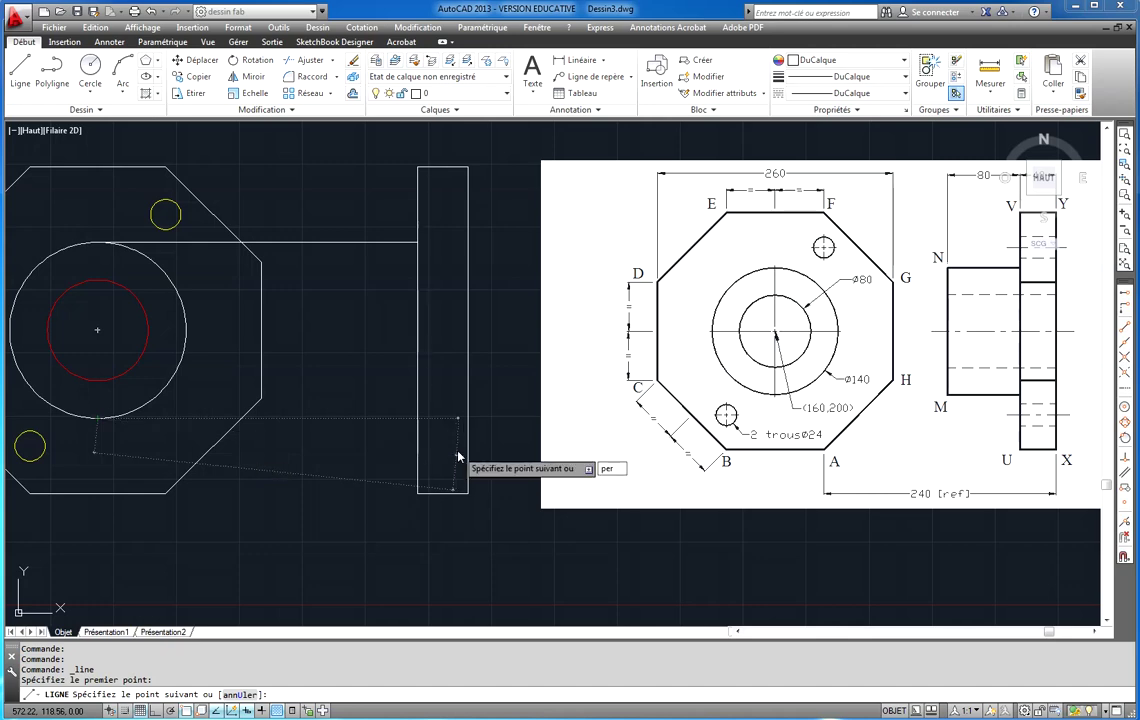
key("Return")
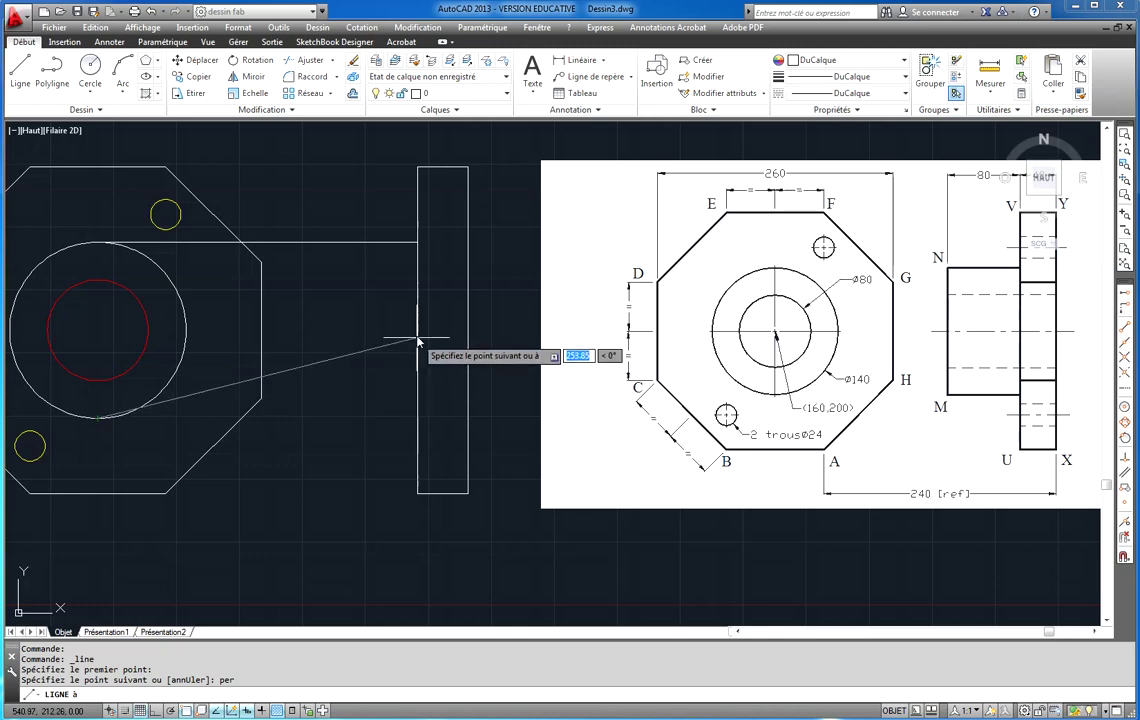
left_click(417, 280)
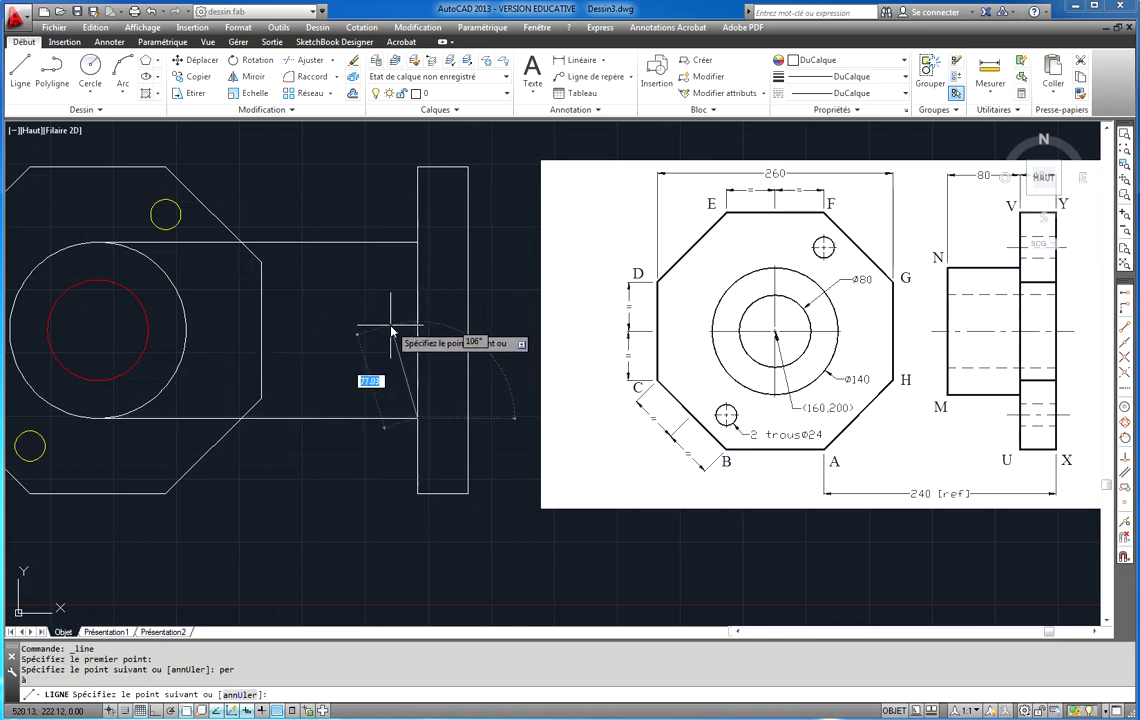
key("Escape")
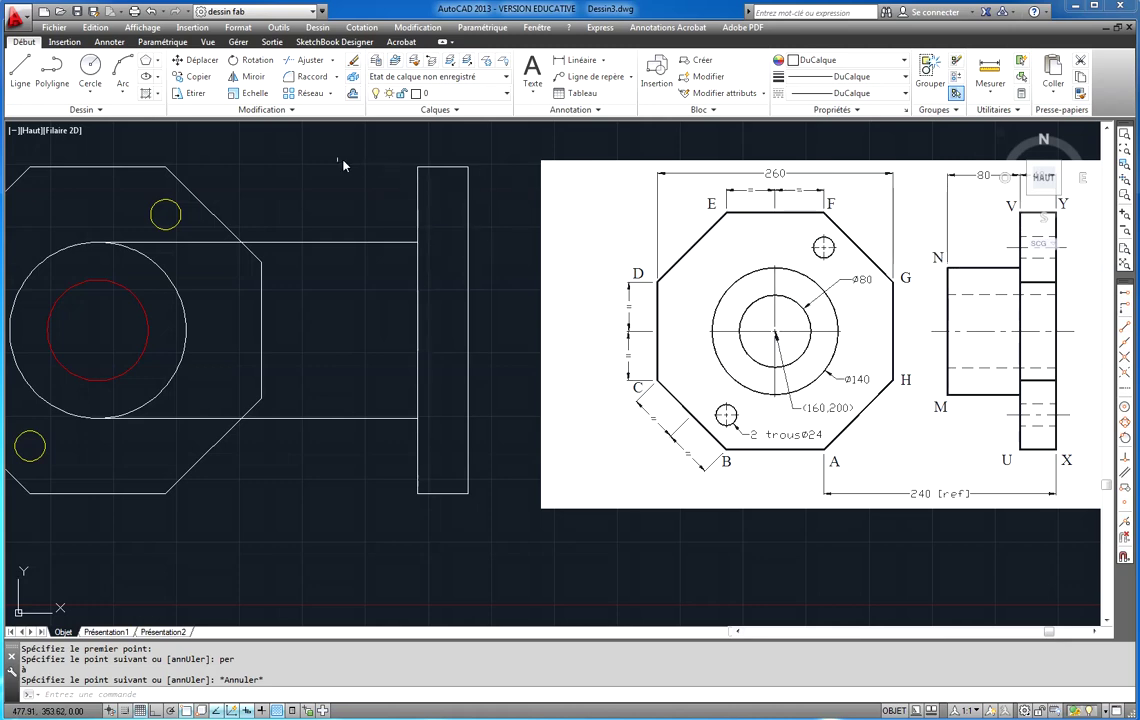
key("Escape")
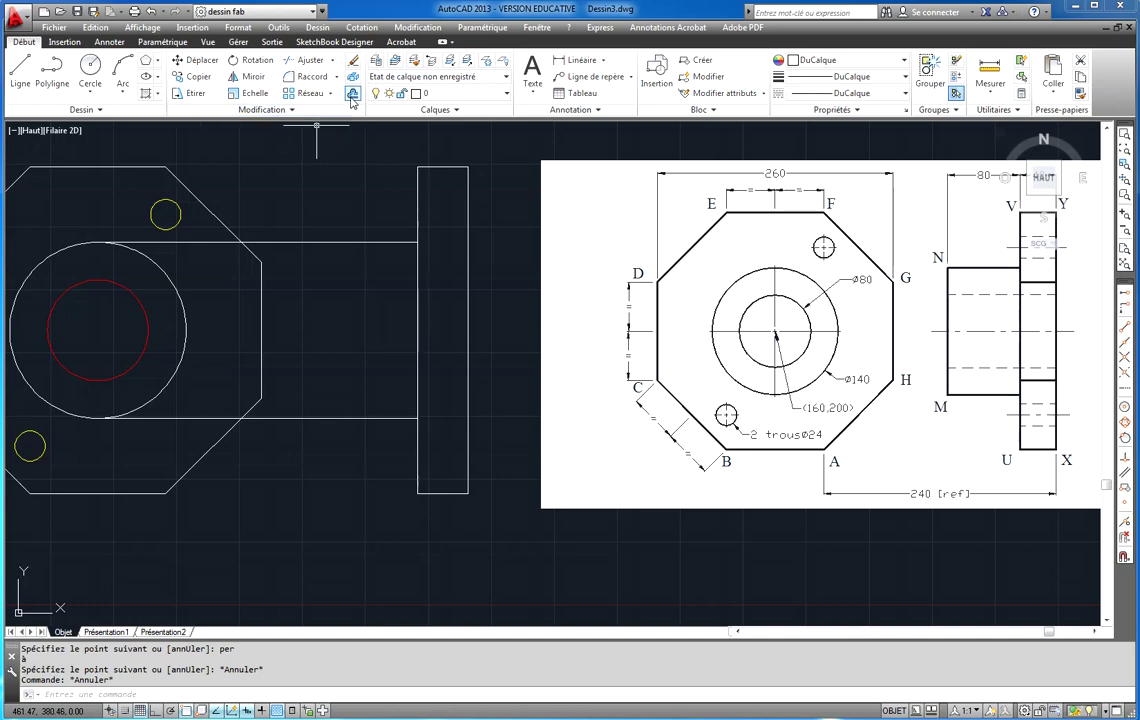
Step: Copy the side view's left vertical edge 80 units to the left with Ortho mode on
left_click(190, 76)
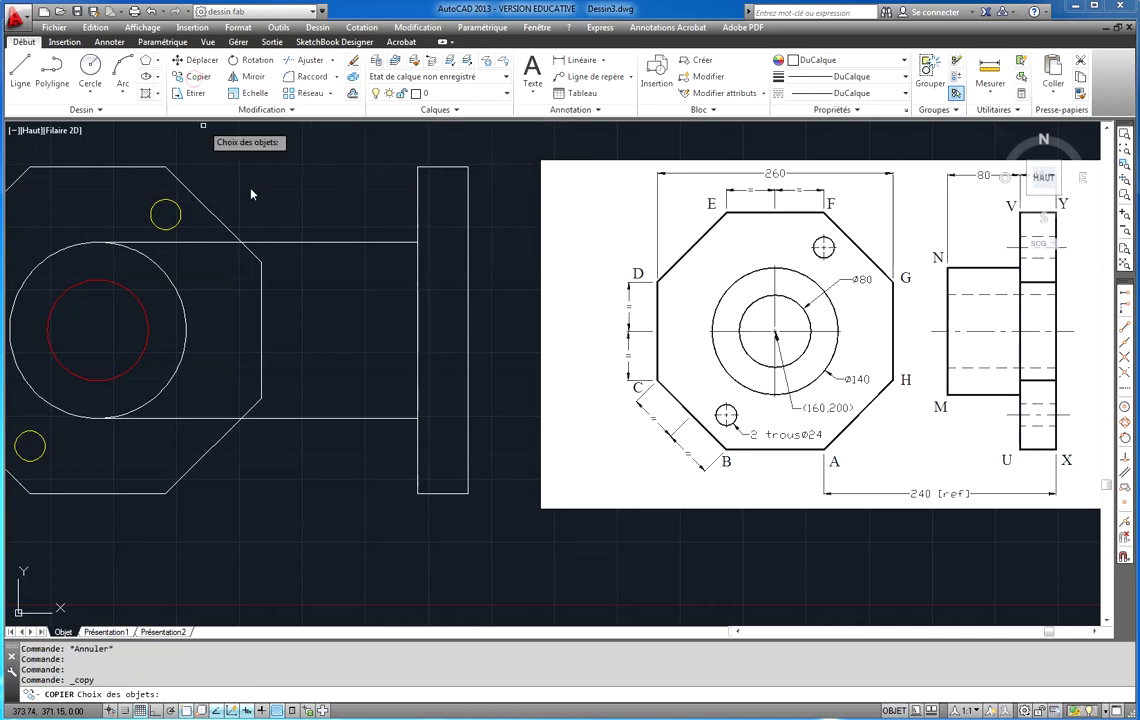
left_click(416, 201)
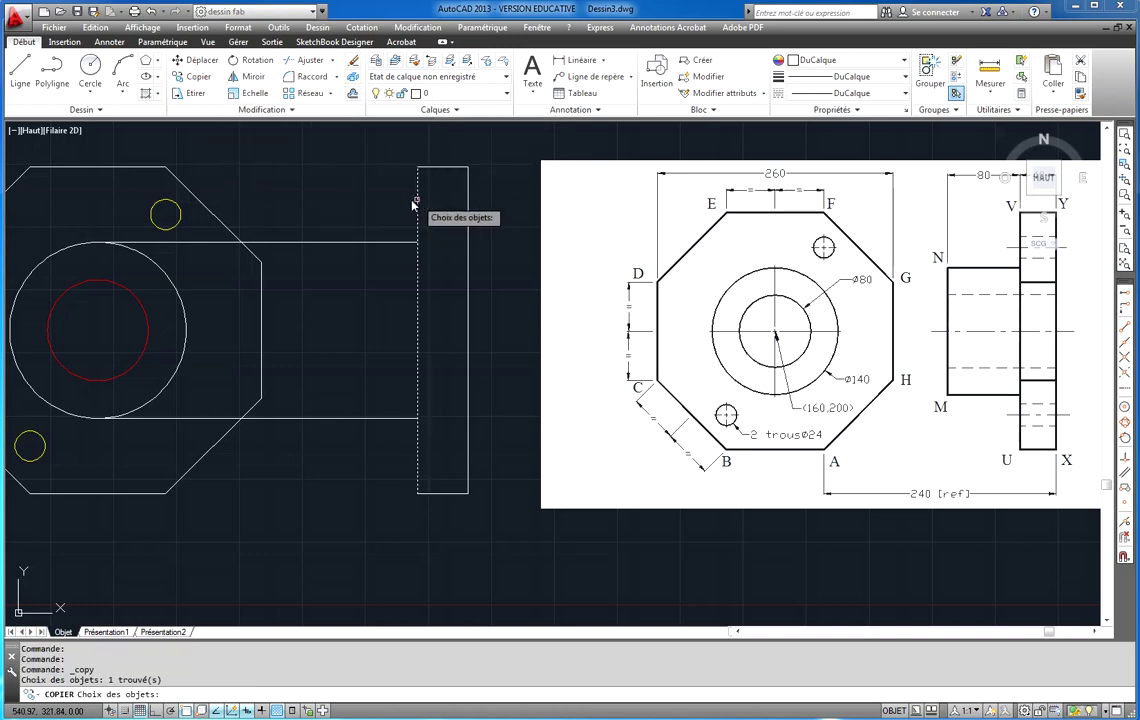
key("Return")
left_click(359, 181)
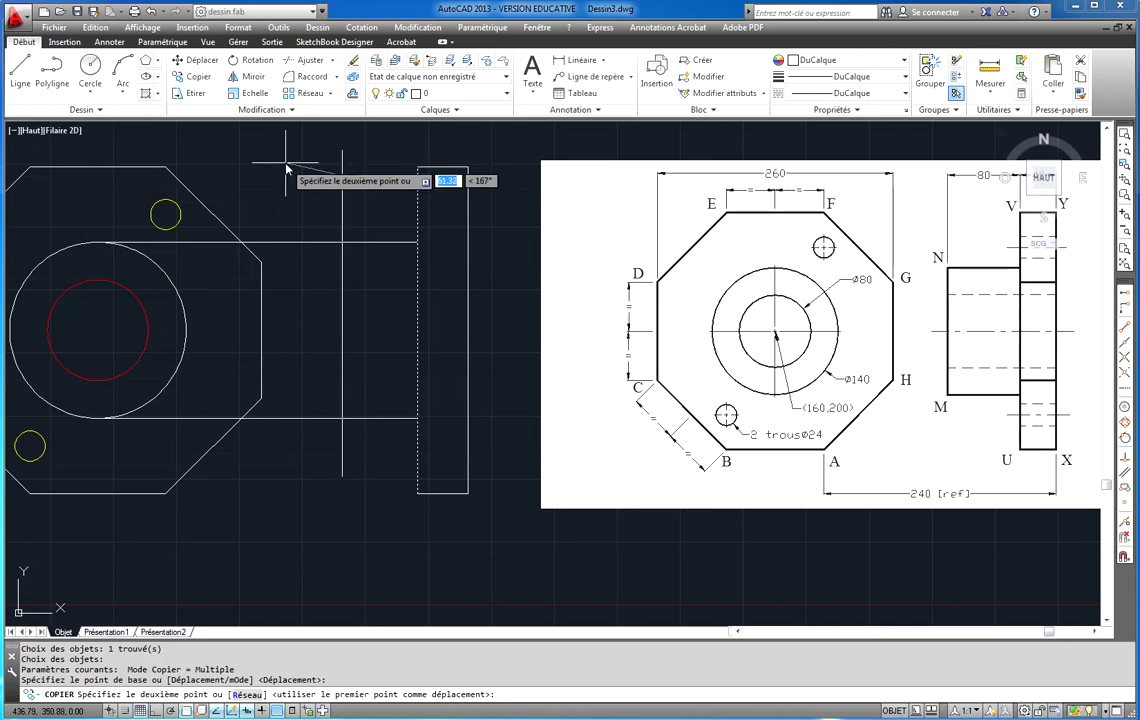
key("F8")
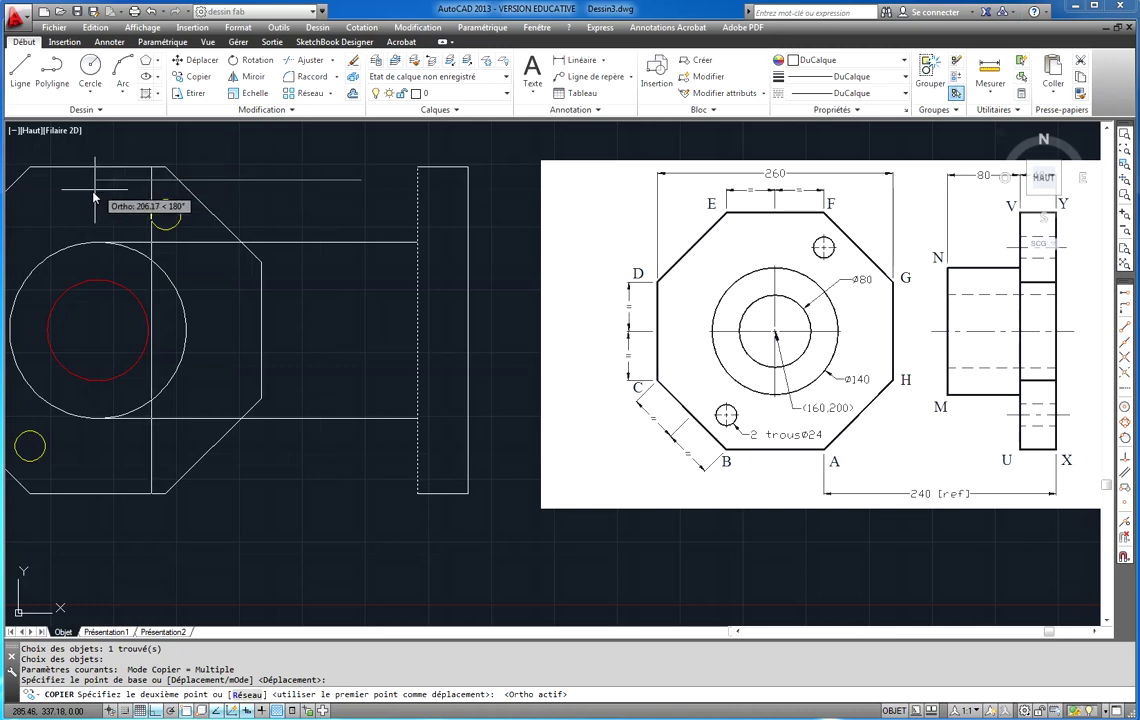
type("80")
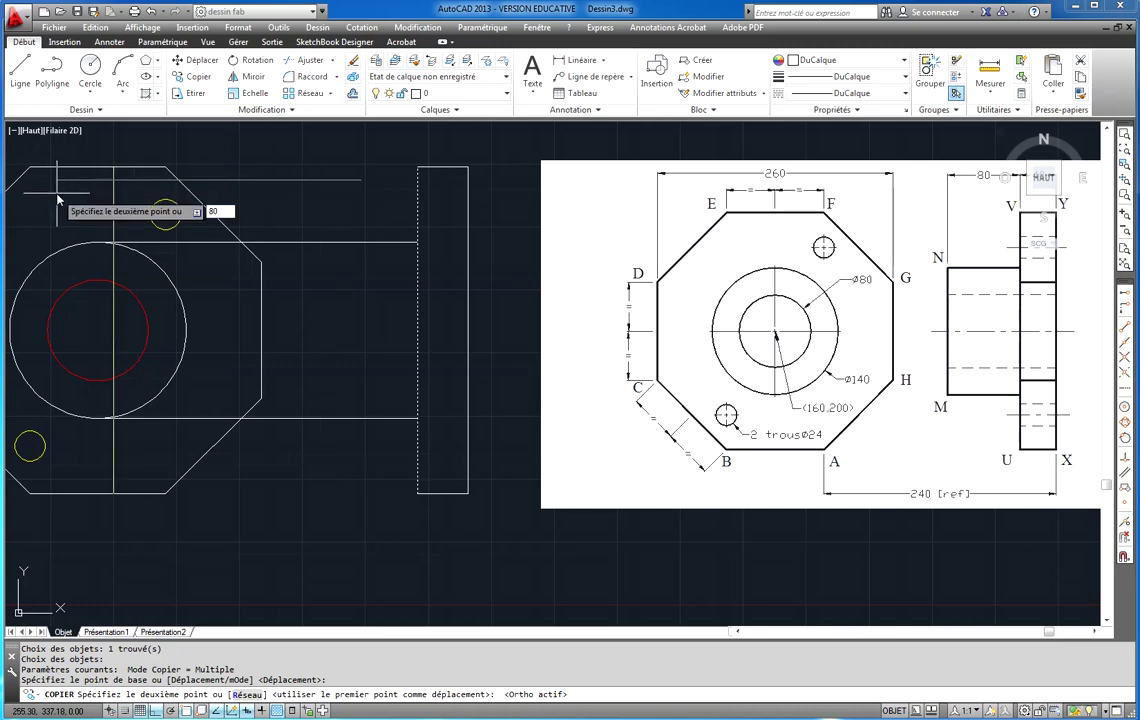
key("Return")
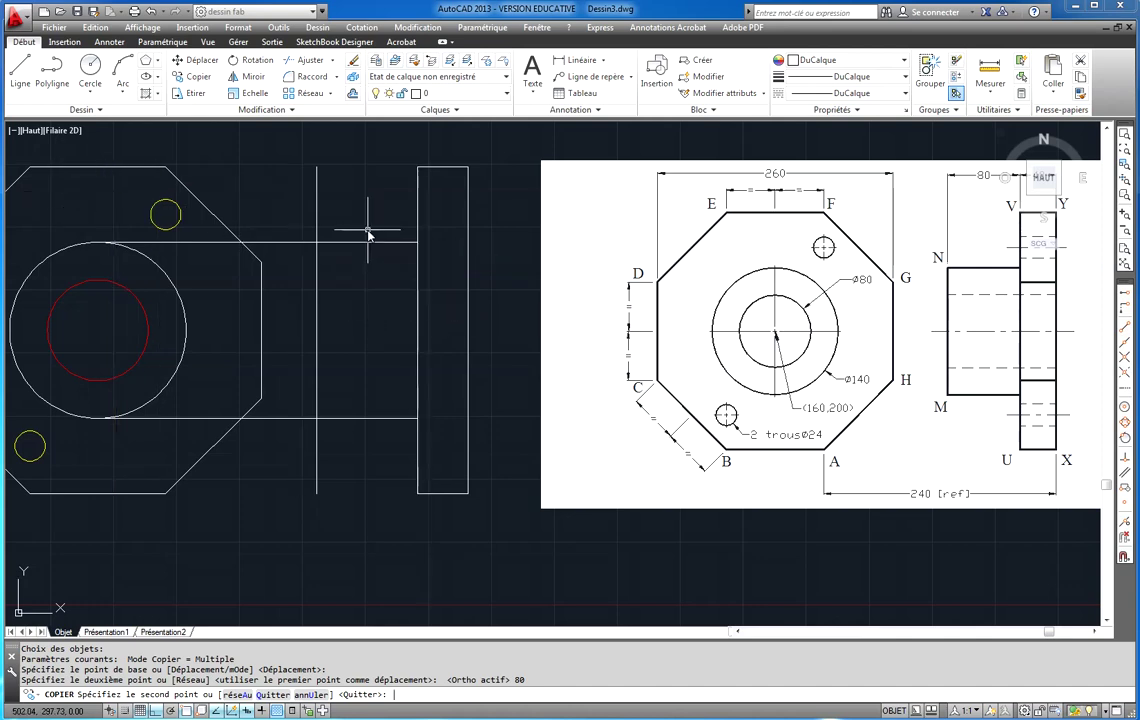
key("Escape")
key("Escape")
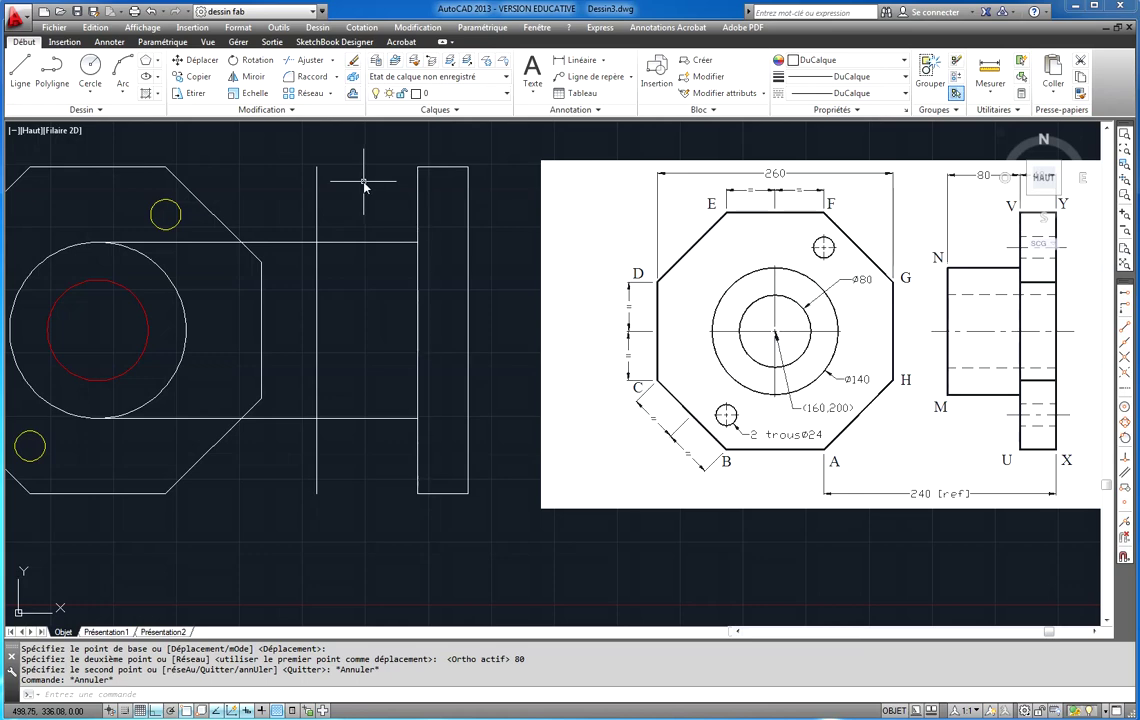
left_click(310, 67)
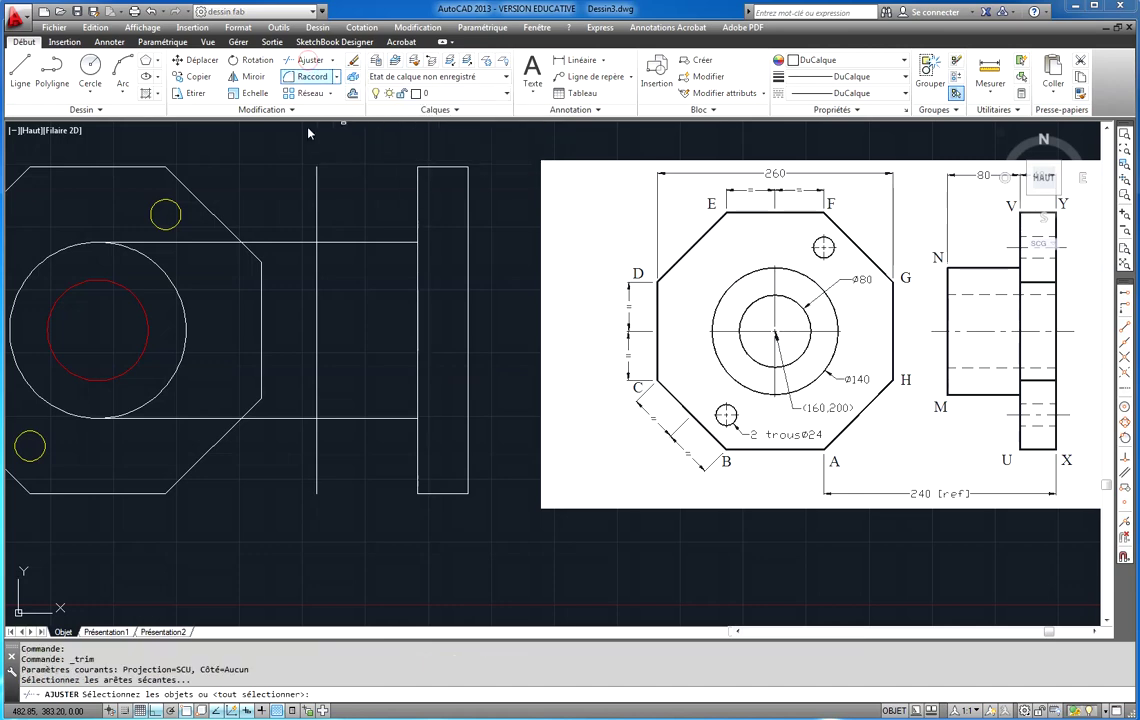
left_click(346, 242)
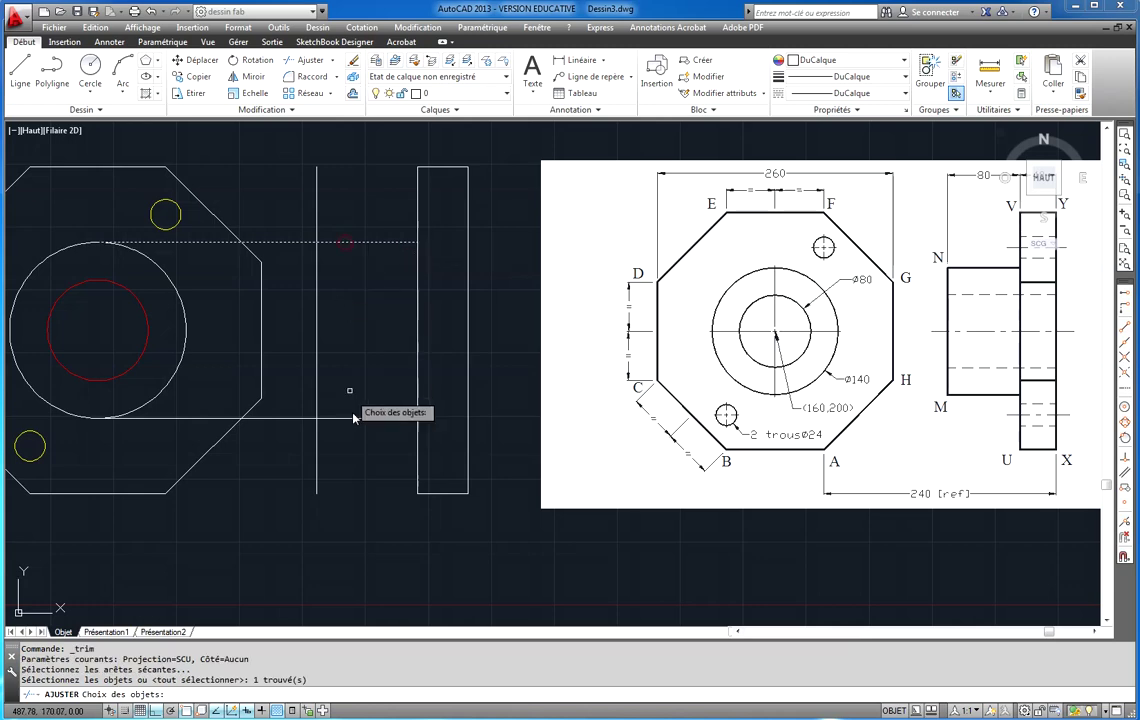
left_click(355, 420)
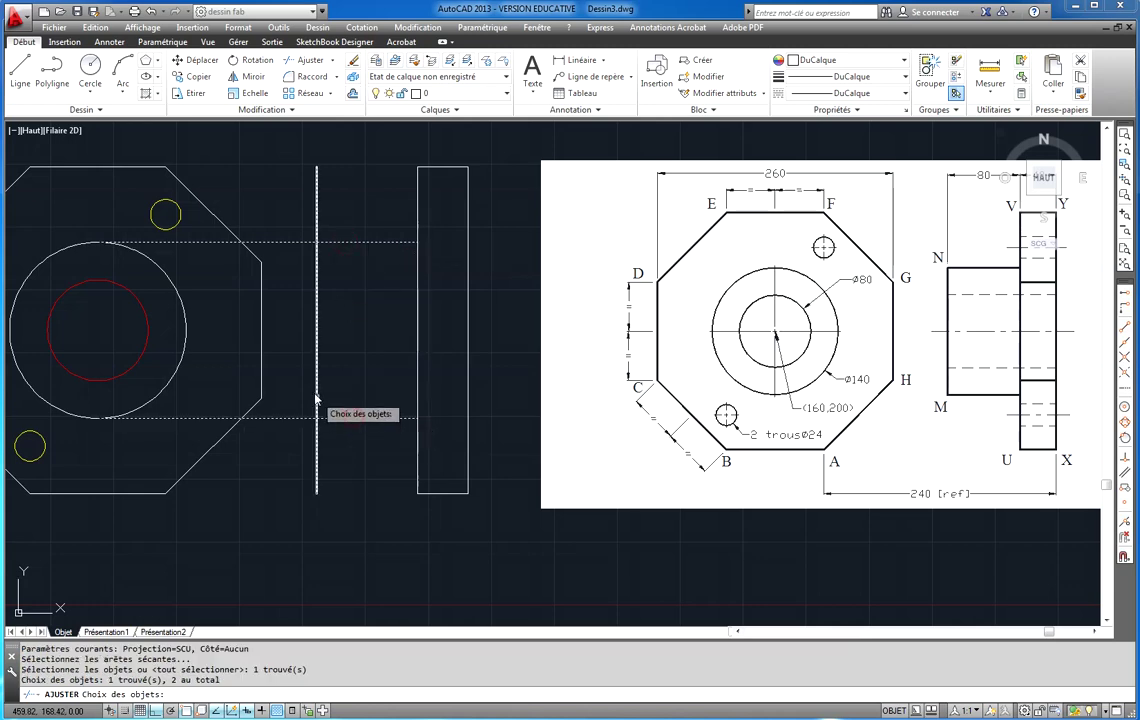
left_click(316, 390)
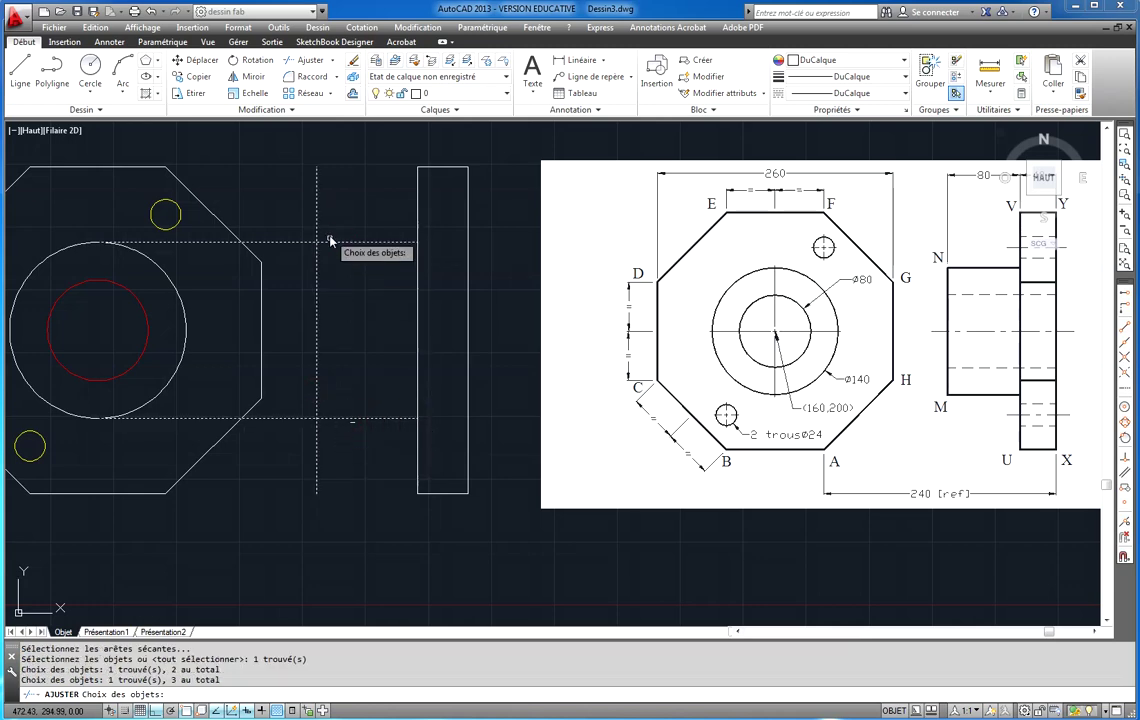
left_click(339, 200)
key("Escape")
key("Escape")
key("Escape")
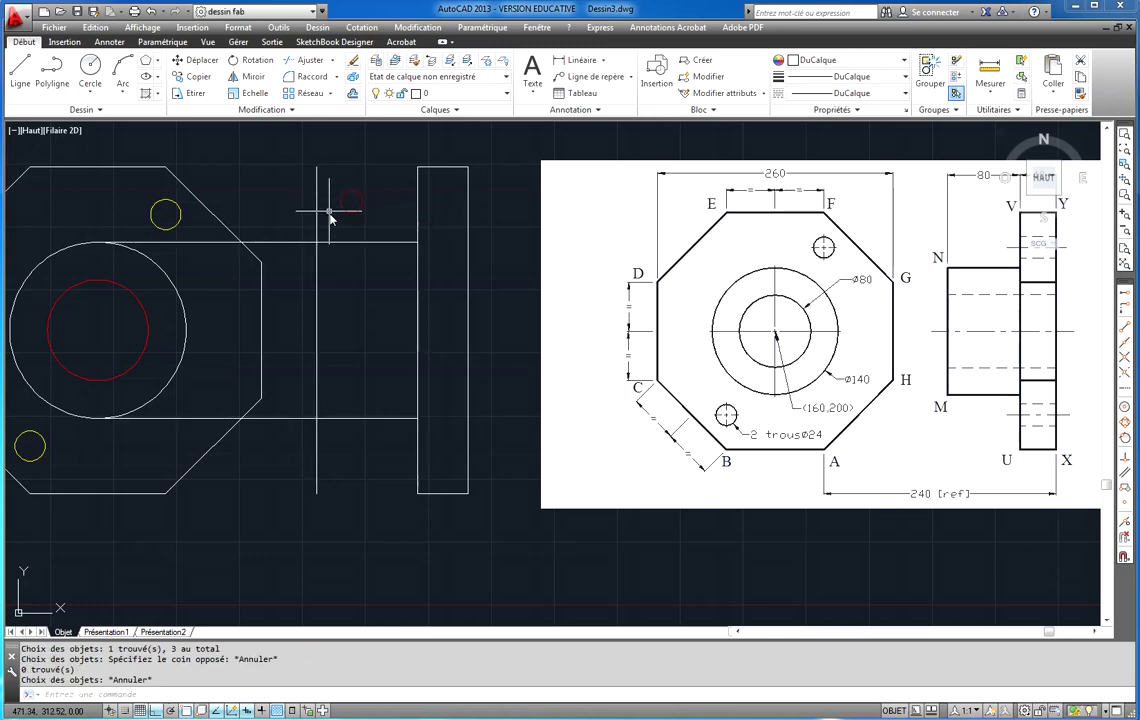
Step: Trim the copied vertical line above and below the two projection lines, using those lines as cutting edges
left_click(310, 62)
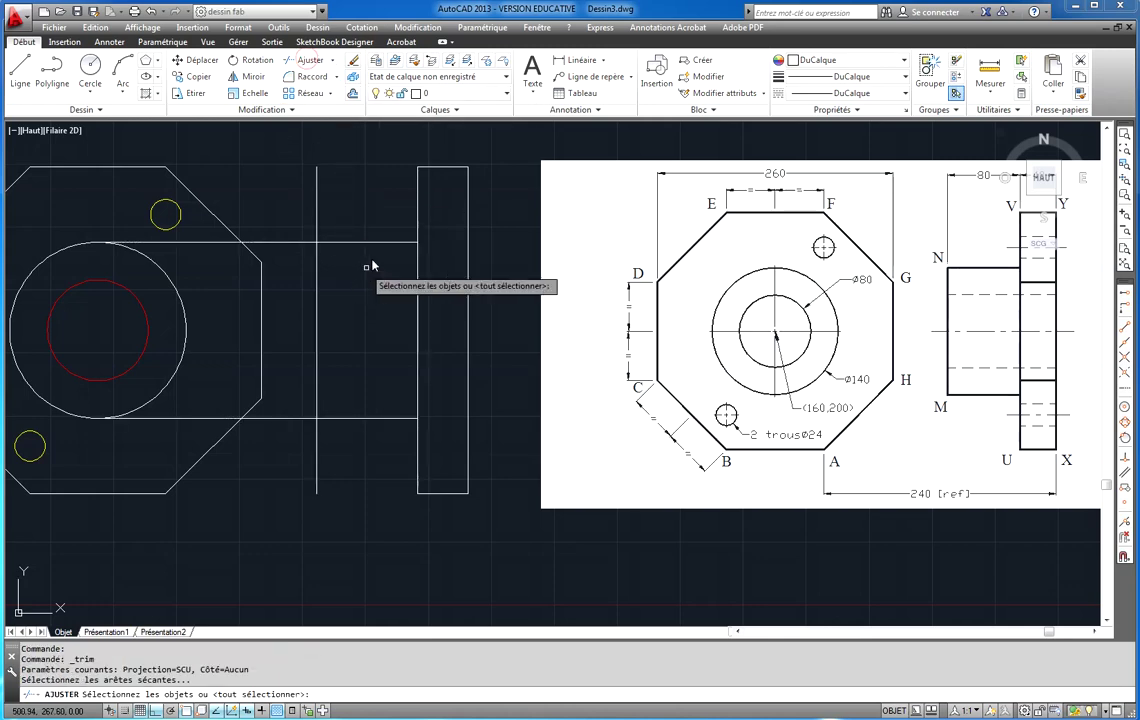
left_click(380, 243)
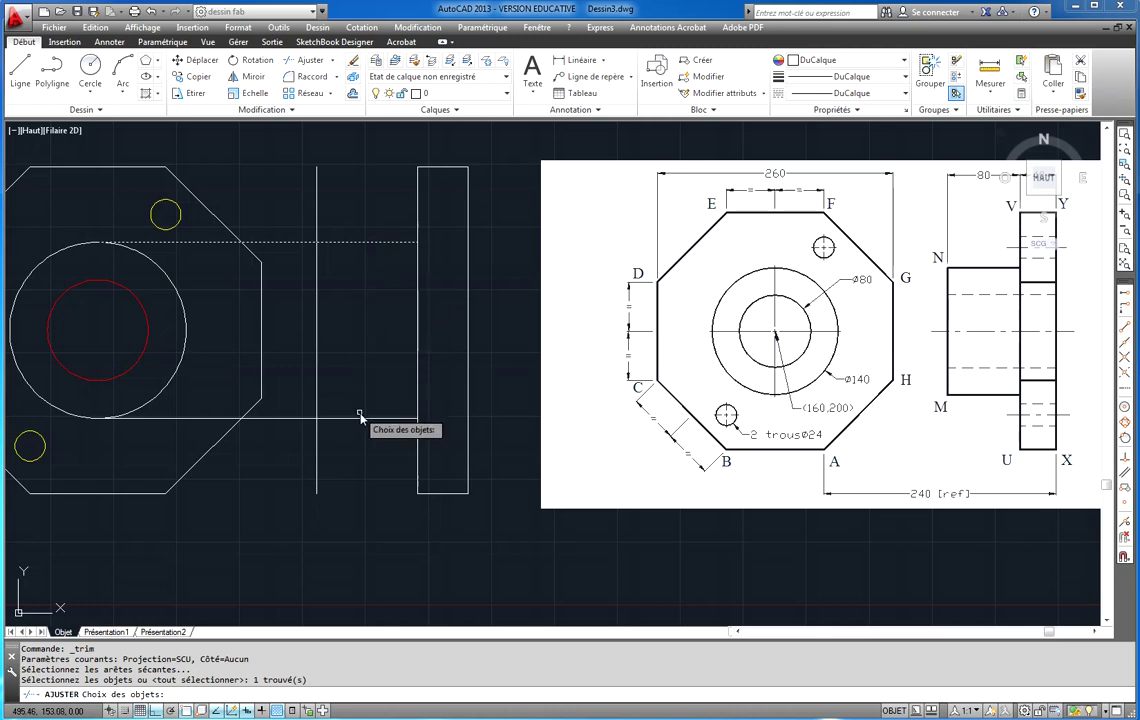
left_click(370, 420)
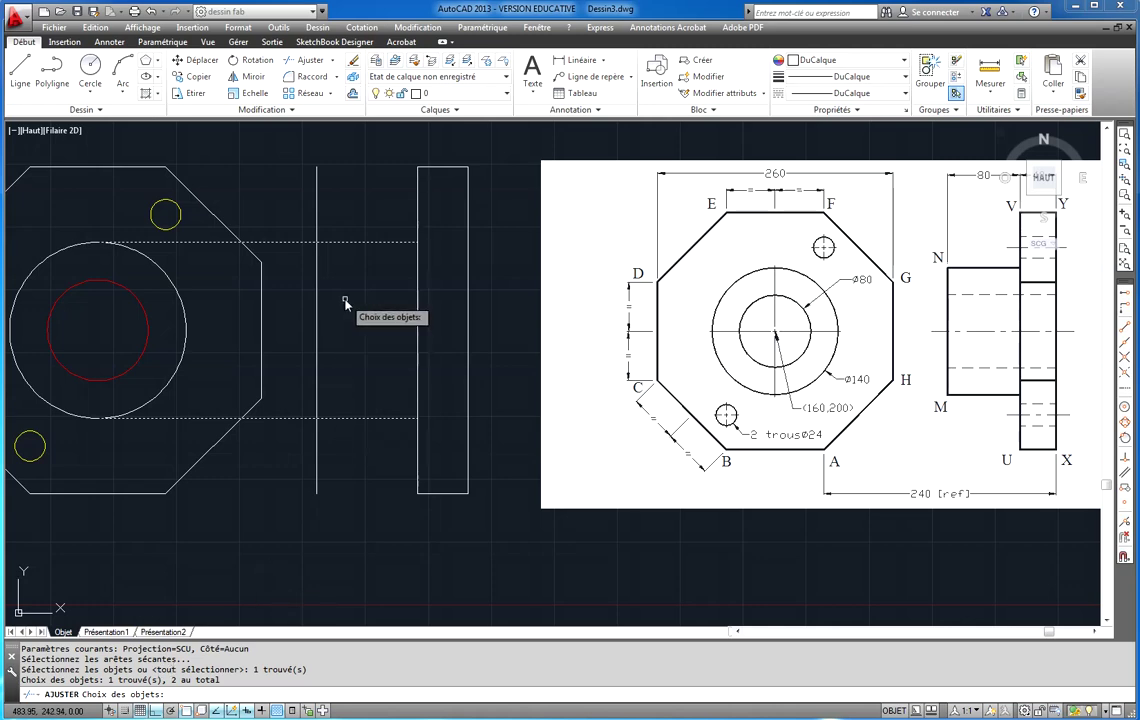
key("Return")
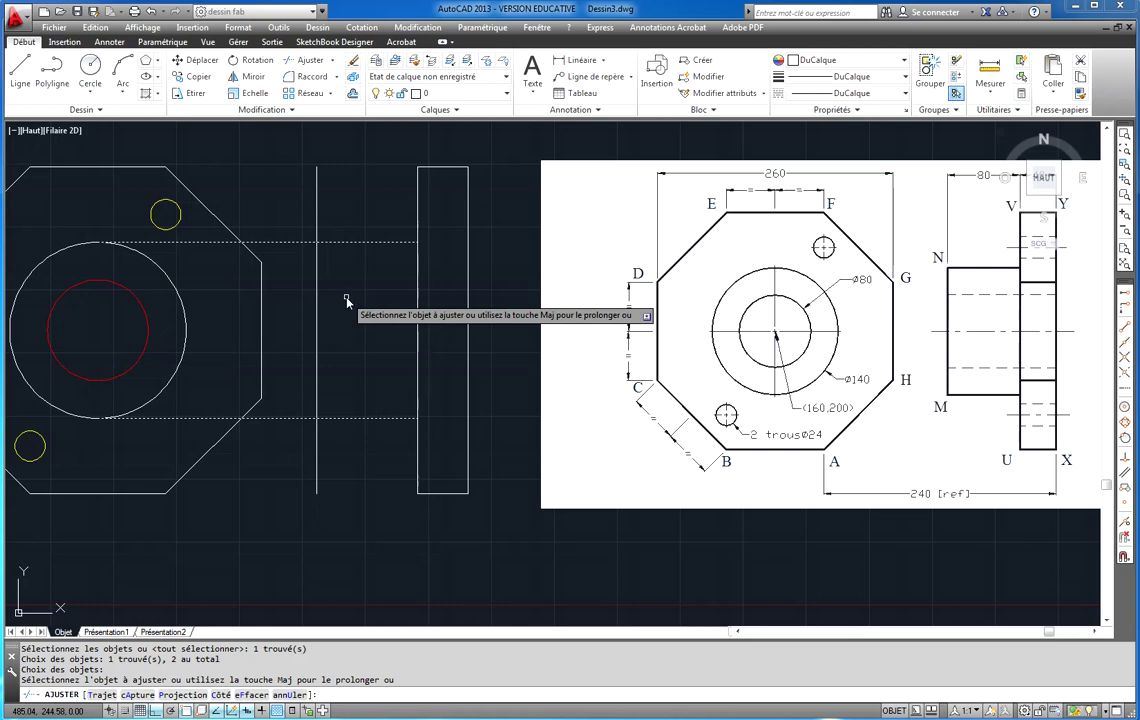
left_click(318, 205)
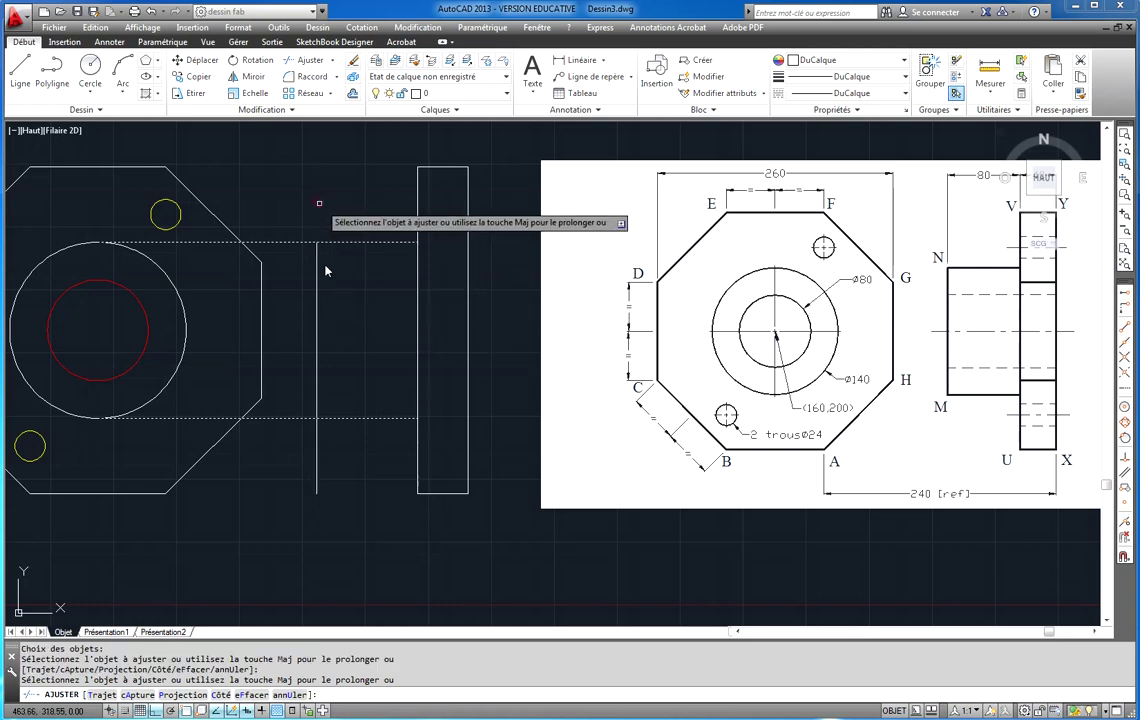
left_click(316, 457)
right_click(303, 456)
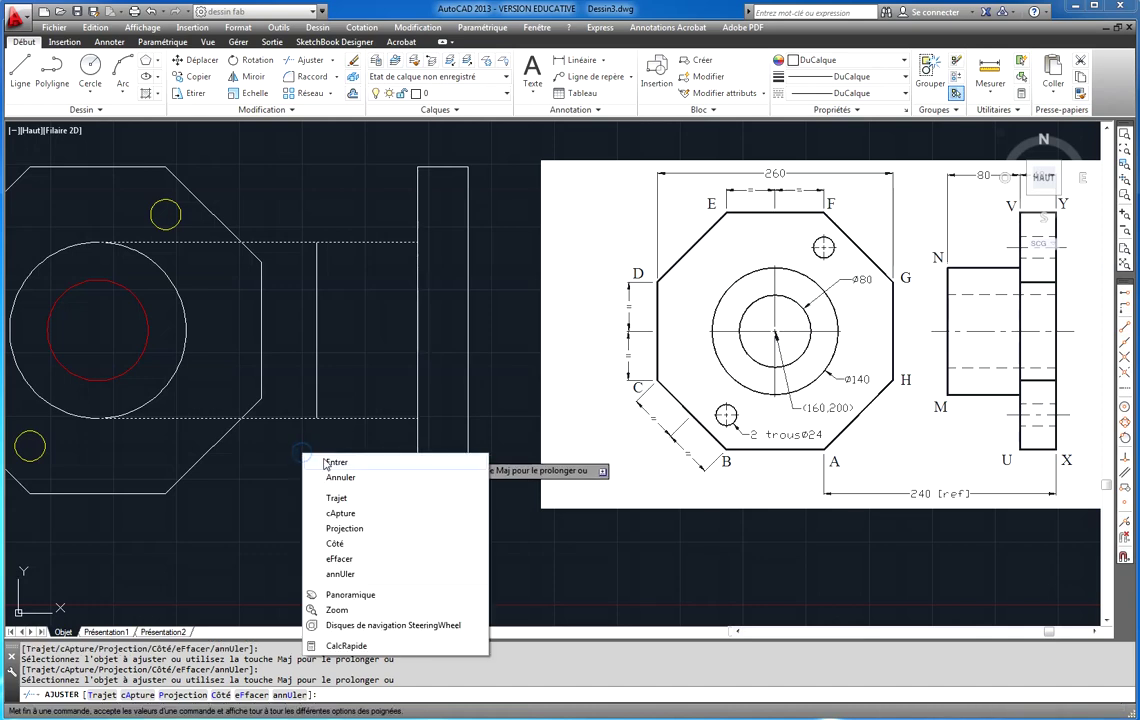
left_click(318, 459)
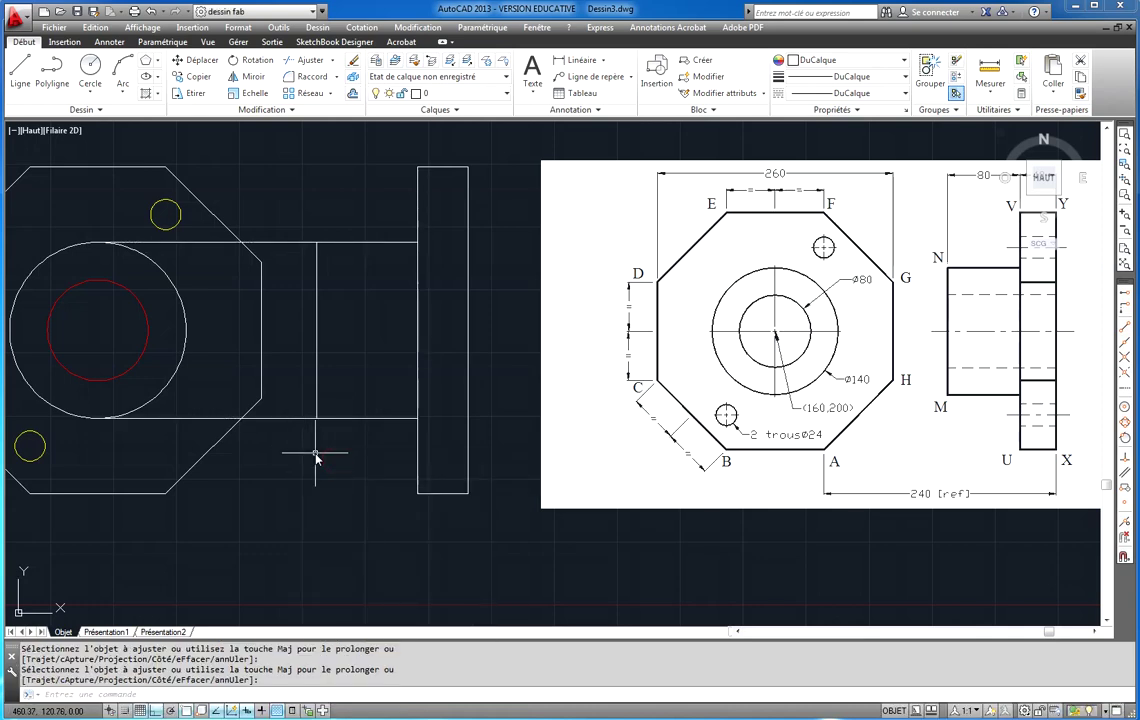
Step: Trim both projection lines on the front view side, using the copied vertical line as the cutting edge
right_click(316, 455)
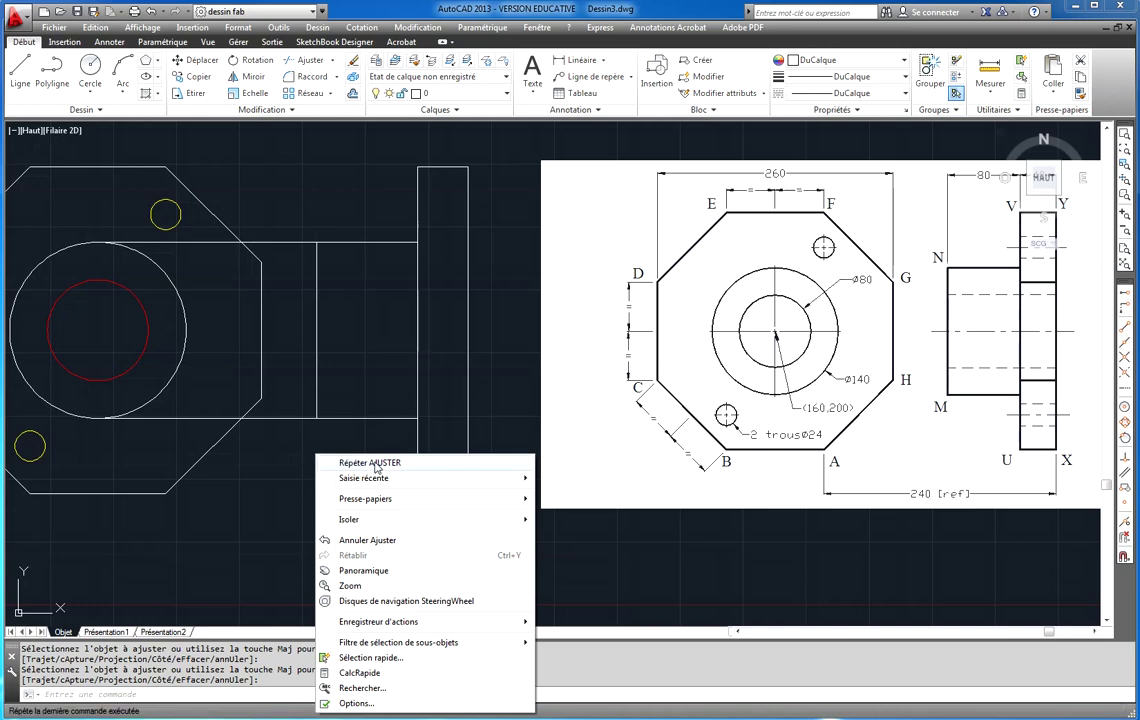
left_click(370, 463)
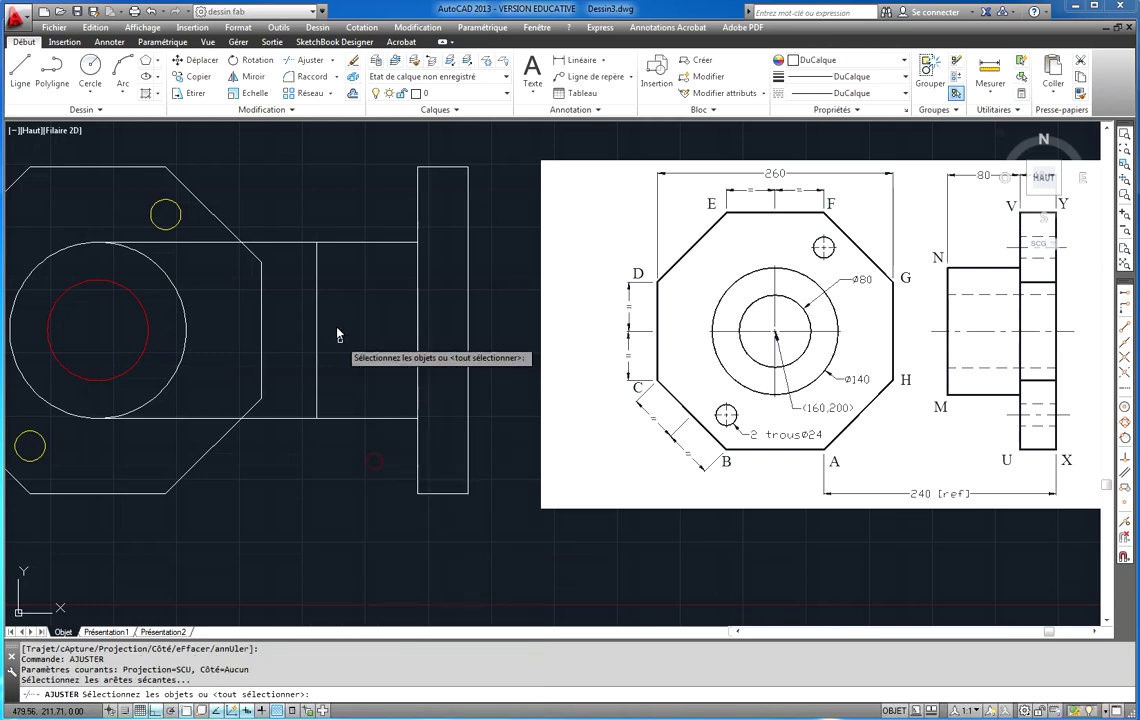
left_click(317, 256)
key("Return")
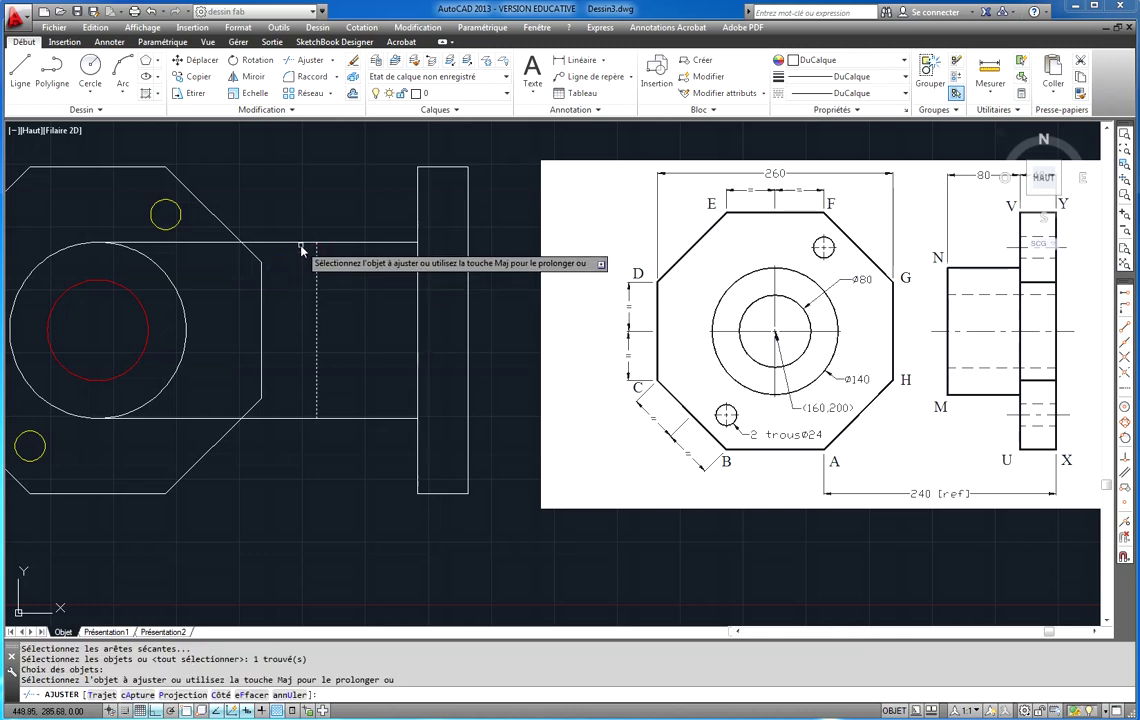
left_click(300, 243)
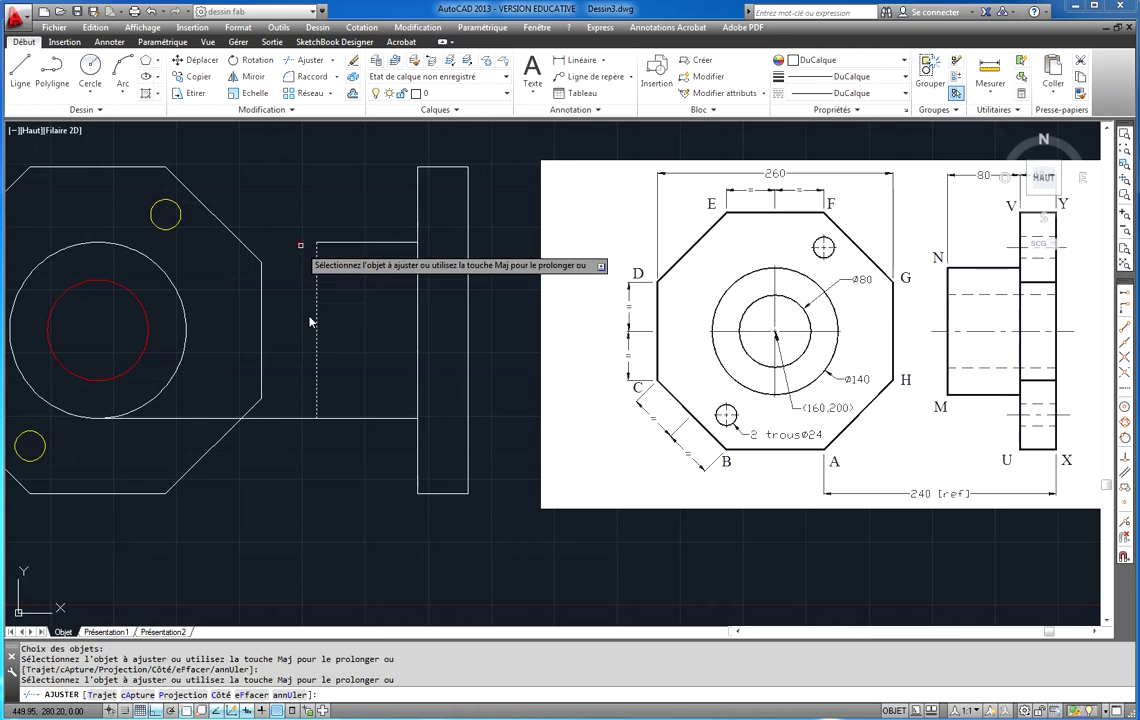
left_click(305, 418)
right_click(325, 475)
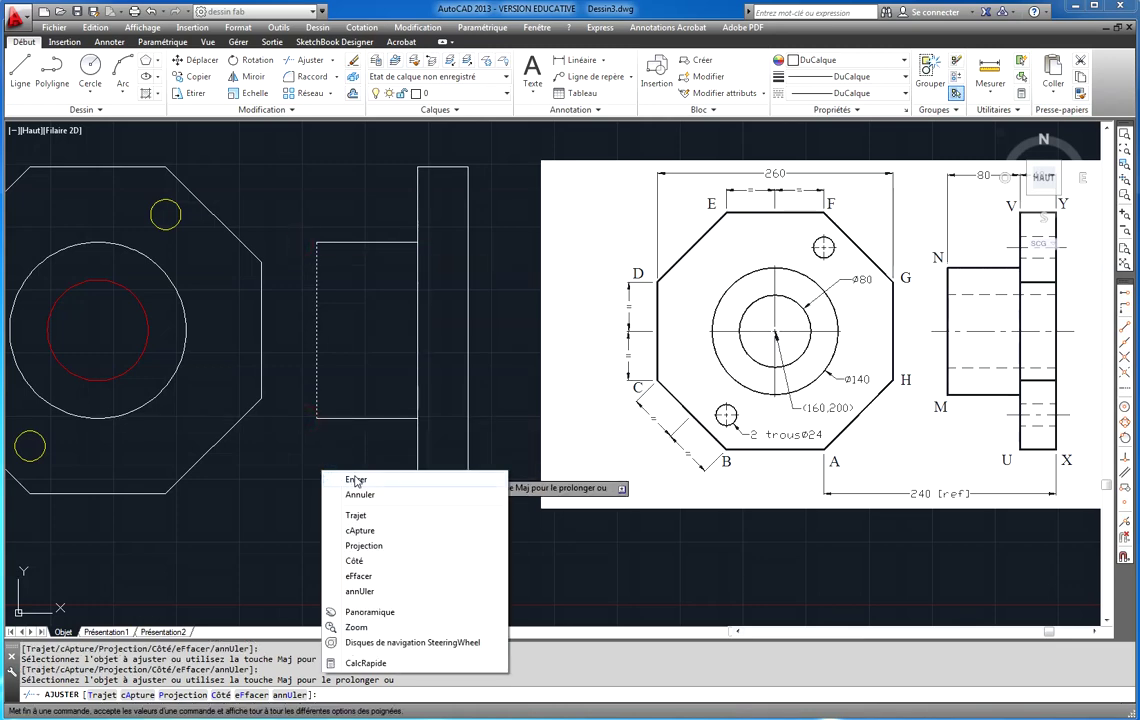
left_click(355, 480)
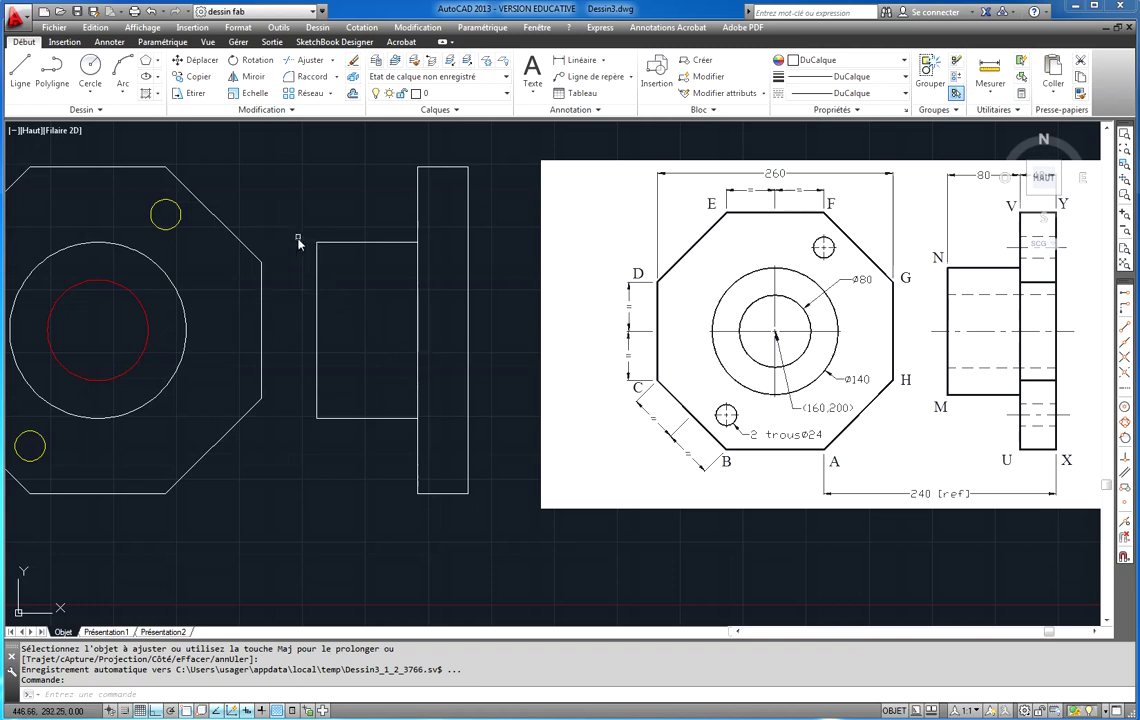
Step: Undo the trims of the projection lines and of the copied vertical line
key("ctrl+z")
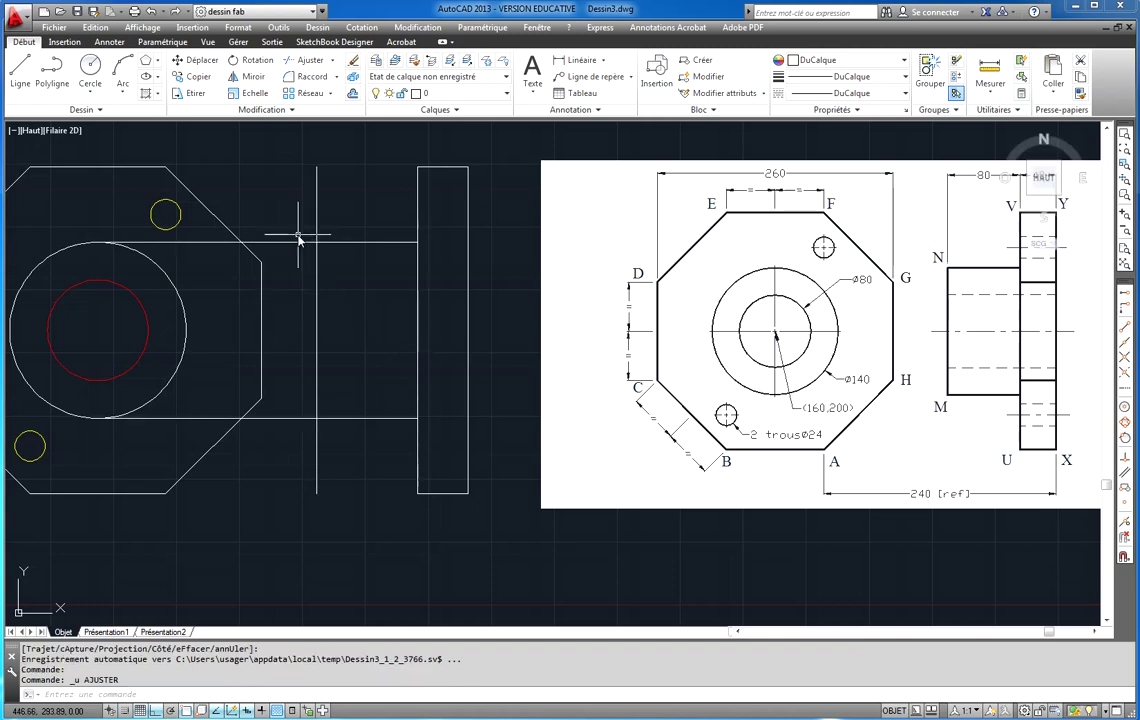
key("ctrl+z")
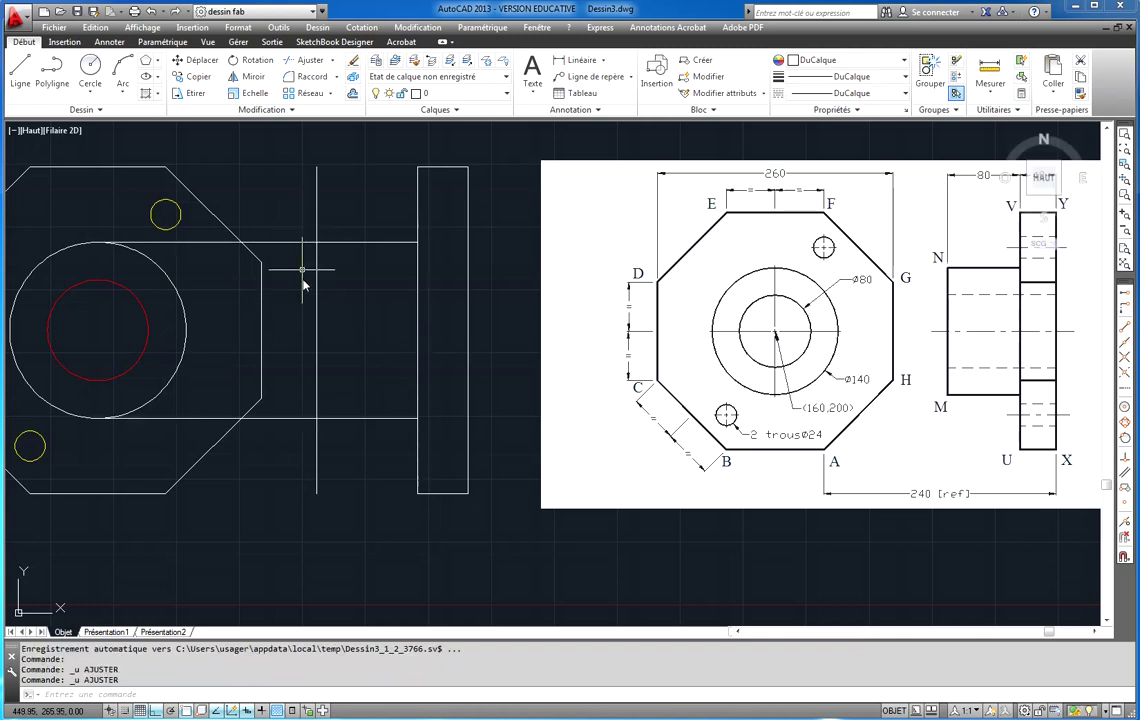
Step: Try a radius 30 fillet between the copied vertical line and the upper projection line, and undo it
left_click(319, 78)
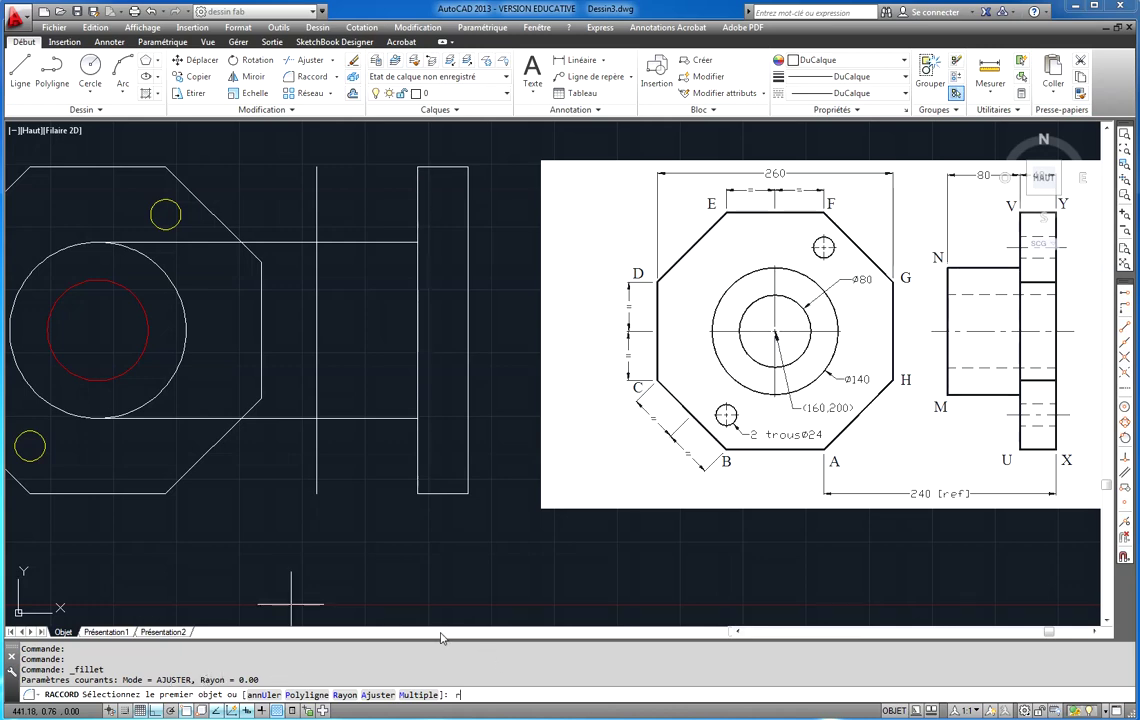
key("Return")
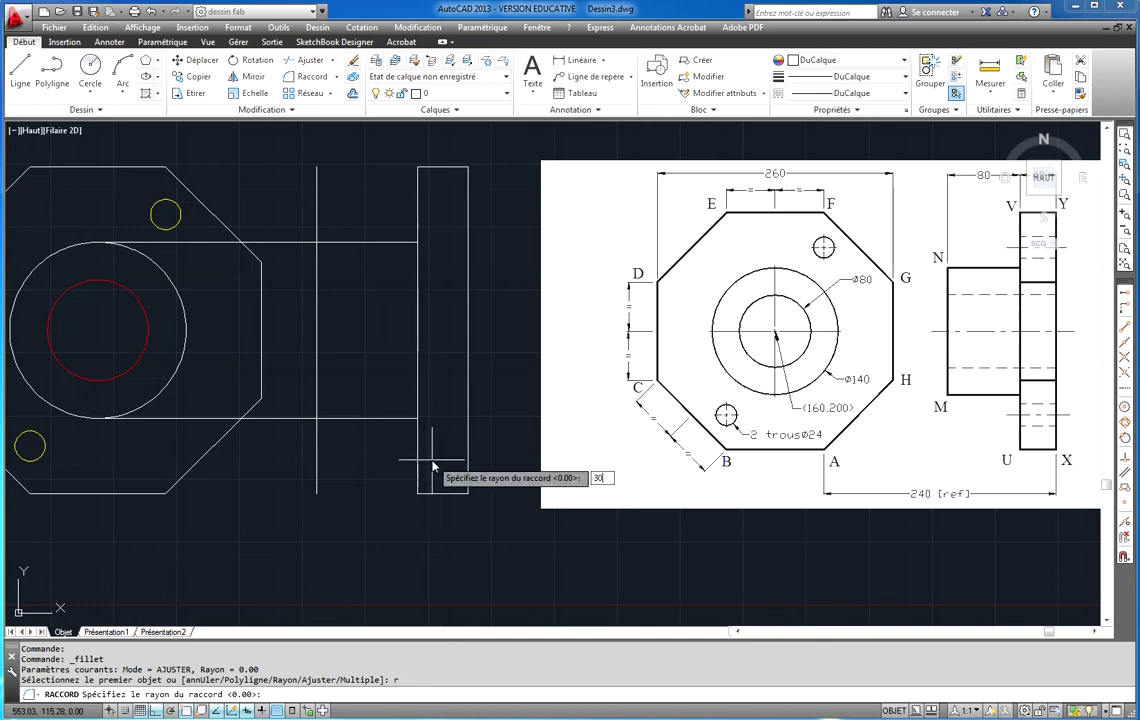
key("Return")
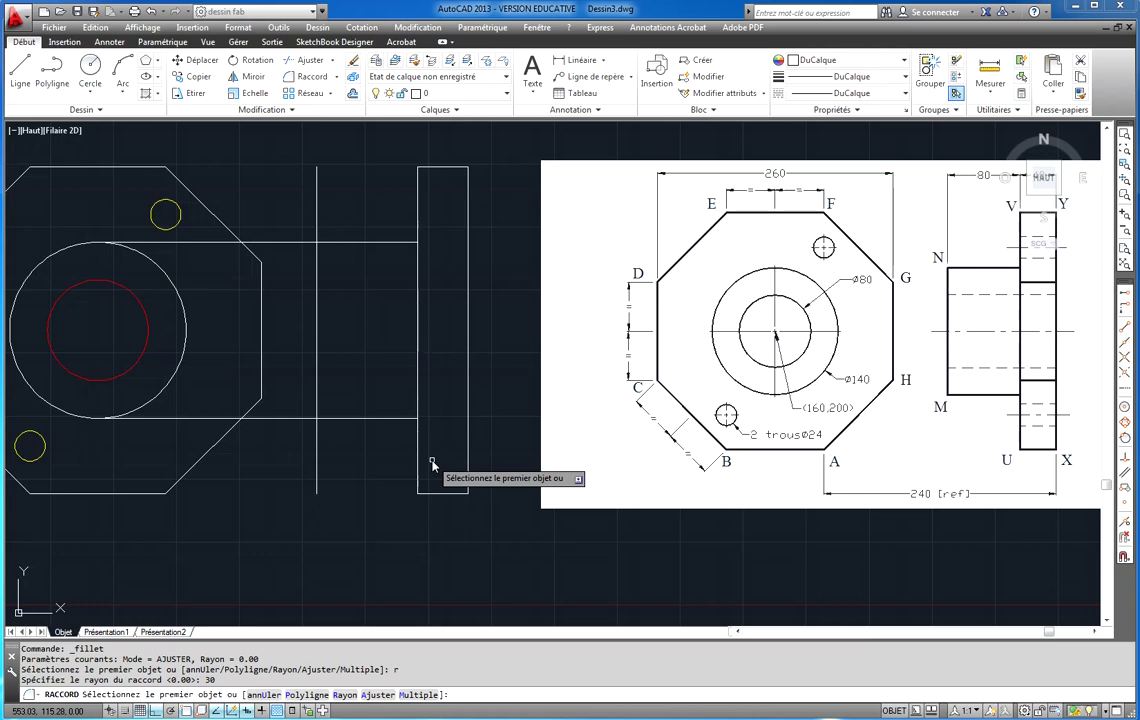
left_click(317, 265)
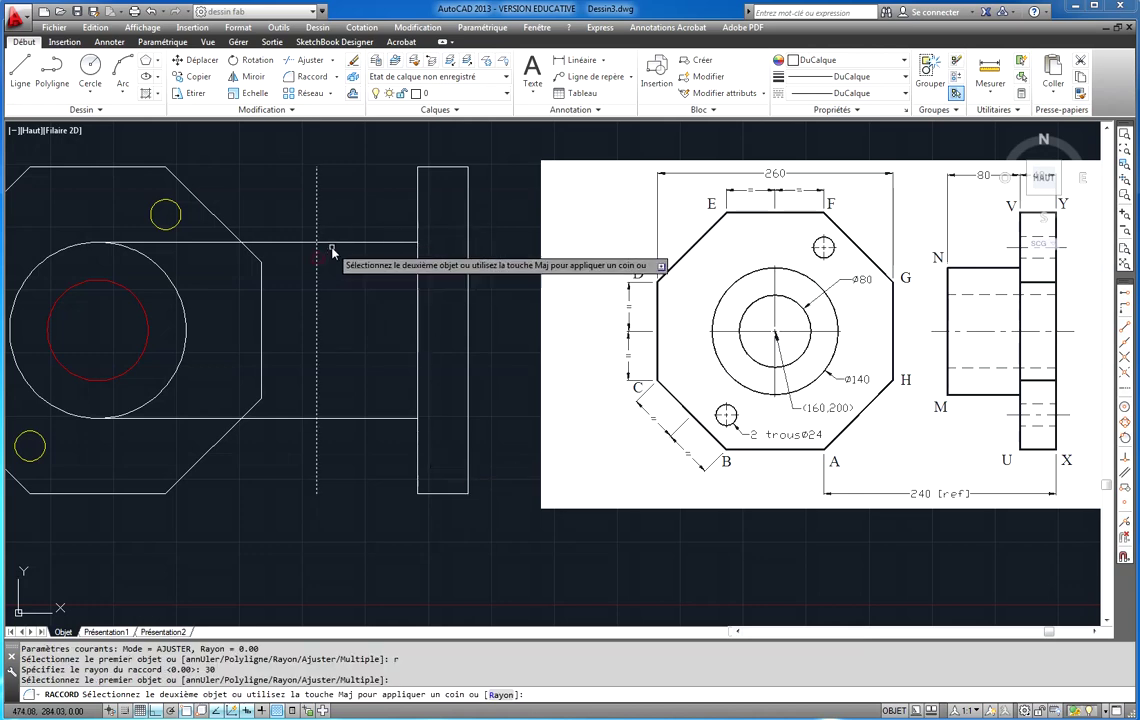
left_click(338, 243)
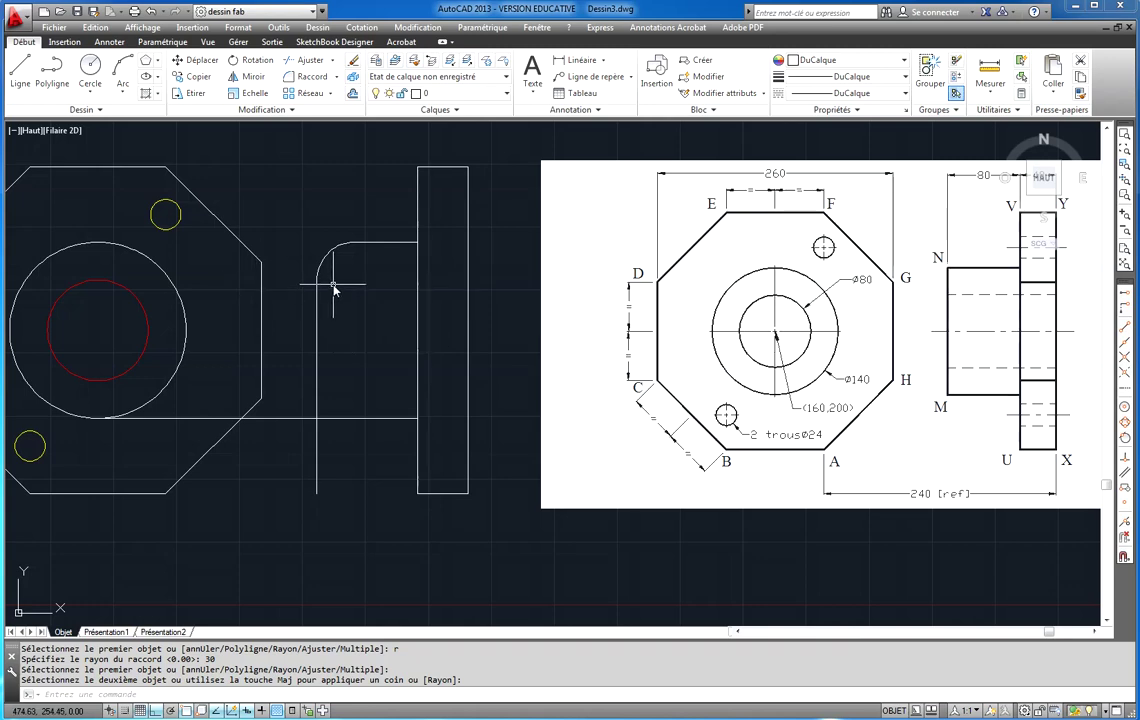
key("ctrl+z")
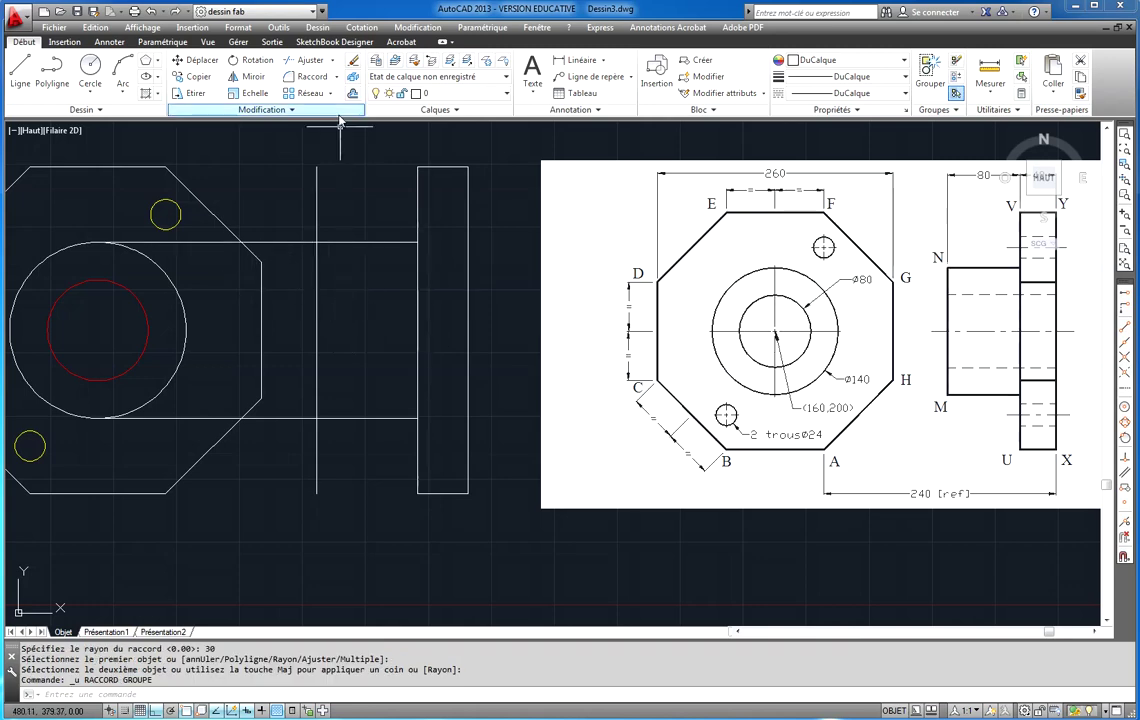
Step: Fillet the copied vertical line and the upper projection line with radius 0 to form the hub's upper left corner
left_click(317, 84)
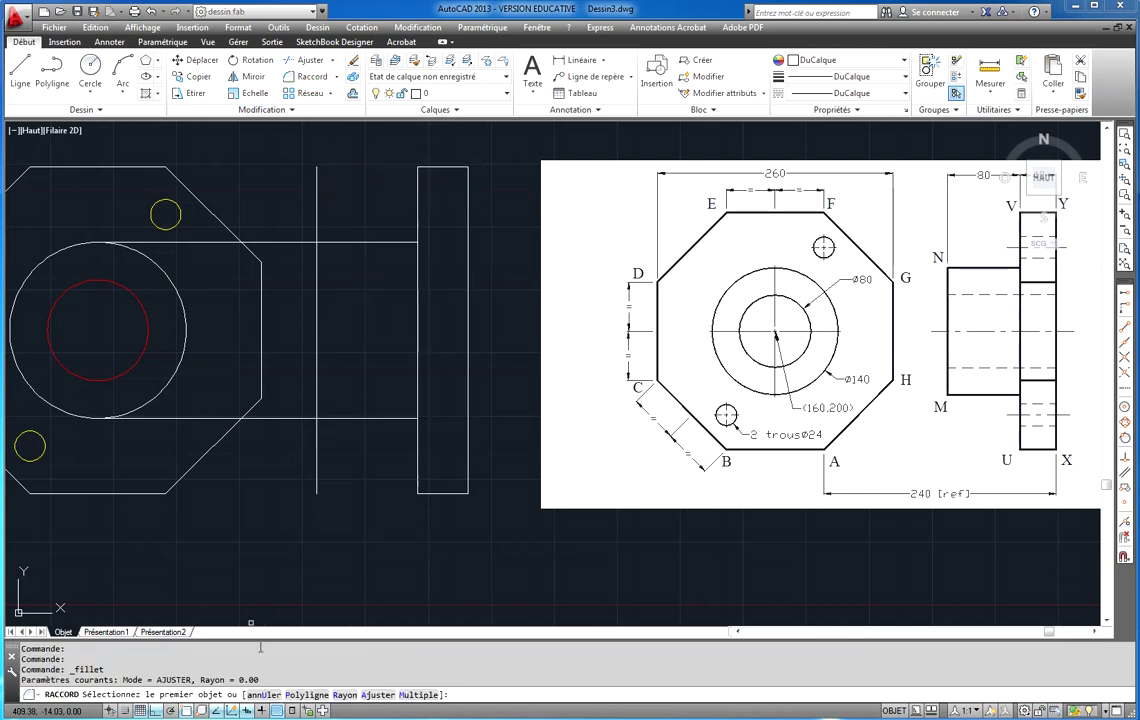
type("r")
key("Return")
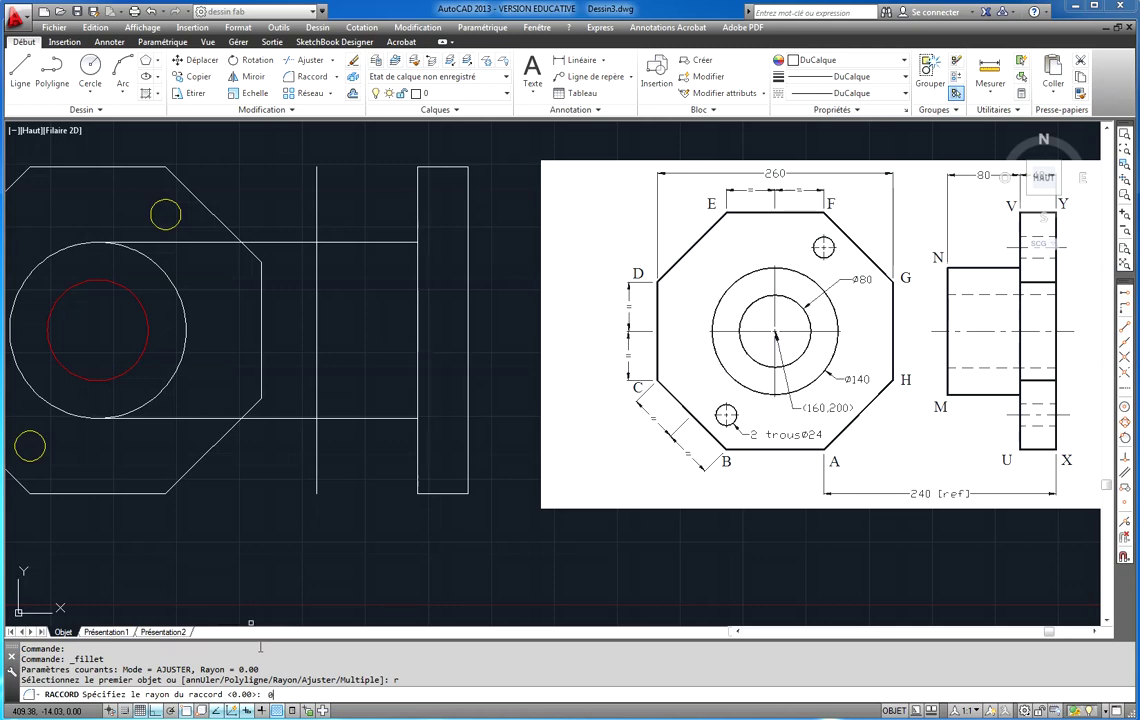
type("0")
key("Return")
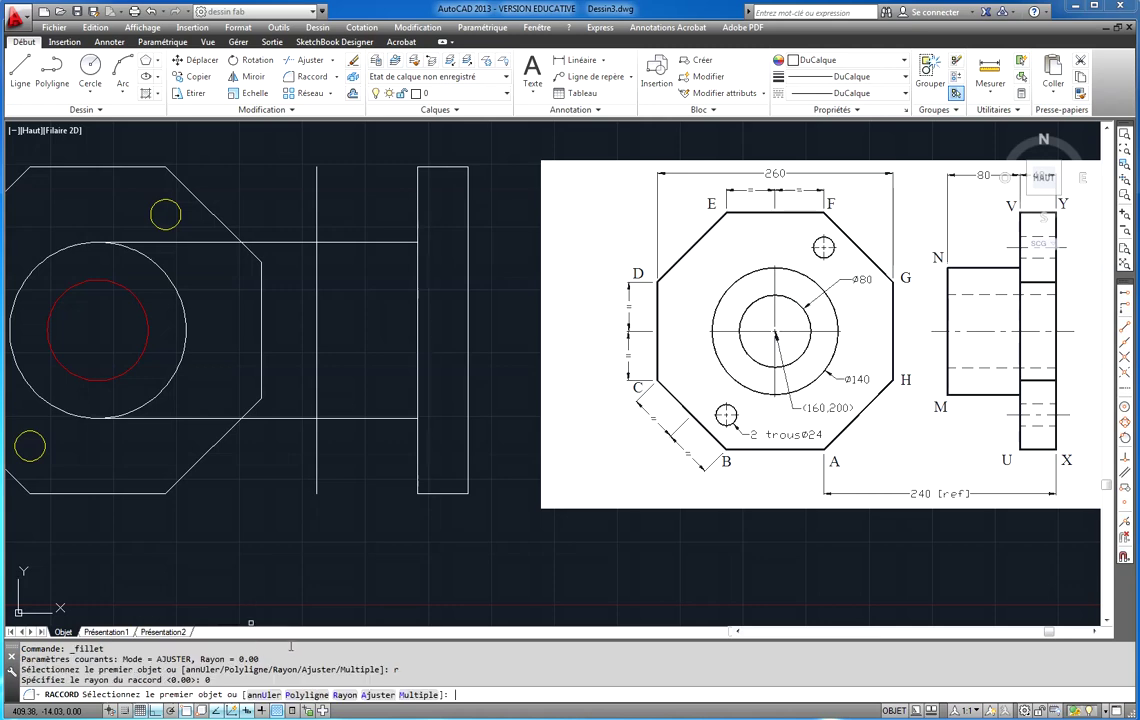
left_click(317, 248)
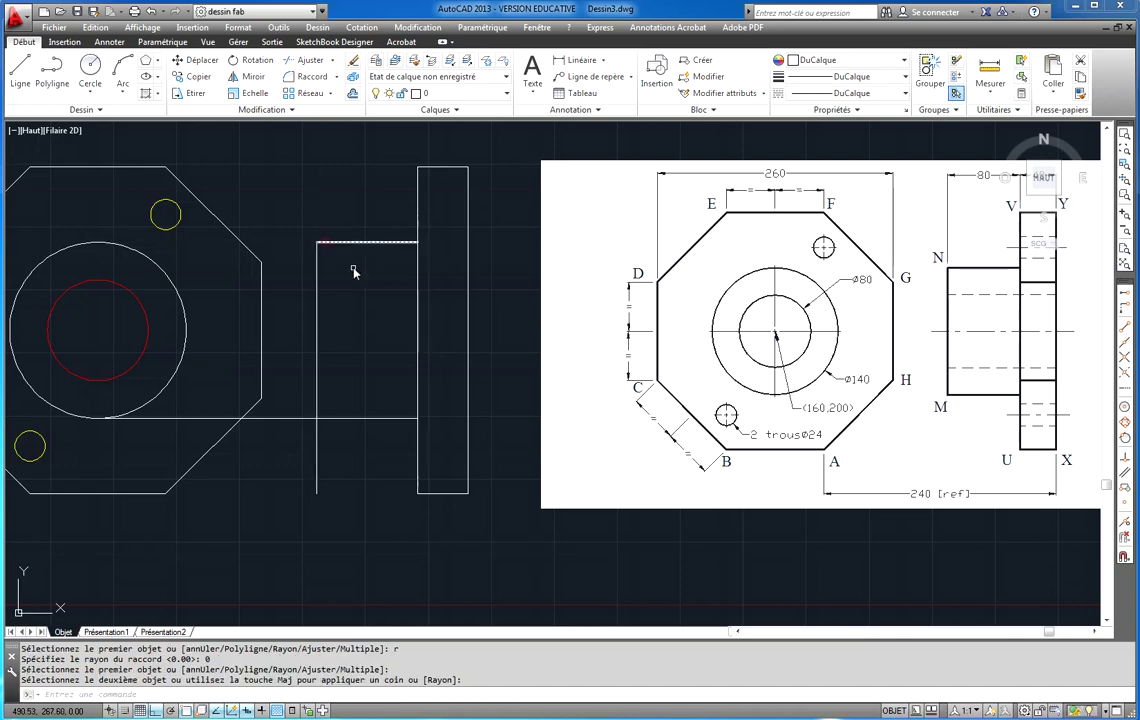
left_click(352, 243)
Step: Fillet the lower projection line and the copied vertical line with radius 0 to close the hub's lower left corner
right_click(349, 287)
left_click(362, 296)
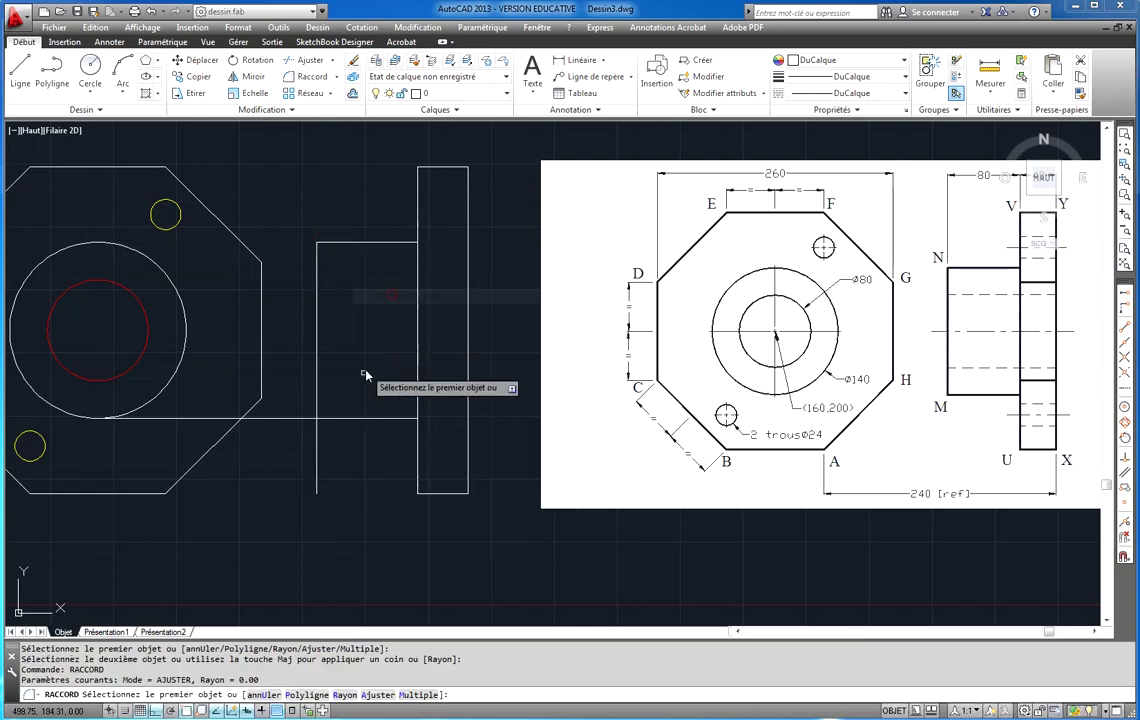
left_click(333, 415)
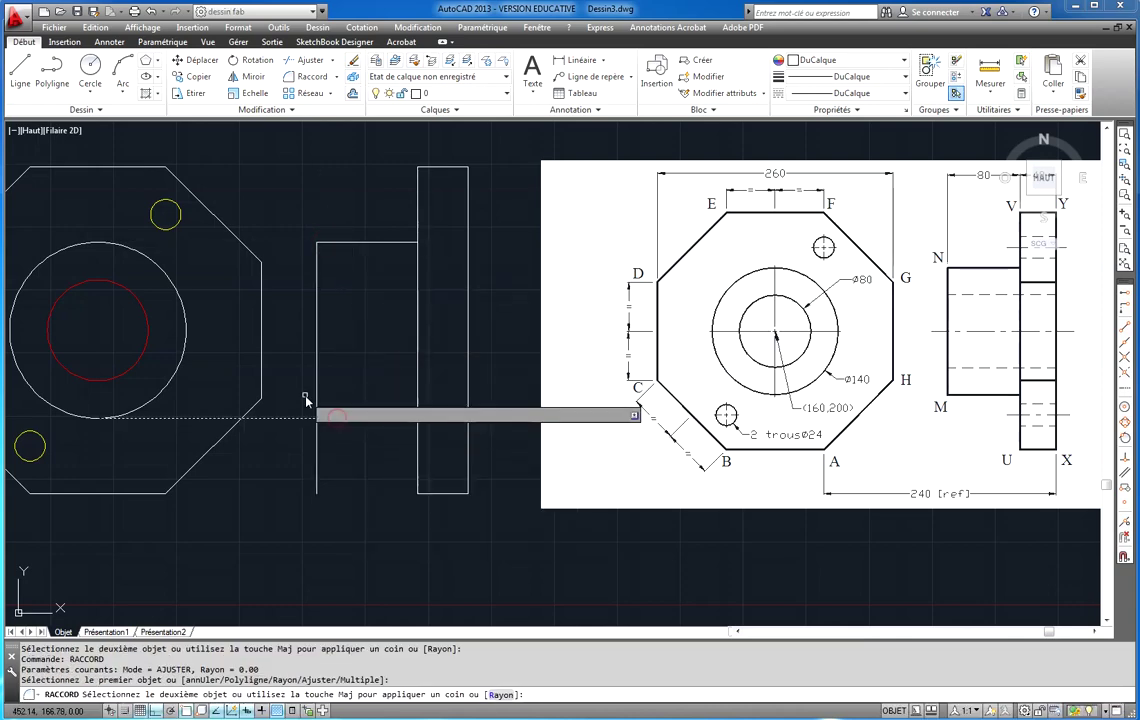
left_click(317, 401)
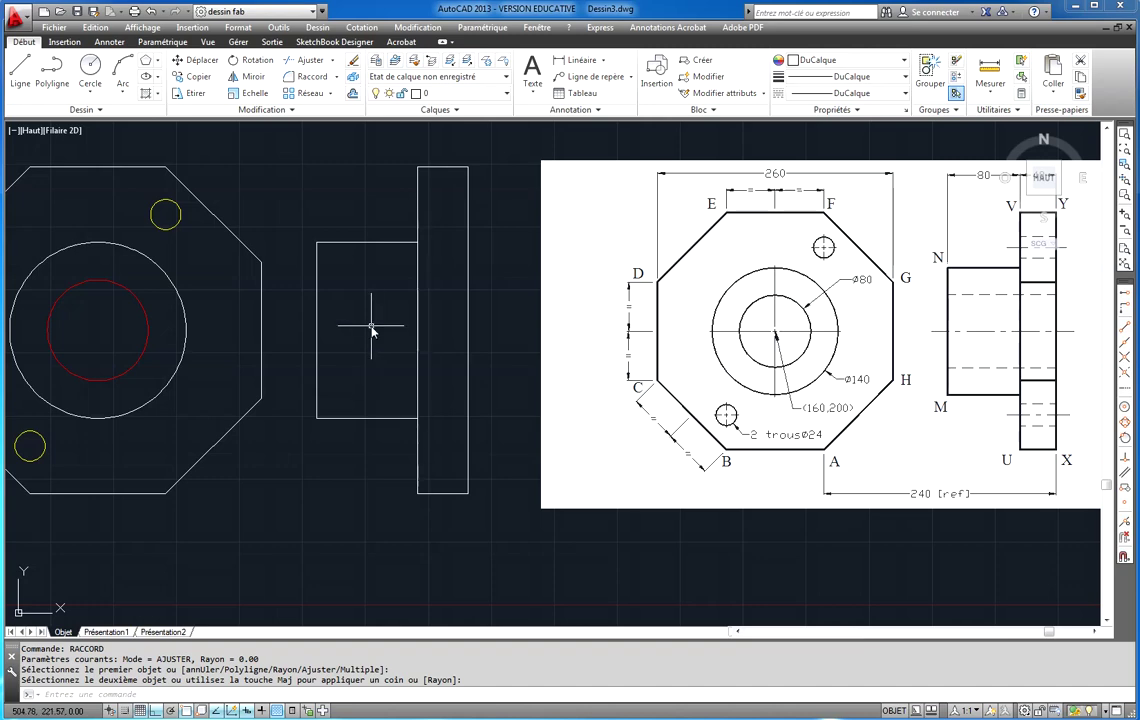
Step: Draw a horizontal line across the side view's flange, level with the octagon's upper right vertex, ending perpendicular to the flange's right edge
middle_click_drag(376, 327, 655, 354)
middle_click_drag(763, 349, 281, 315)
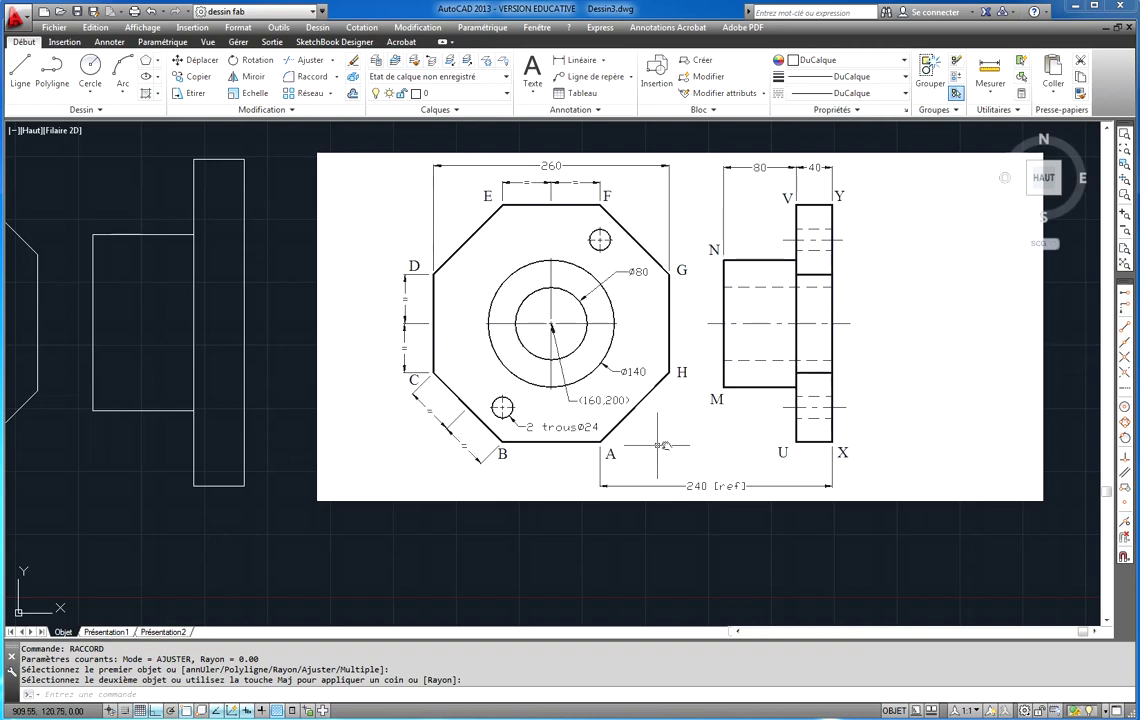
middle_click_drag(656, 444, 1061, 469)
mouse_move(521, 349)
middle_mouse_down()
mouse_move(547, 323)
mouse_move(520, 326)
middle_mouse_up()
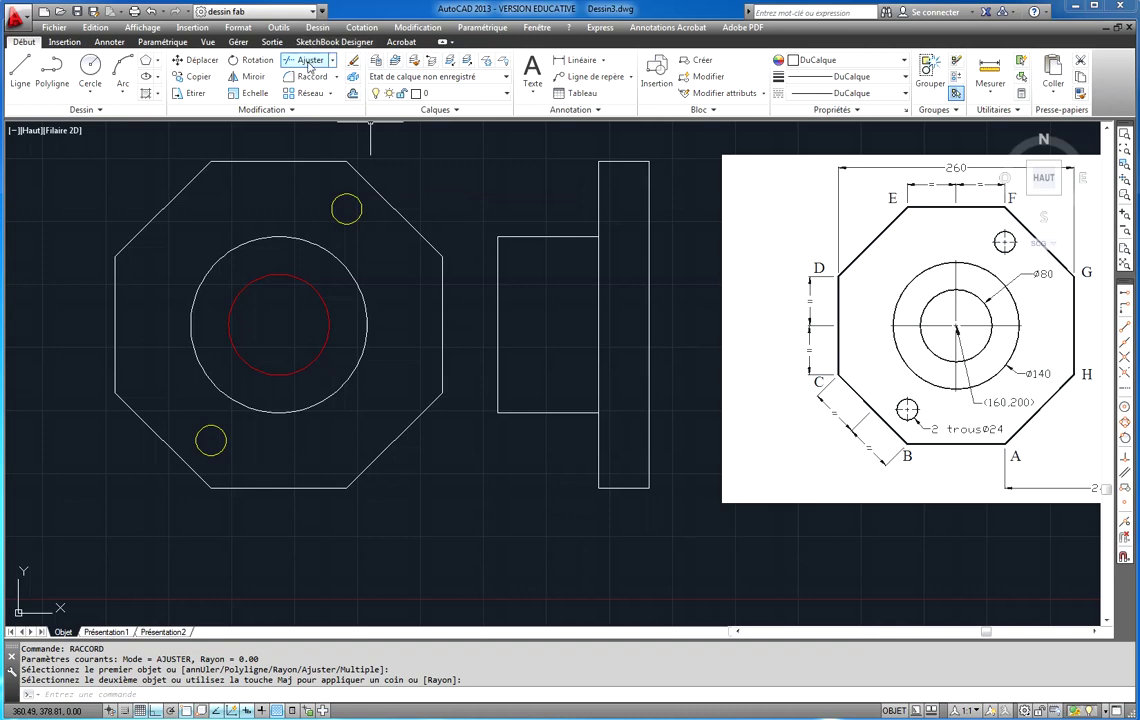
left_click(22, 68)
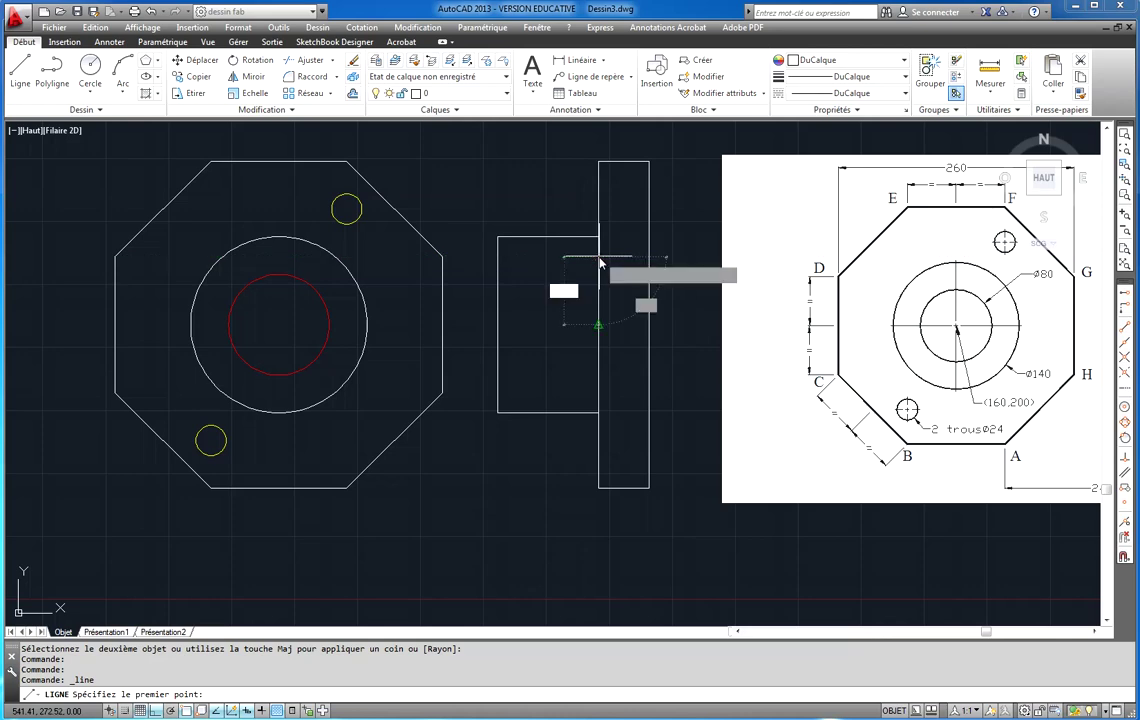
left_click(599, 257)
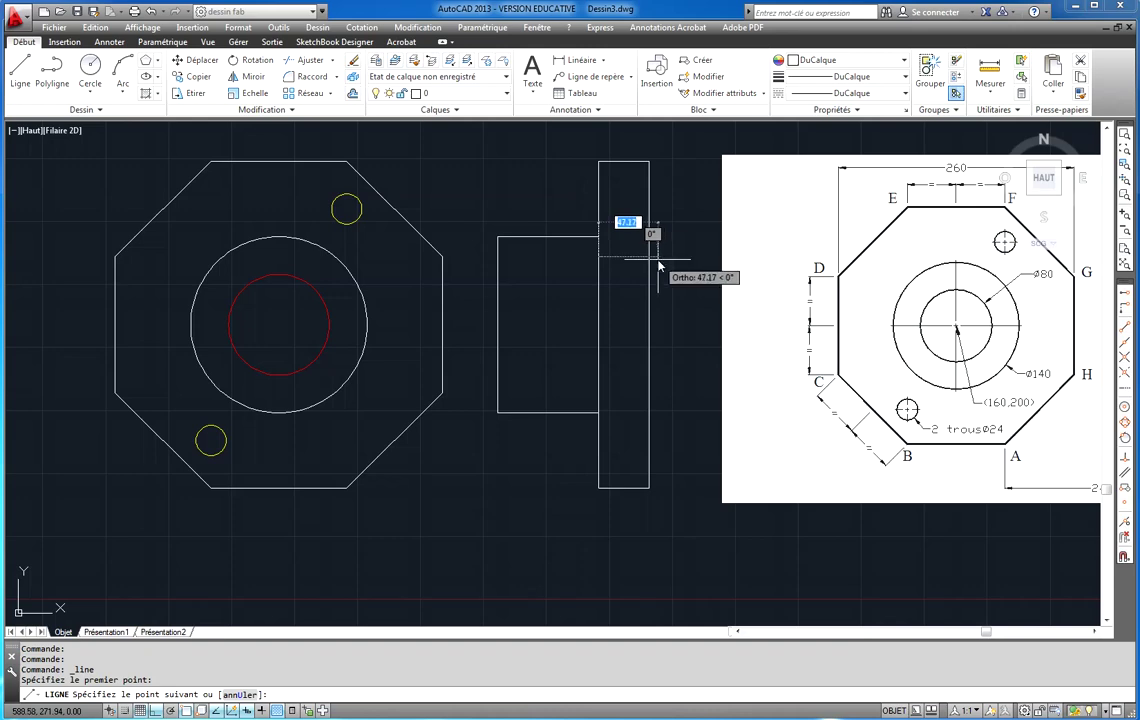
type("p")
key("Return")
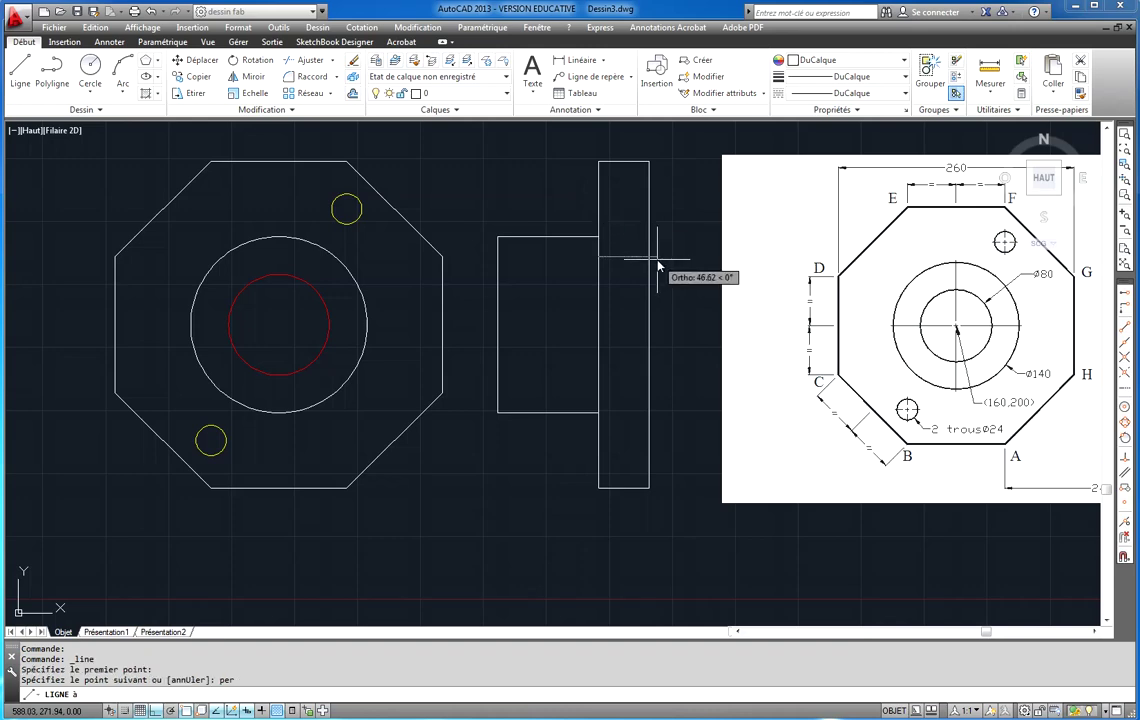
left_click(657, 260)
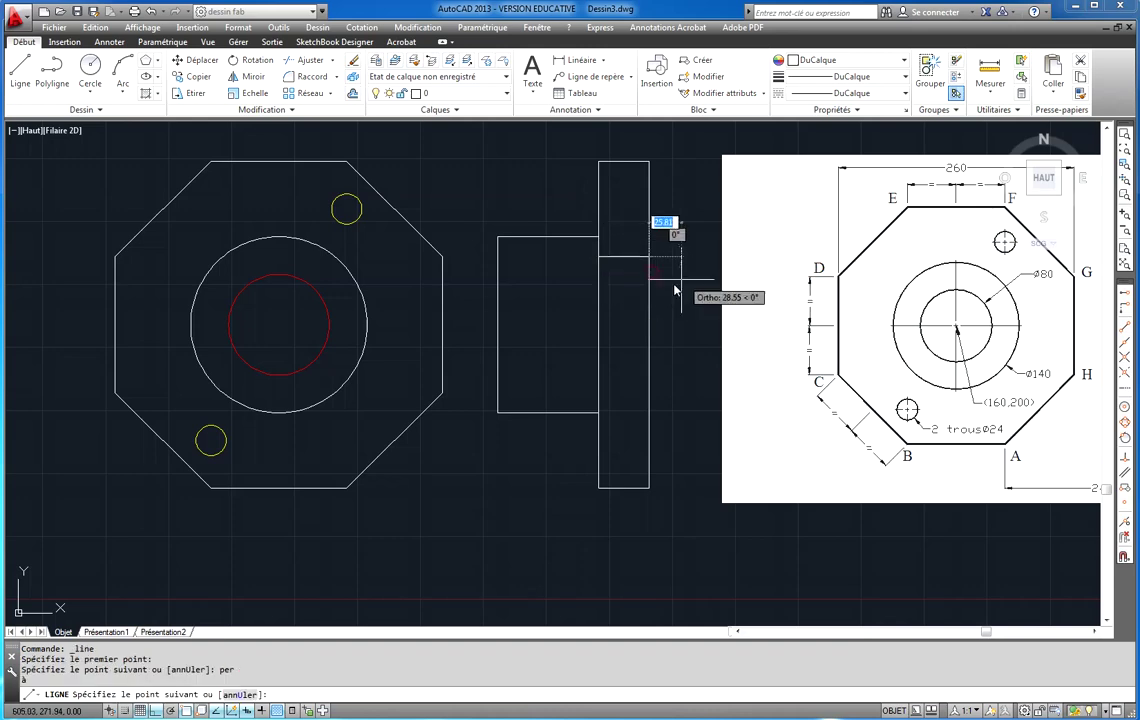
right_click(675, 289)
left_click(692, 294)
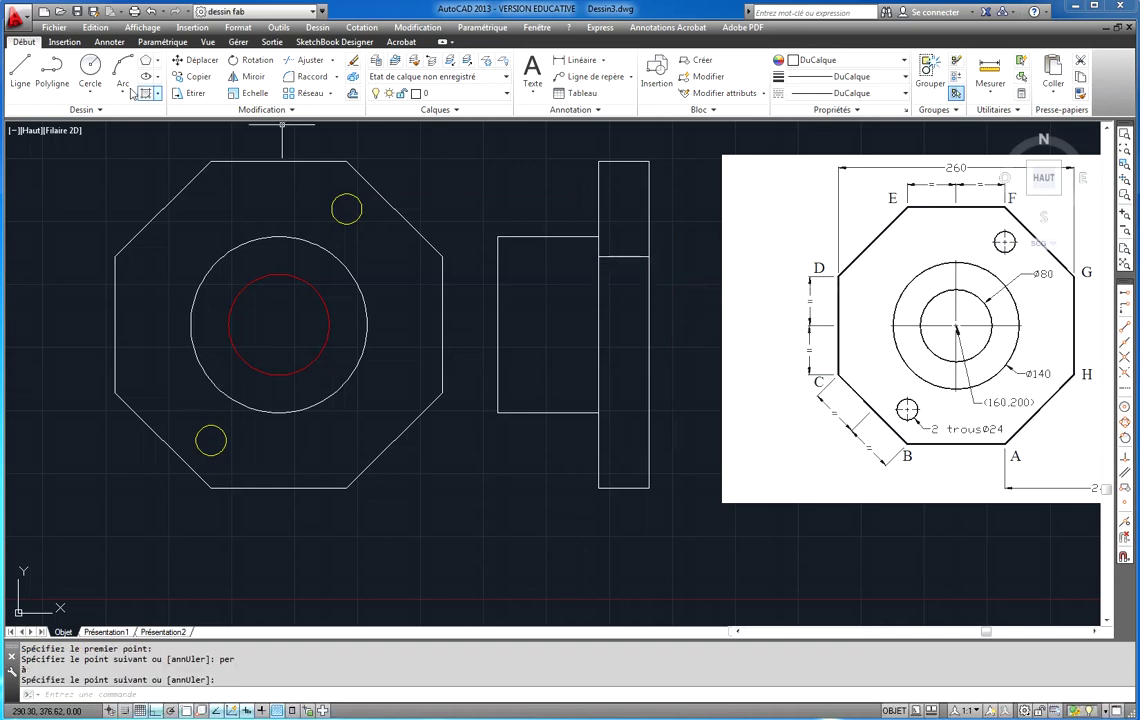
Step: Draw a horizontal projection line from the octagon's lower right vertex to just past the side view's flange
left_click(20, 68)
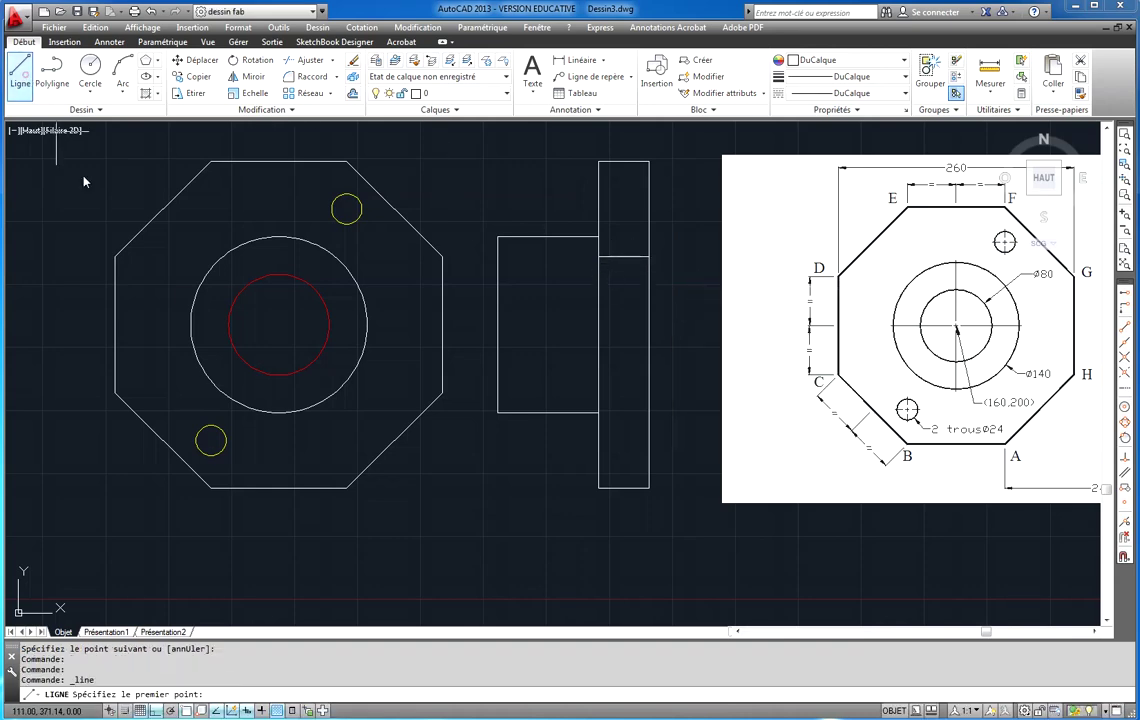
left_click(442, 390)
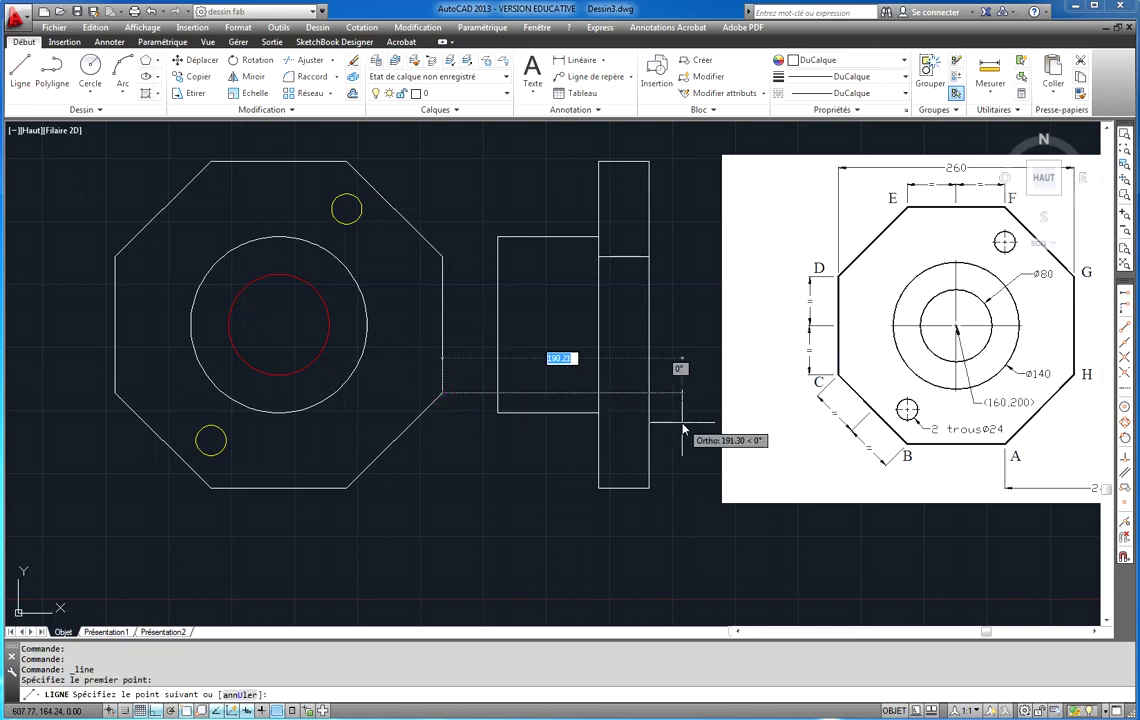
left_click(683, 385)
key("Escape")
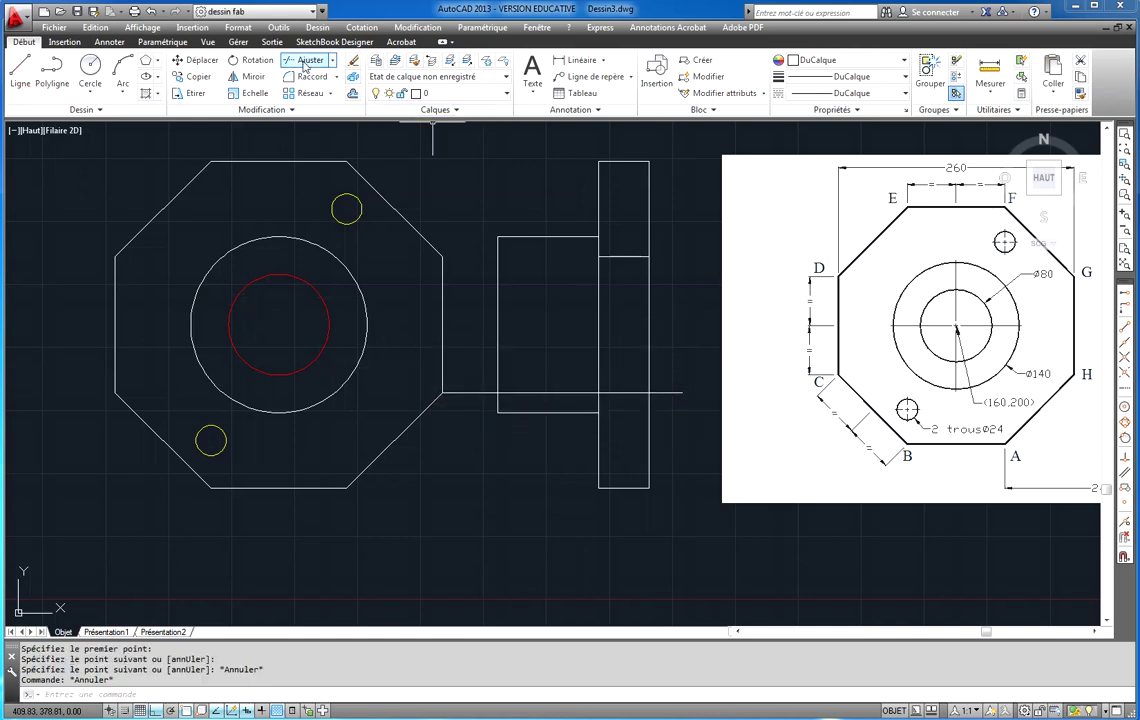
Step: Trim the lower projection line on both sides of the flange, using the flange's two vertical edges as cutting edges
left_click(302, 61)
left_click(667, 327)
left_click(581, 348)
key("Return")
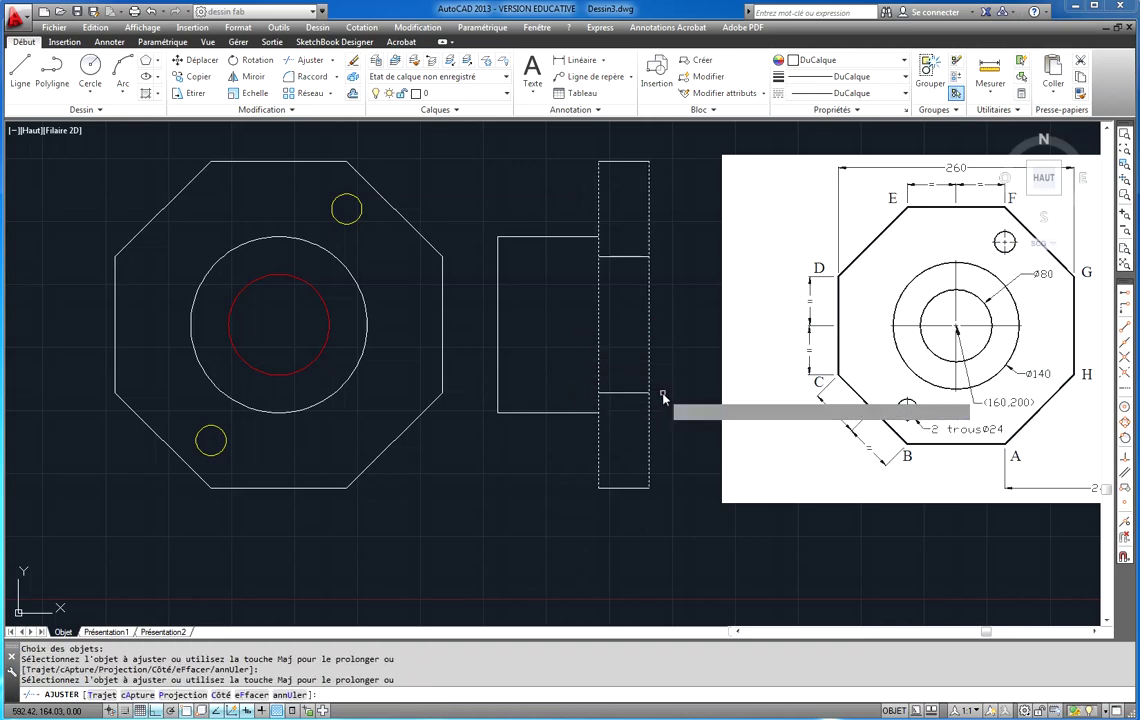
left_click(660, 394)
right_click(629, 367)
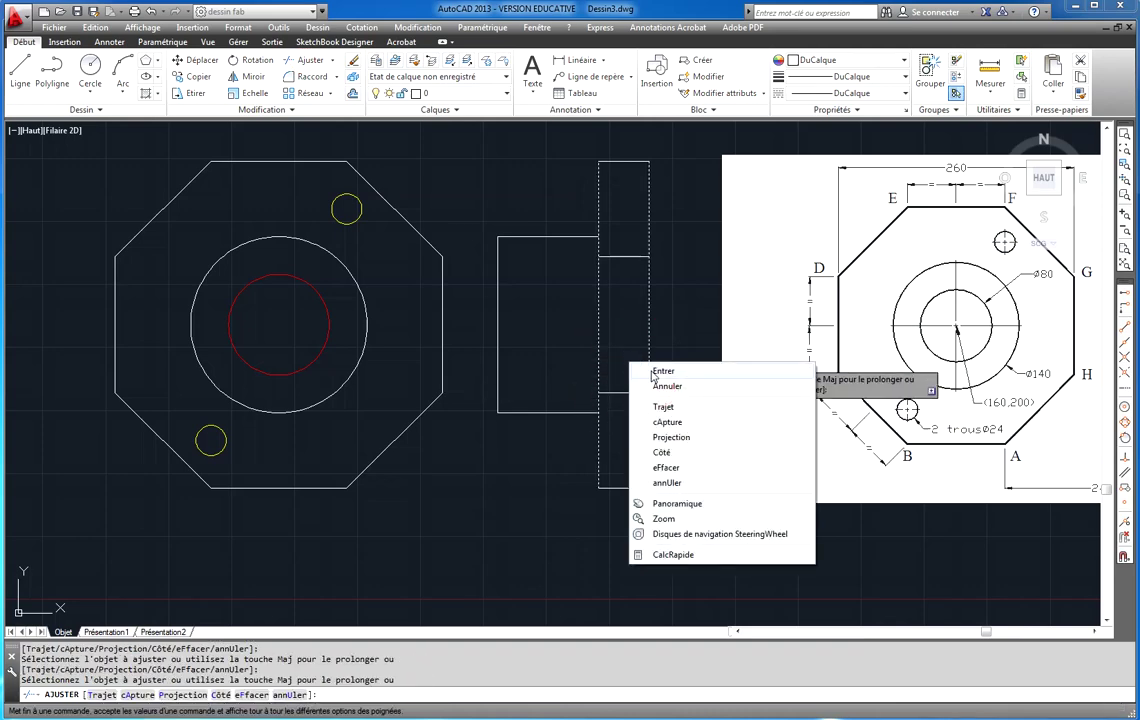
left_click(666, 386)
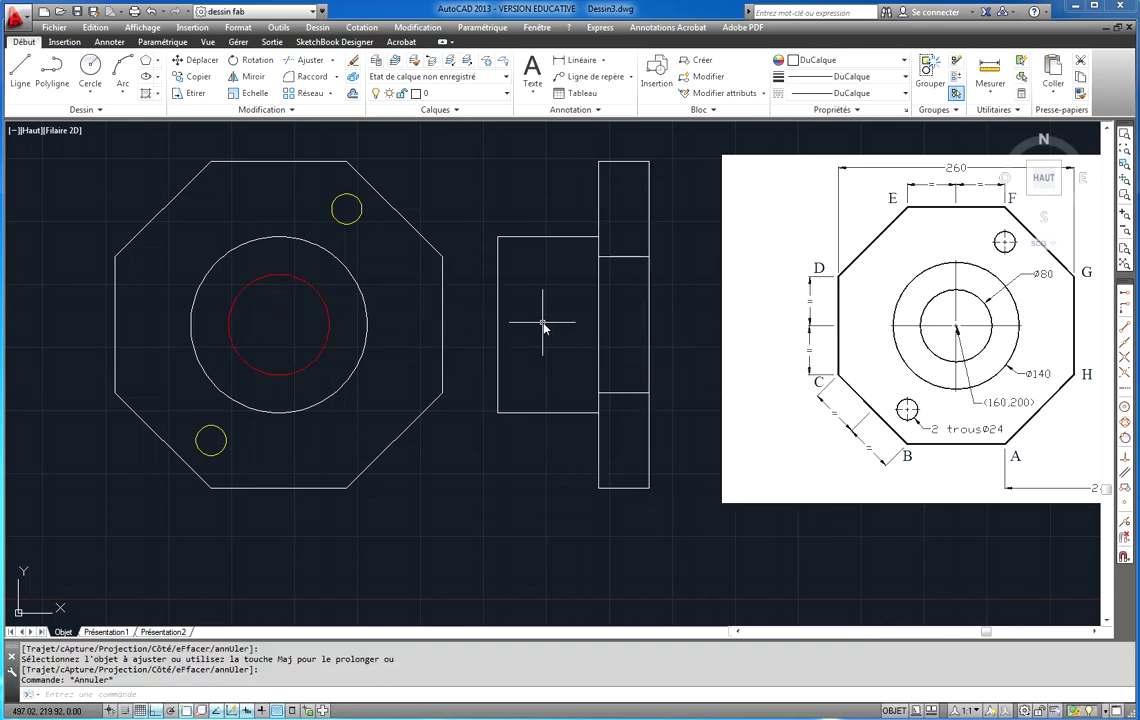
middle_click_drag(426, 324, 415, 324)
middle_click_drag(534, 323, 188, 318)
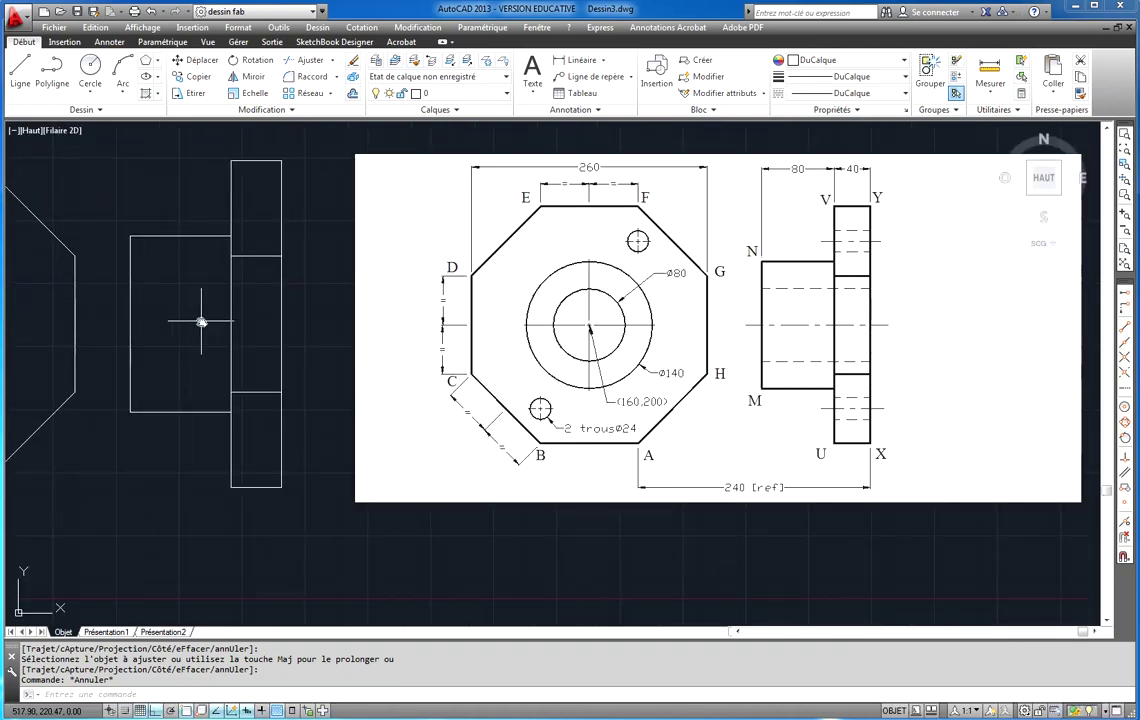
middle_click_drag(201, 322, 593, 331)
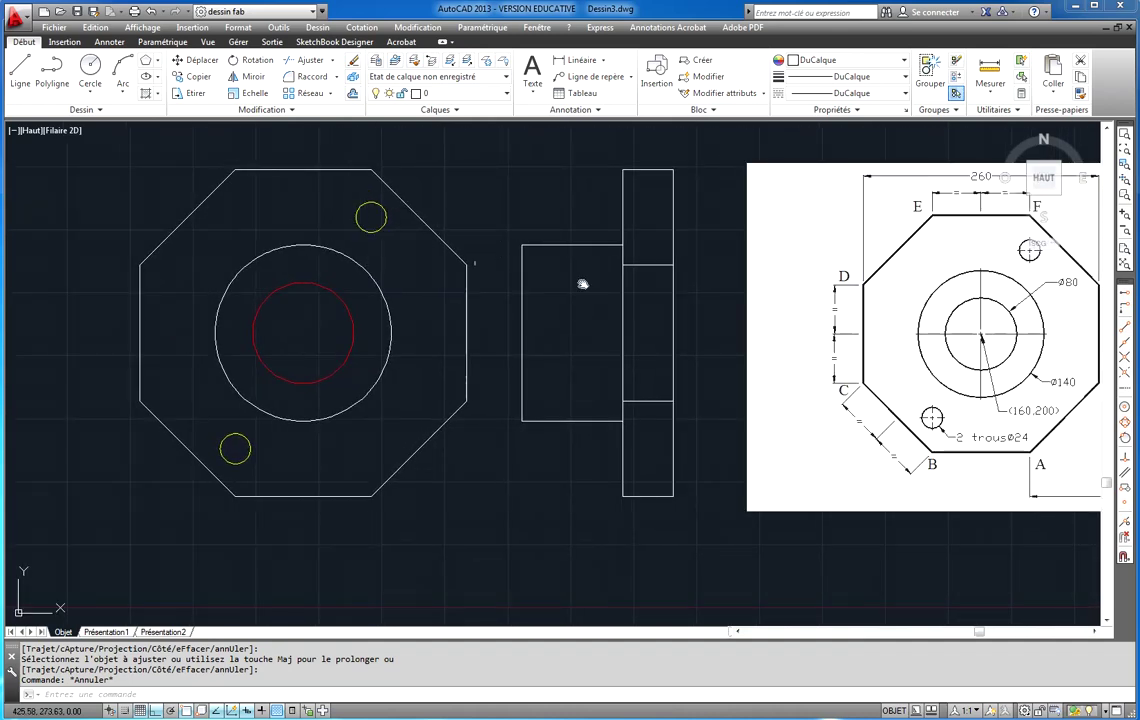
key("Escape")
key("Escape")
key("Escape")
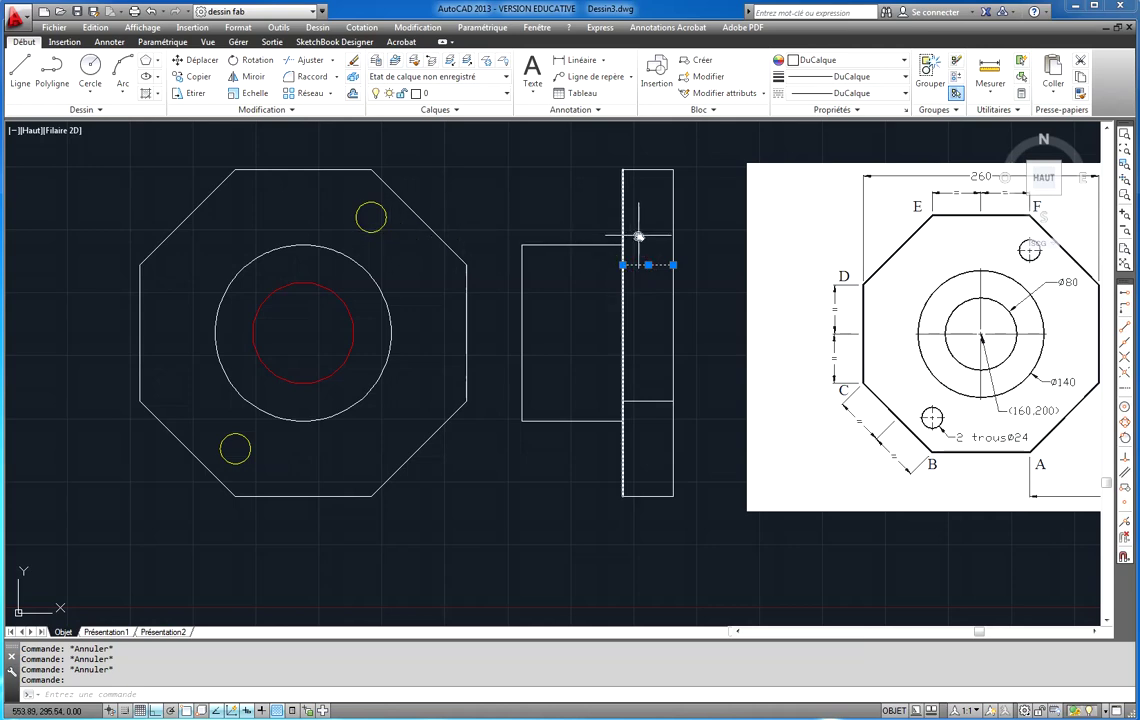
key("Escape")
key("Escape")
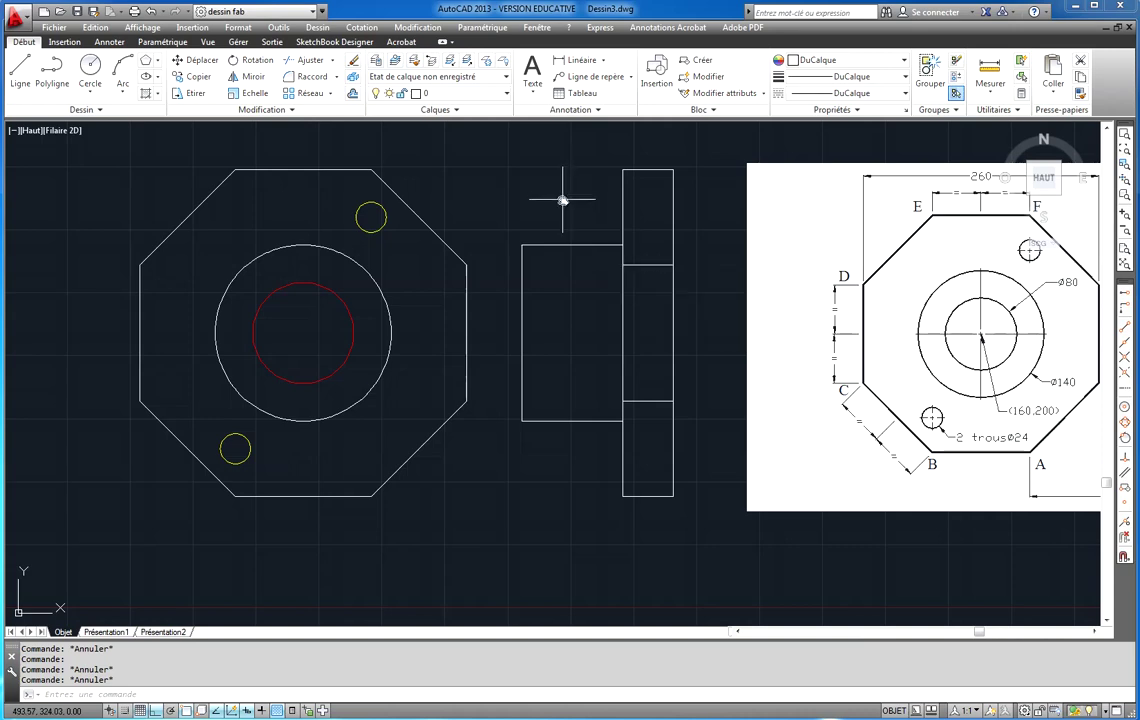
Step: Copy the side view's upper flange line vertically to the level of the upper right hole's bottom quadrant, using a Y point filter
left_click(197, 80)
left_click(653, 265)
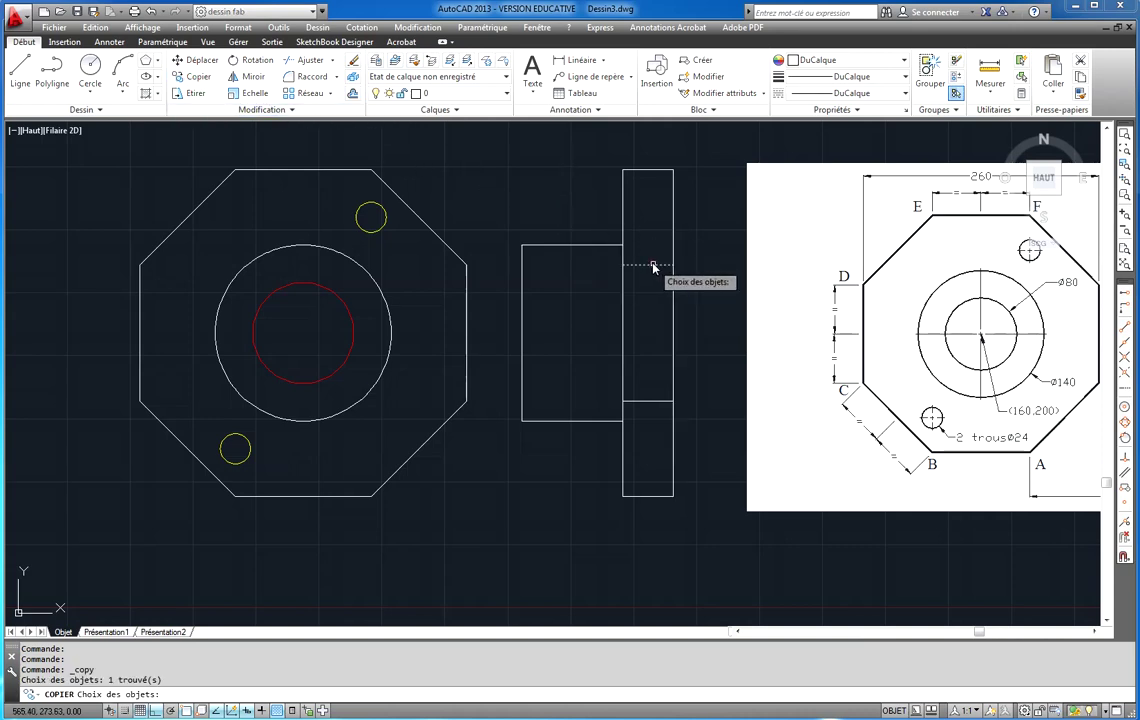
key("Return")
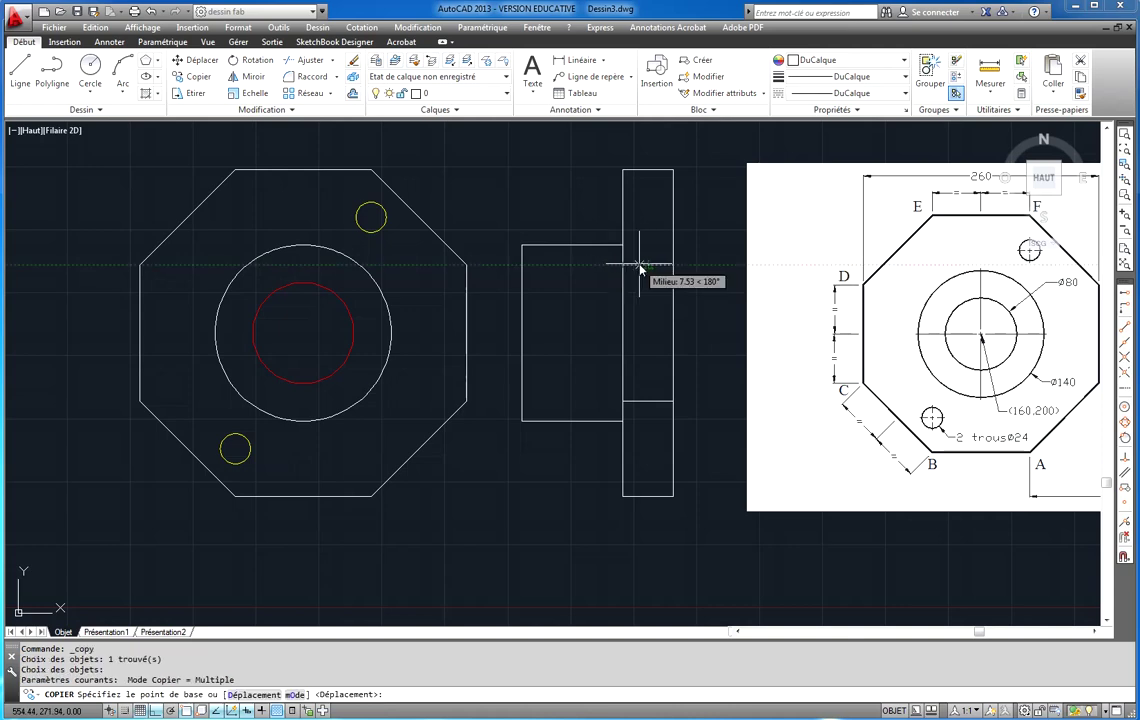
left_click(623, 264)
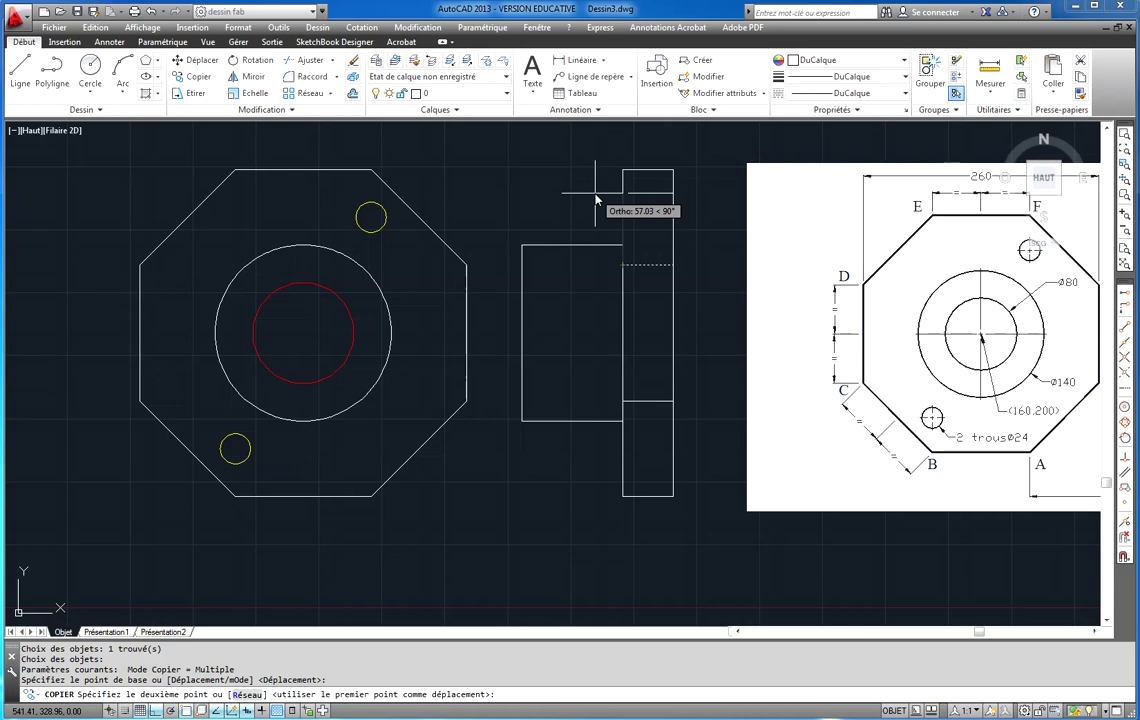
type(".y")
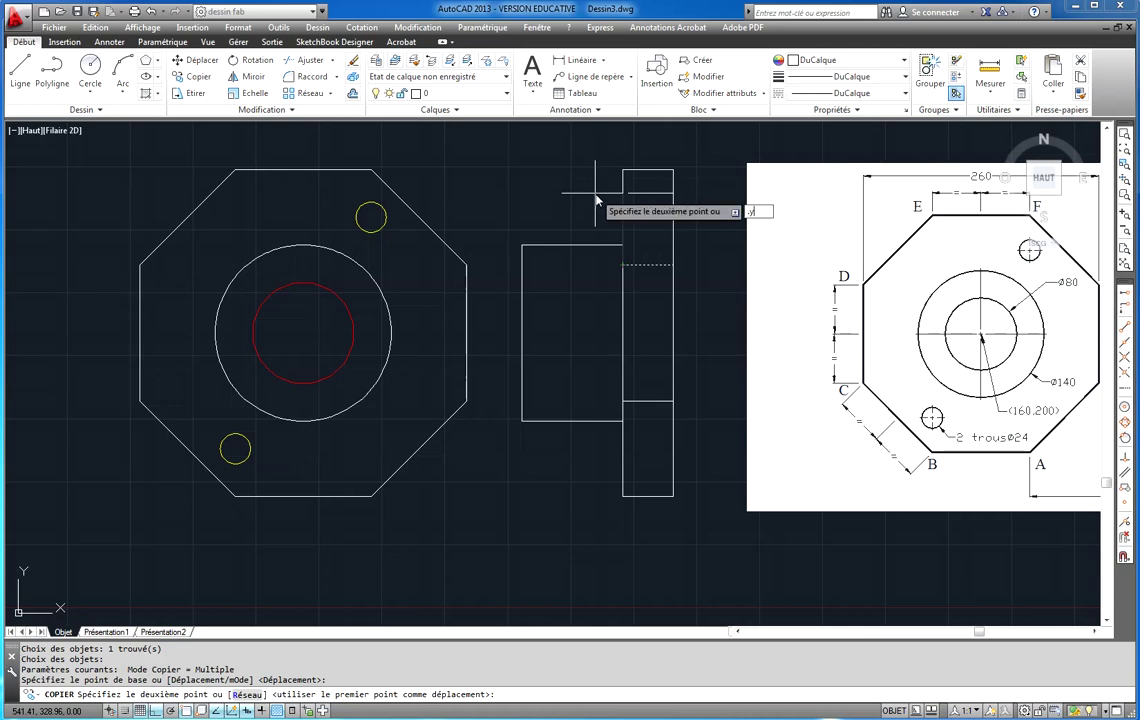
key("Return")
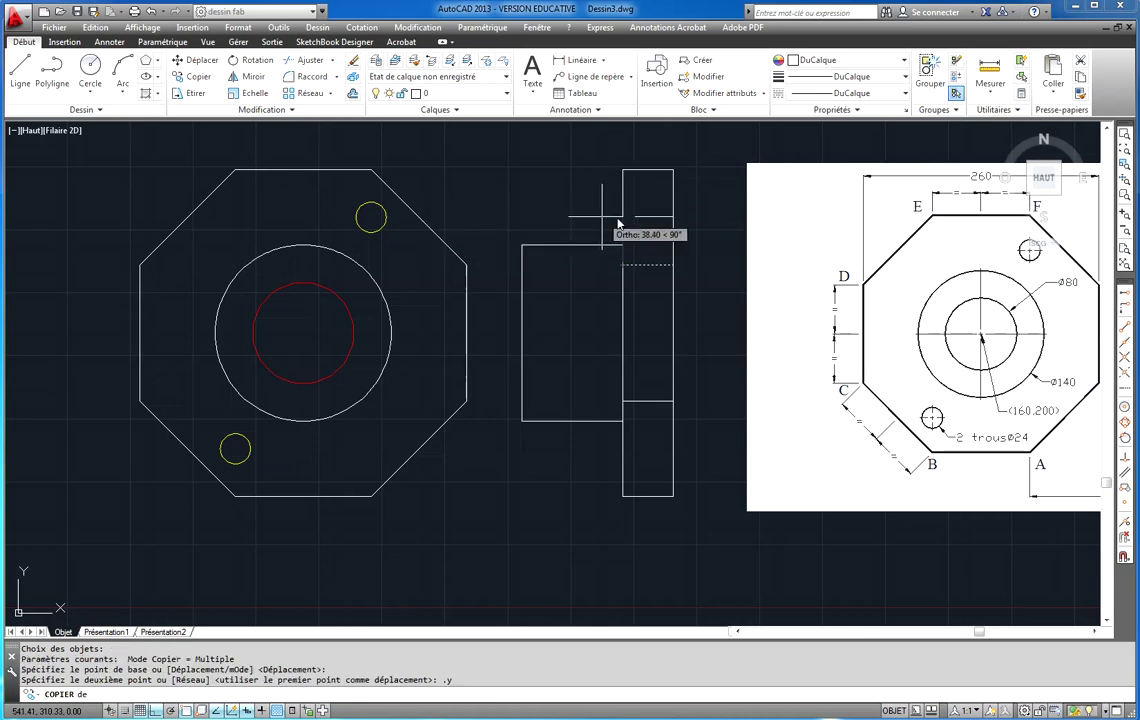
left_click(371, 233)
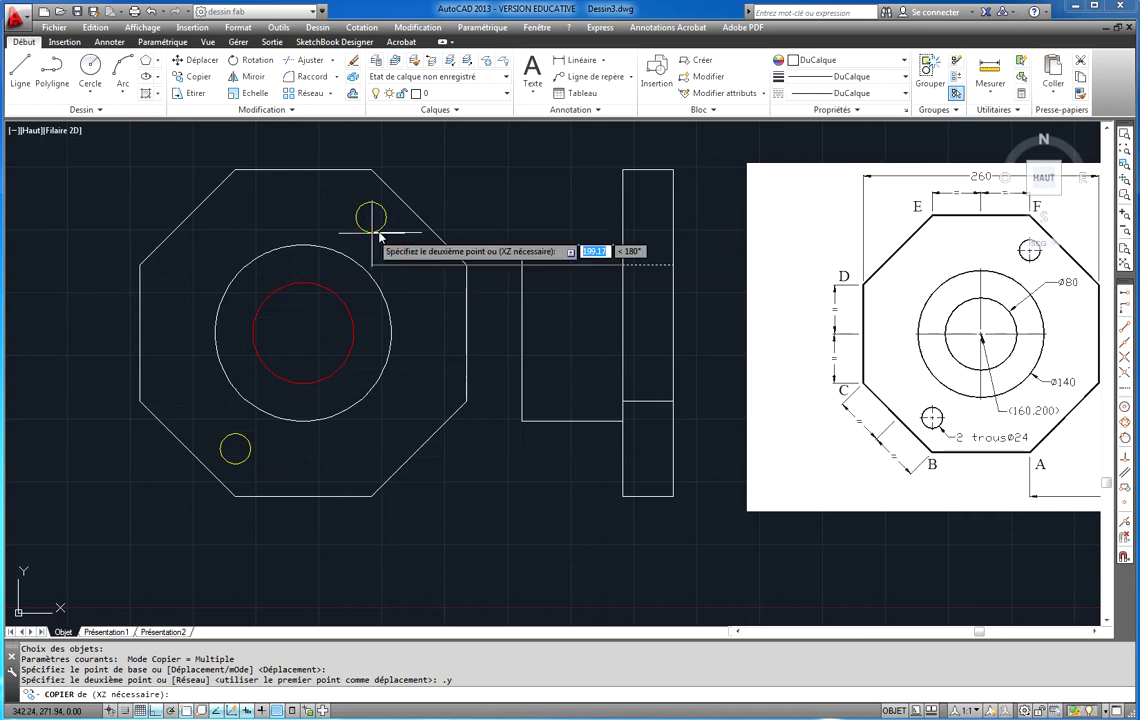
left_click(631, 140)
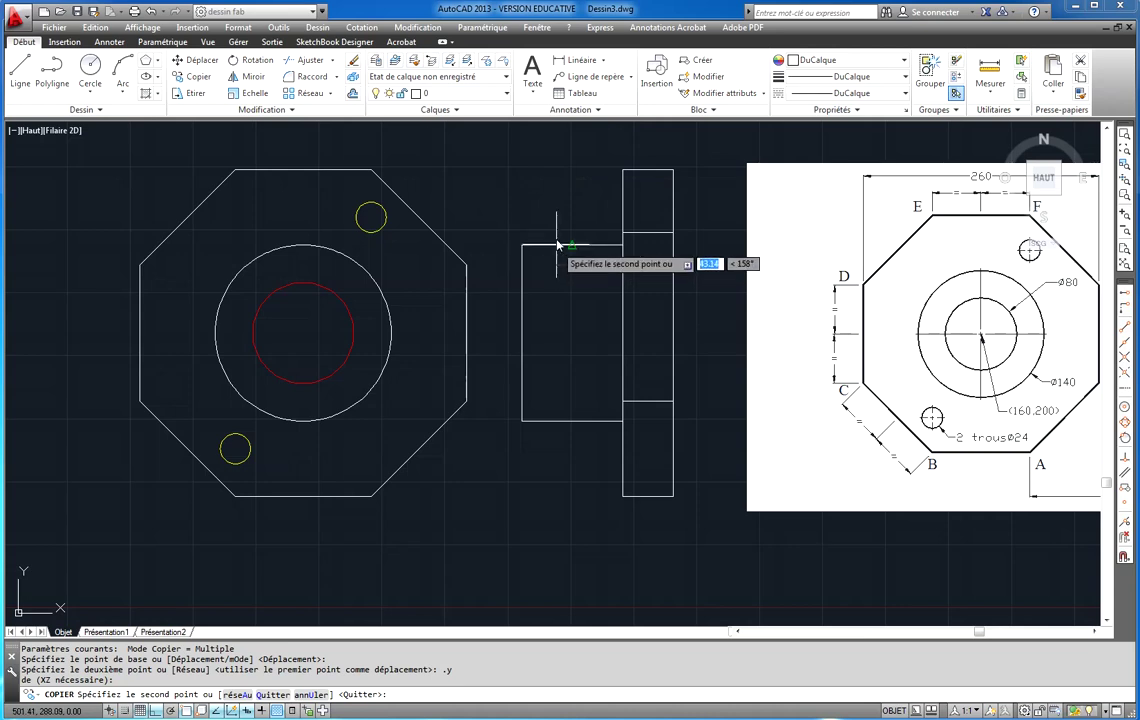
key("Escape")
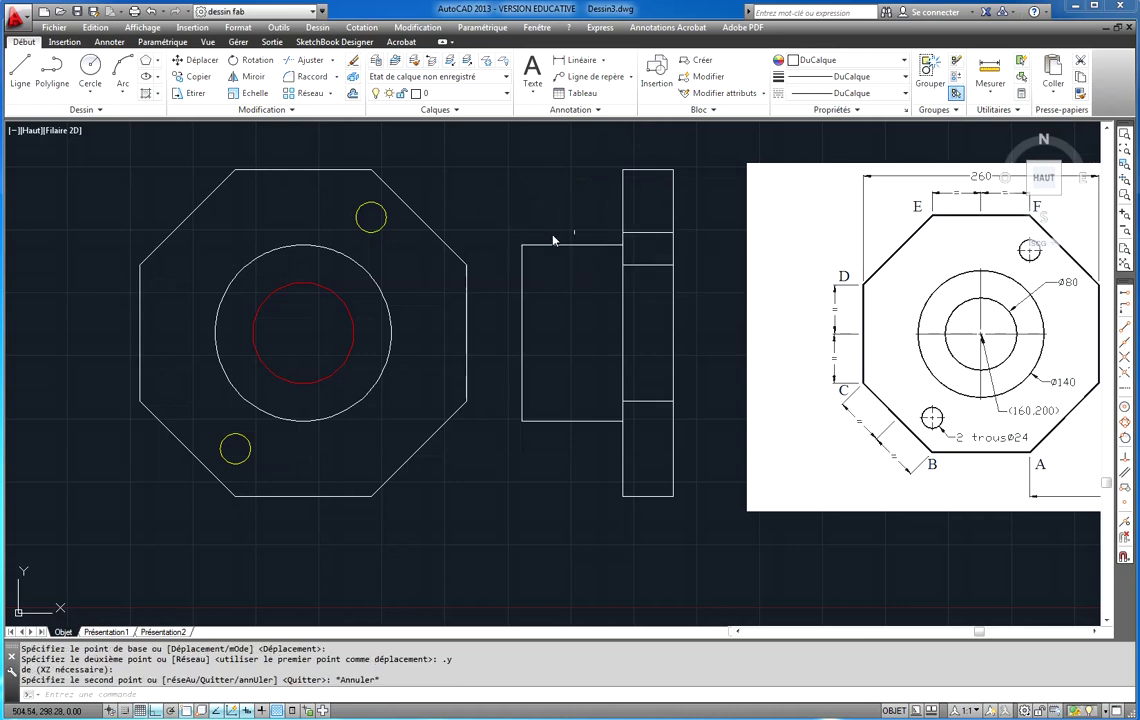
left_click(641, 233)
left_click(621, 233)
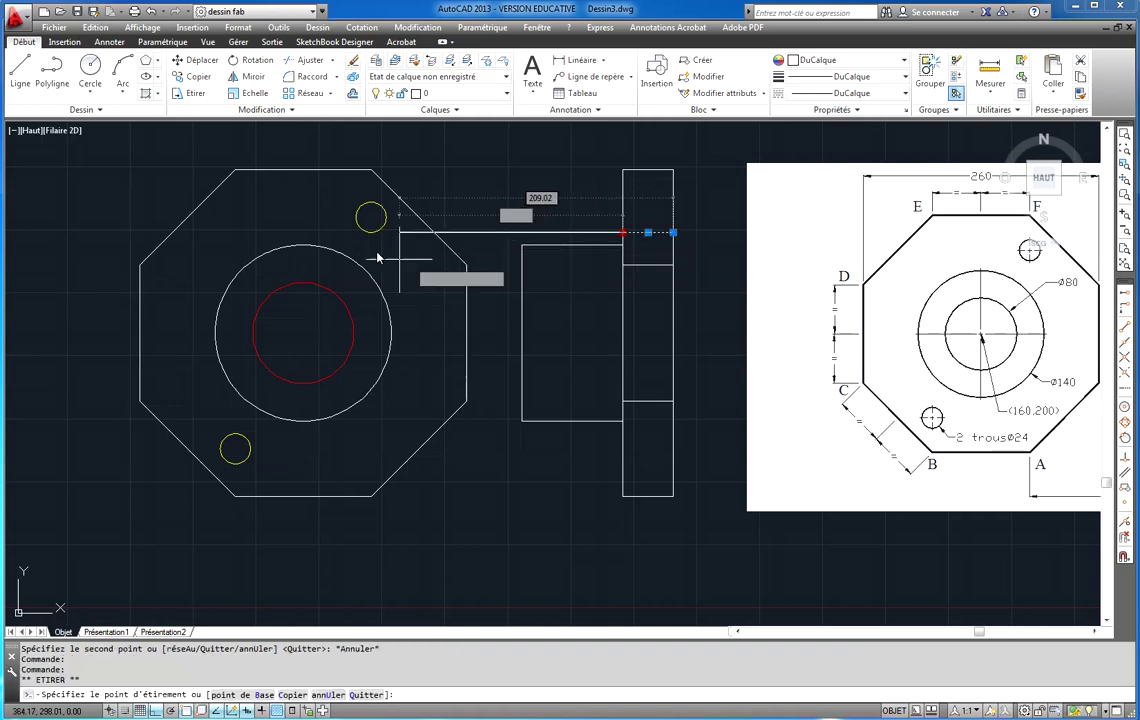
key("Escape")
key("Escape")
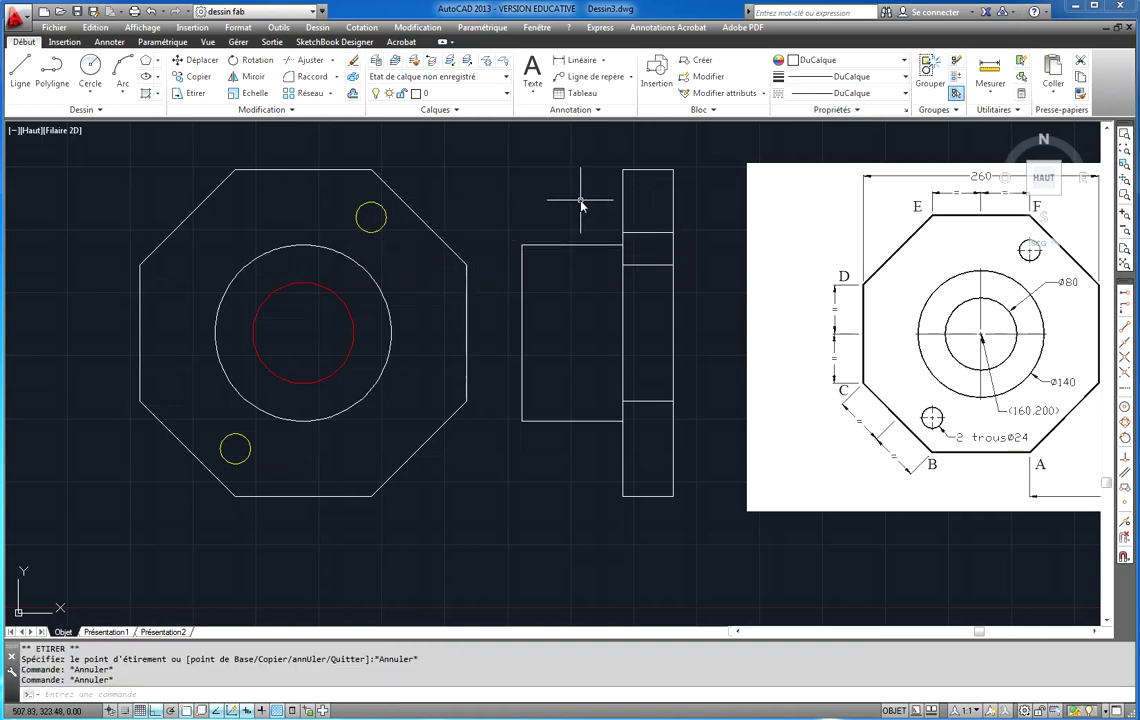
Step: Draw a horizontal projection line from the upper right hole's top quadrant to just past the side view's flange
left_click(20, 68)
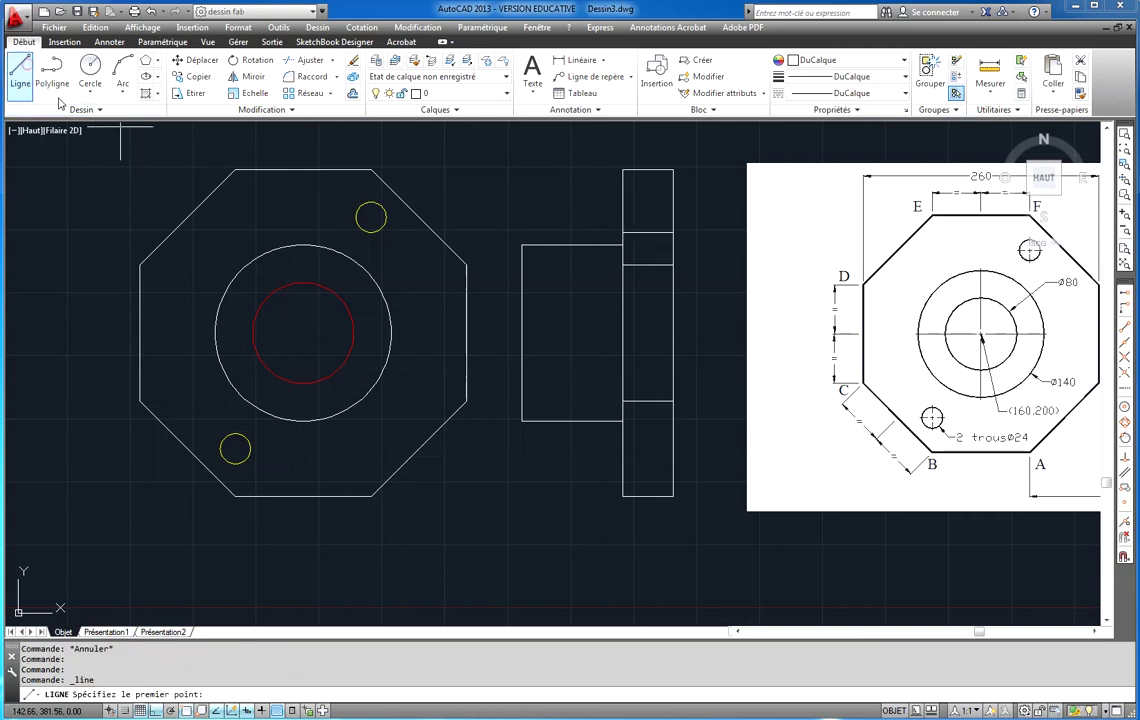
left_click(372, 204)
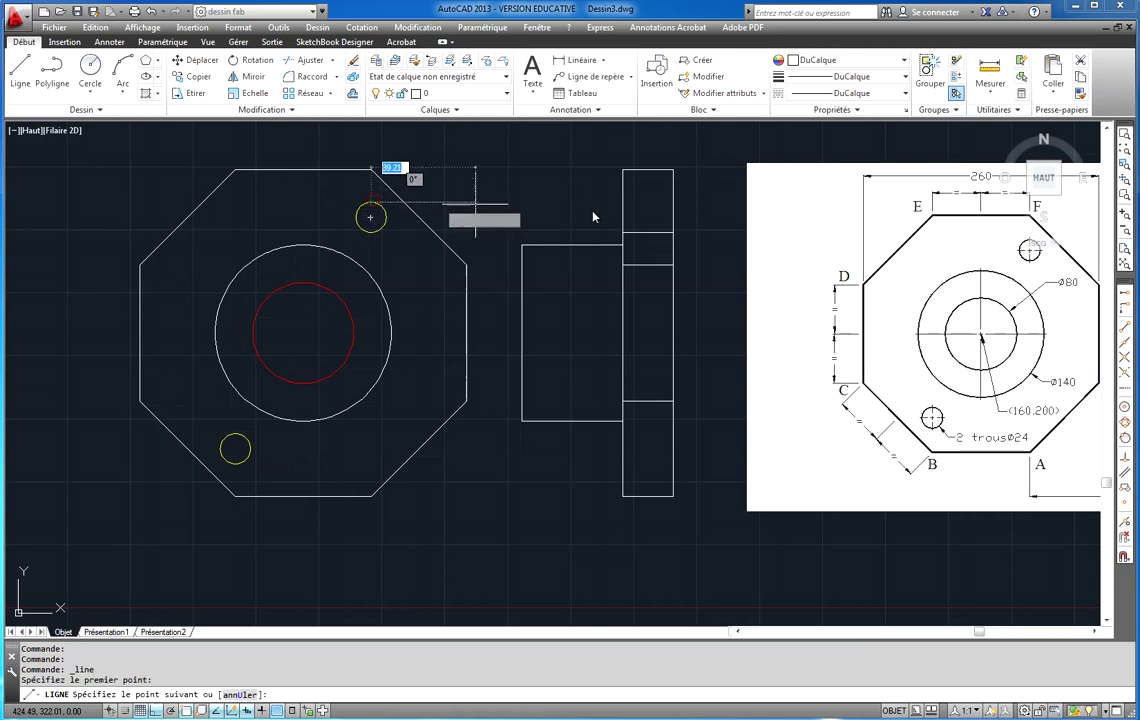
left_click(706, 210)
key("Escape")
key("Escape")
key("Escape")
Step: Trim the hole's projection line on both sides of the flange, using the flange's two vertical edges as cutting edges
left_click(303, 60)
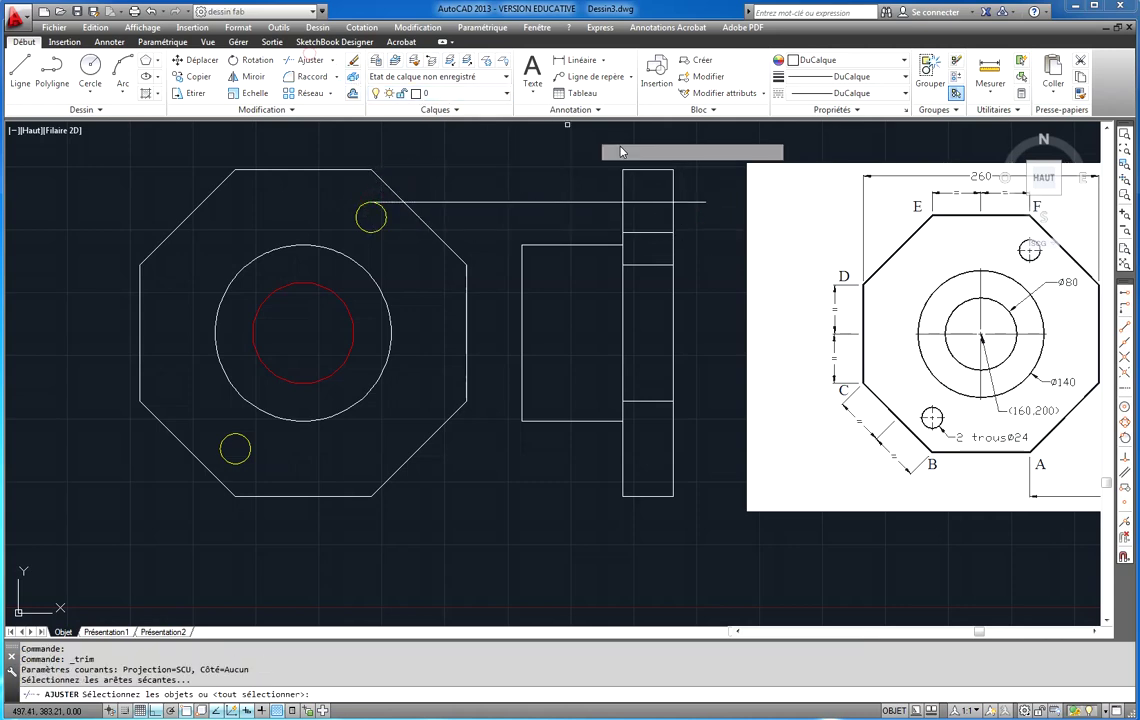
left_click(687, 183)
left_click(604, 187)
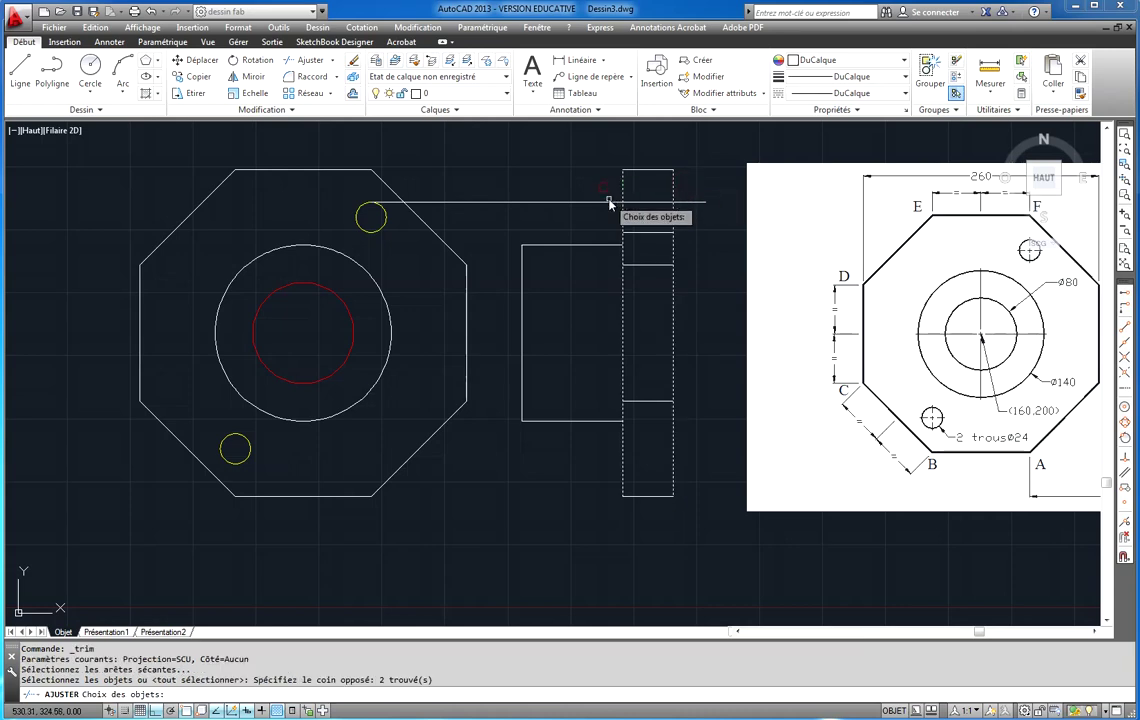
key("Return")
left_click(609, 203)
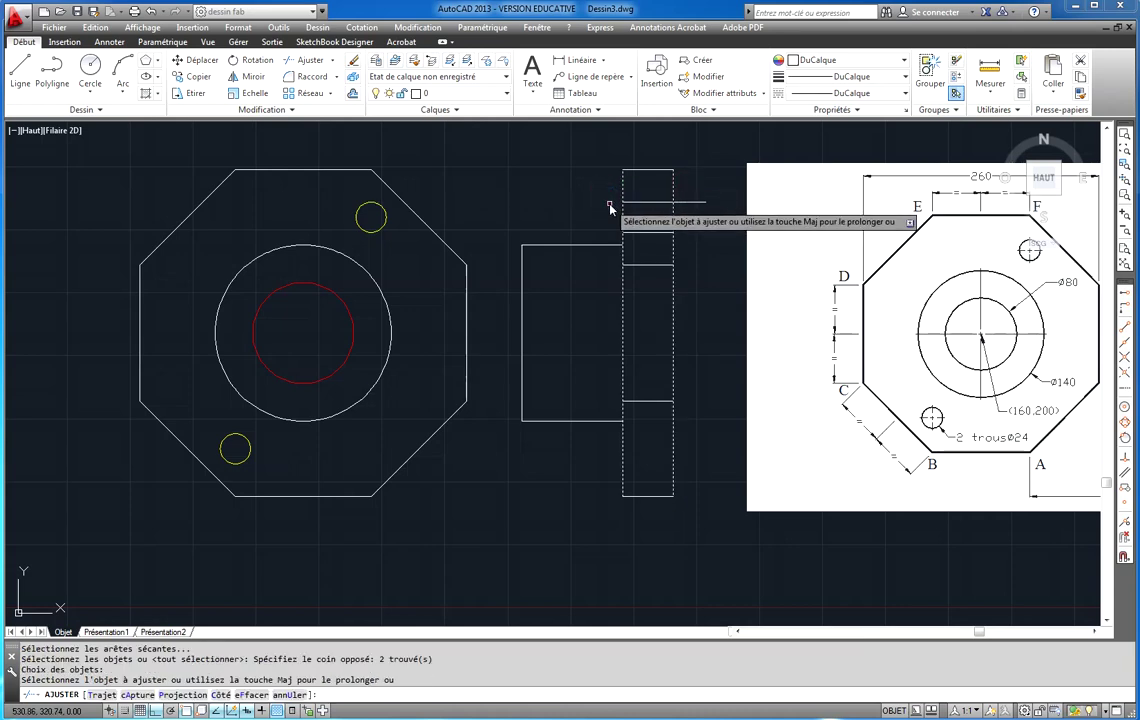
left_click(698, 204)
key("Escape")
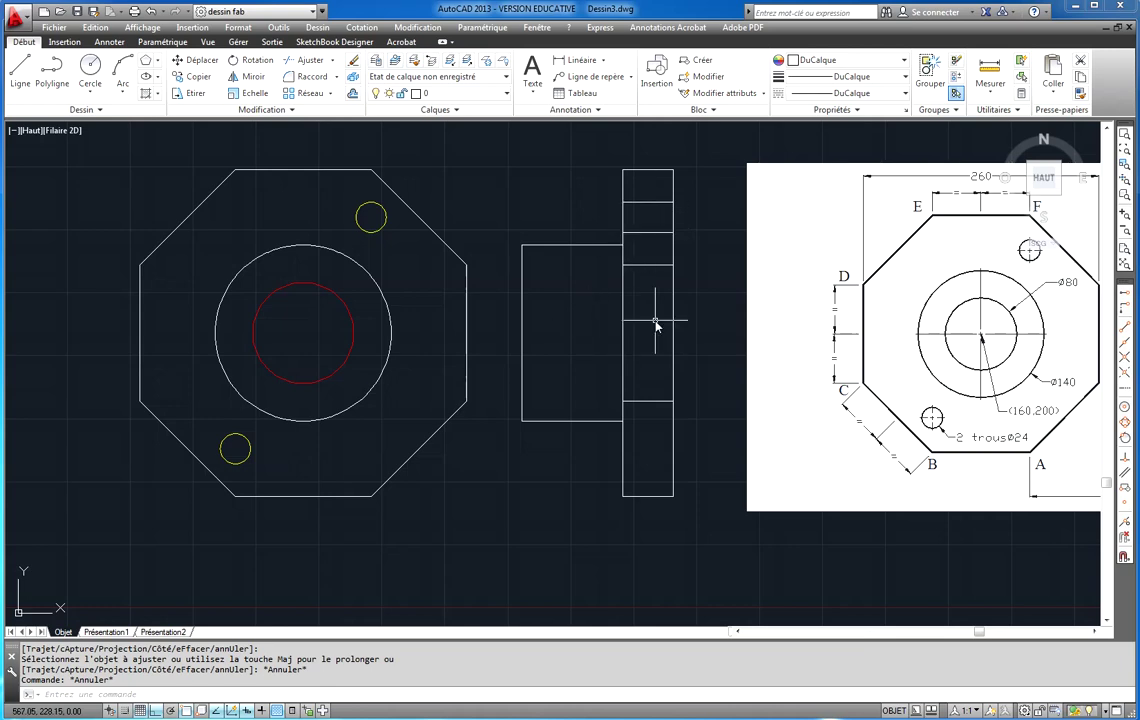
Step: Draw a horizontal bore line from the hub's left edge, level with the red circle's top quadrant, perpendicular to the flange's right edge
mouse_move(590, 313)
middle_mouse_down()
mouse_move(287, 291)
mouse_move(664, 308)
middle_mouse_up()
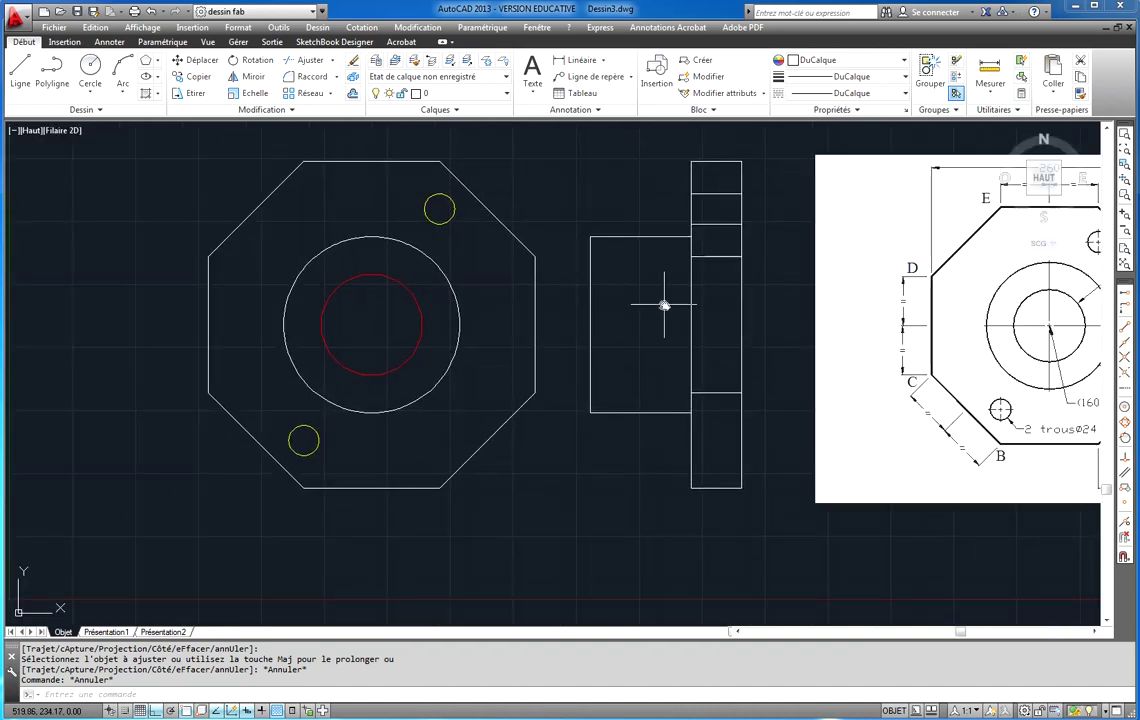
left_click(20, 74)
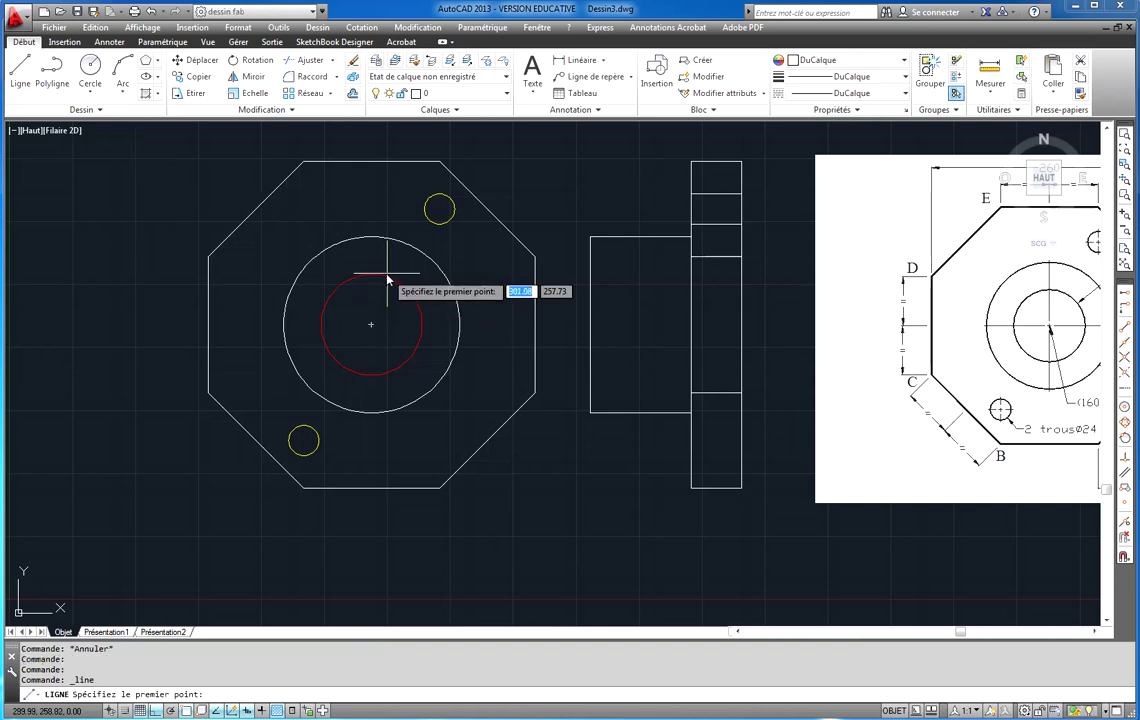
type(".")
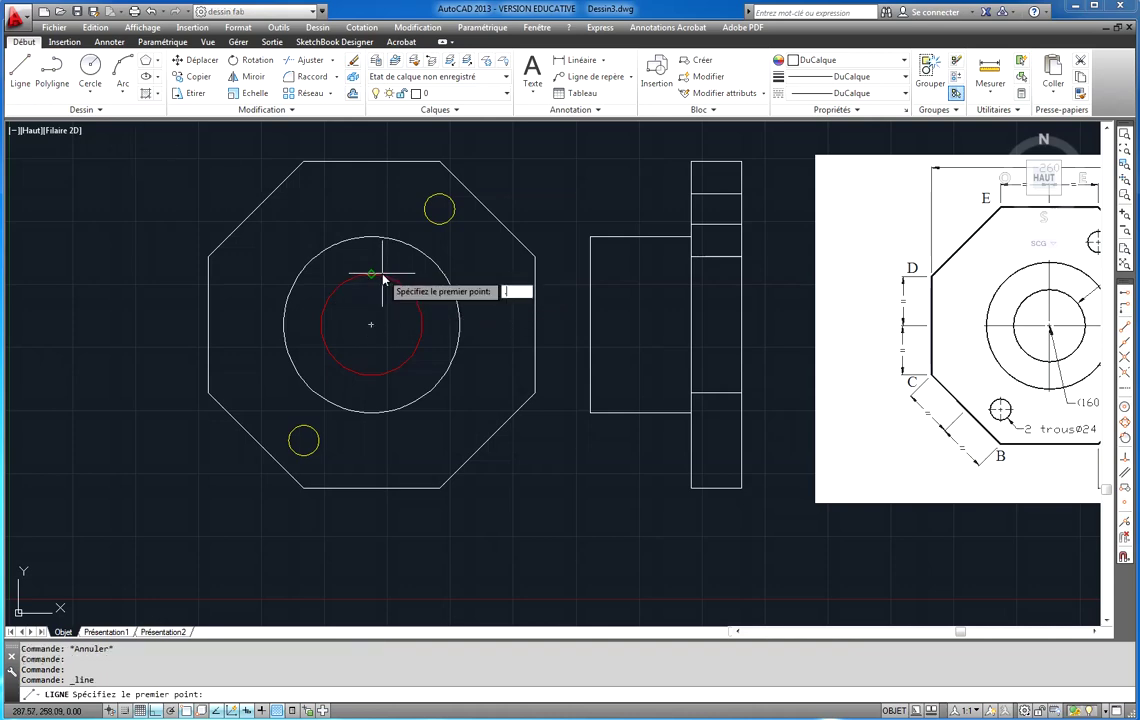
type("y")
key("Return")
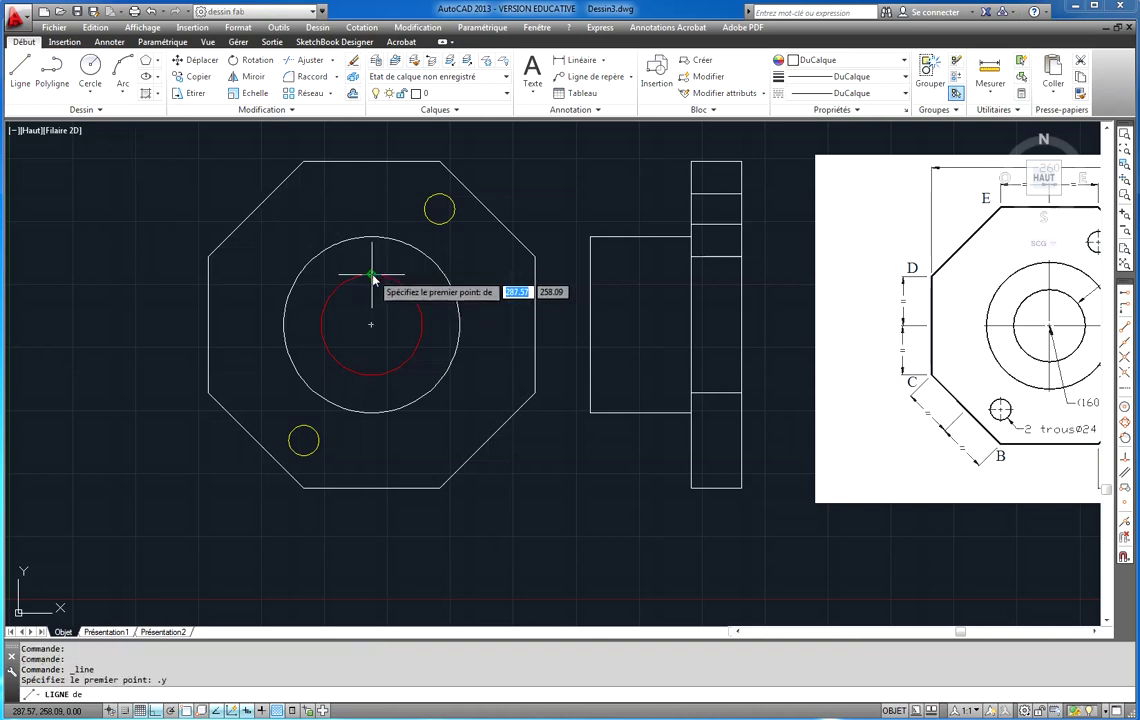
left_click(371, 275)
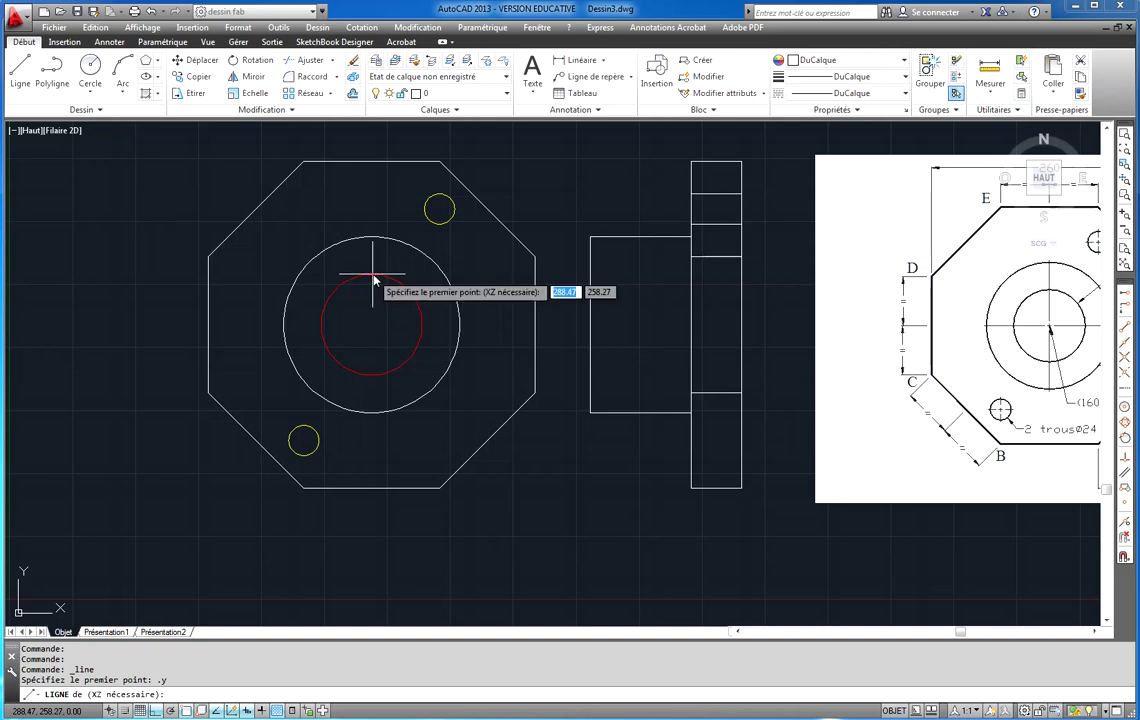
left_click(588, 278)
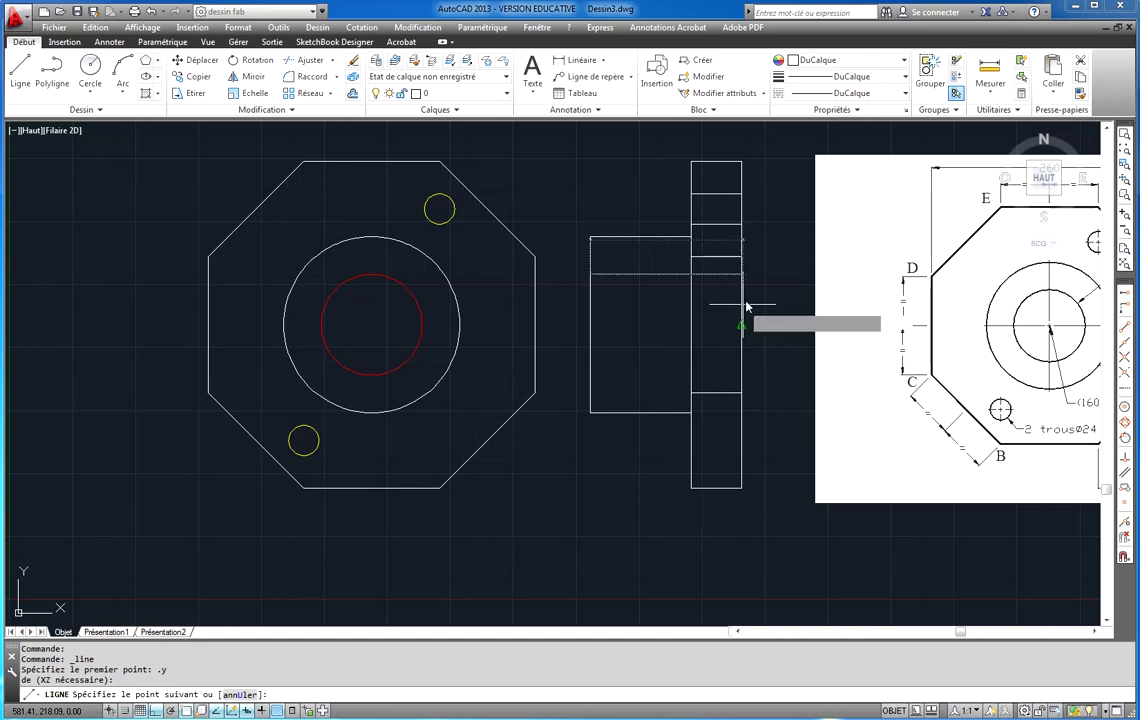
key("Return")
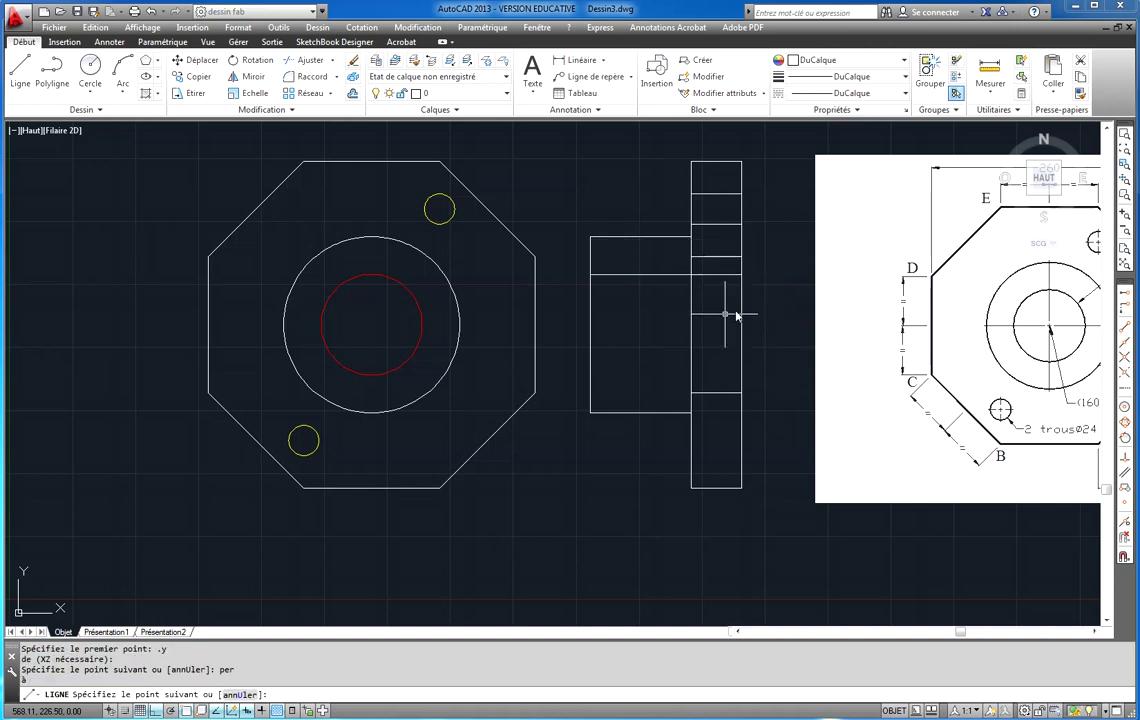
key("Escape")
key("Escape")
key("Escape")
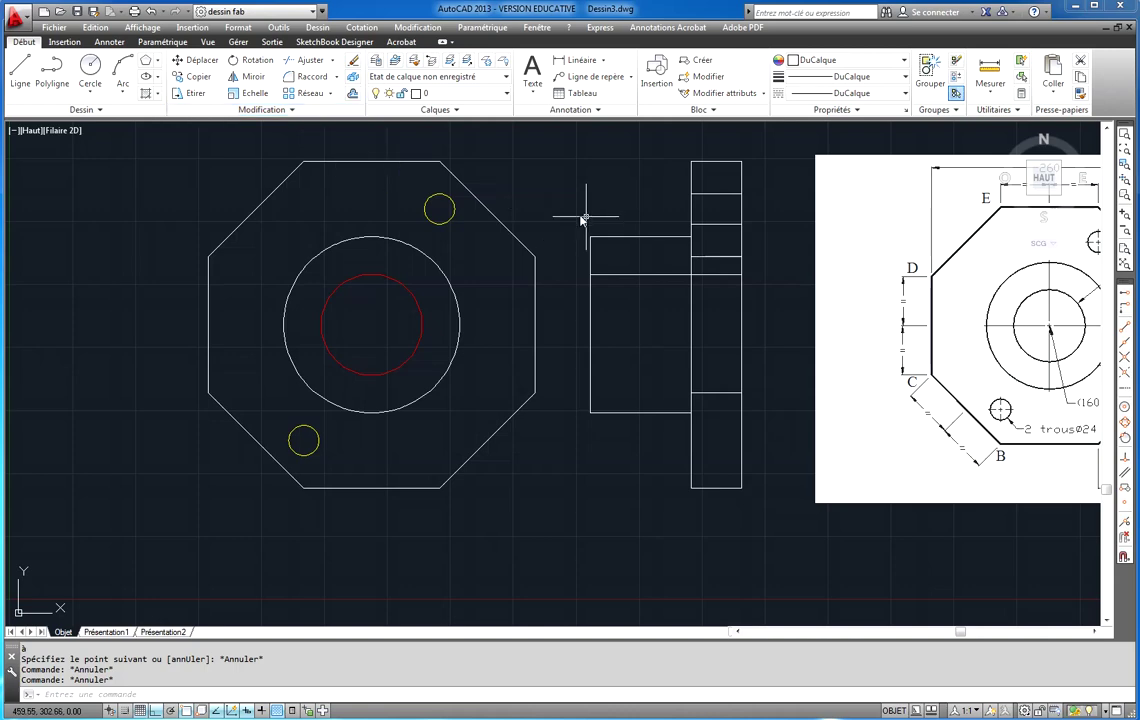
Step: Change the color of the two hole lines and the bore line in the side view to yellow (Jaune)
left_click(642, 278)
left_click(729, 225)
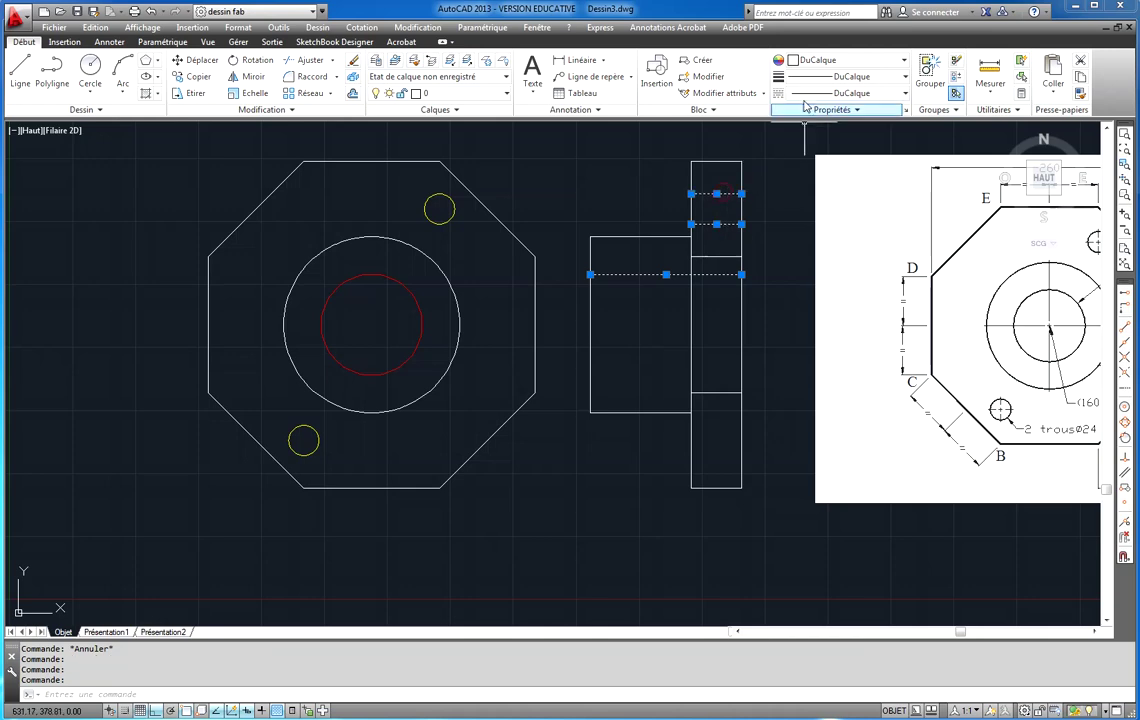
left_click(812, 60)
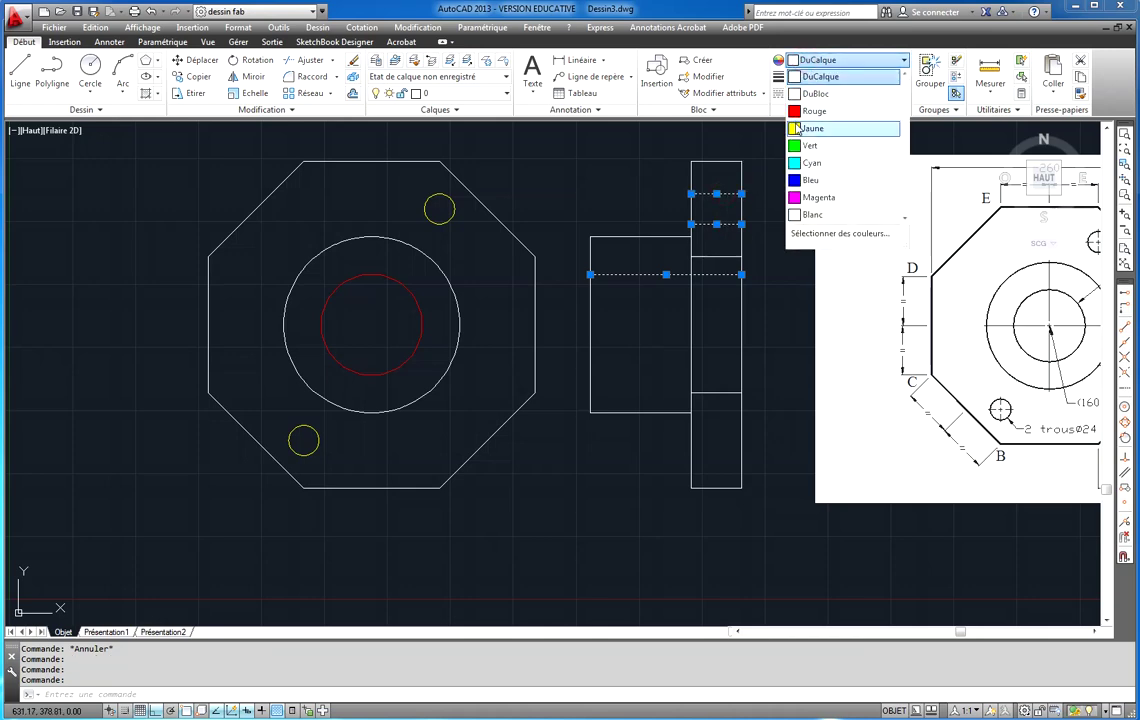
left_click(812, 128)
key("Escape")
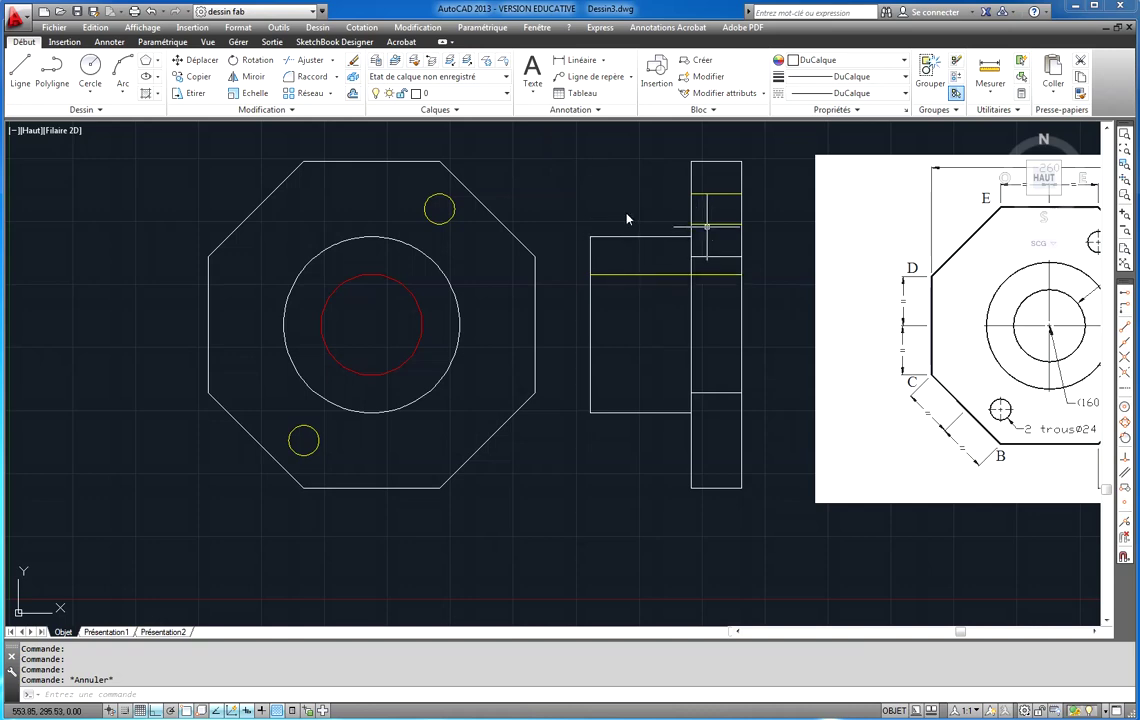
left_click(724, 193)
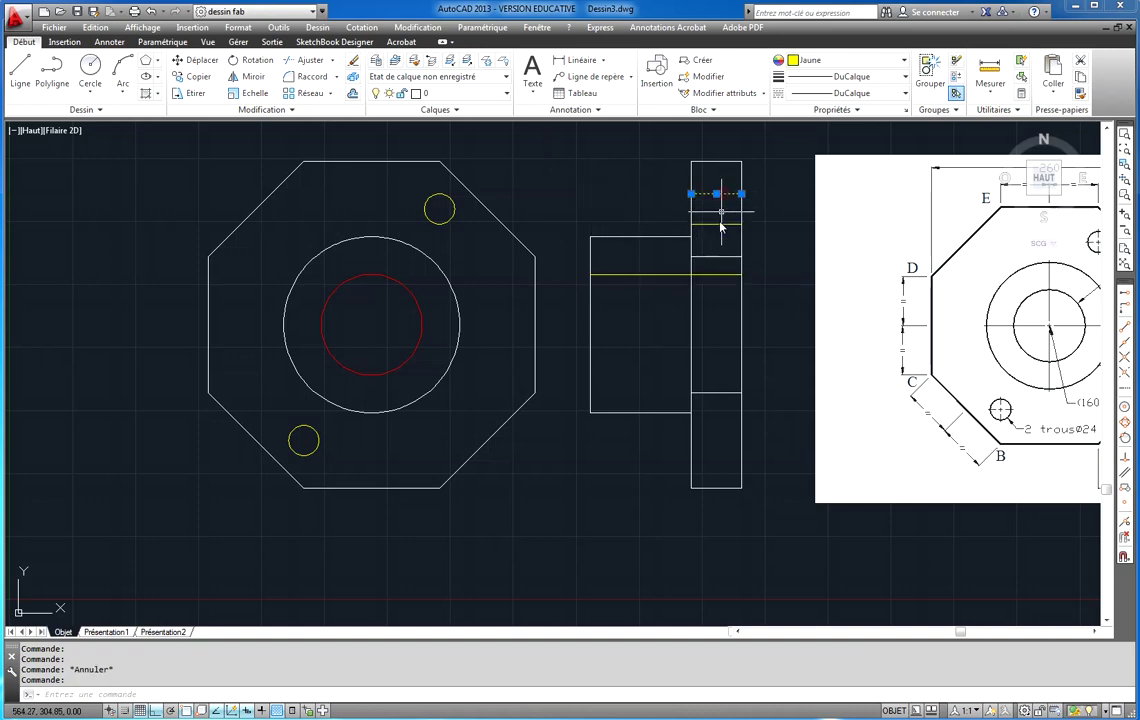
left_click(717, 275)
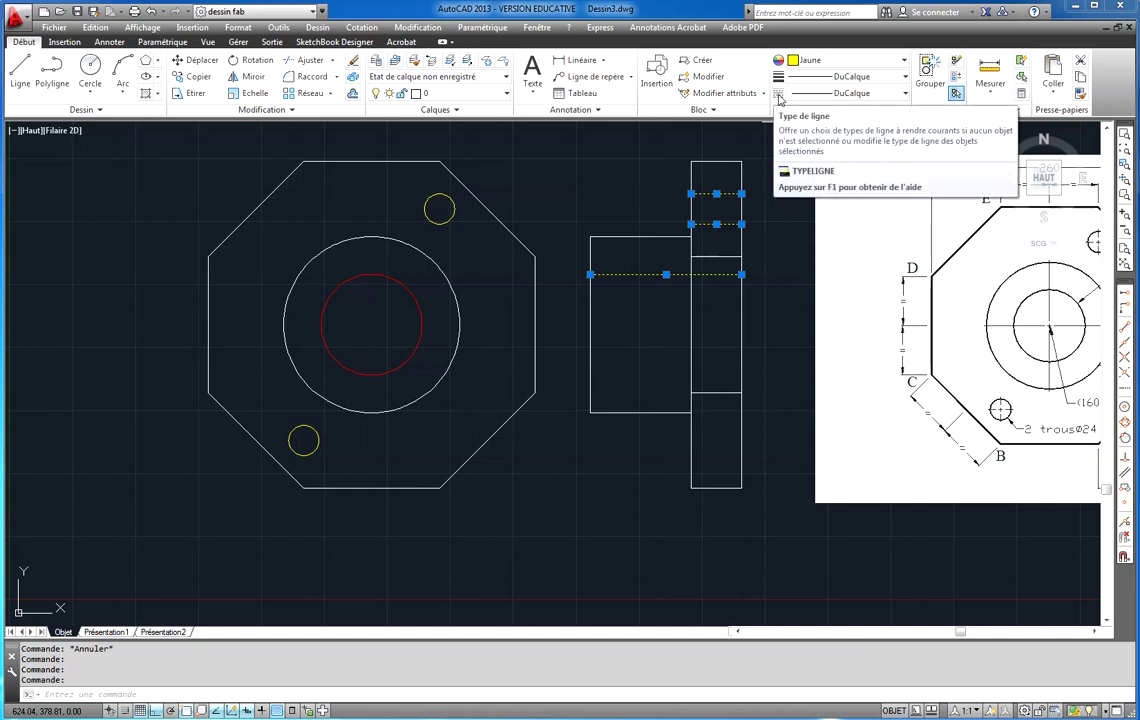
left_click(870, 93)
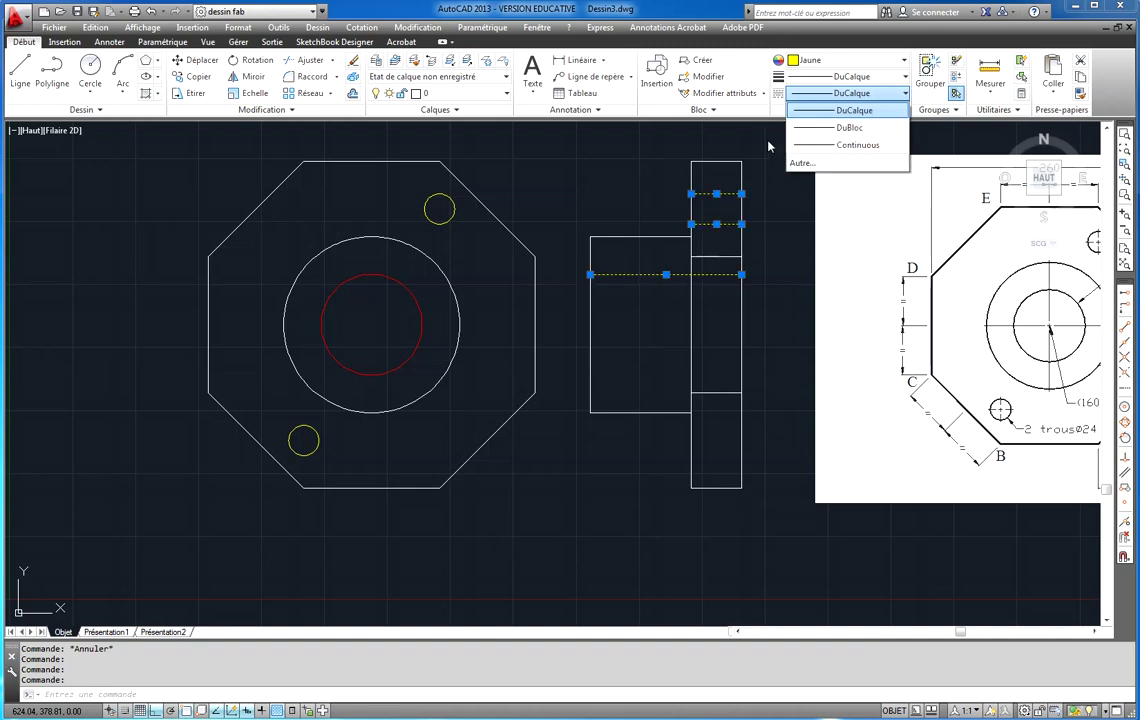
left_click(803, 163)
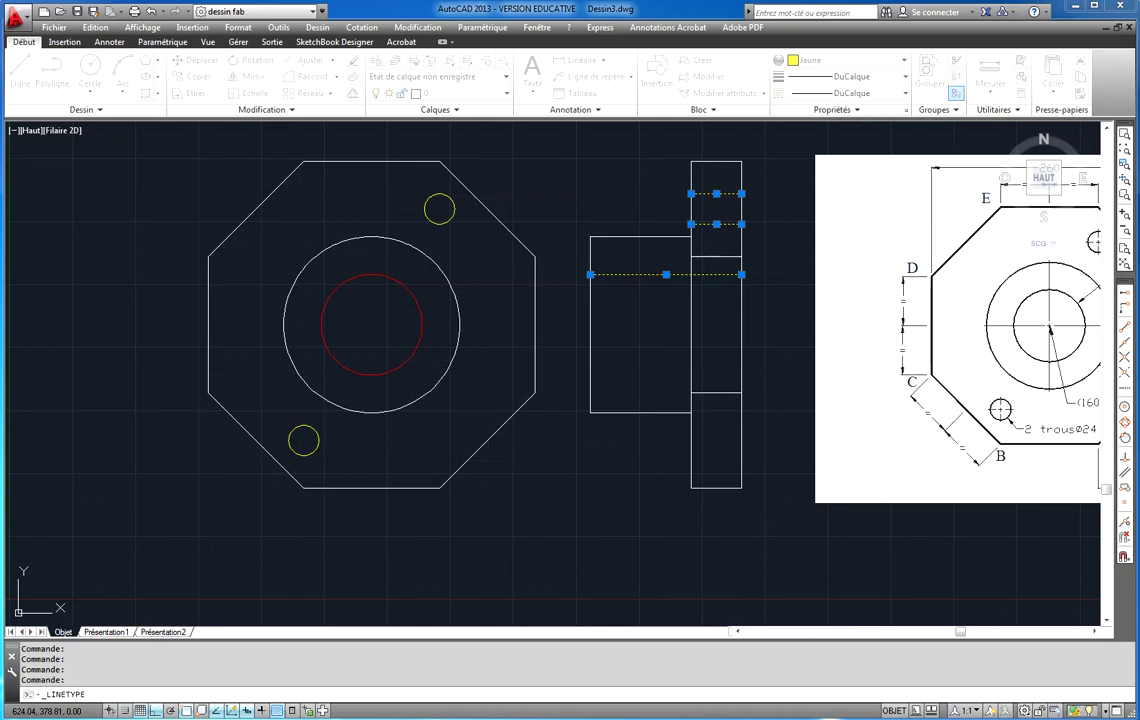
left_click_drag(658, 160, 628, 184)
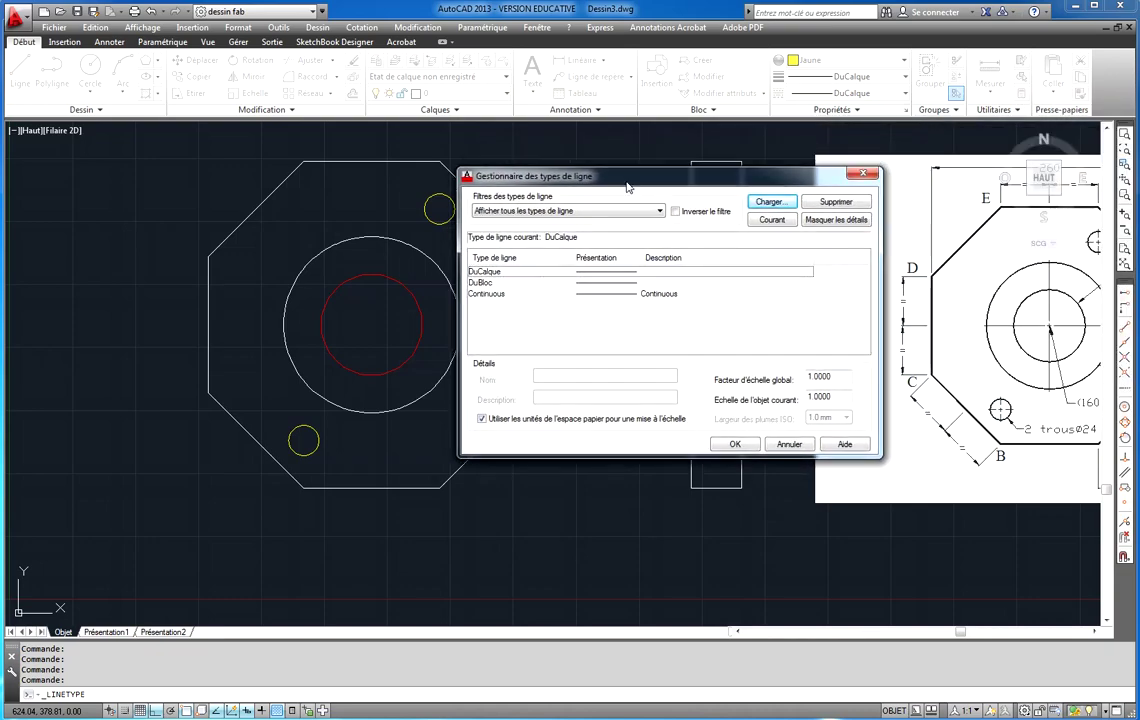
left_click(786, 446)
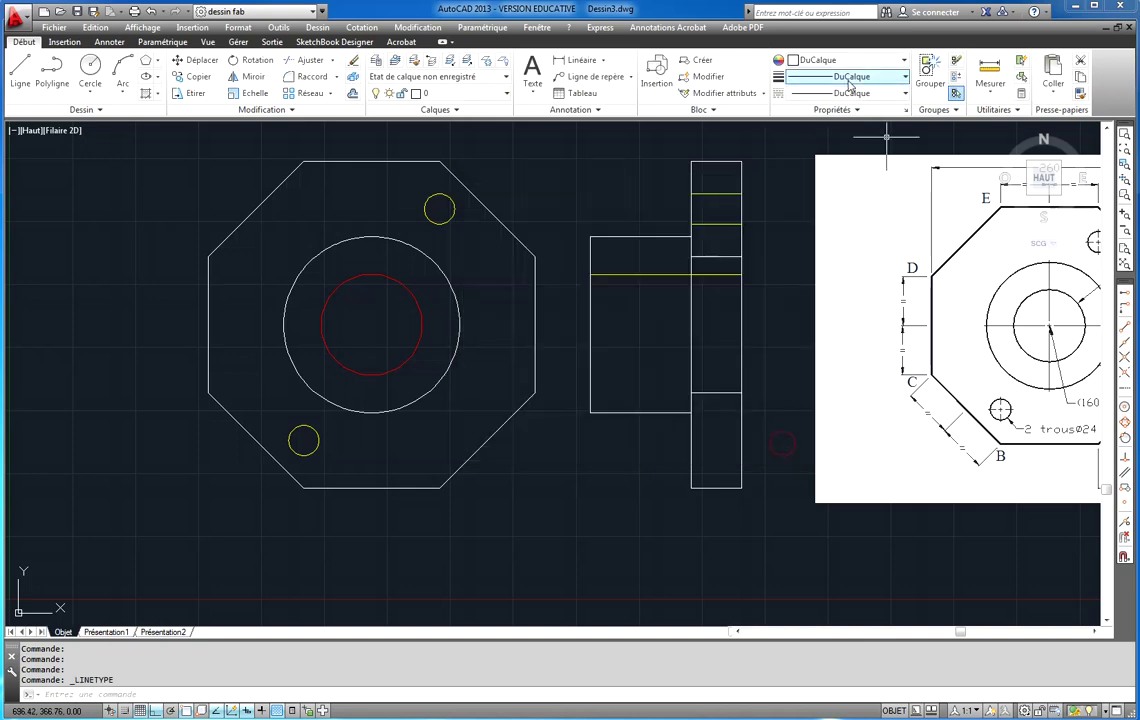
left_click(852, 112)
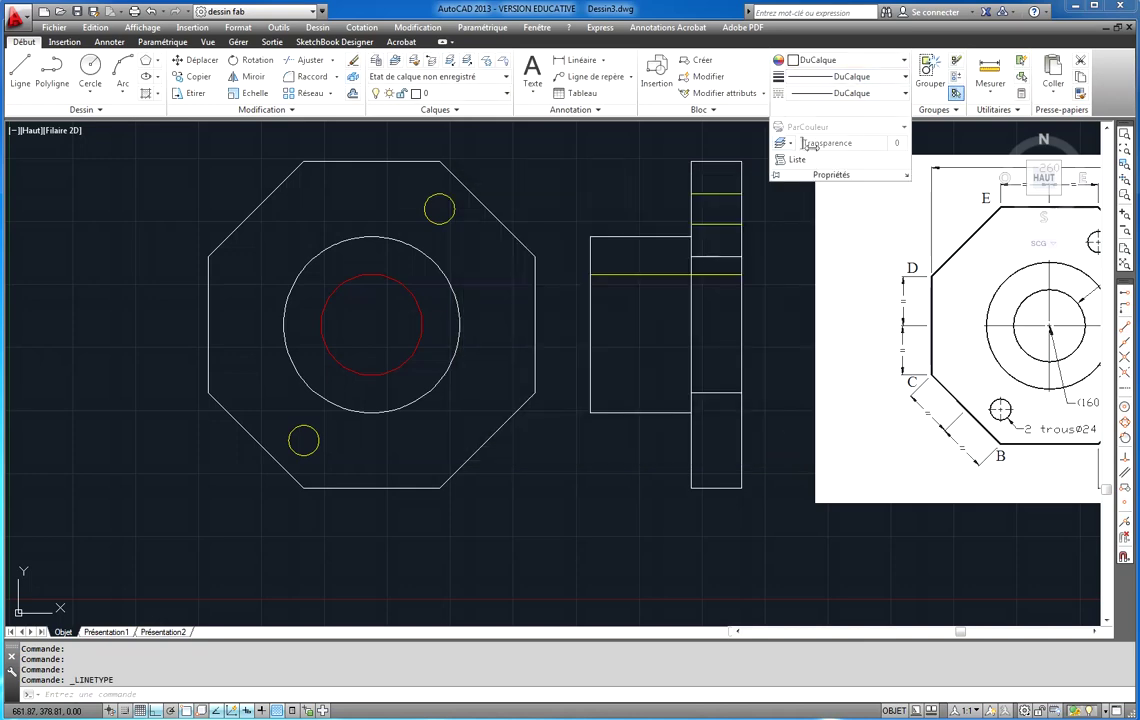
left_click(716, 130)
key("Escape")
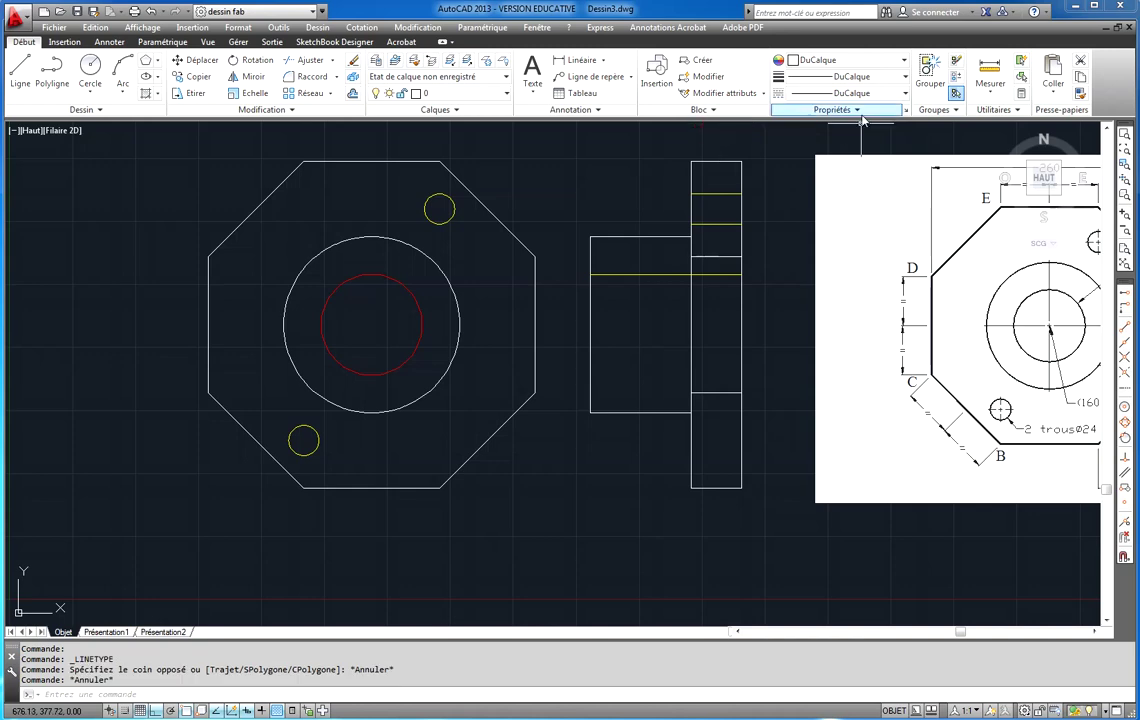
Step: Load the linetypes AXES, AXES2, AXESX2, CACHE, CACHE2 and CACHEX2 from acadiso.lin into the drawing
left_click(848, 93)
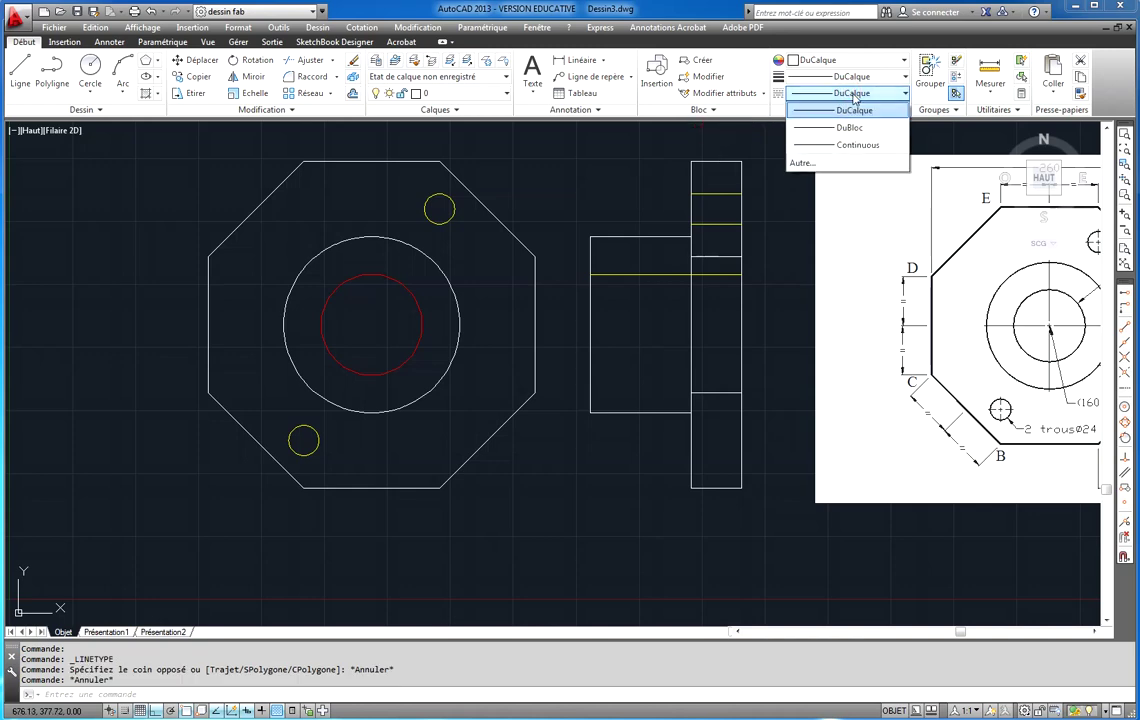
left_click(801, 164)
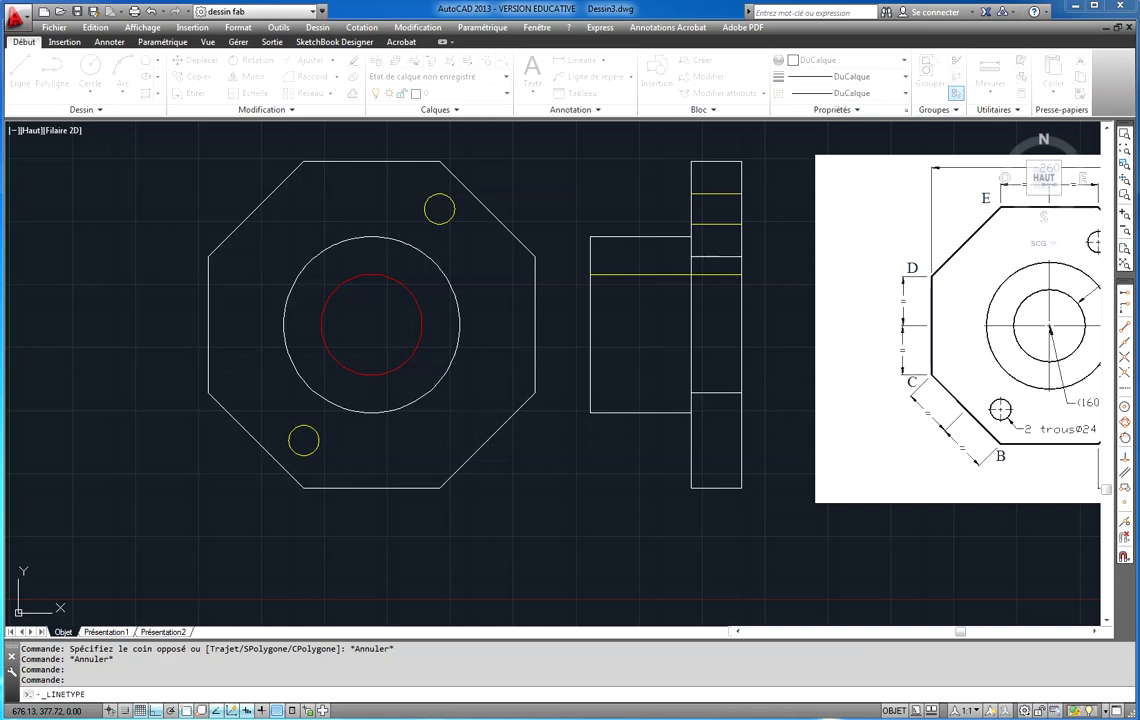
left_click_drag(539, 216, 539, 212)
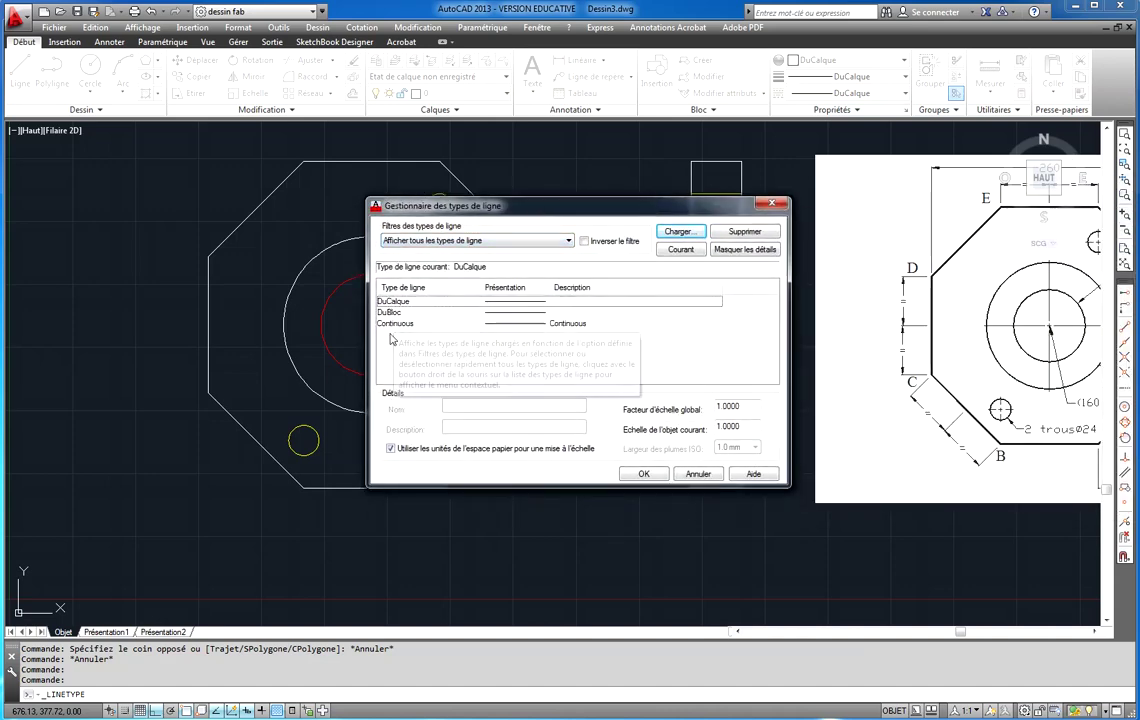
left_click(679, 235)
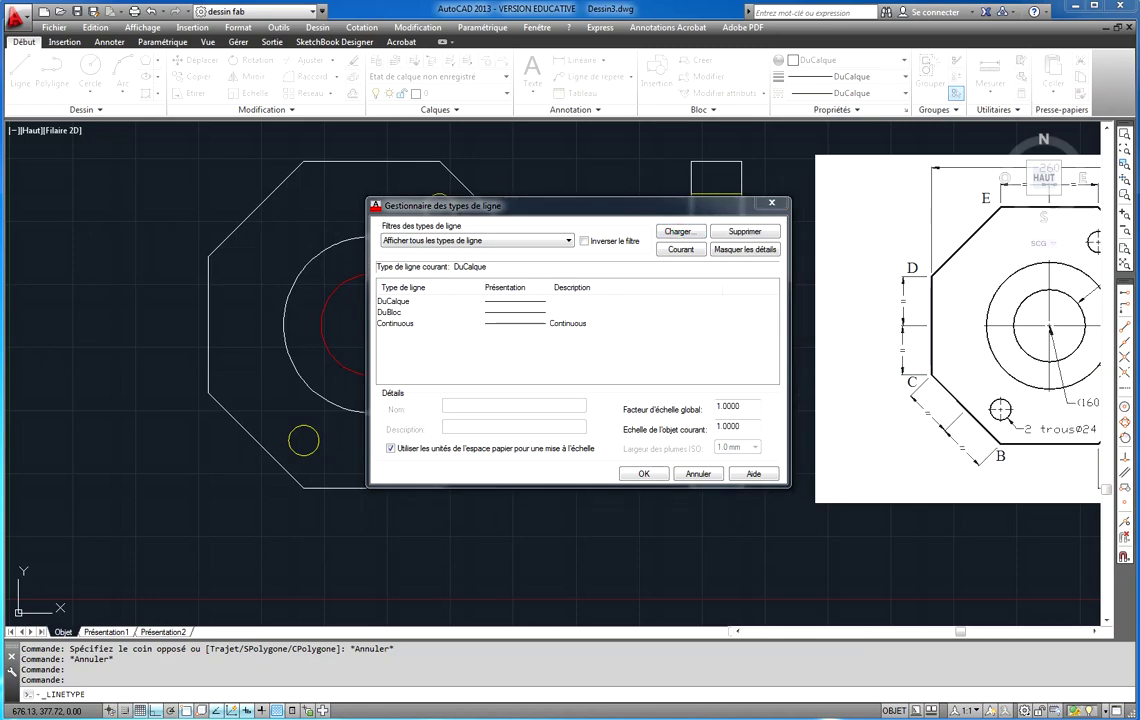
left_click_drag(914, 260, 361, 171)
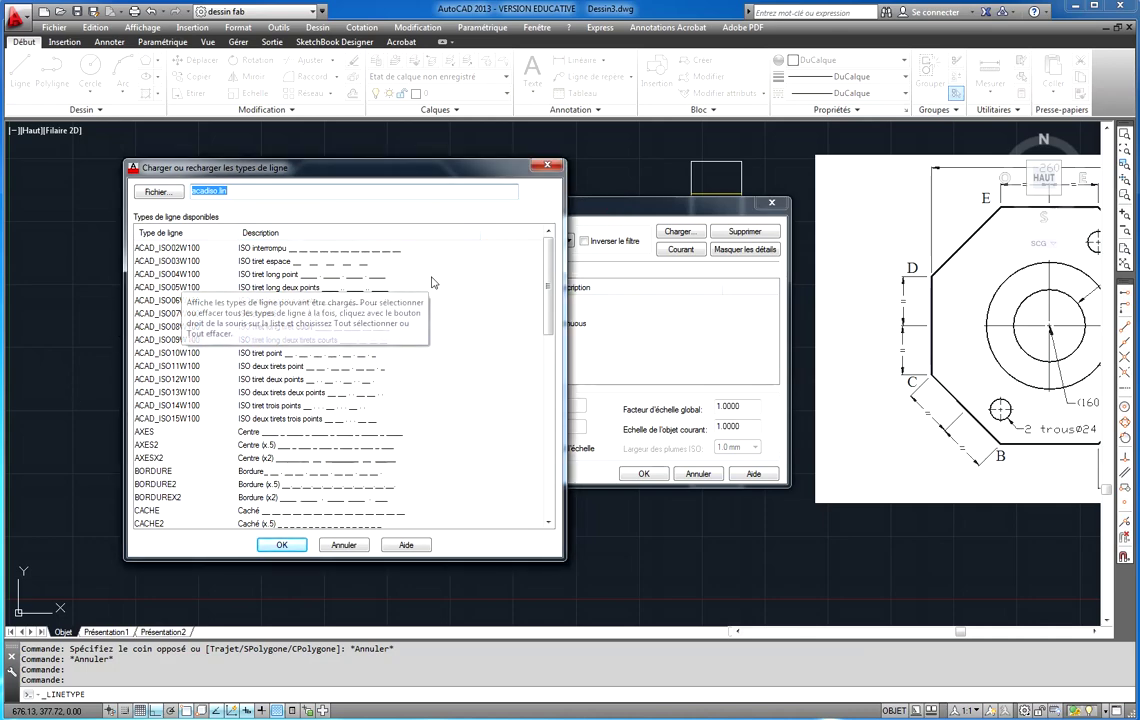
left_click_drag(548, 285, 550, 398)
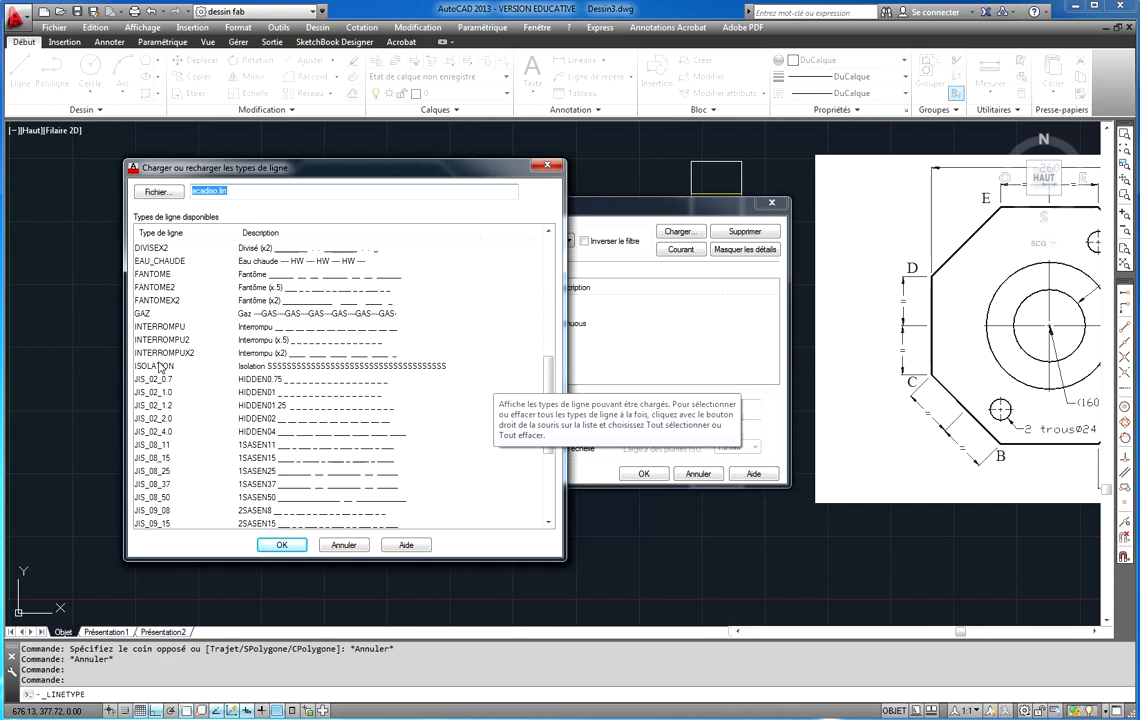
scroll(543, 393, "up", 4)
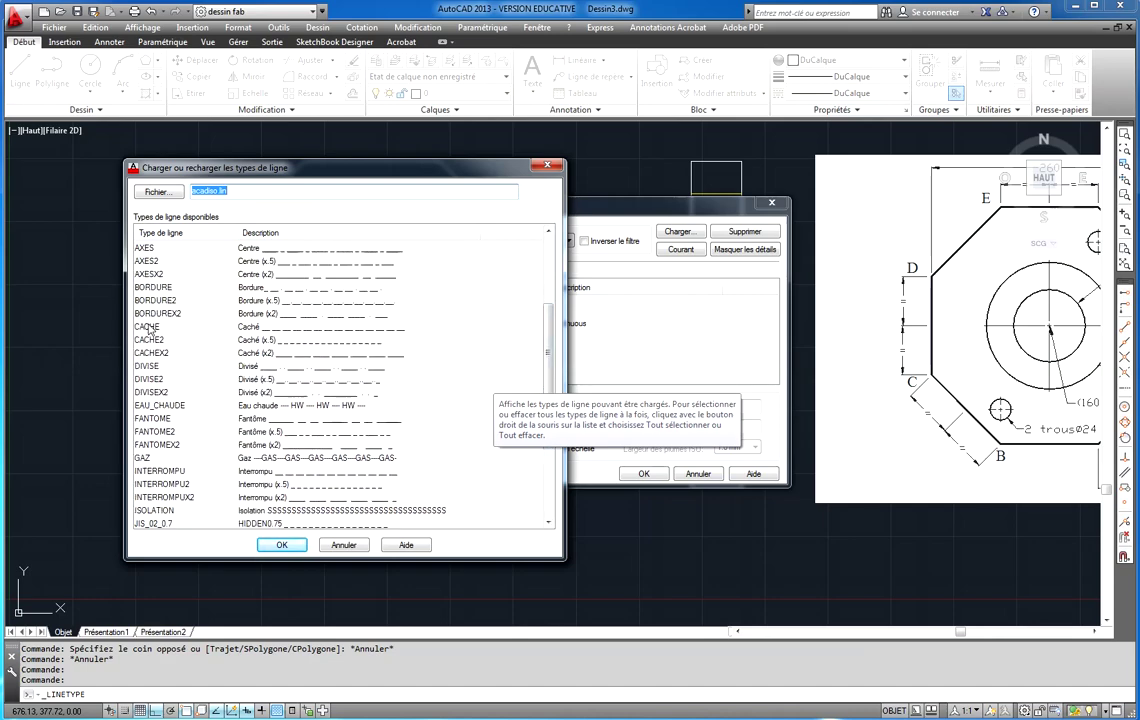
left_click(147, 326)
left_click(148, 340)
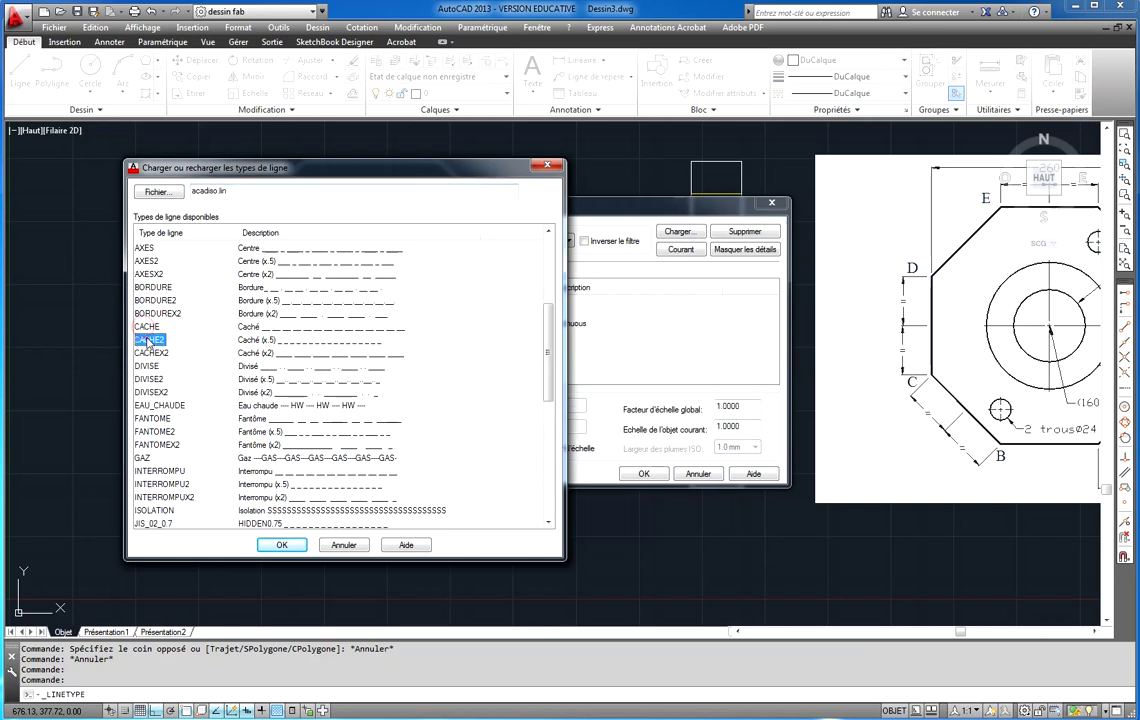
left_click(145, 327, "ctrl")
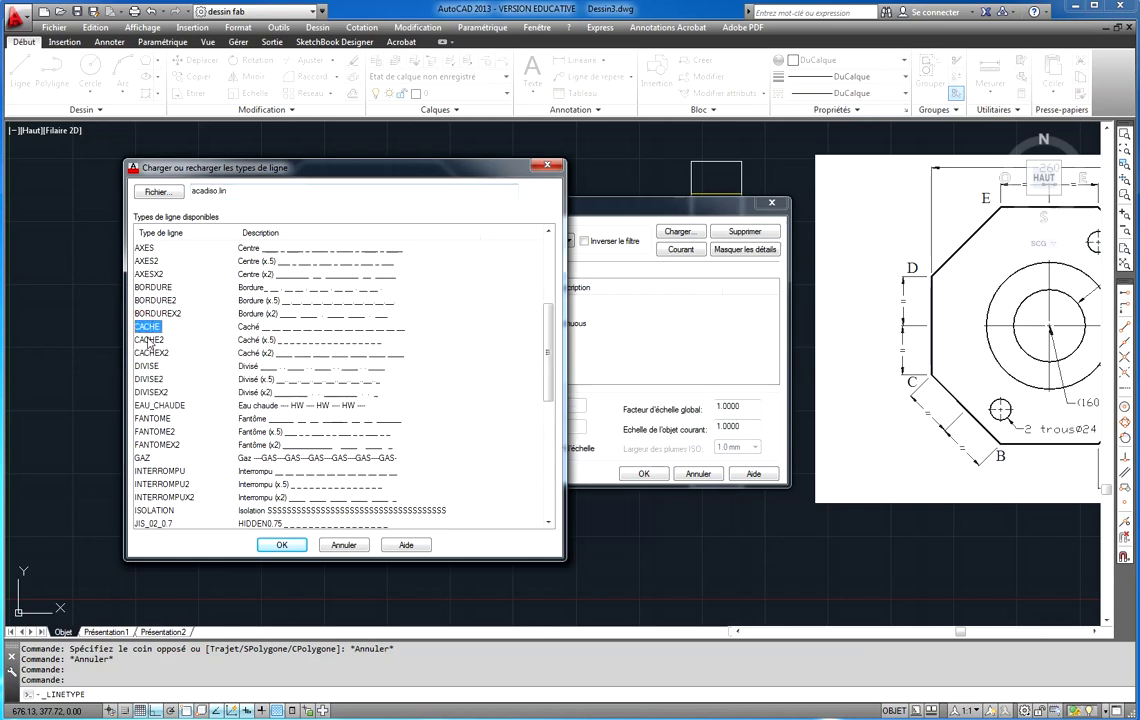
left_click(148, 353, "ctrl")
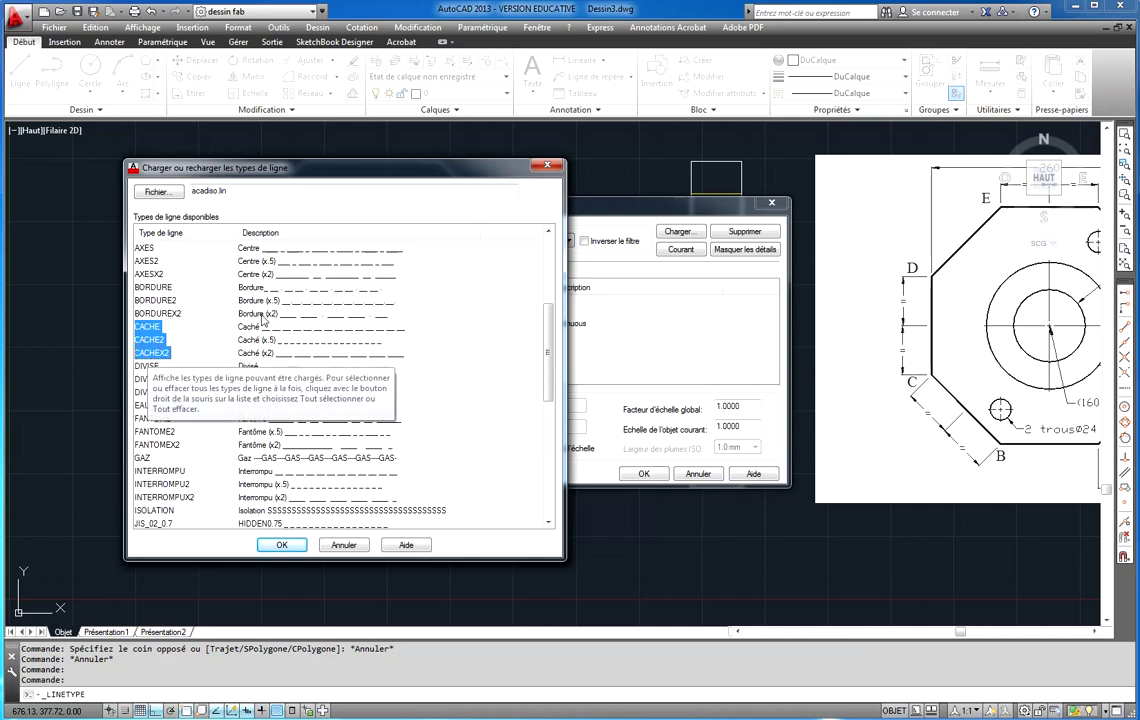
left_click(146, 261, "ctrl")
left_click(146, 275, "ctrl")
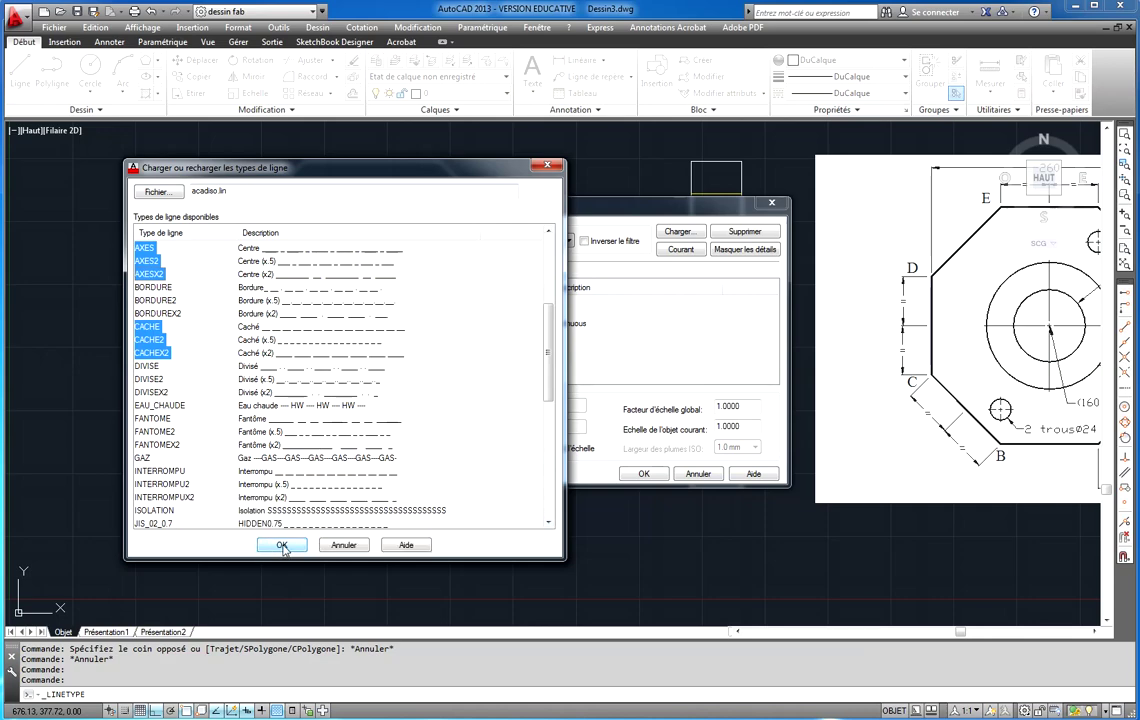
left_click(282, 546)
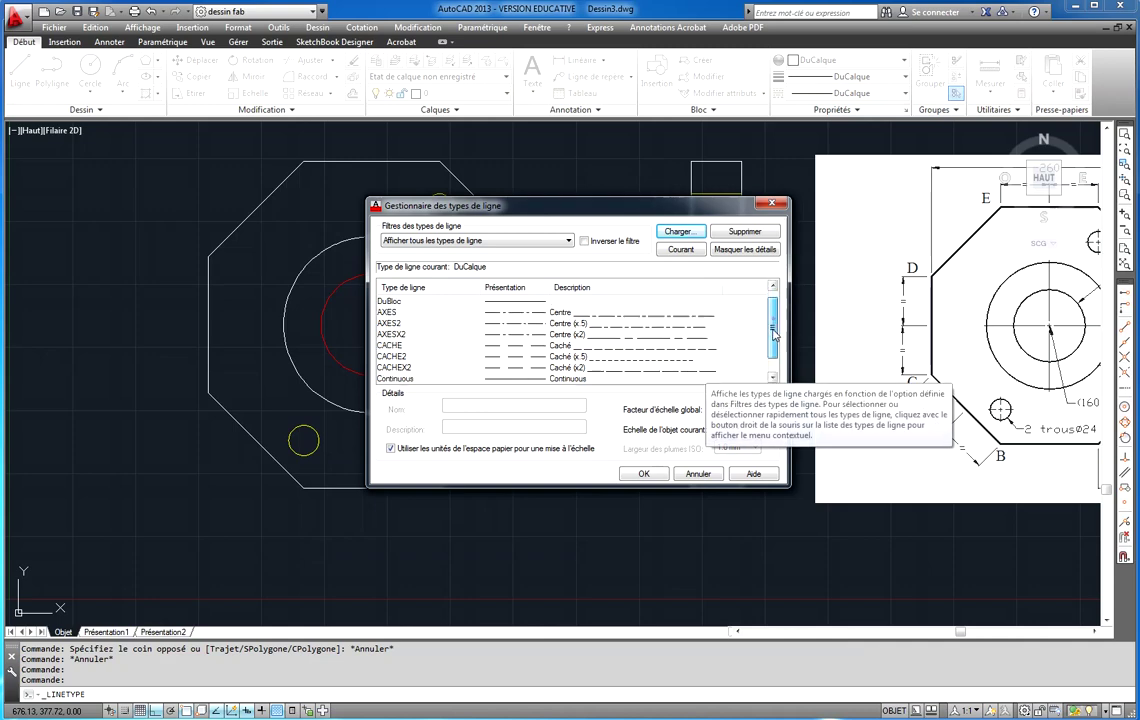
mouse_move(774, 335)
left_mouse_down()
mouse_move(776, 348)
mouse_move(774, 322)
mouse_move(775, 356)
left_mouse_up()
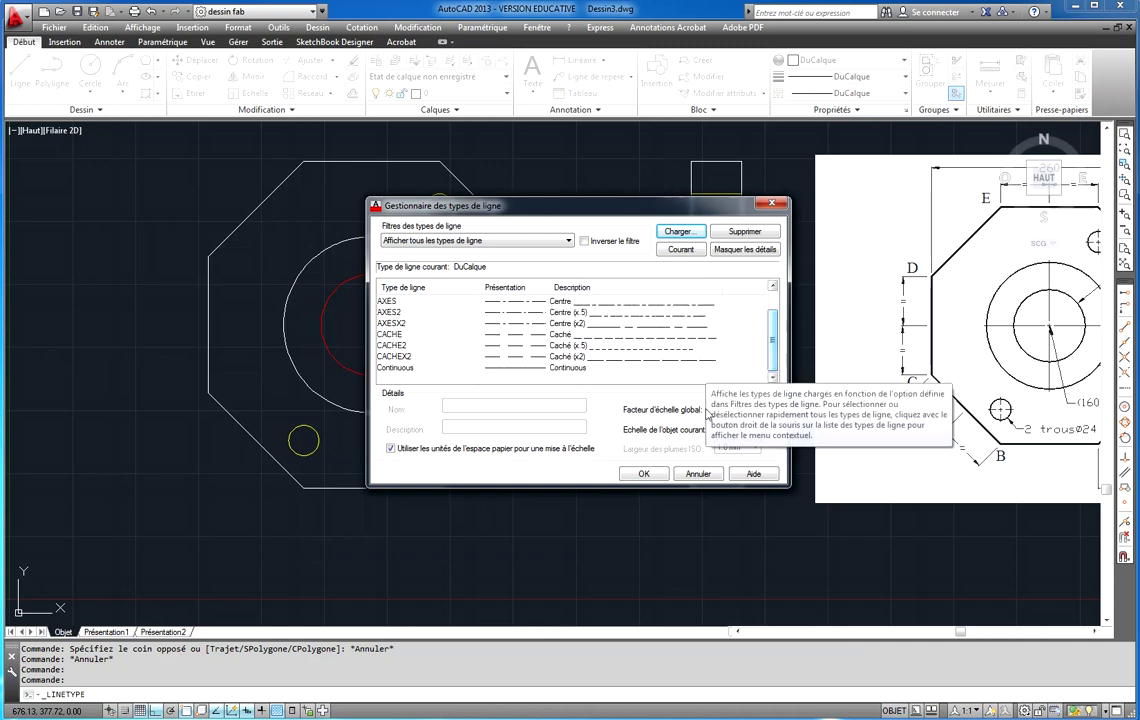
left_click(645, 474)
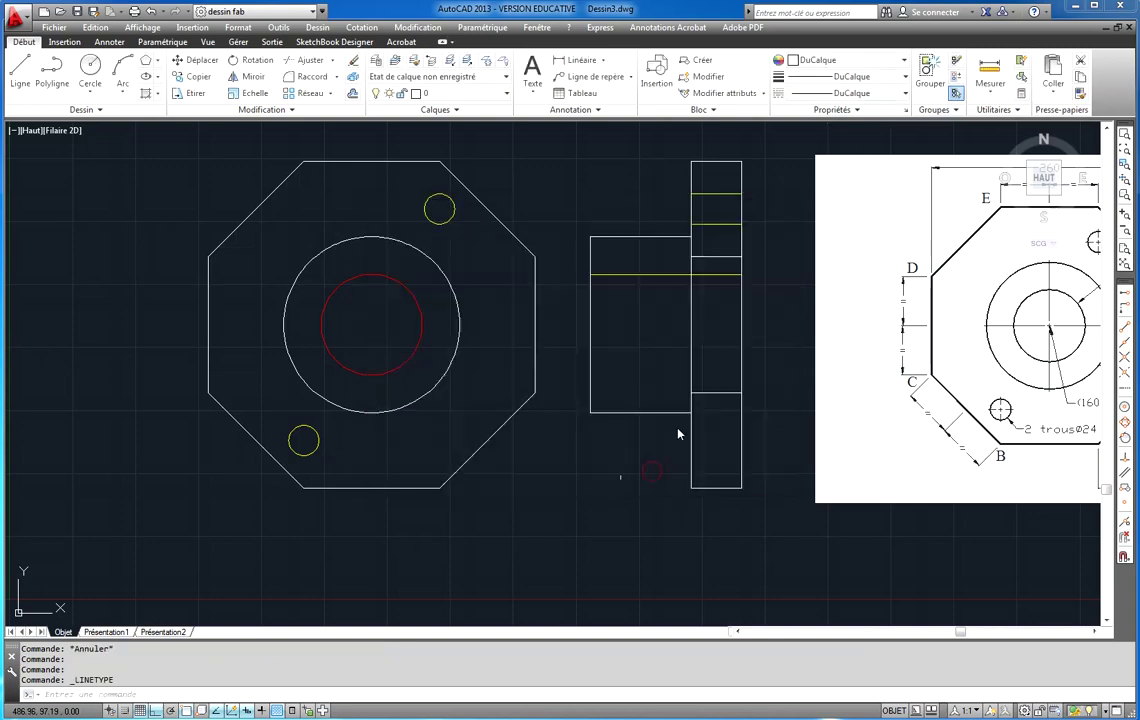
Step: Set the linetype of the side view's bore line and two hole lines to CACHE
left_click(645, 274)
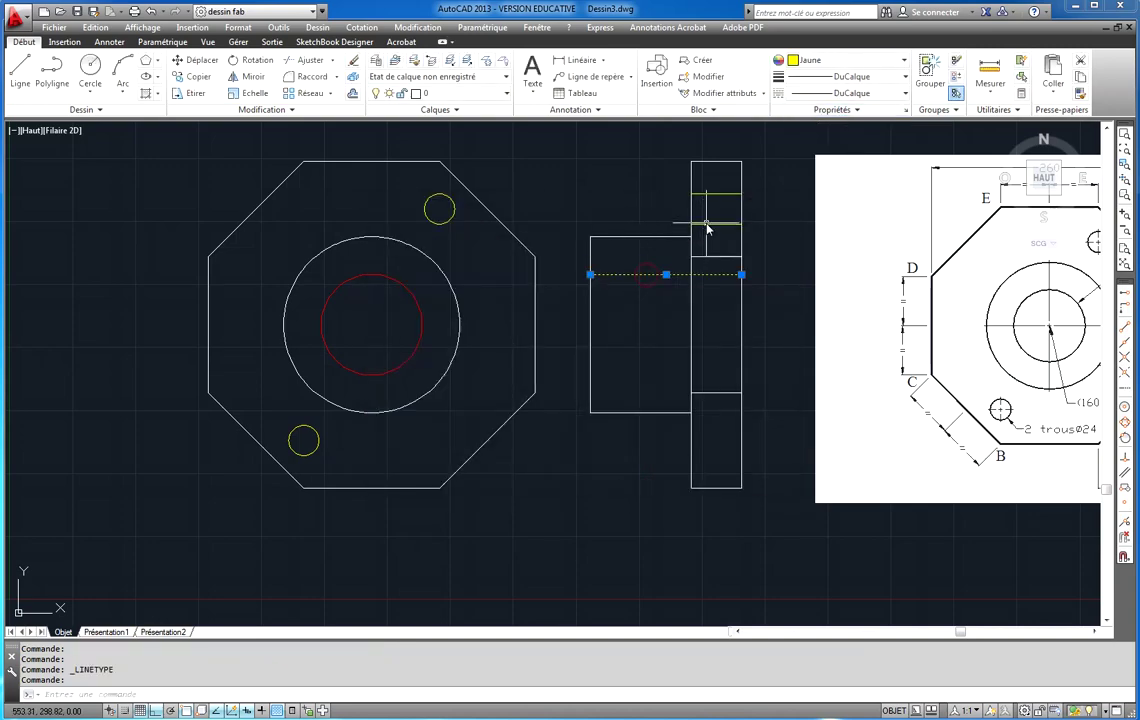
left_click(714, 224)
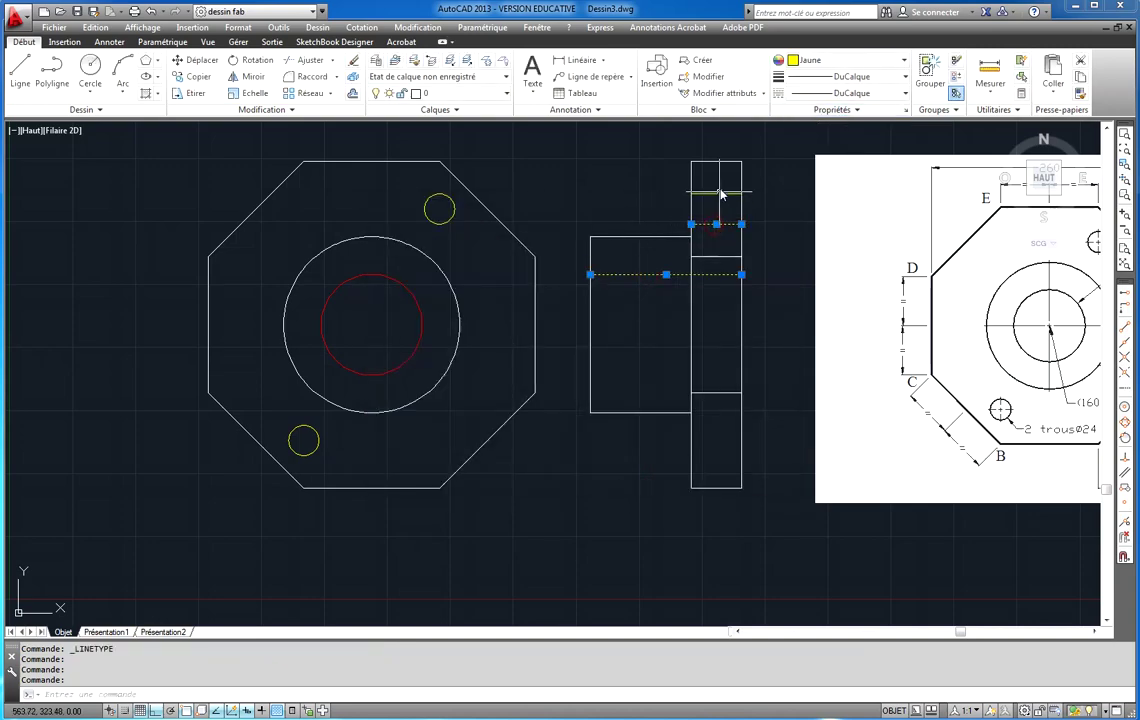
left_click(720, 192)
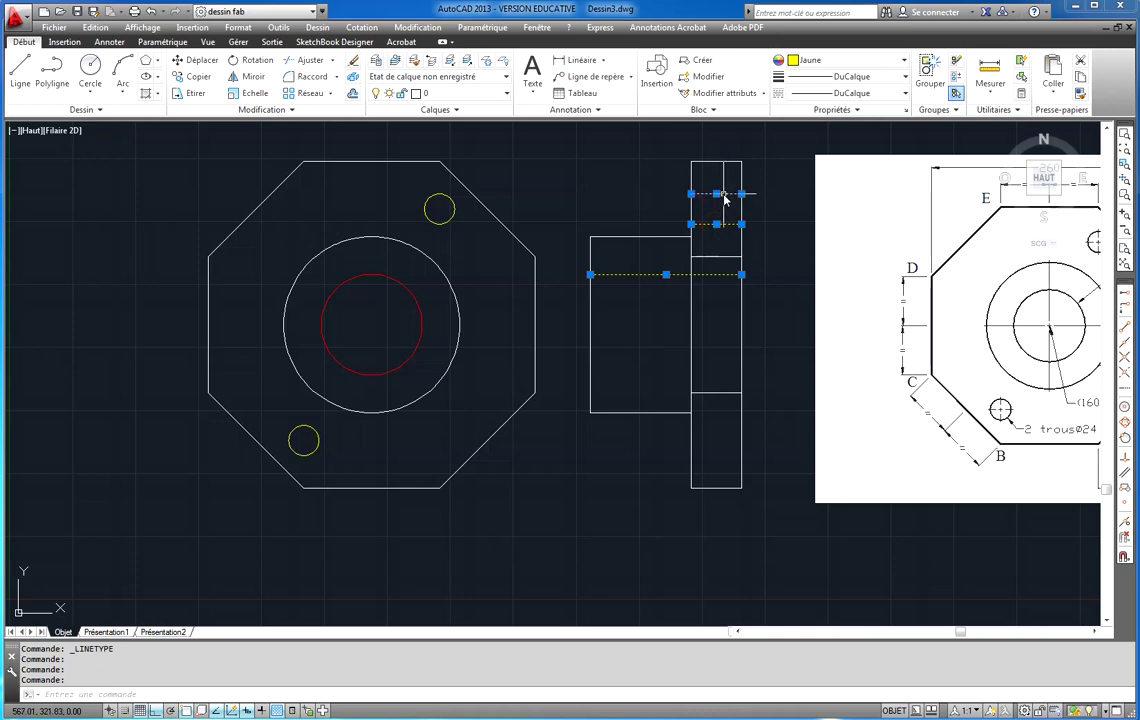
left_click(885, 95)
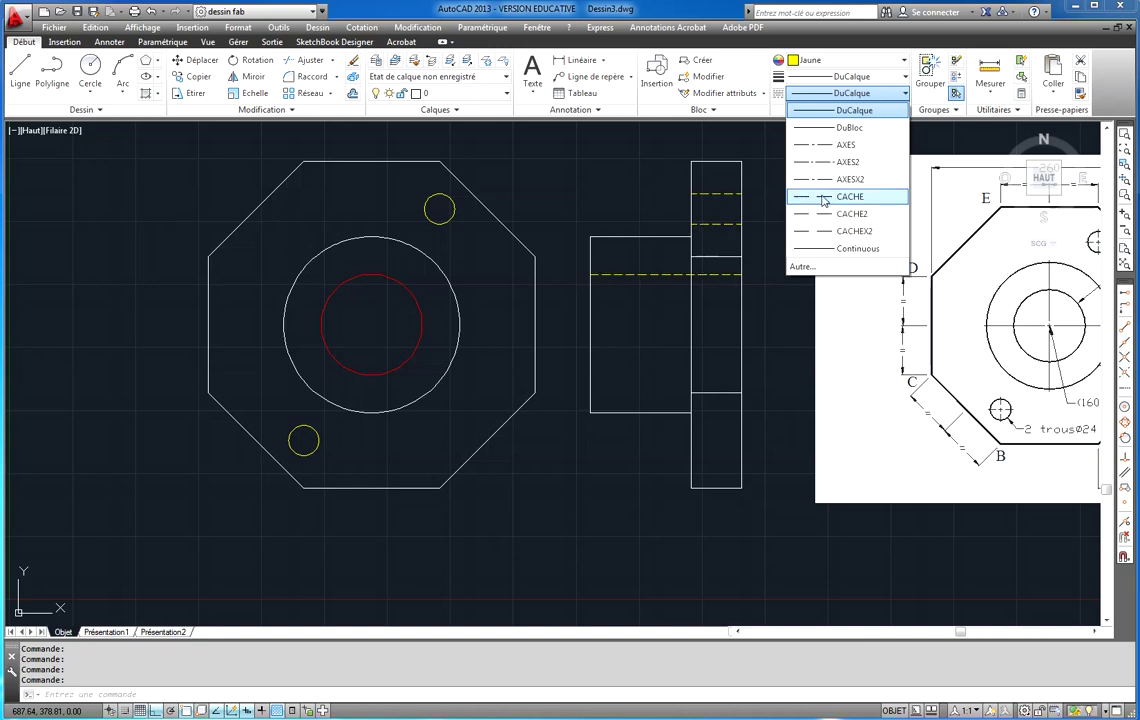
left_click(823, 198)
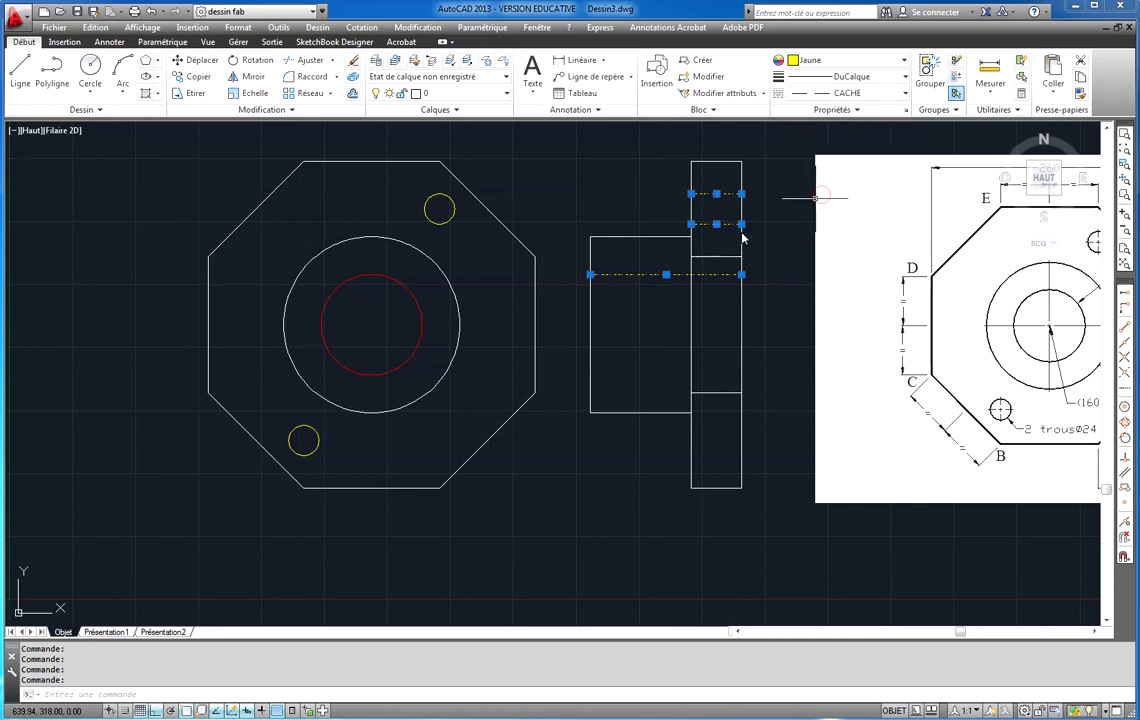
key("Escape")
key("Escape")
key("Escape")
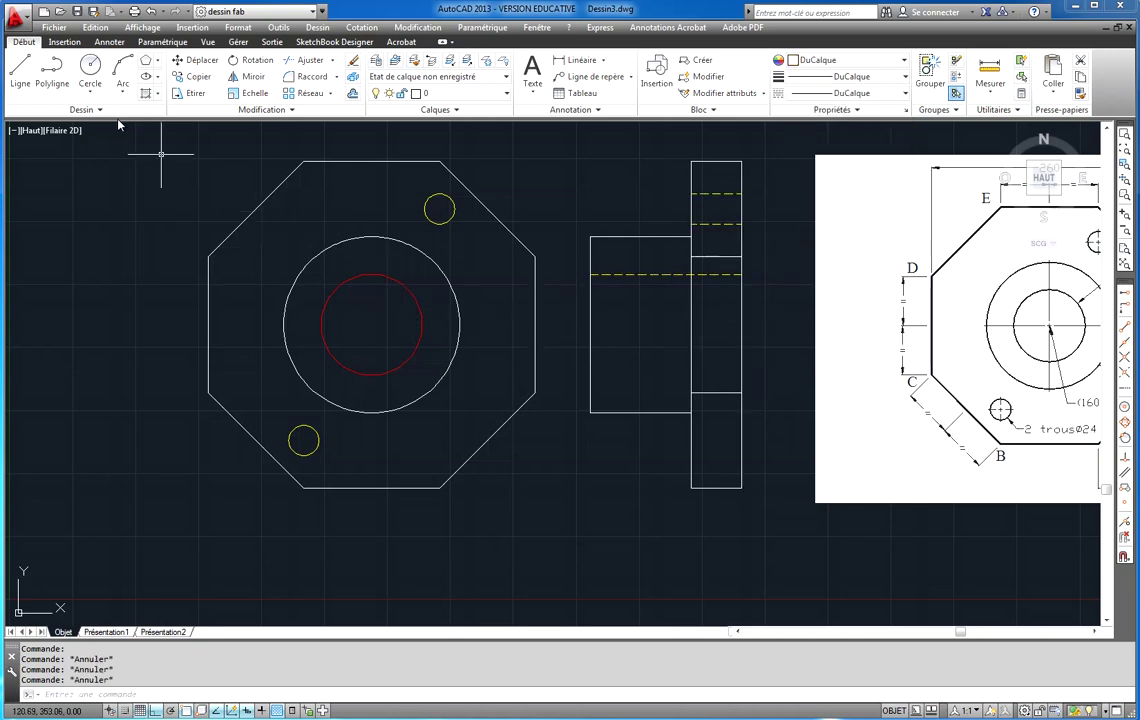
left_click(20, 72)
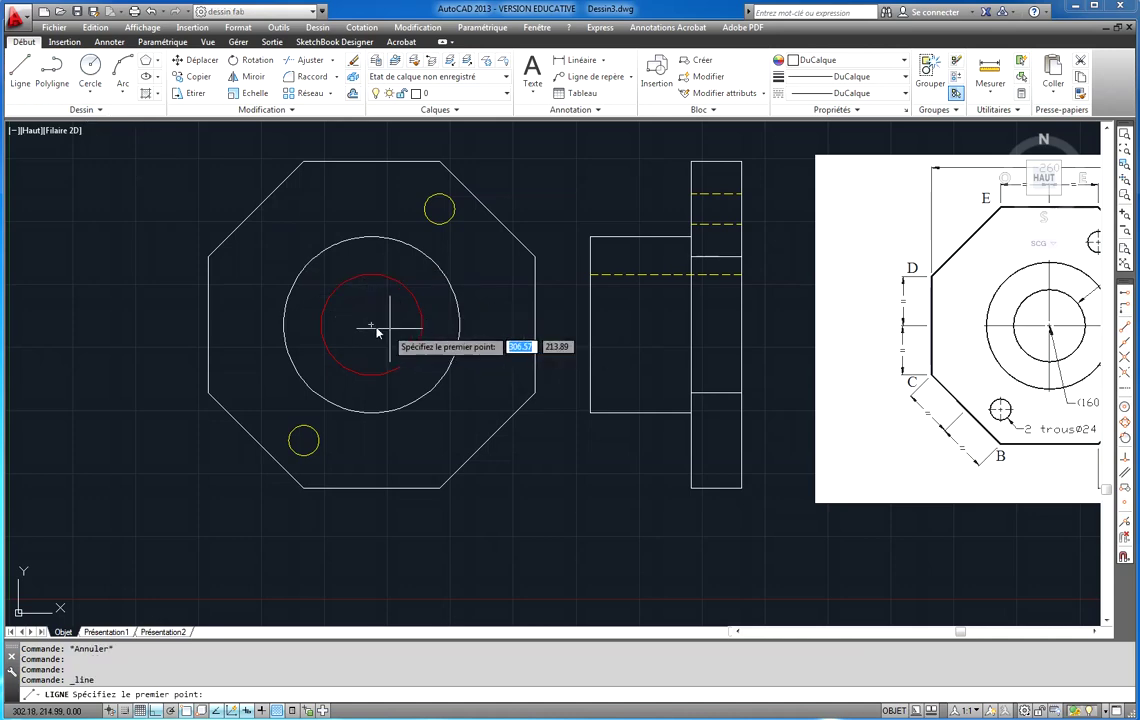
key("Escape")
key("Escape")
key("Escape")
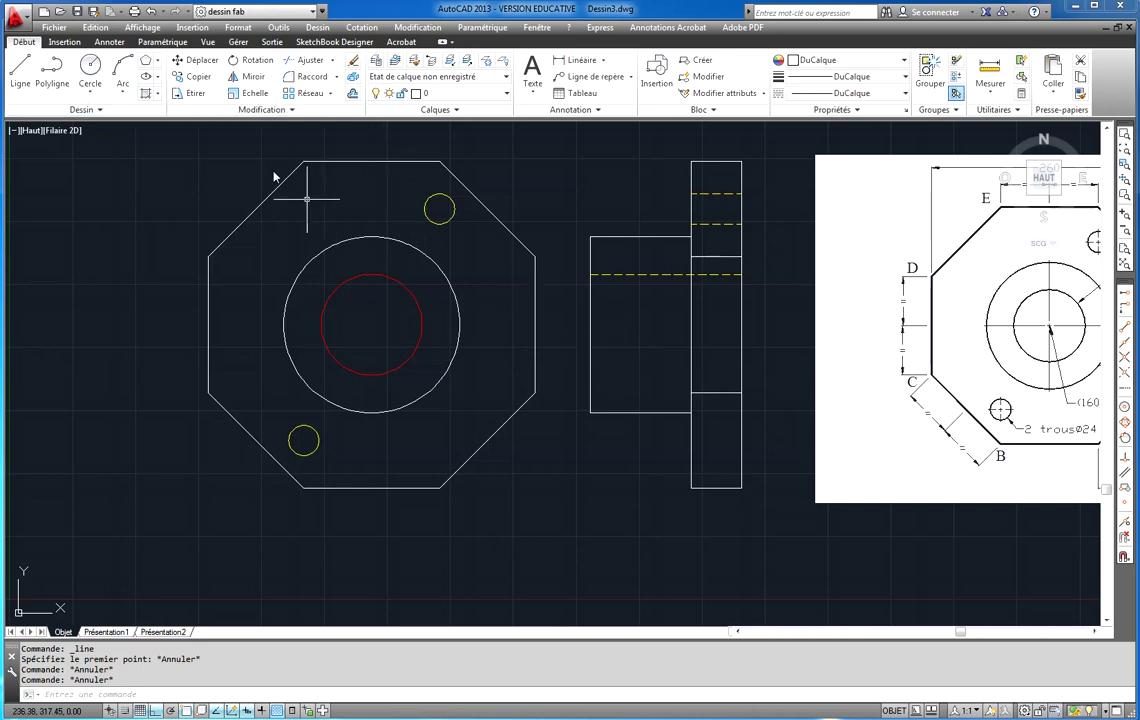
left_click(250, 80)
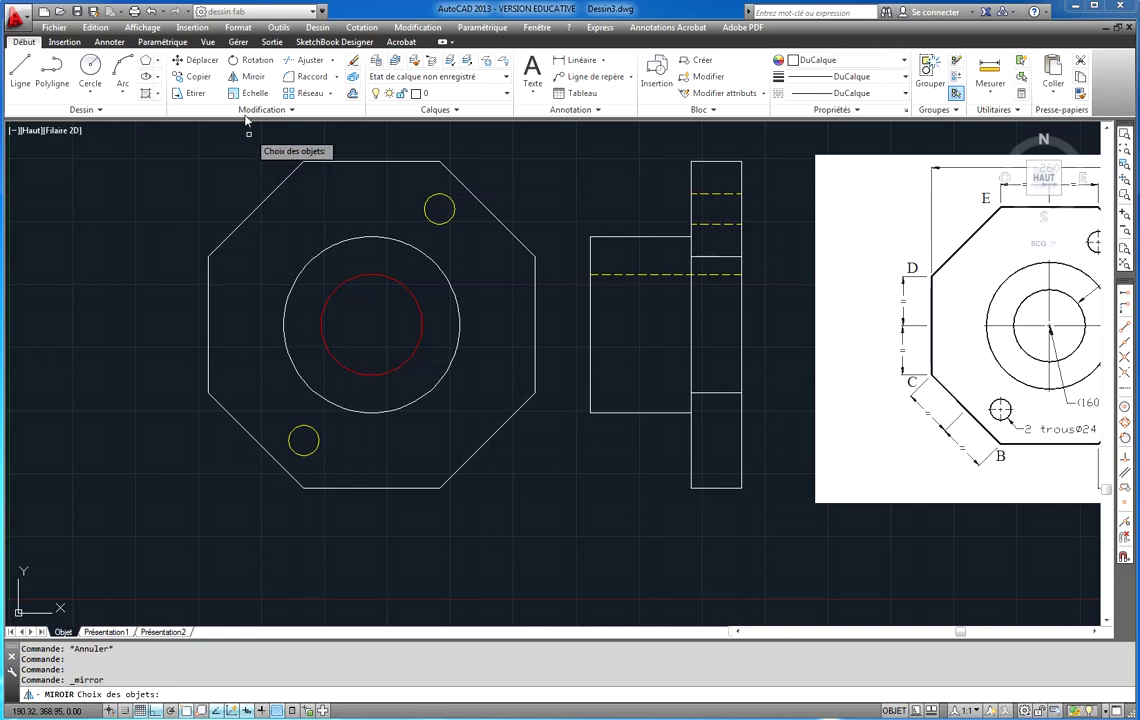
key("Escape")
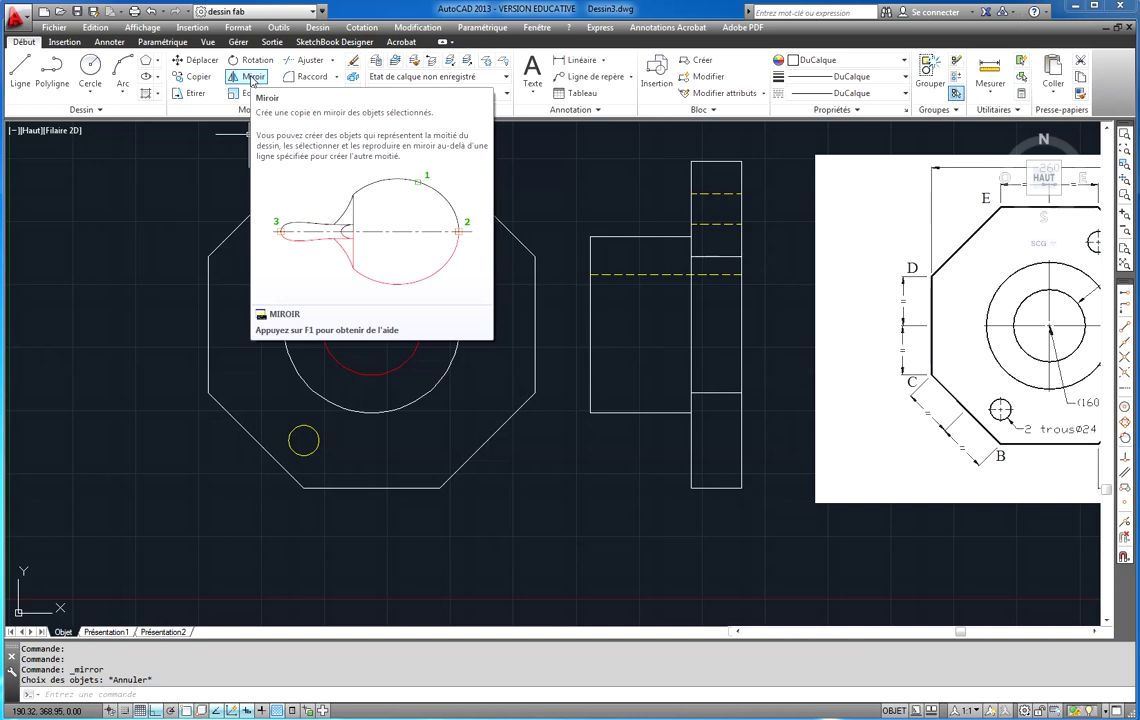
Step: Mirror the side view's bore line and two hole lines about a horizontal axis through the red circle's center, keeping the source lines
left_click(250, 77)
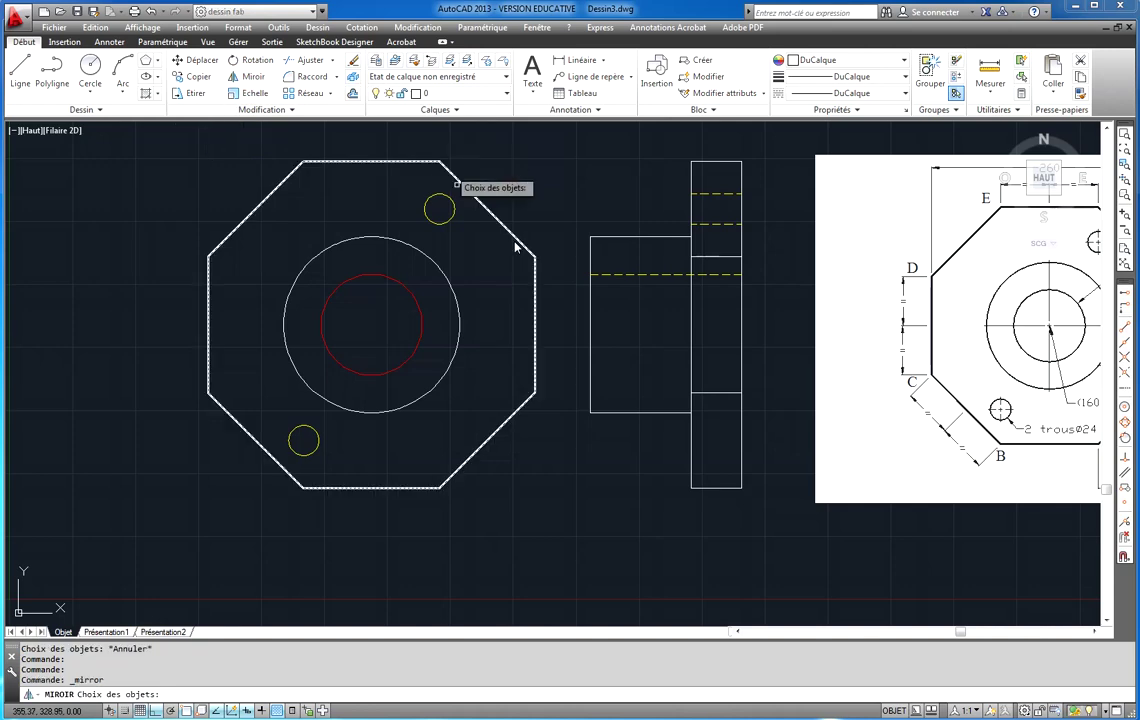
left_click(657, 275)
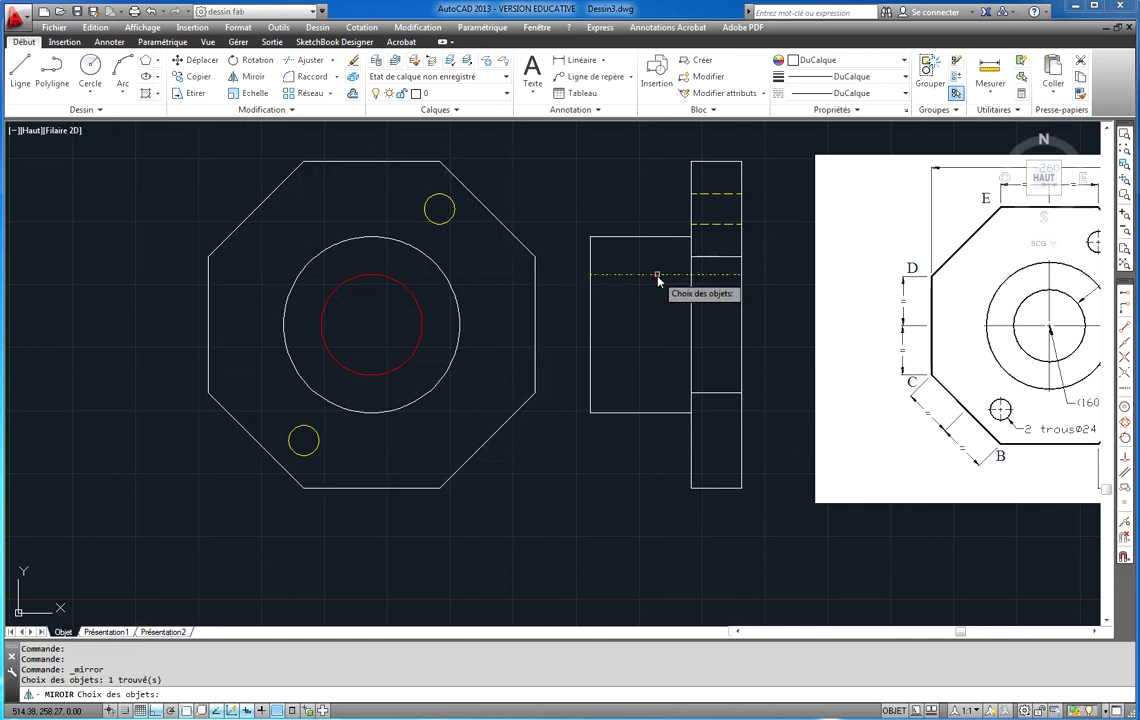
left_click(700, 224)
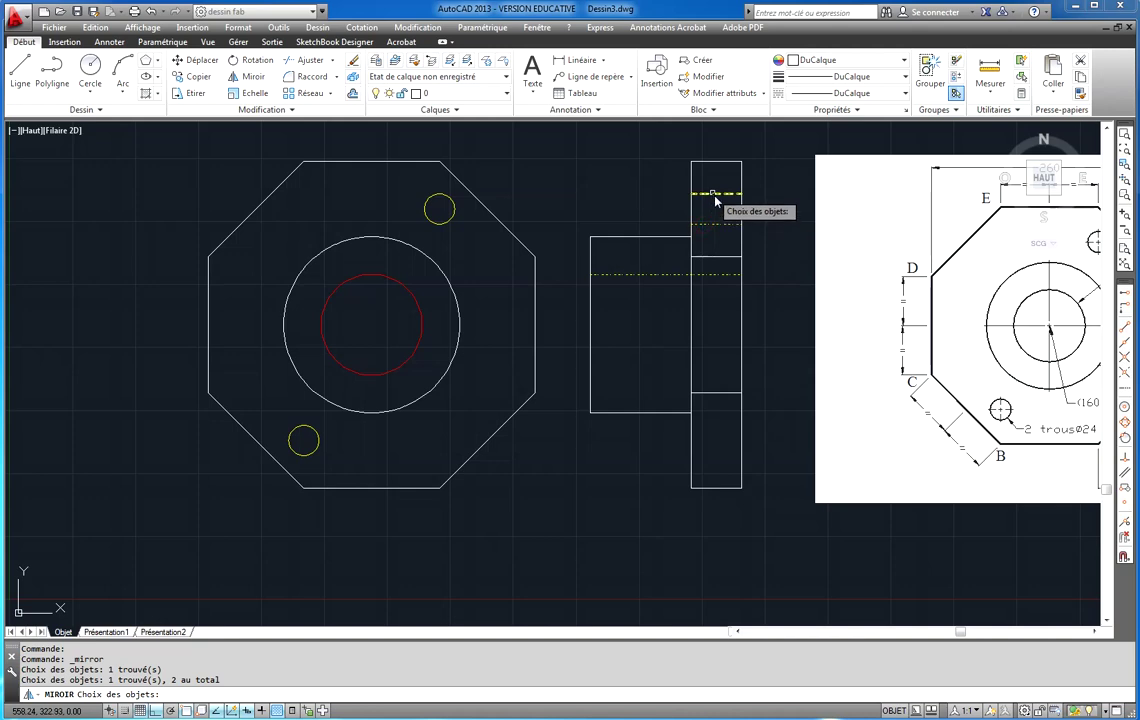
left_click(716, 193)
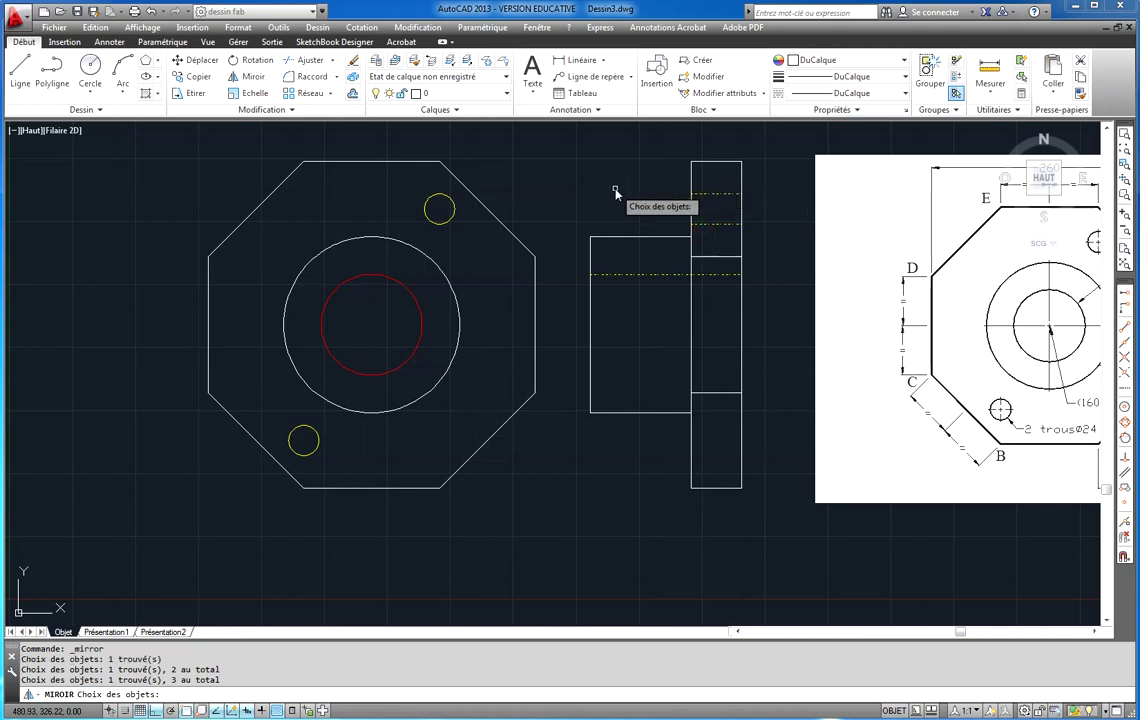
key("Return")
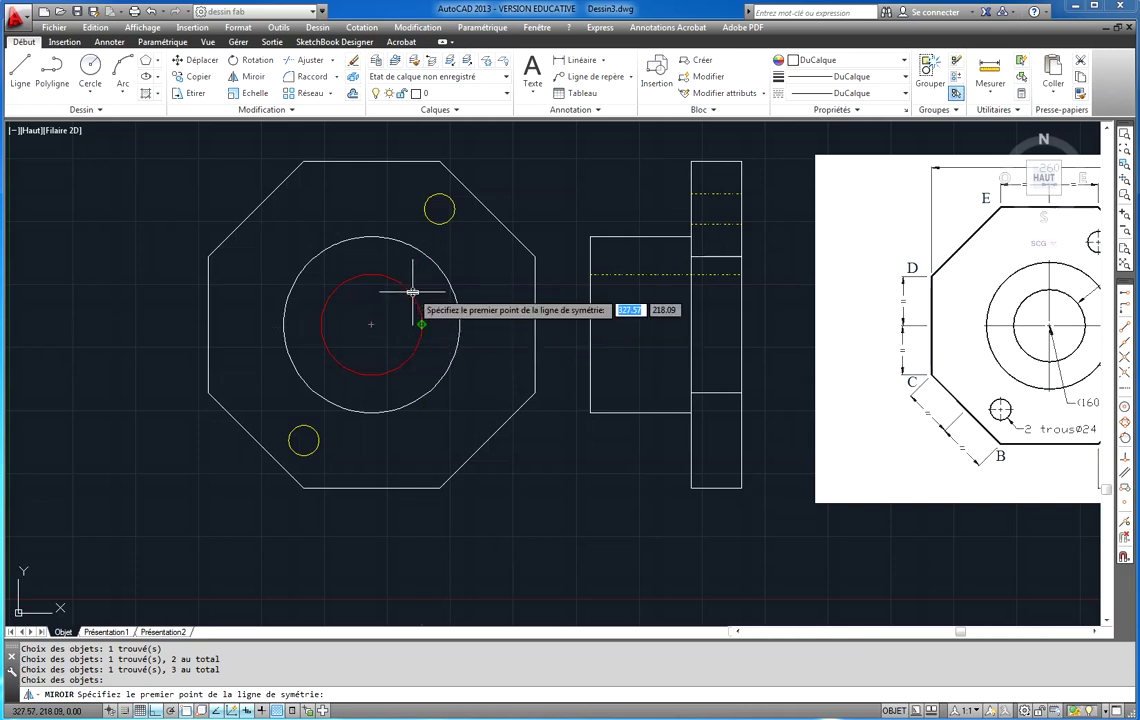
left_click(372, 324)
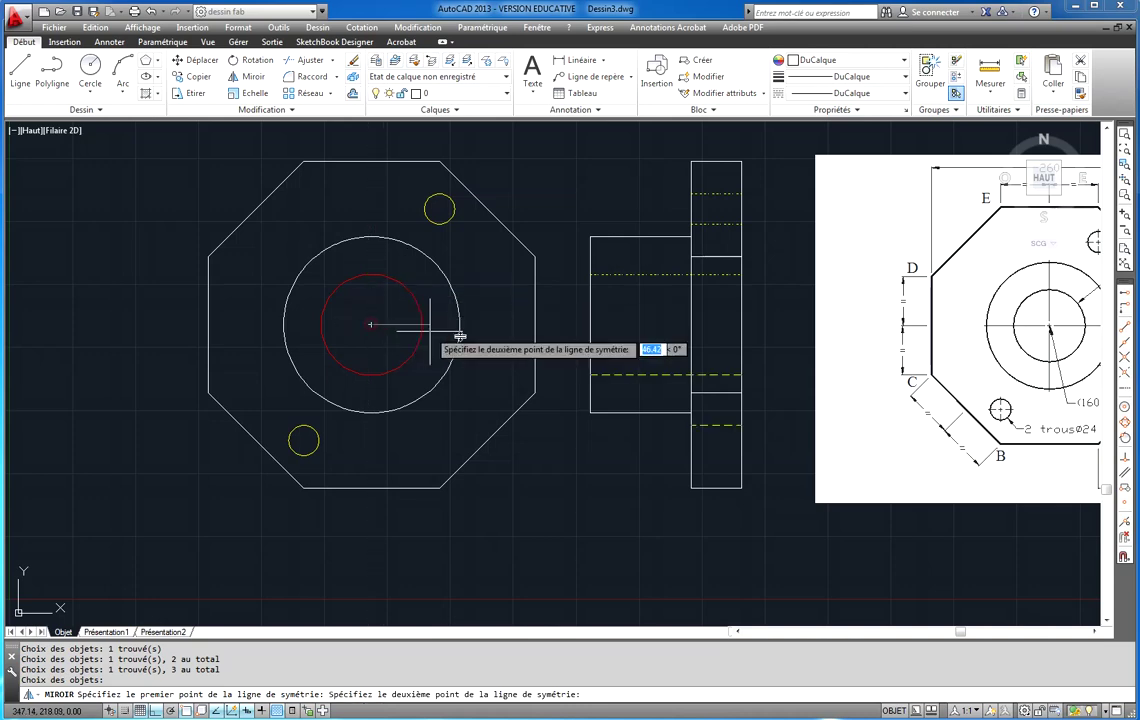
left_click(784, 340)
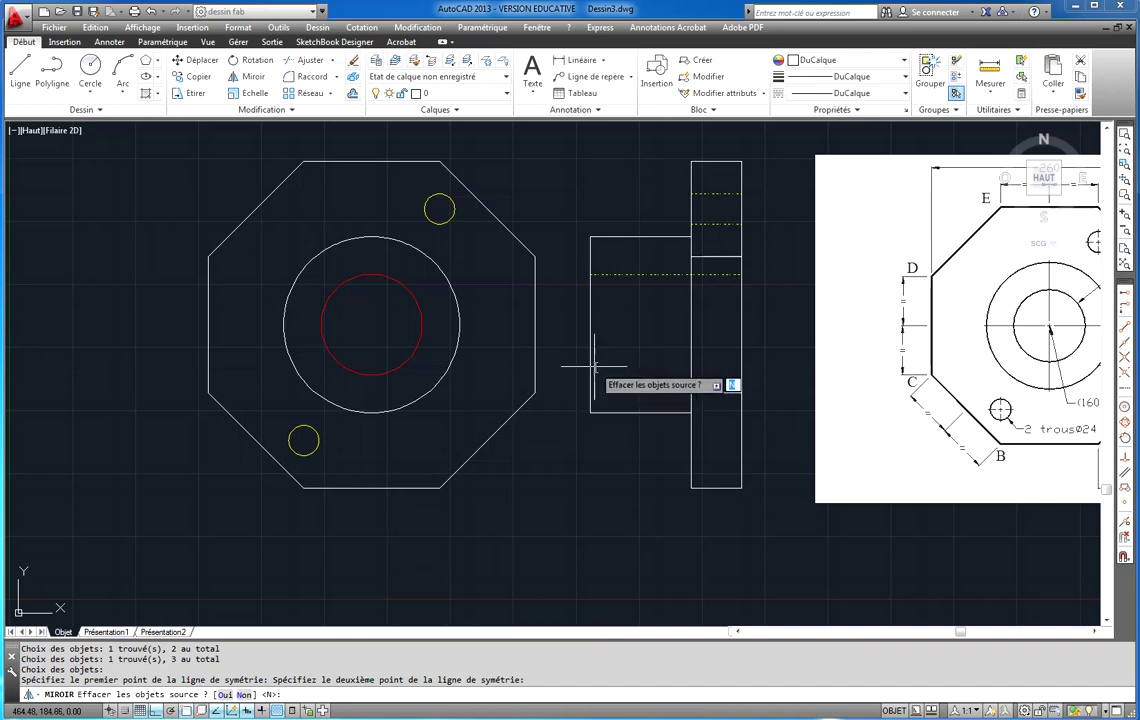
key("Return")
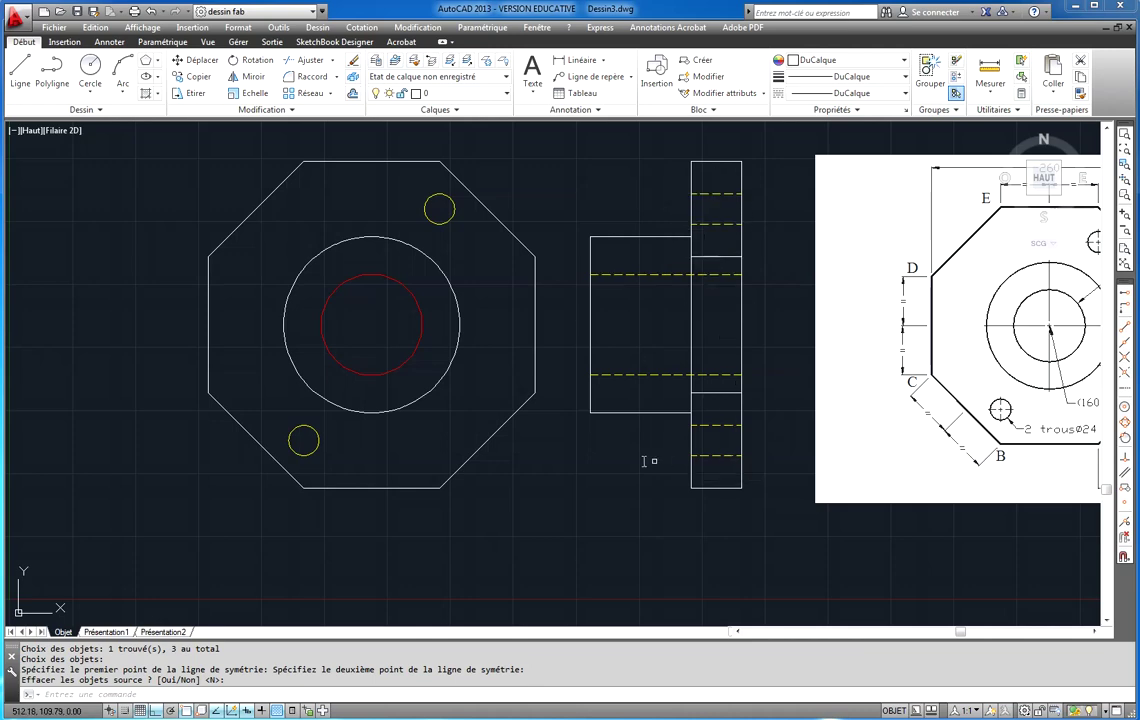
scroll(602, 468, "down", 4)
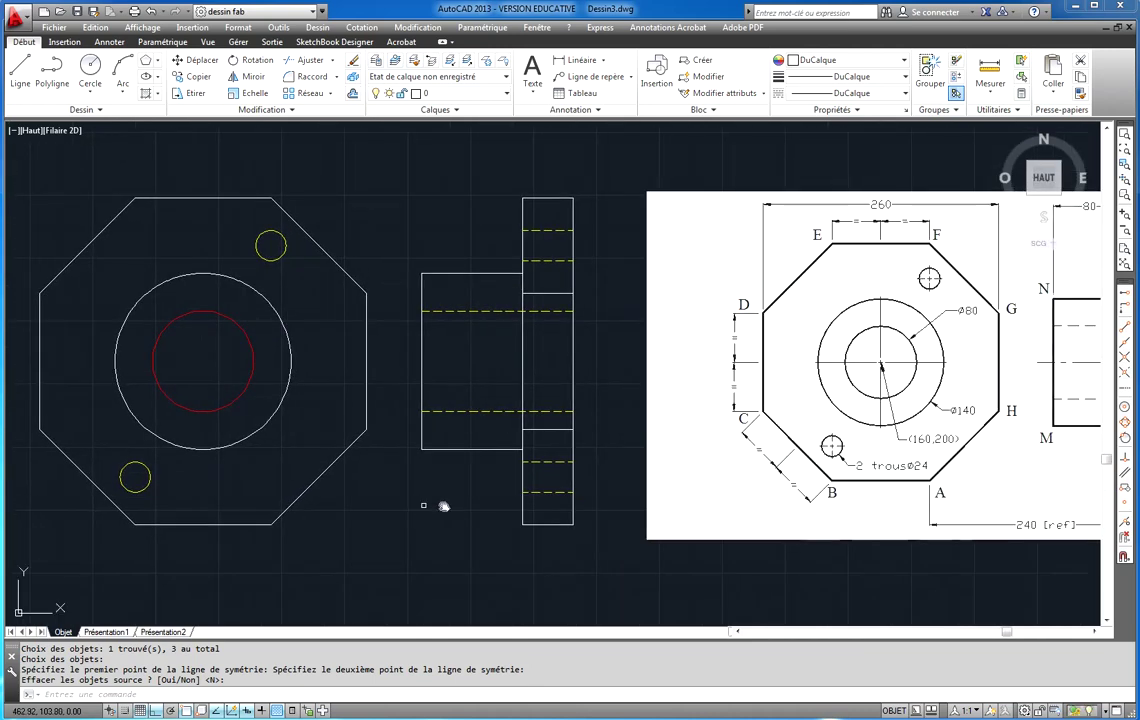
middle_click_drag(484, 501, 505, 481)
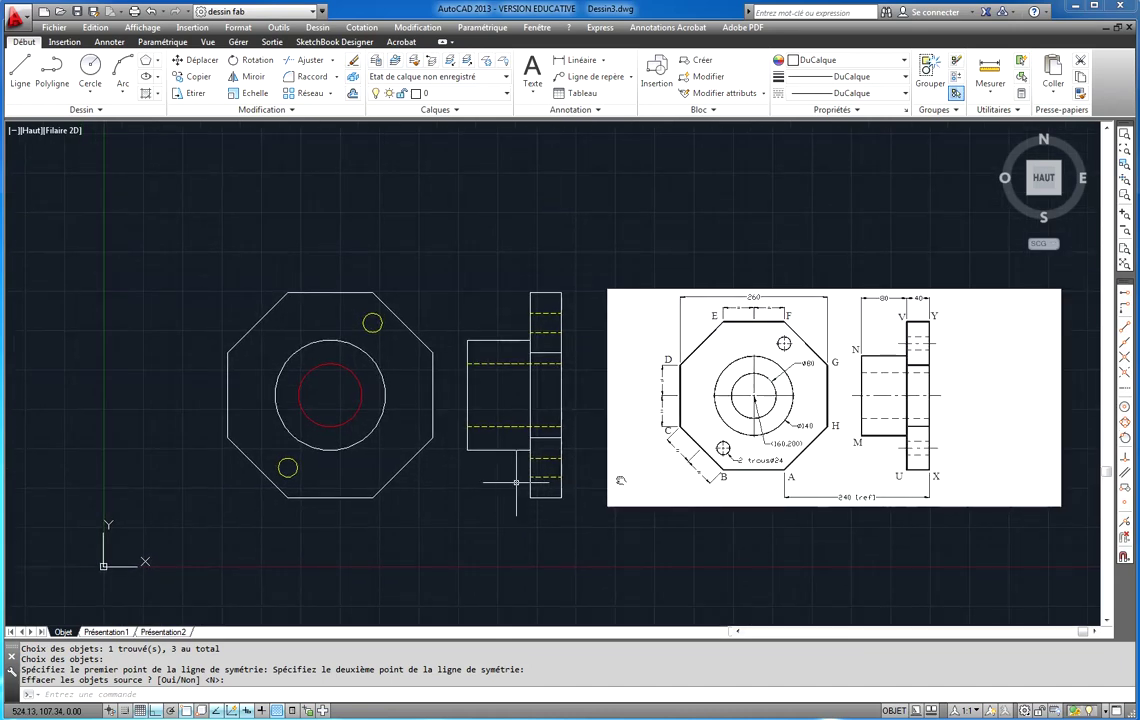